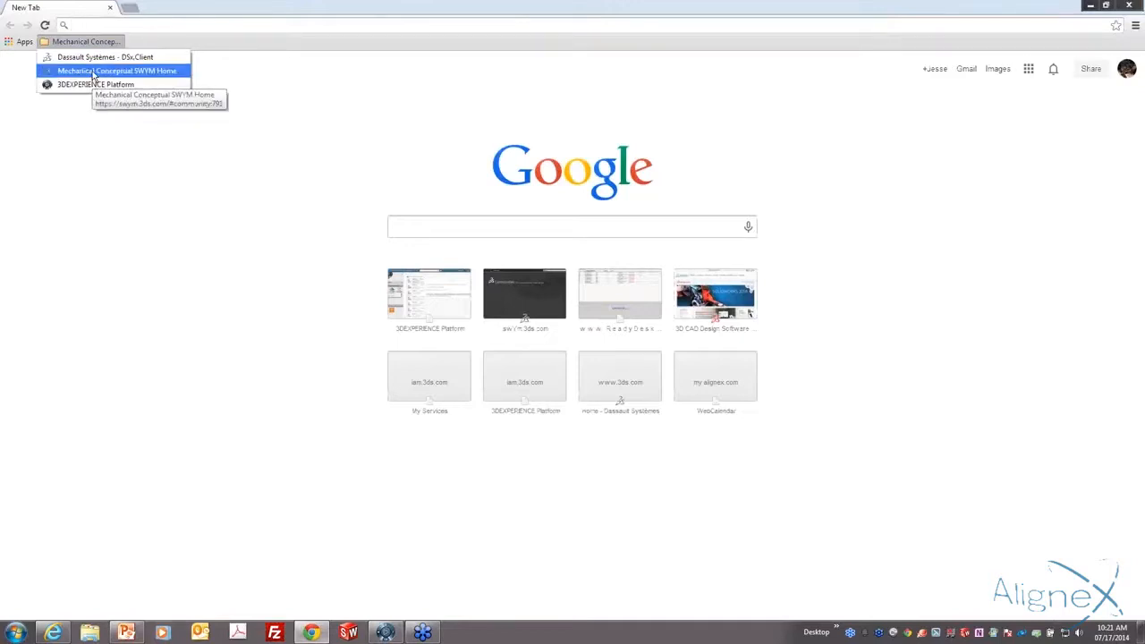
Open the Mechanical Conceptual SWYM Home bookmark, plus the 3DEXPERIENCE Platform bookmark in a separate browser tab.
left_click(93, 71)
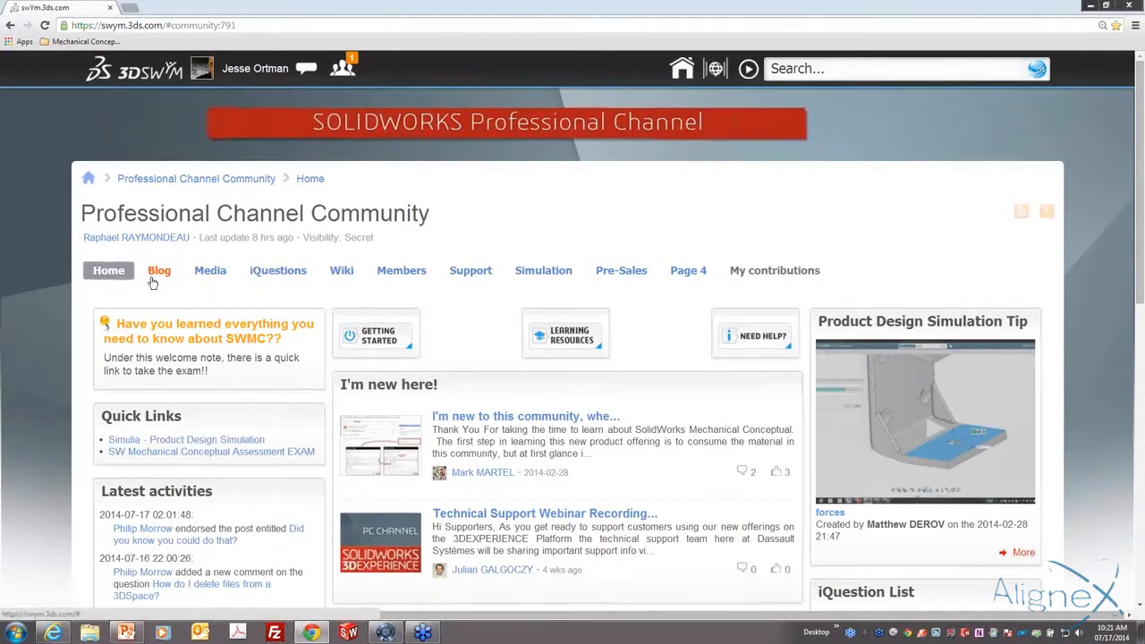
left_click(139, 9)
left_click(96, 41)
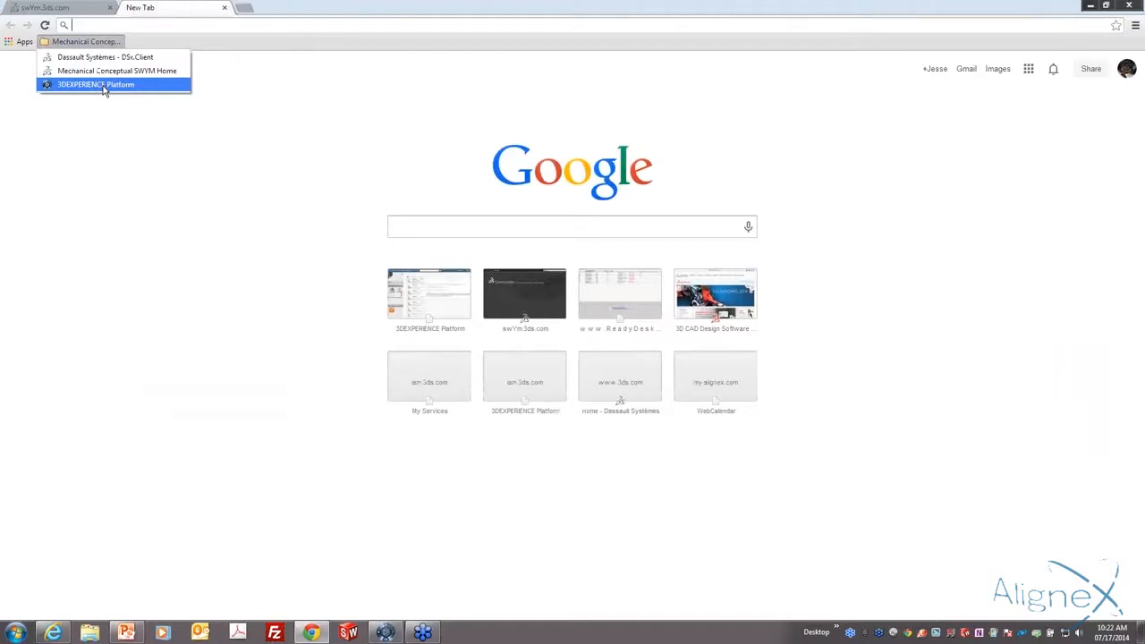
left_click(96, 84)
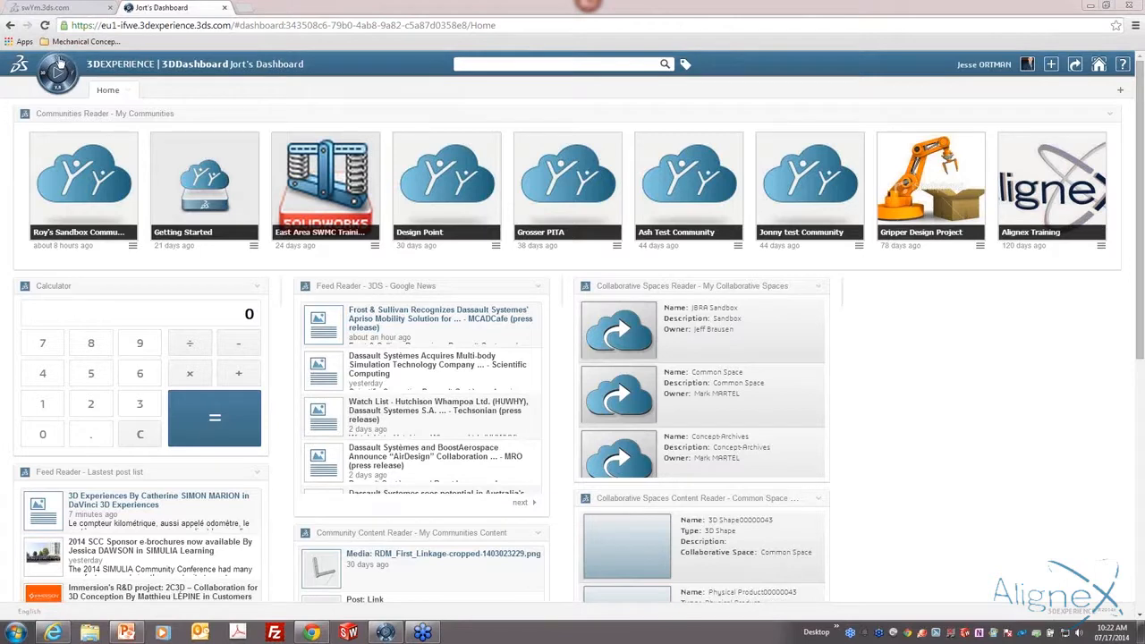
Launch 3DSwYm from the dashboard's social and collaborative apps and open the Concept Design Requirements post.
left_click(57, 64)
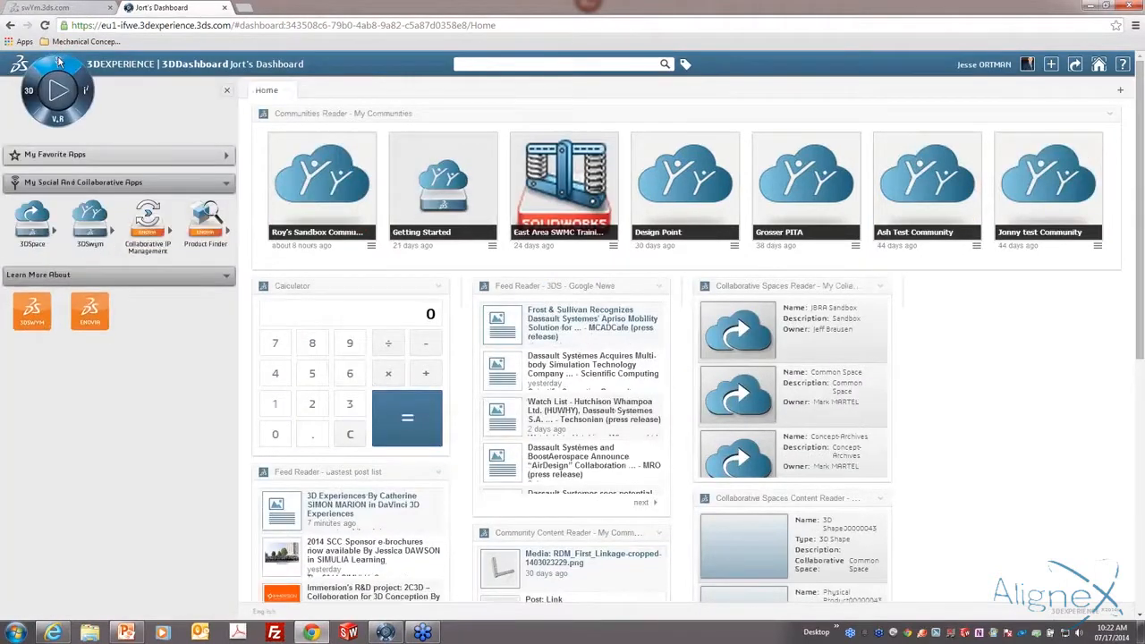
left_click(93, 221)
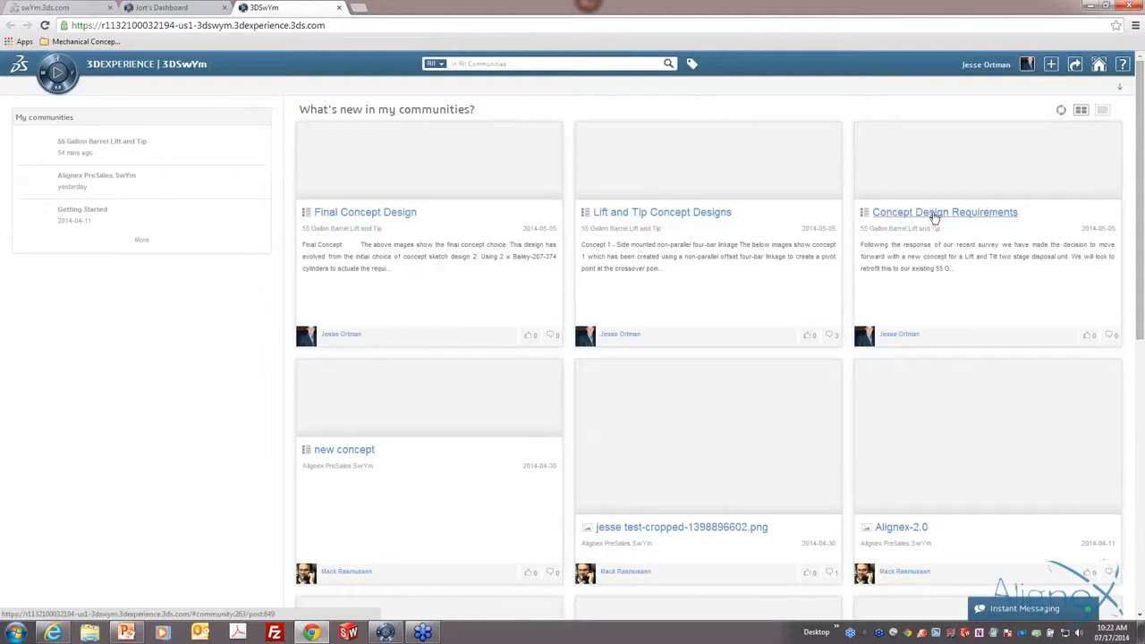
left_click(933, 218)
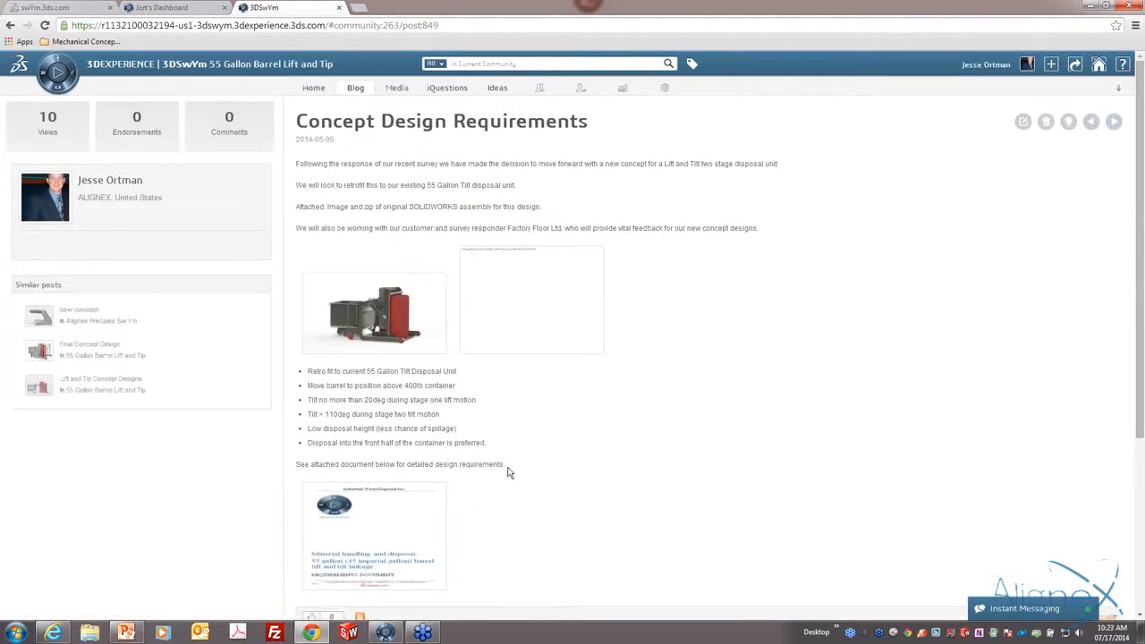
Look through the Concept Design Requirements post, including its attached requirements document and the comment area.
scroll(509, 472, "down", 1)
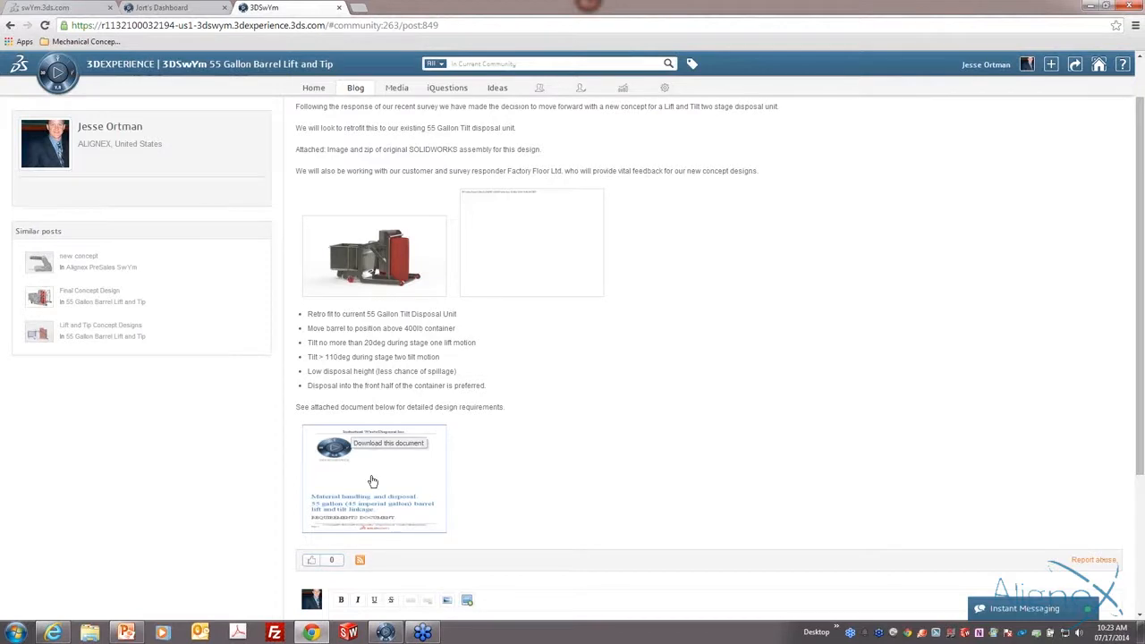
scroll(350, 479, "down", 1)
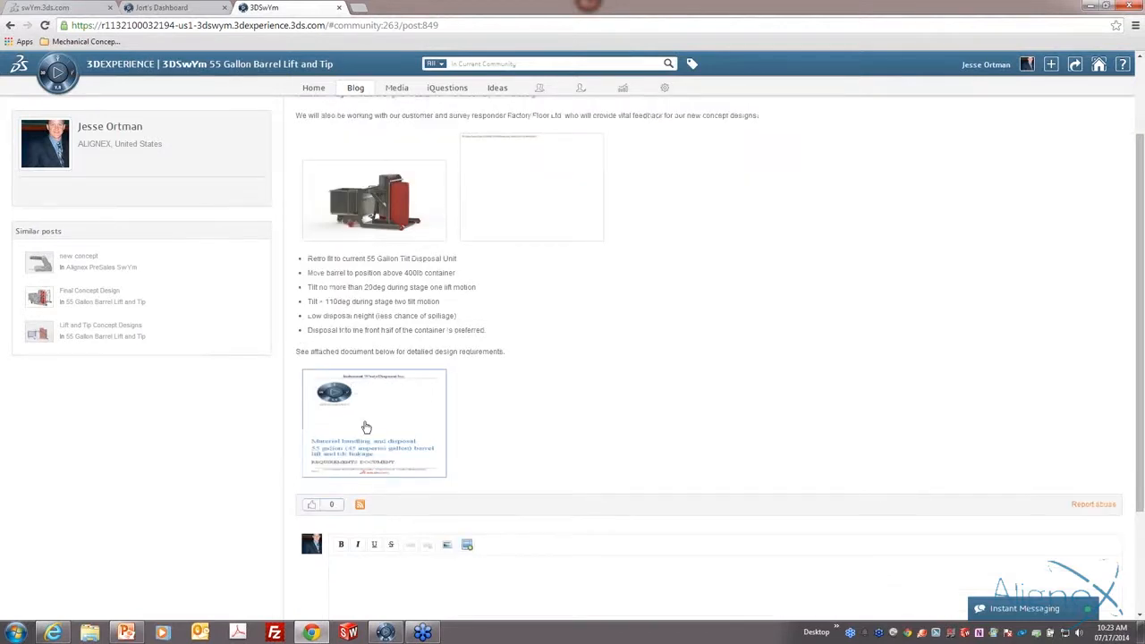
scroll(350, 479, "down", 2)
left_click(375, 474)
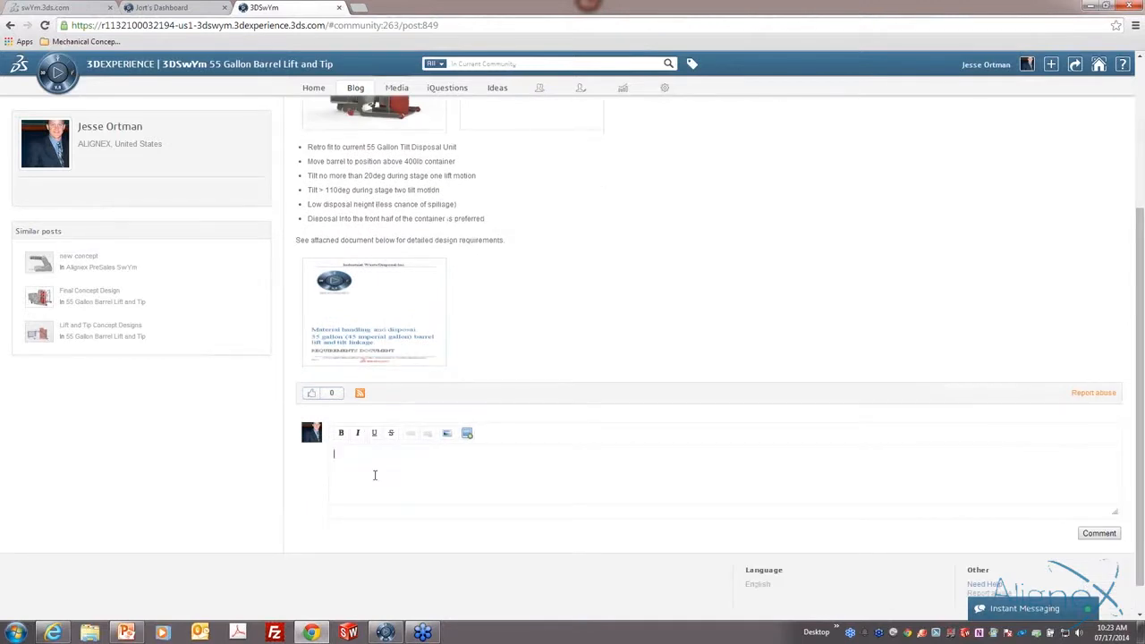
scroll(374, 476, "up", 4)
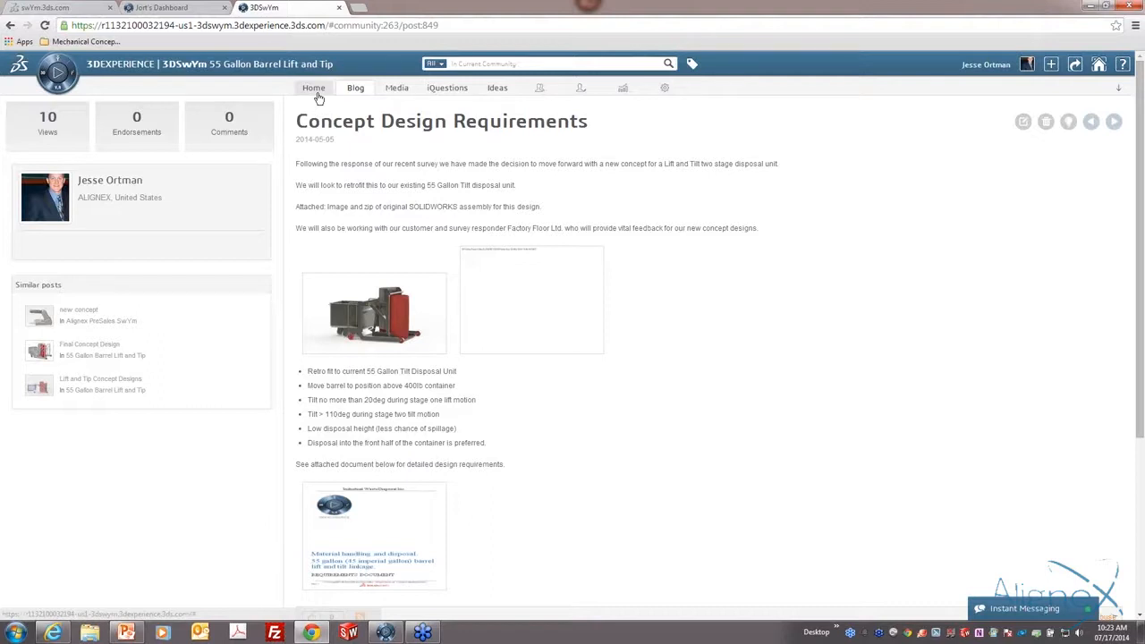
Open the Lift and Tip Concept Designs post from the community's blog.
left_click(355, 92)
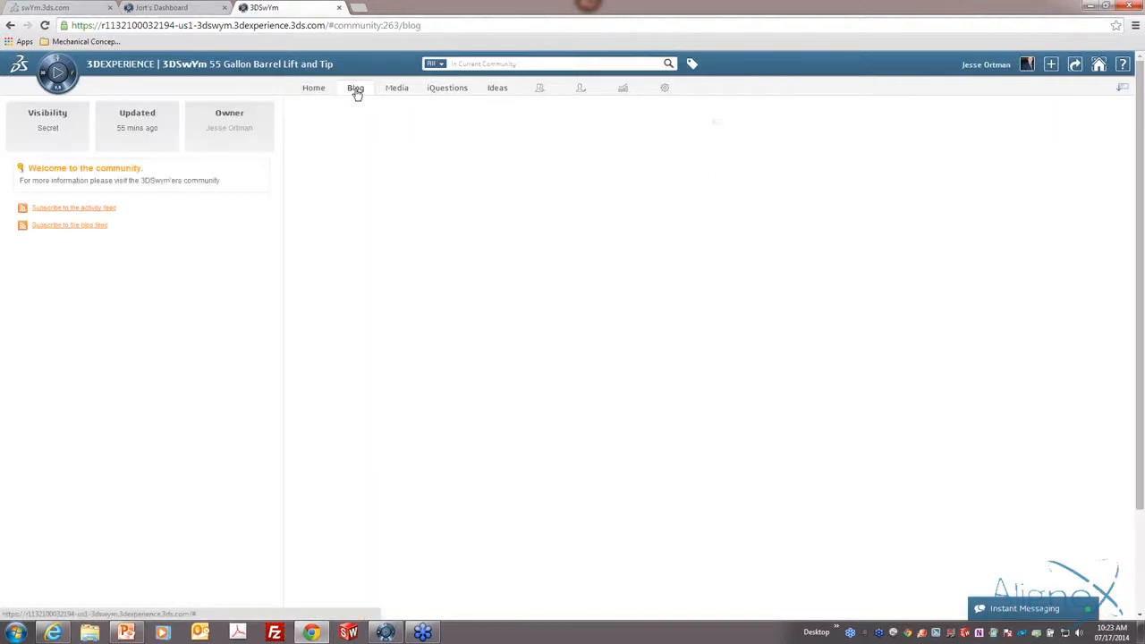
left_click(506, 247)
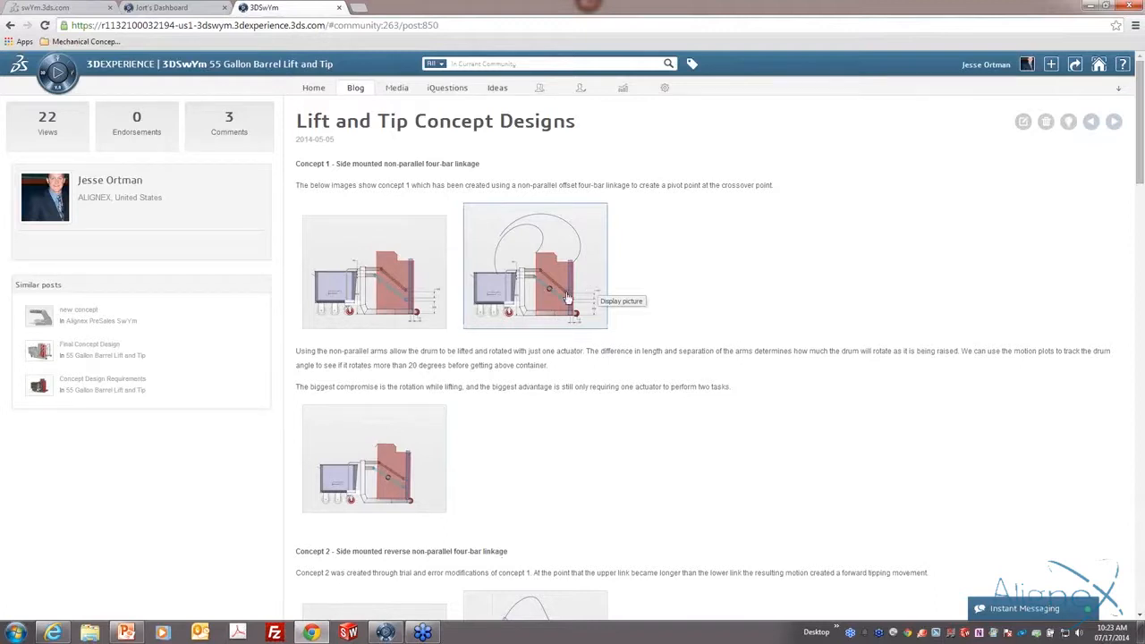
Switch to SOLIDWORKS Mechanical Conceptual and list the blog posts of the 55 Gallon Barrel Lift and Tip community.
left_click(43, 76)
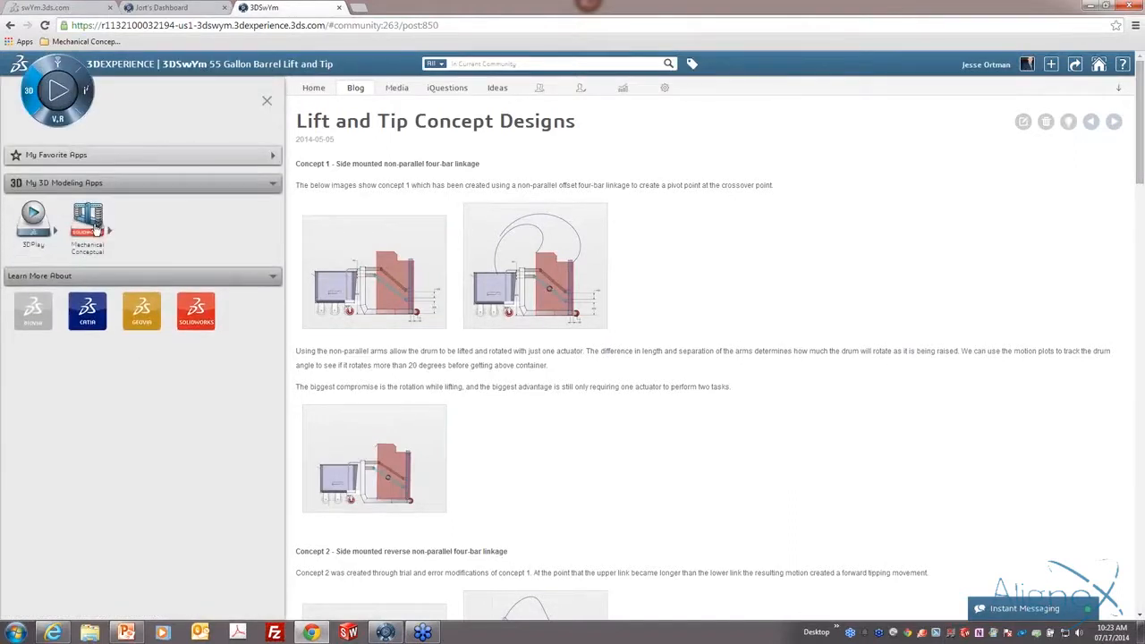
mouse_move(387, 635)
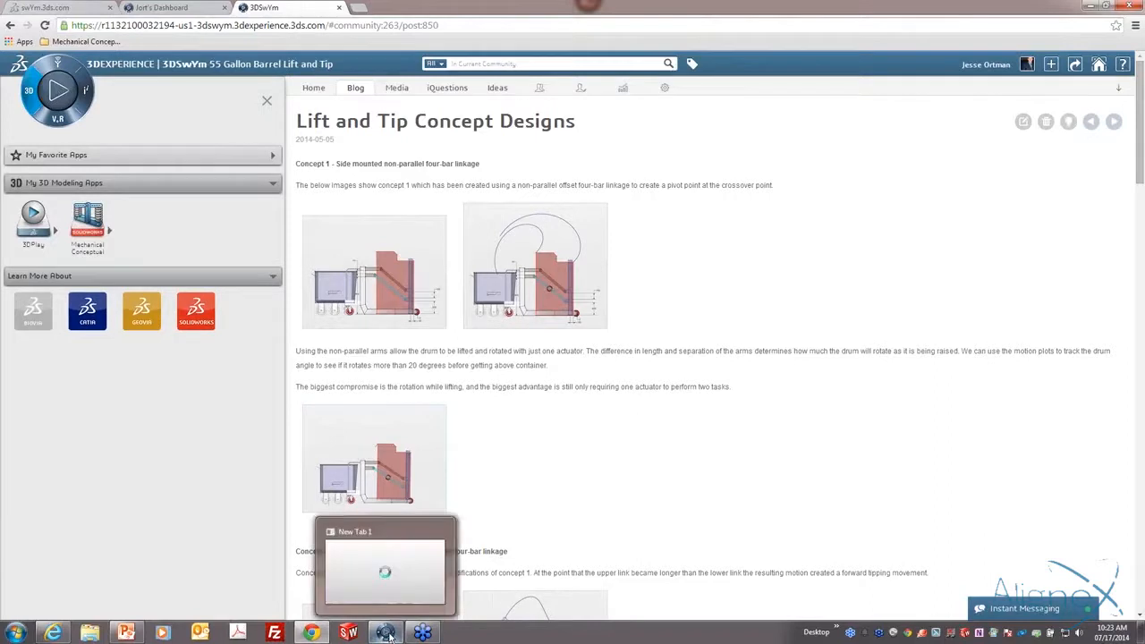
left_click(387, 635)
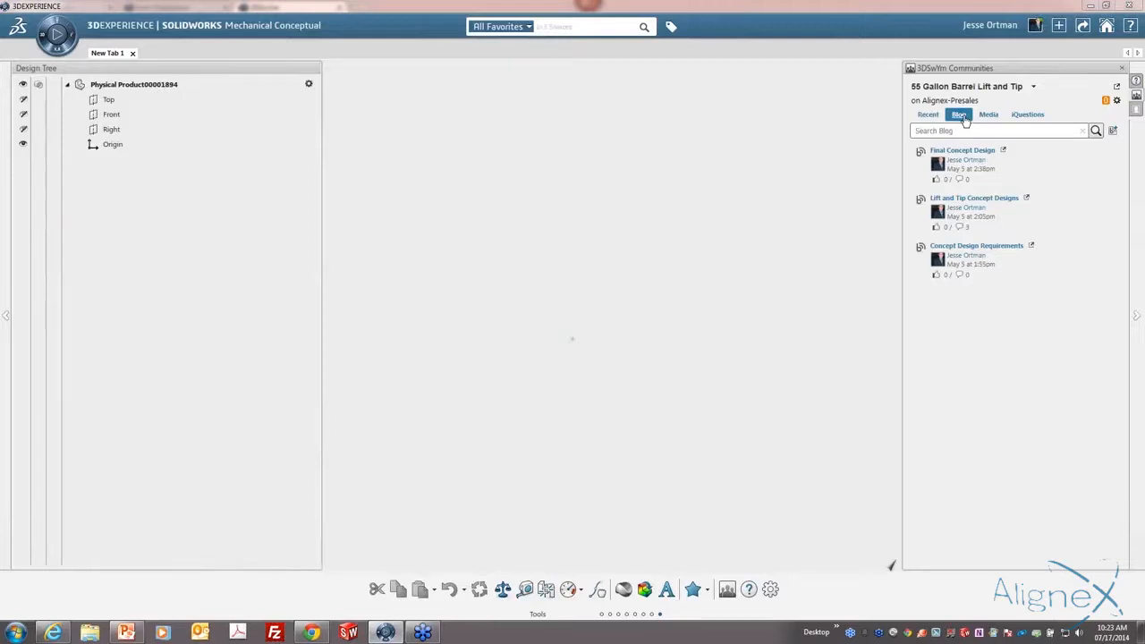
left_click(1033, 87)
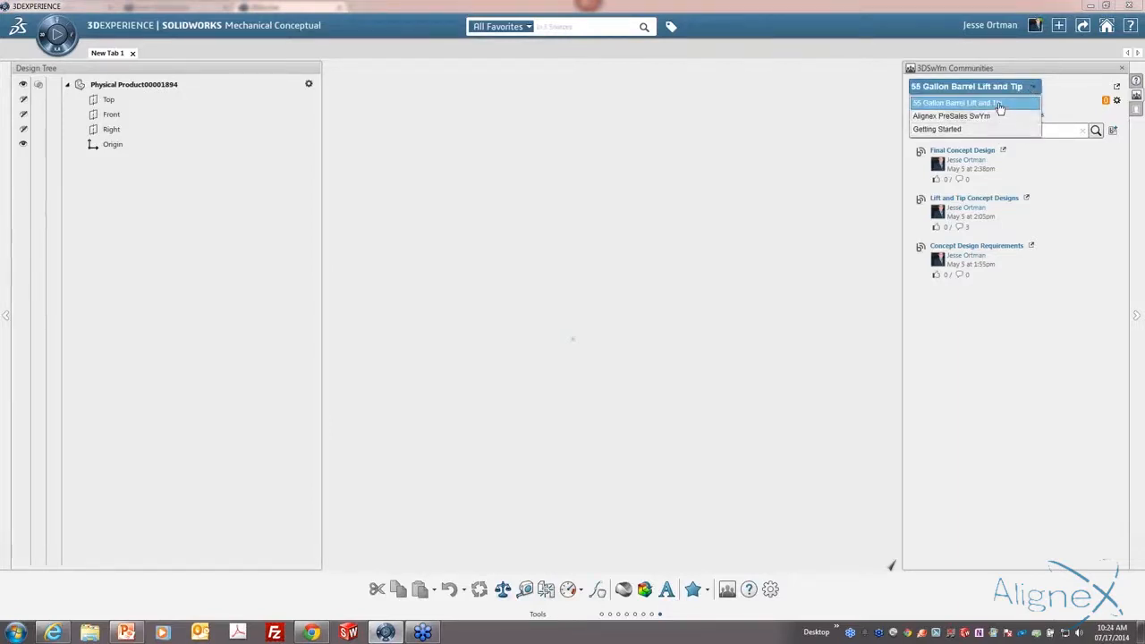
left_click(999, 105)
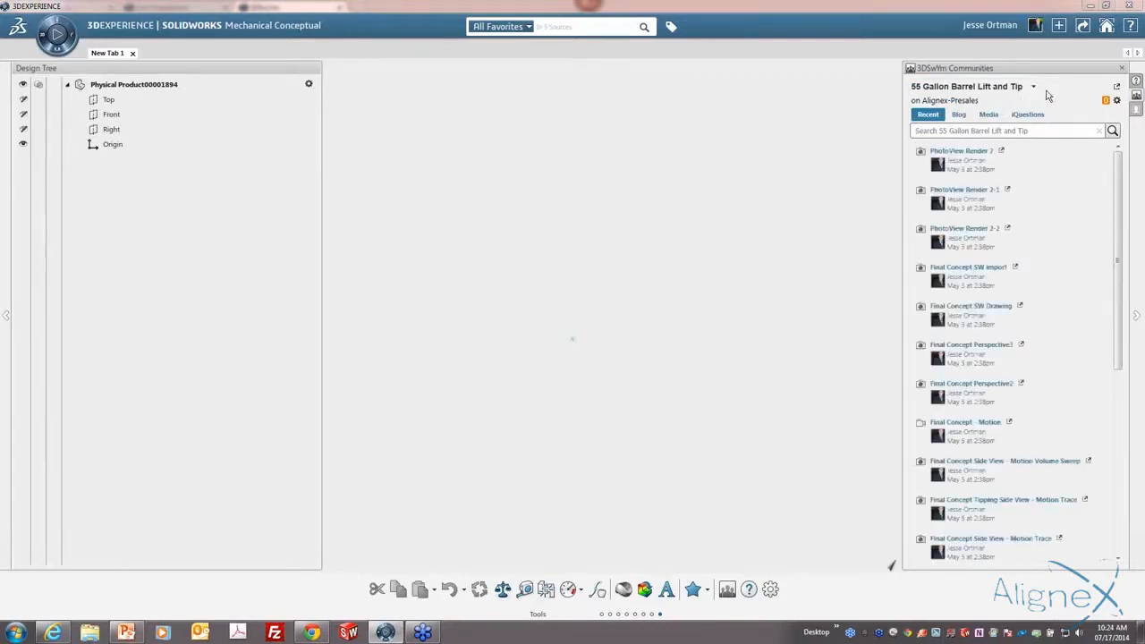
left_click(958, 115)
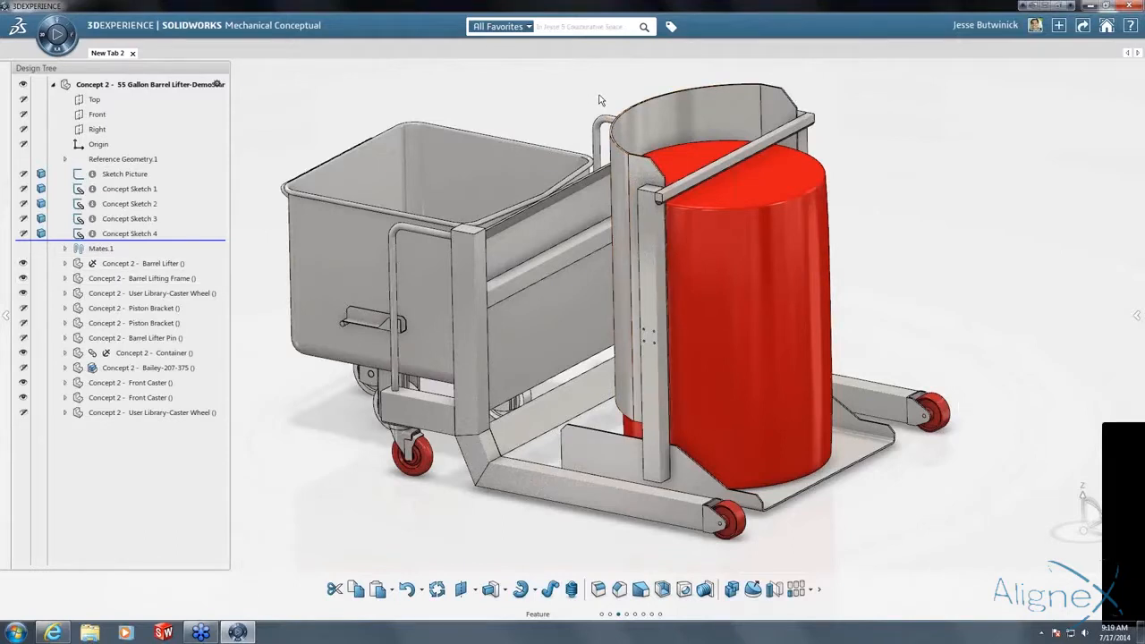
Switch to Internet Explorer and review the Concept Design Requirements post with its images and requirement list.
left_click(45, 635)
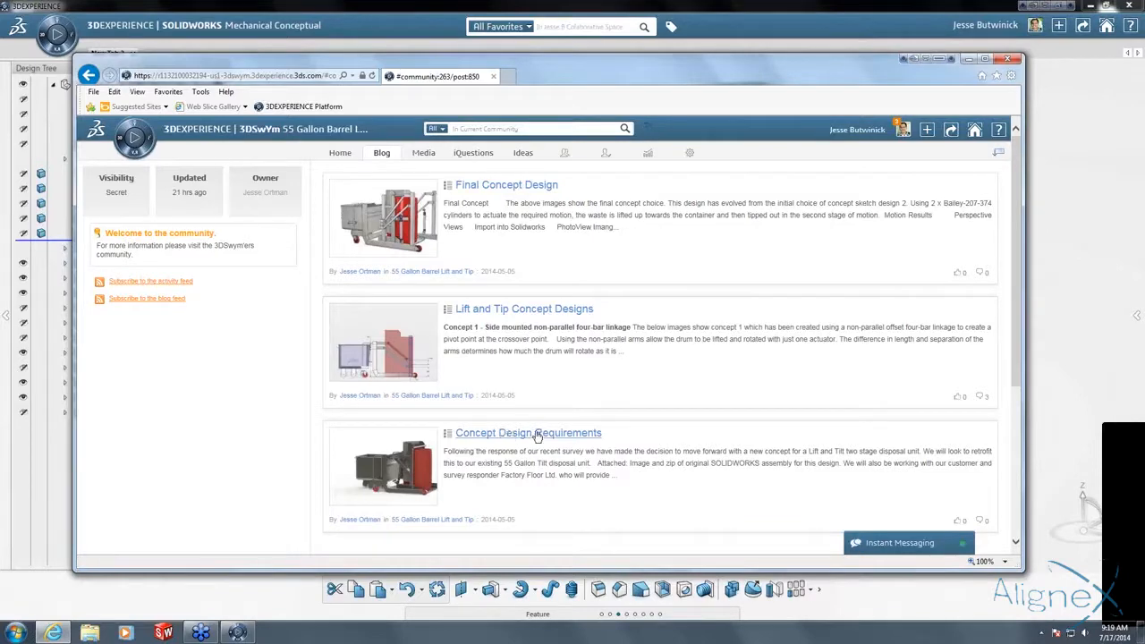
left_click(510, 435)
scroll(426, 319, "down", 1)
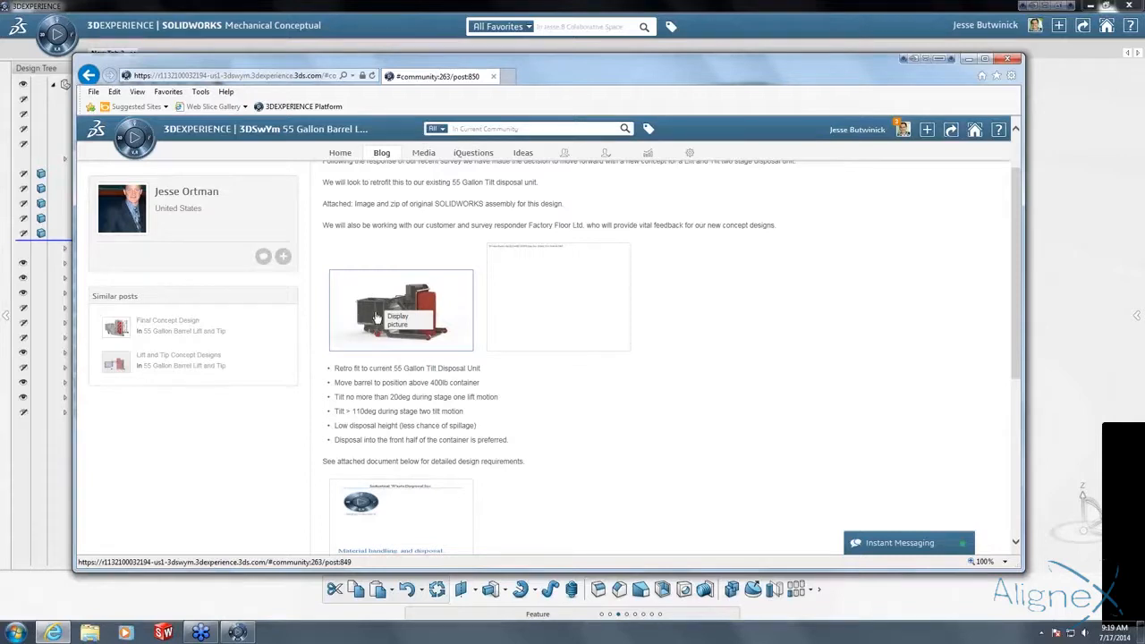
scroll(416, 253, "down", 3)
scroll(425, 237, "up", 3)
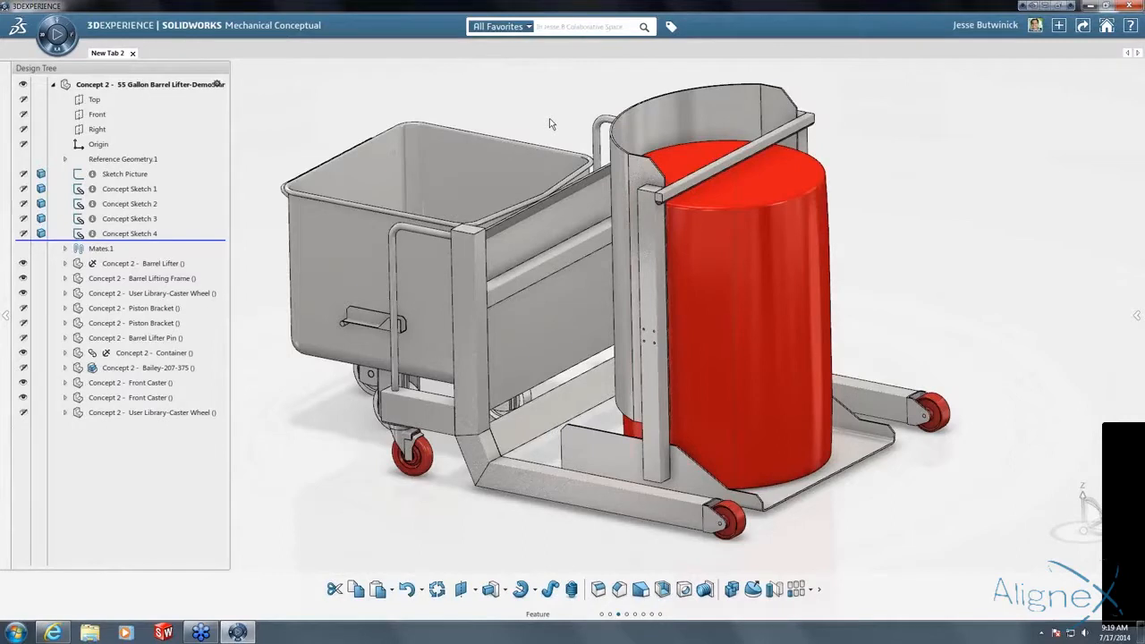
Return to the barrel lifter model in SOLIDWORKS Mechanical Conceptual and show Concept Sketch 1.
scroll(554, 143, "up", 2)
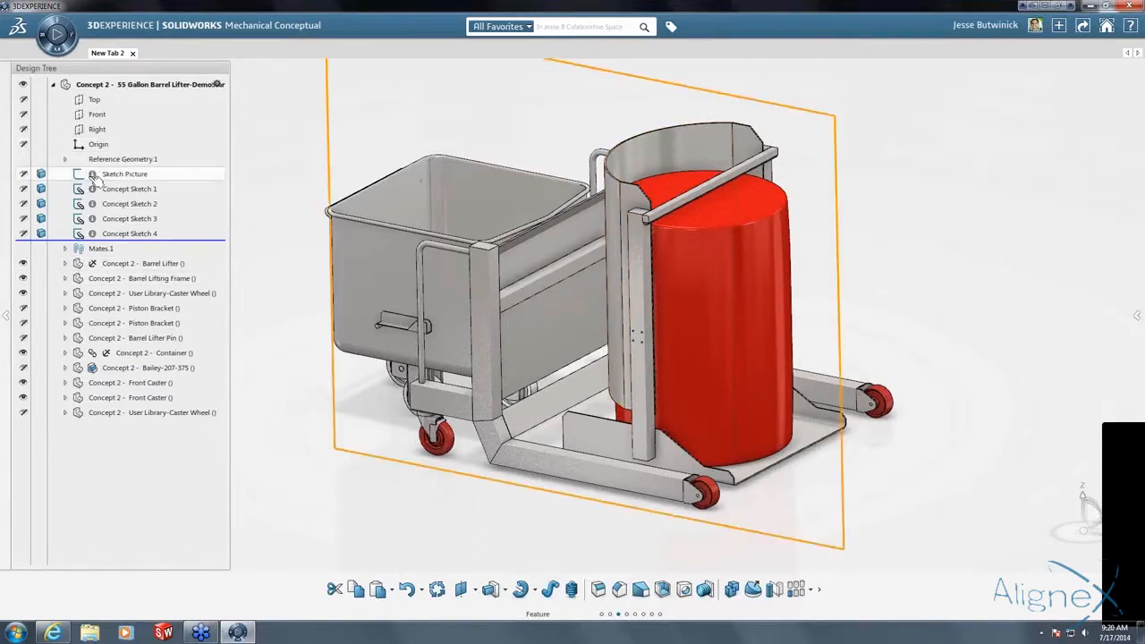
left_click(38, 189)
left_click(24, 188)
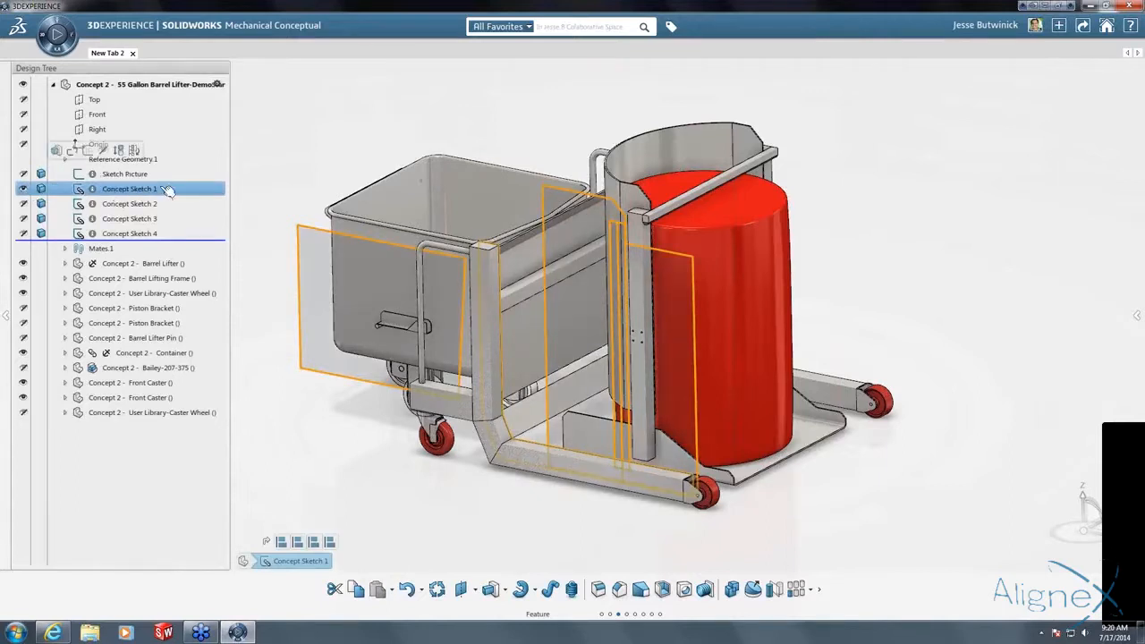
left_click(280, 129)
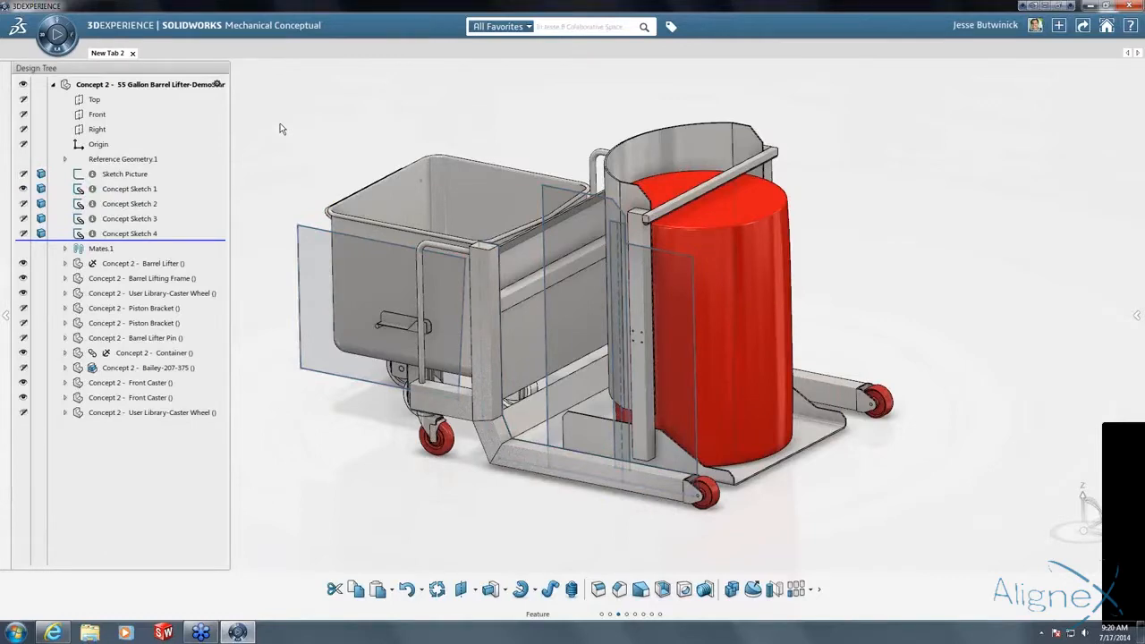
View the model from the front and at an angle, and show the Sketch Picture over it for comparison.
key("ctrl+1")
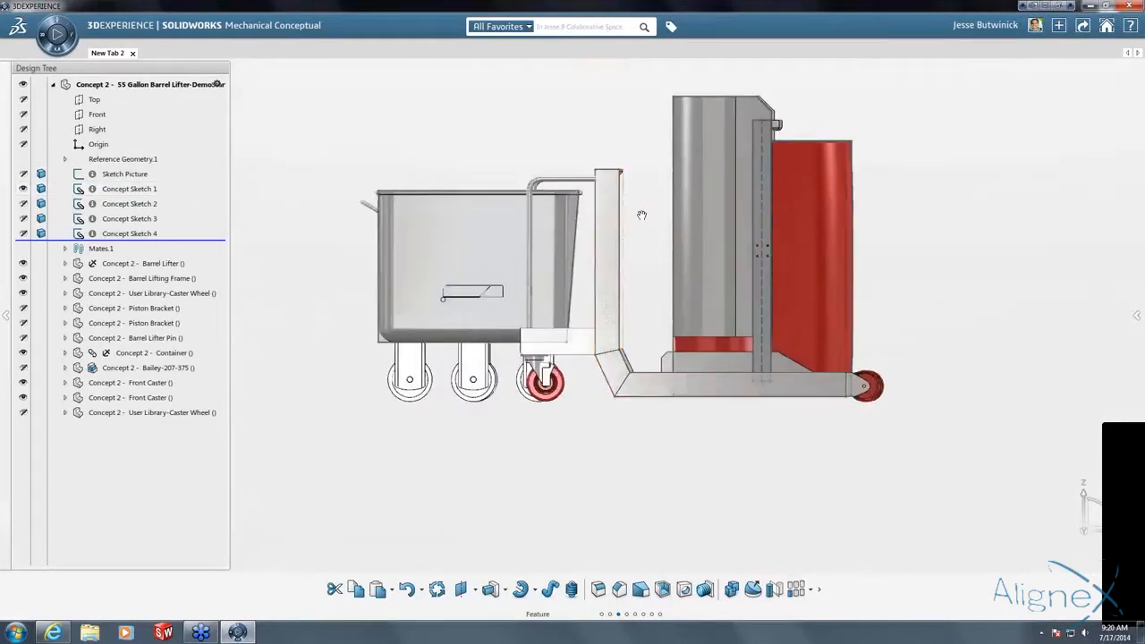
key("ctrl+7")
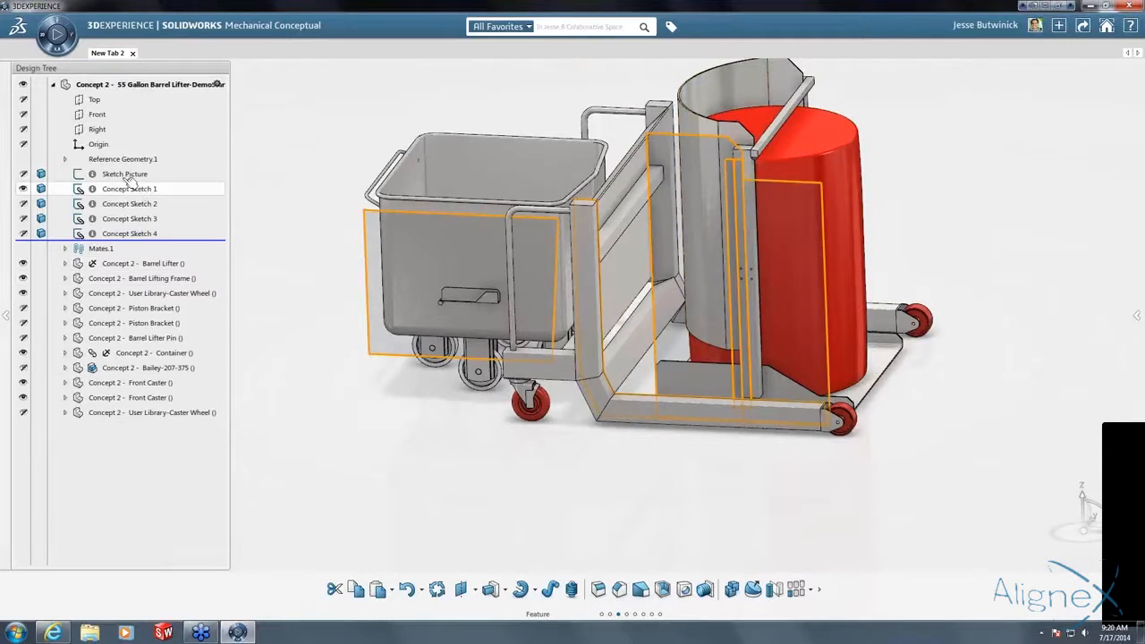
left_click(24, 174)
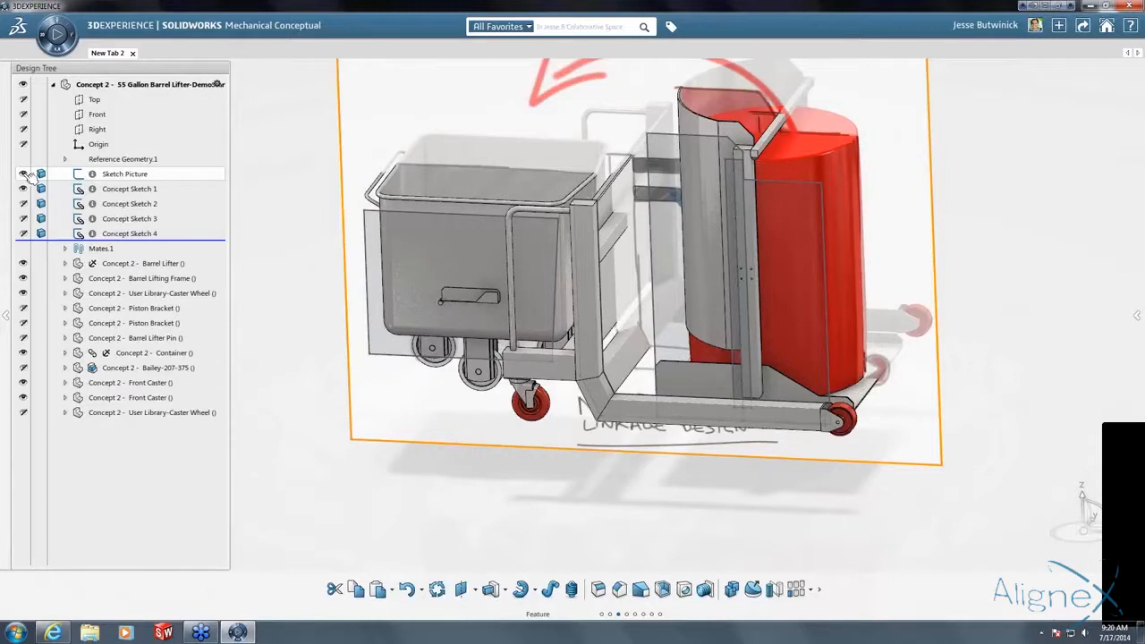
left_click(82, 175)
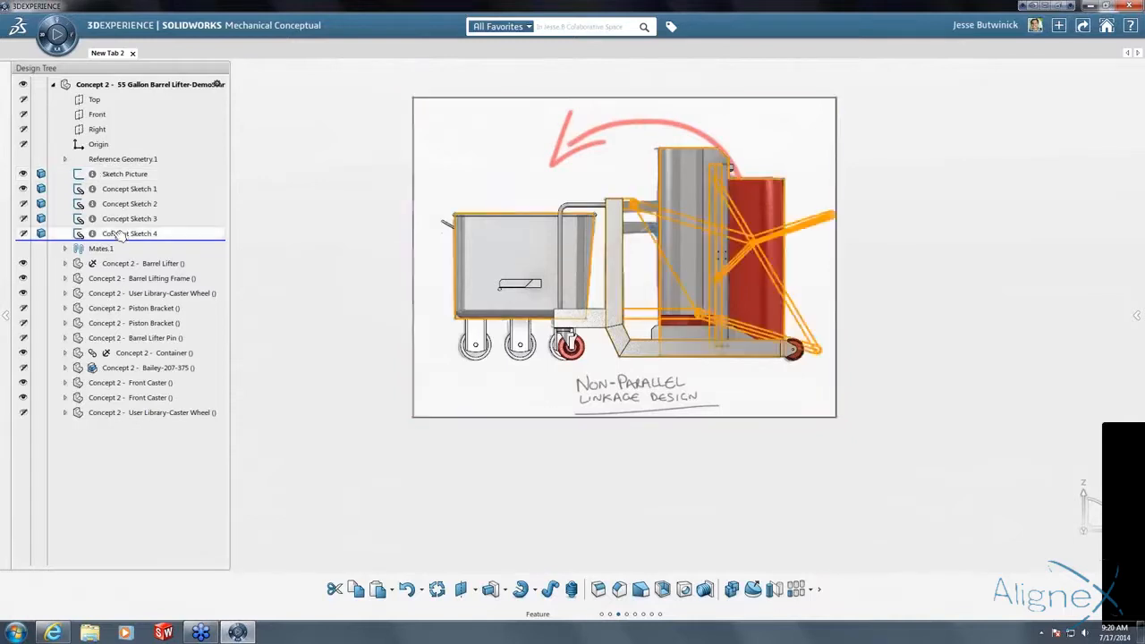
Open Concept Sketch 1 for editing and inspect its container, frame and barrel outlines.
left_click(118, 189)
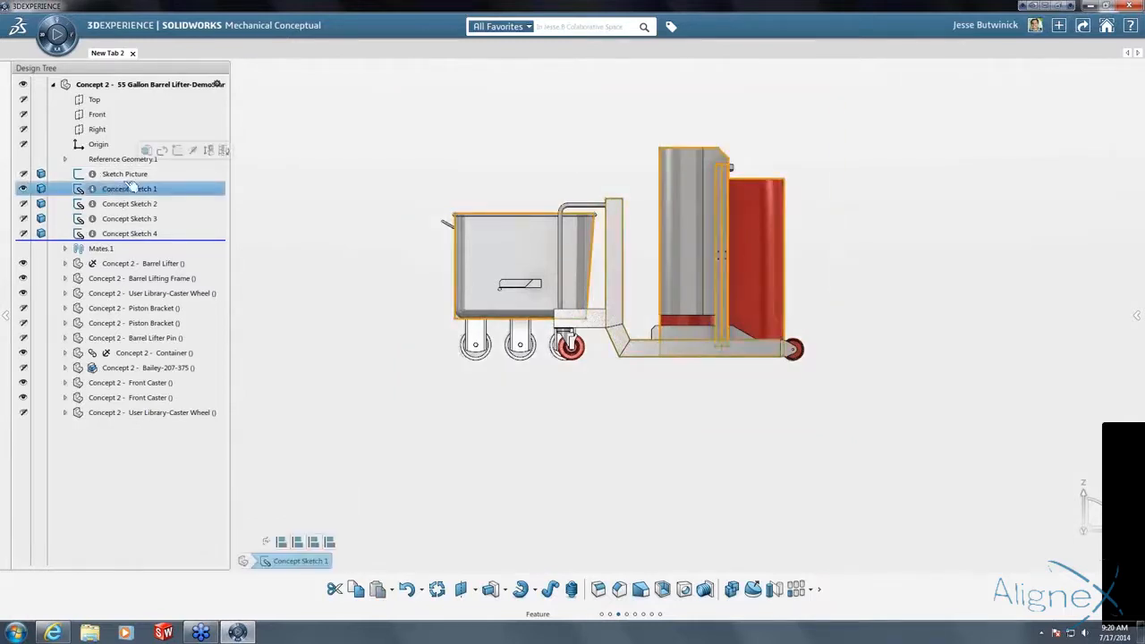
left_click(178, 152)
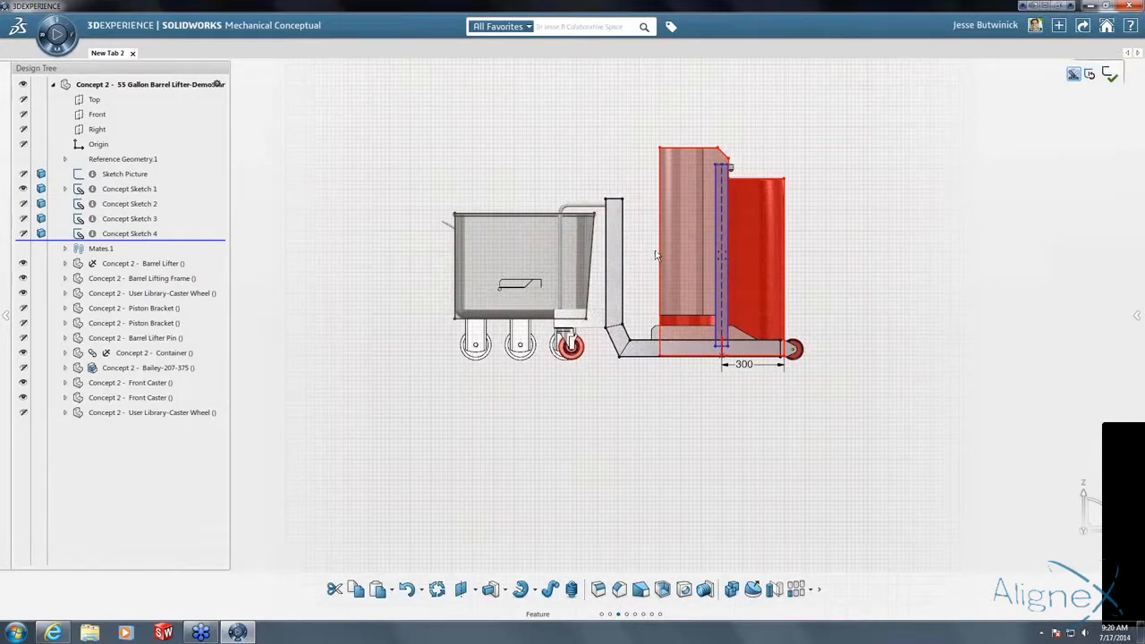
scroll(650, 243, "up", 5)
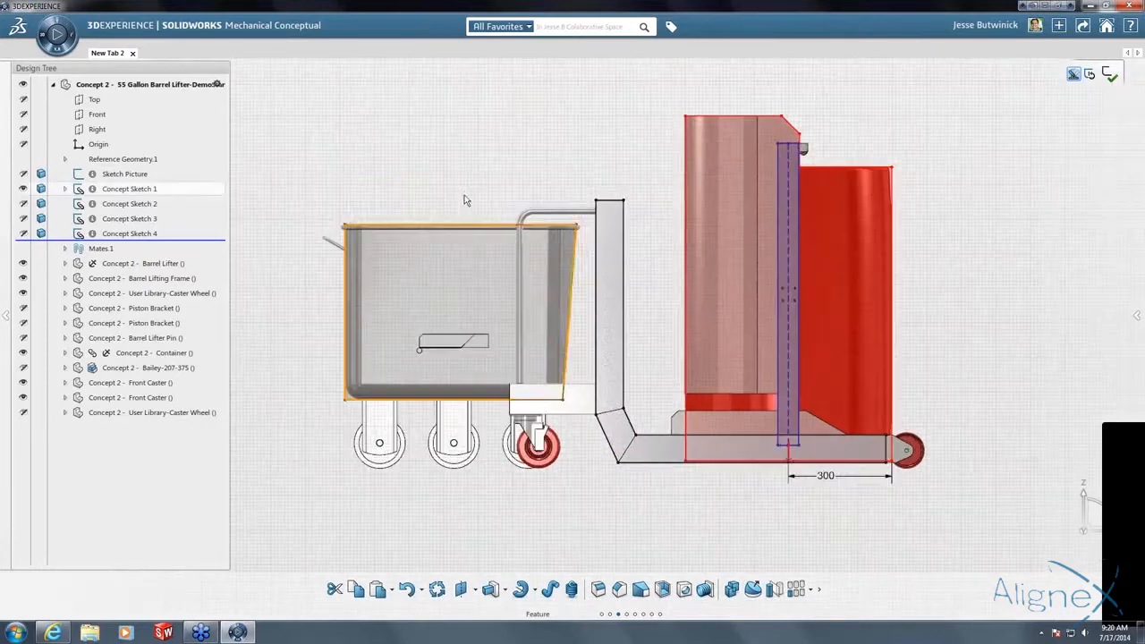
scroll(467, 177, "down", 2)
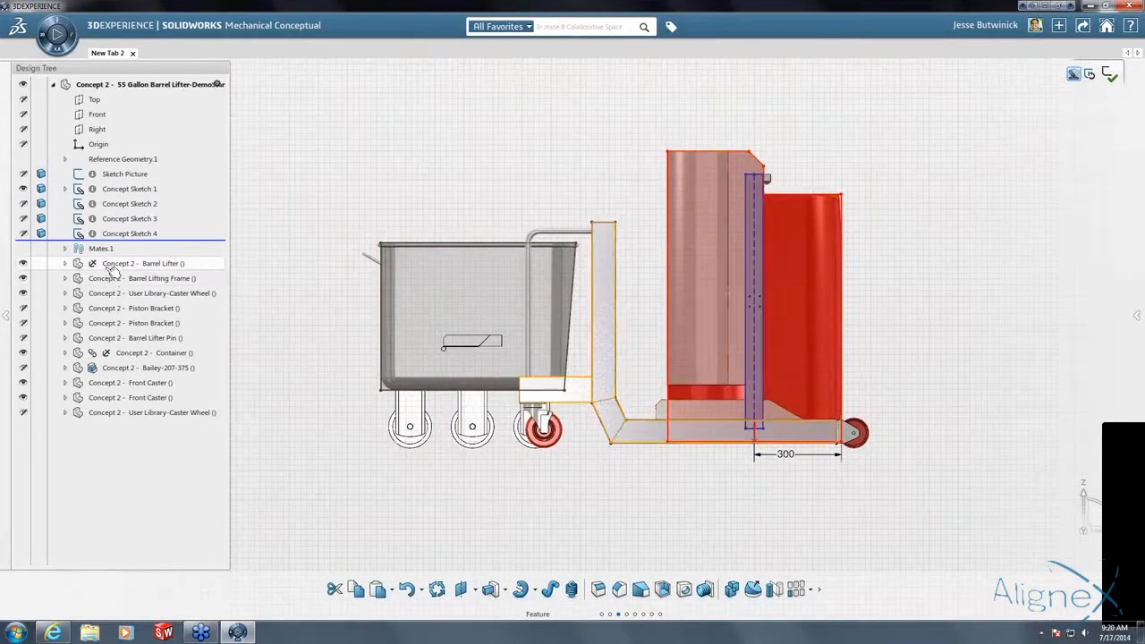
Hide the Barrel Lifting Frame and Container components while editing Concept Sketch 1.
left_click(24, 279)
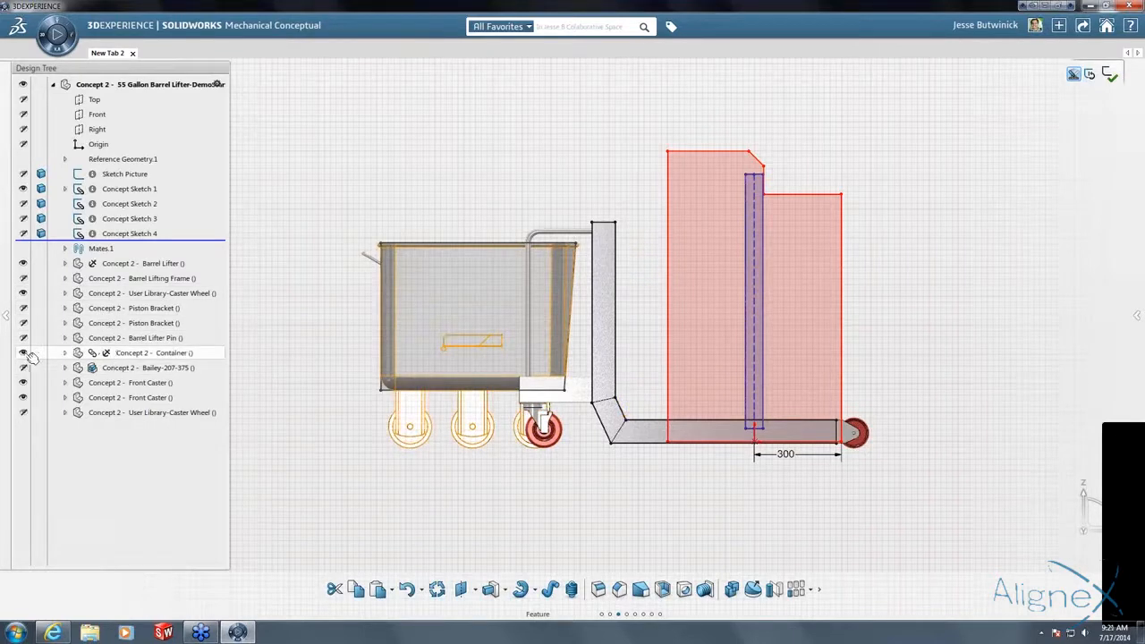
left_click(25, 353)
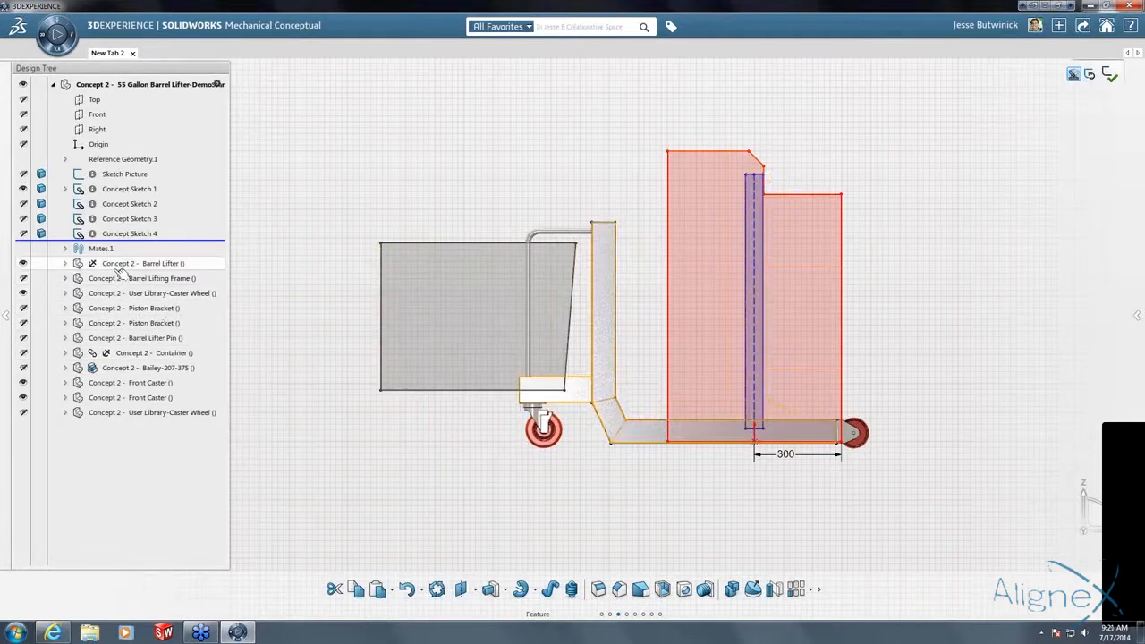
left_click(23, 263)
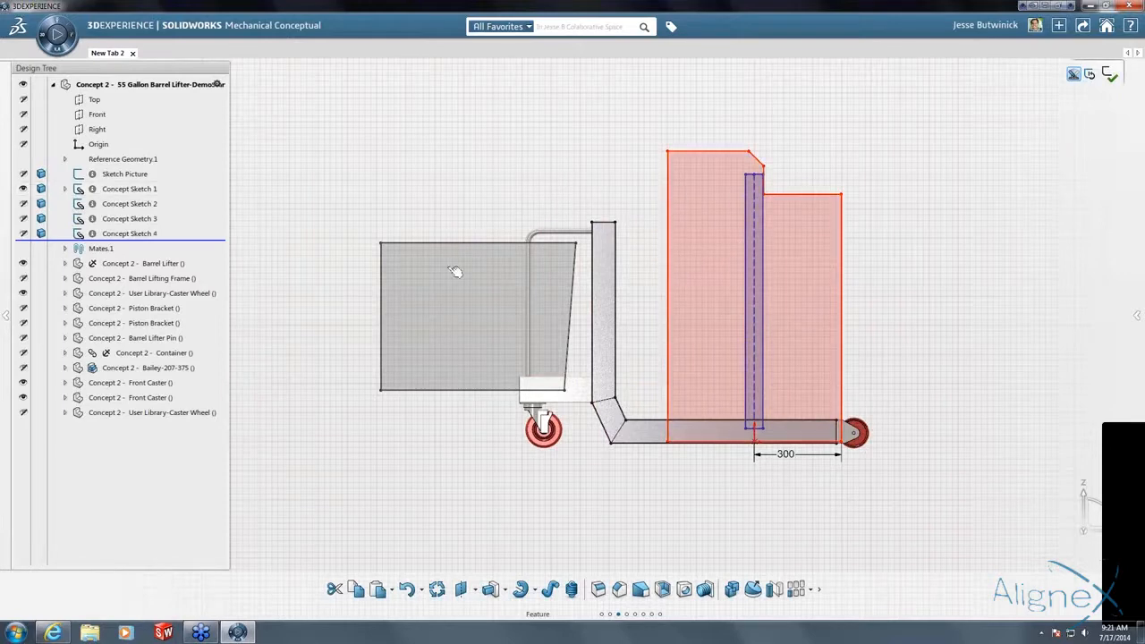
Show the Sketch Picture of the non-parallel linkage design over the lifter for reference, and hide it again.
left_click(22, 205)
left_click(23, 174)
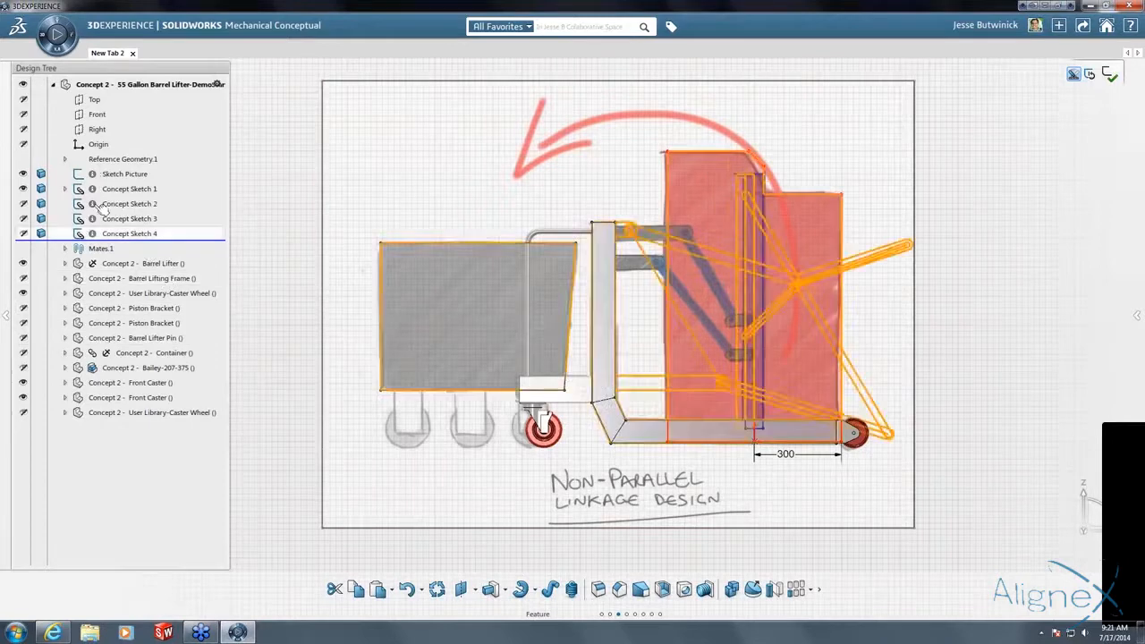
left_click(23, 173)
Sketch a small rectangle about 77 by 55 mm between the frame's upright and the barrel, near the upright's upper end.
mouse_move(544, 601)
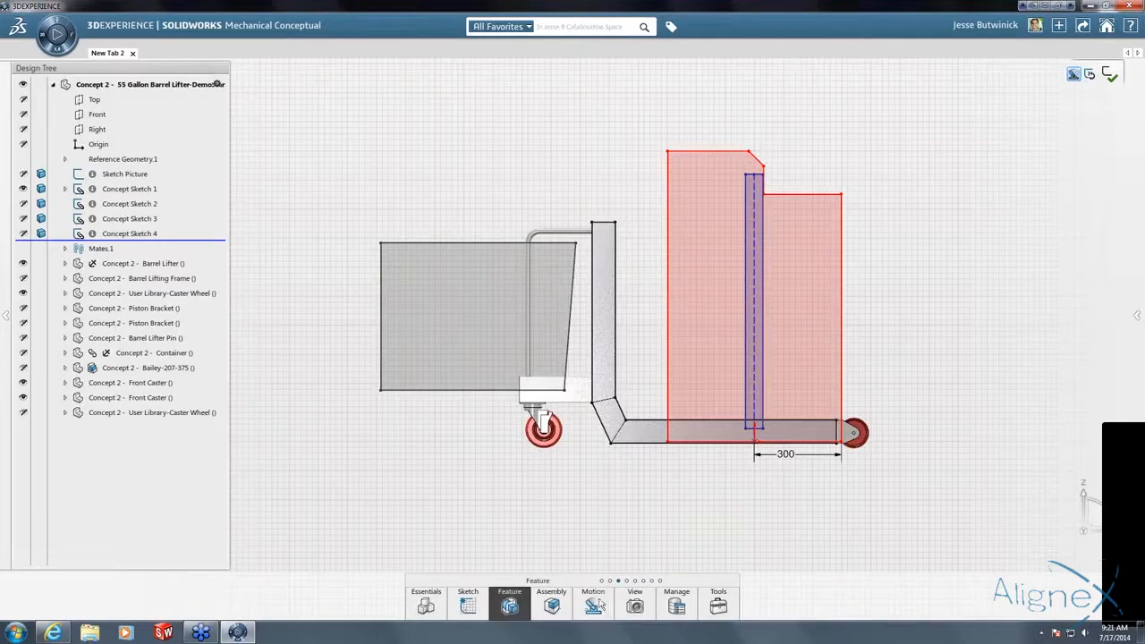
left_click(475, 607)
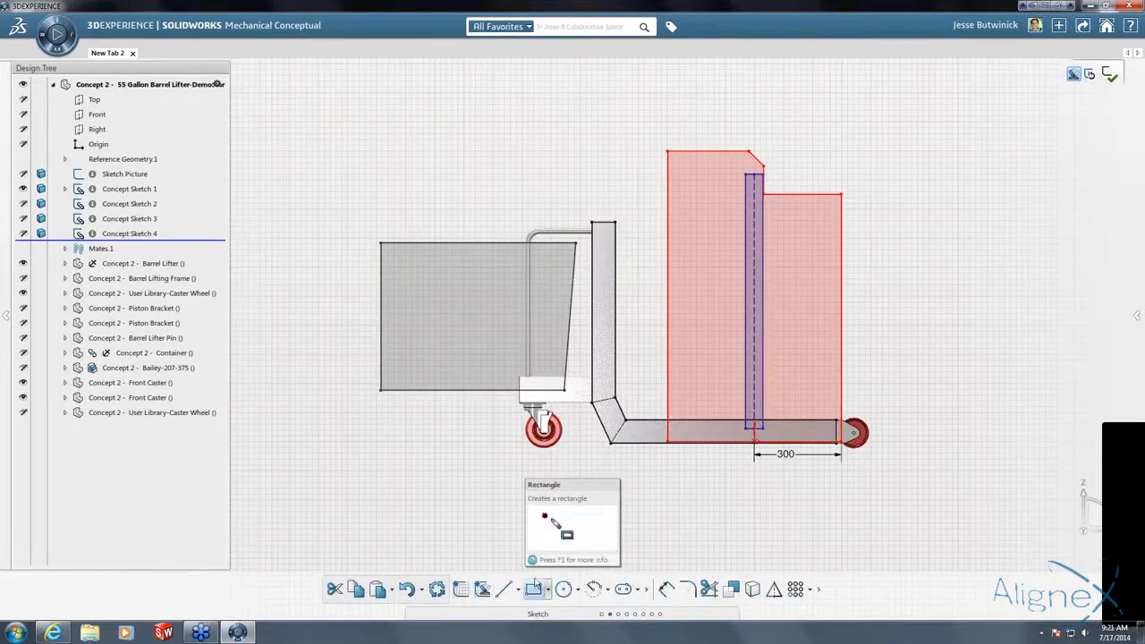
right_click(462, 476)
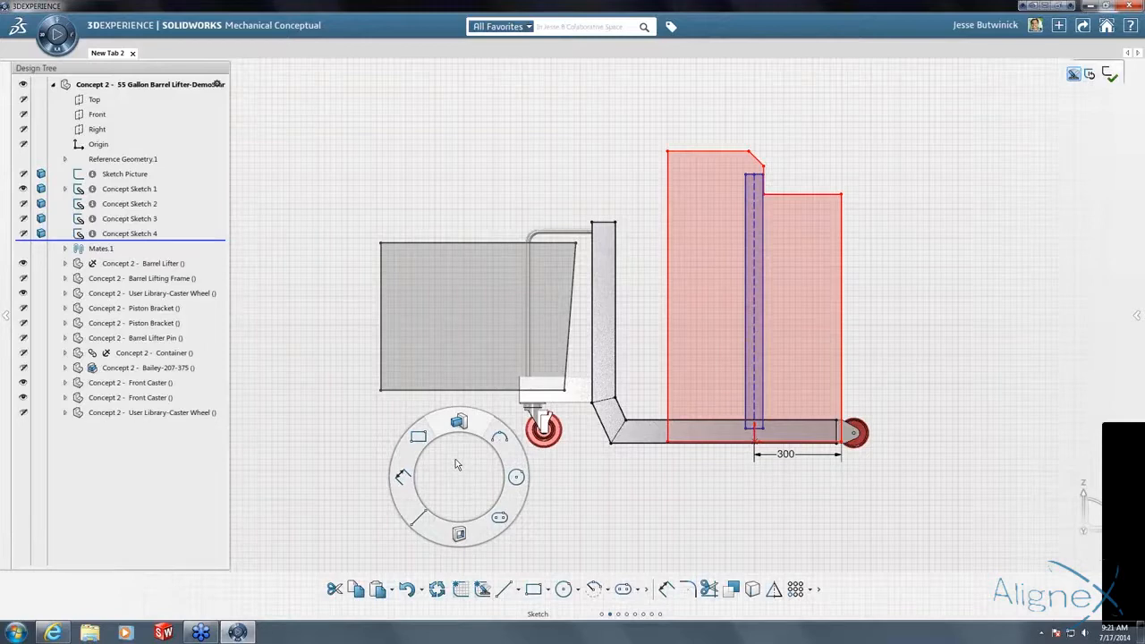
left_click(456, 463)
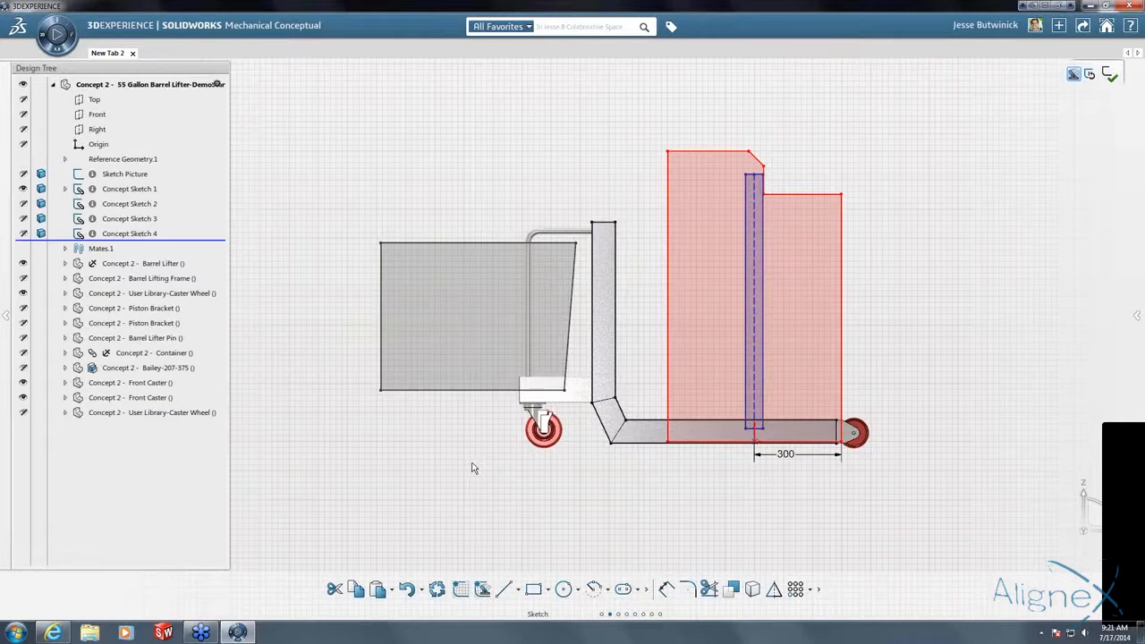
key("r")
left_click_drag(625, 239, 649, 256)
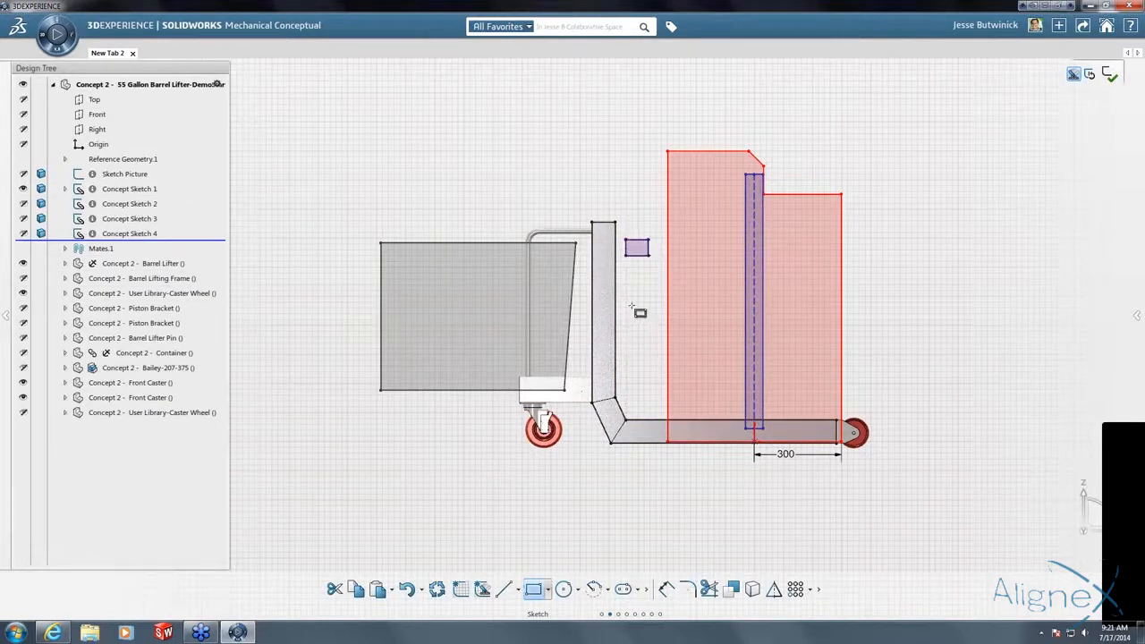
Sketch two concentric circles centred on the rectangle's barrel-side edge, the larger one as wide as the rectangle's height.
key("c")
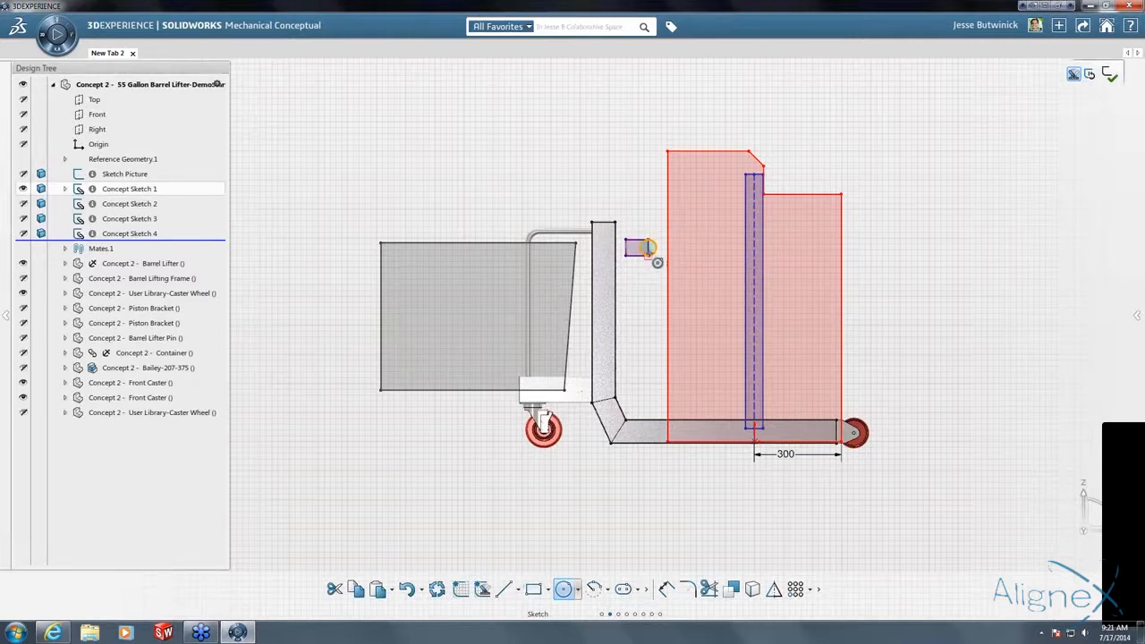
scroll(647, 248, "up", 5)
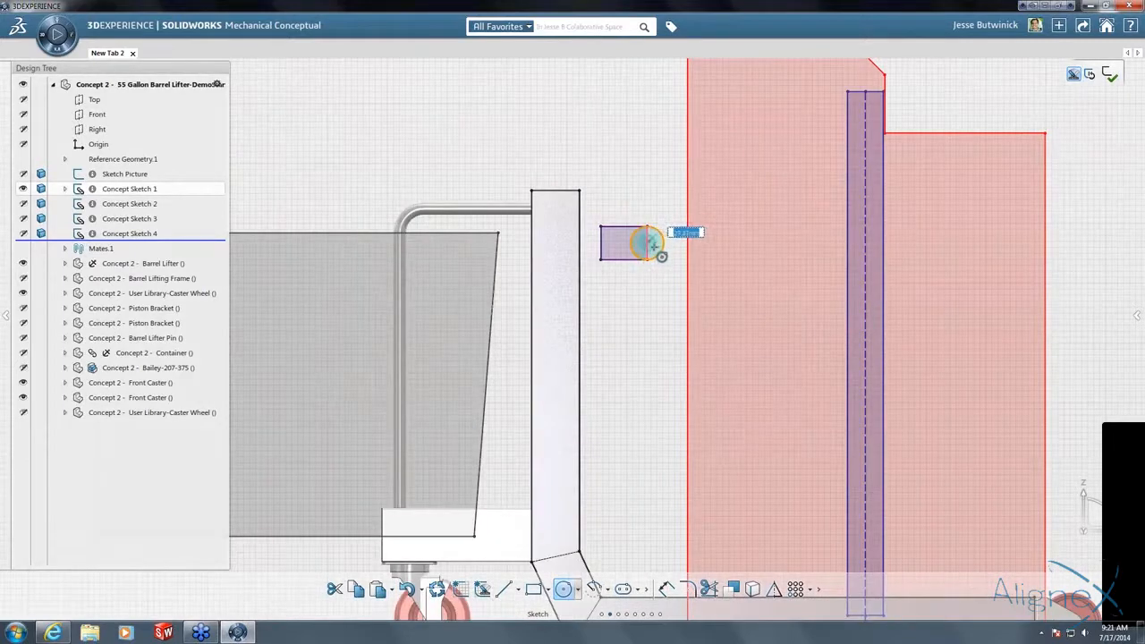
scroll(648, 243, "up", 5)
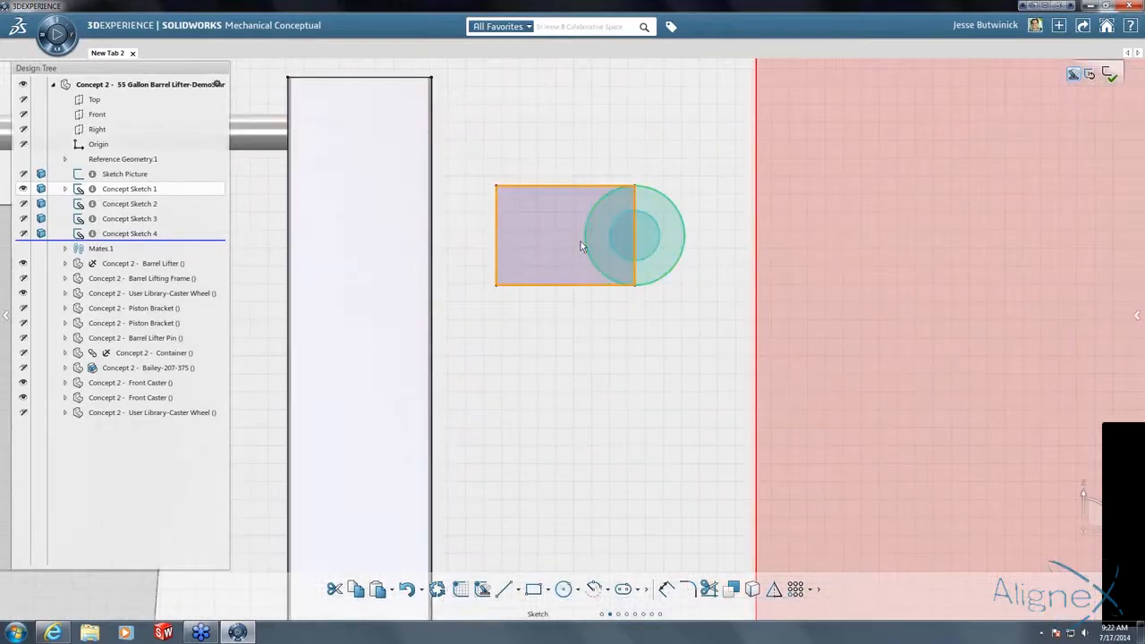
scroll(601, 255, "down", 4)
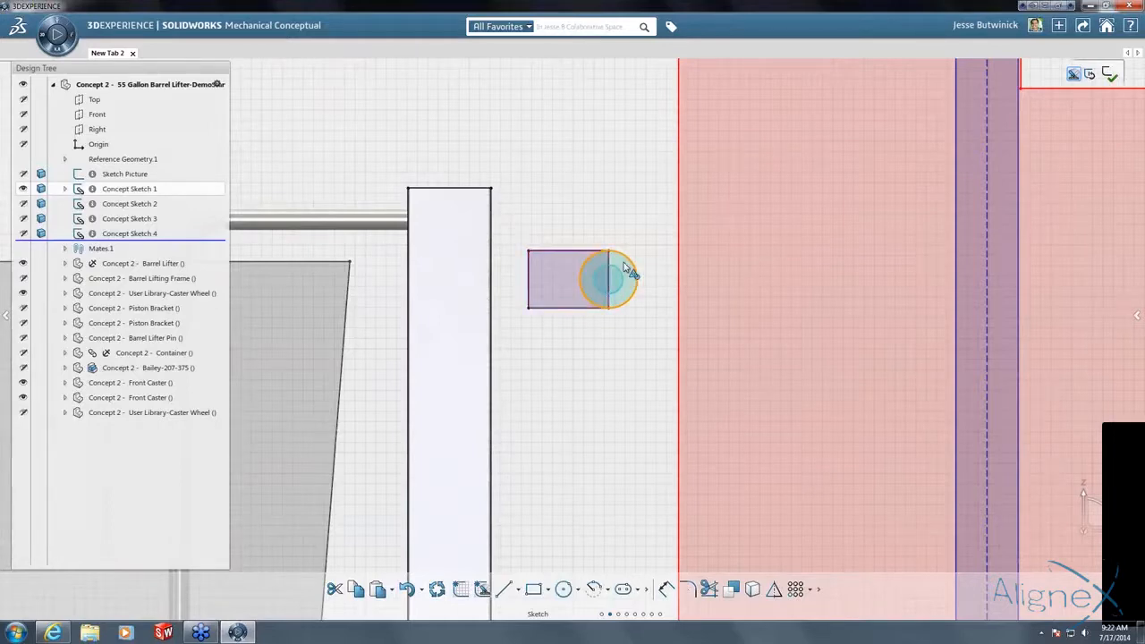
Try to combine the rectangle and the larger circle into one shape with Add Sketch Objects, and undo it.
left_click(563, 273)
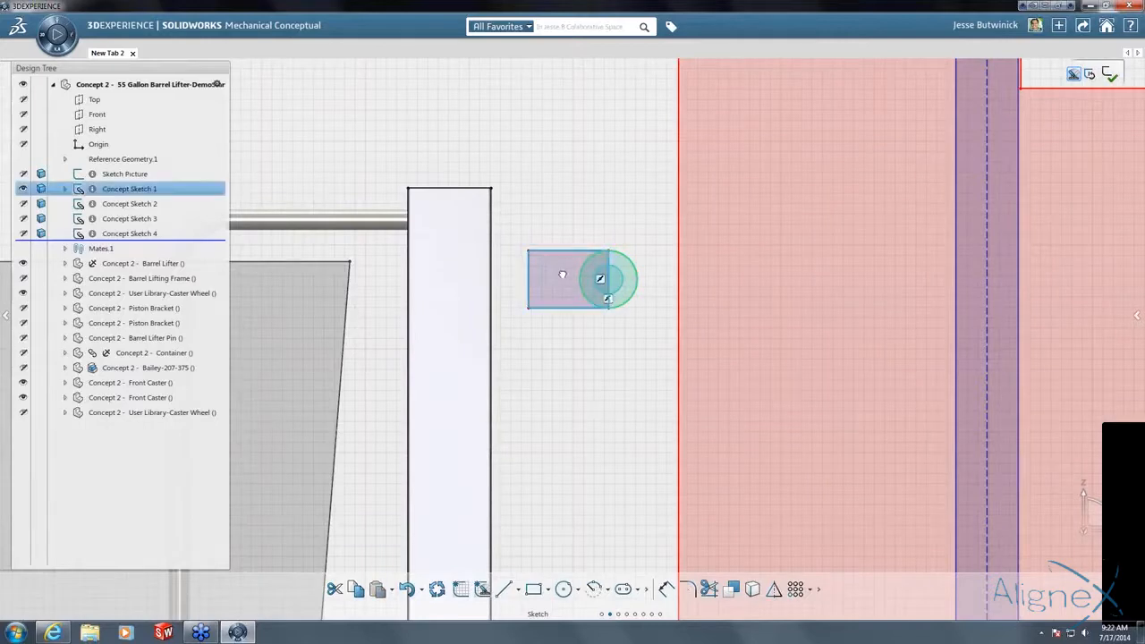
left_click(620, 267, "ctrl")
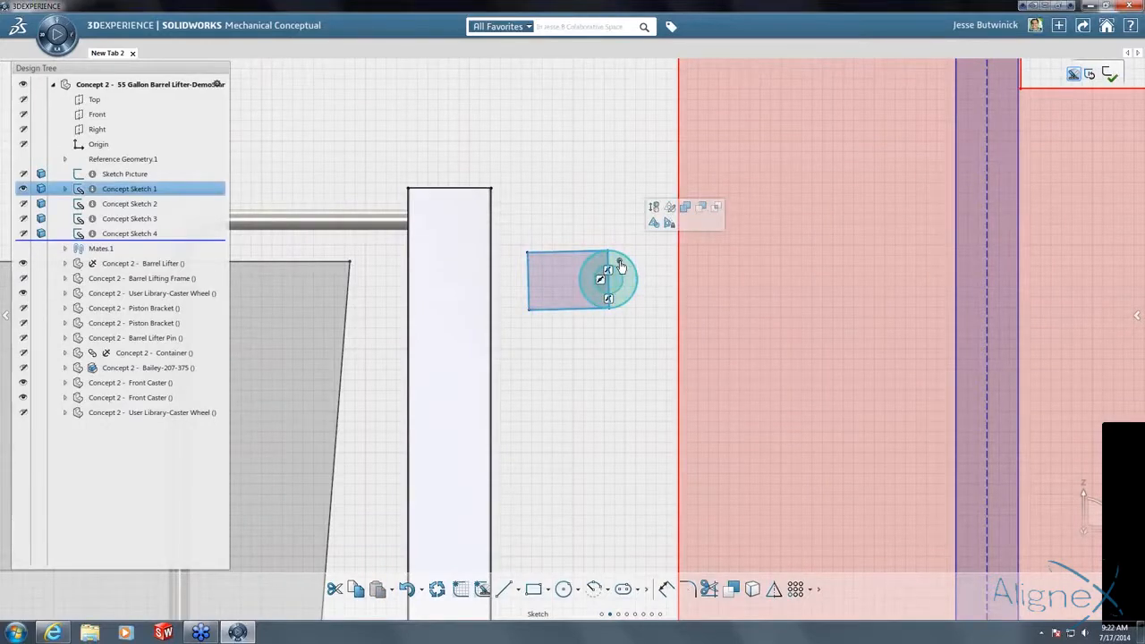
left_click(686, 208)
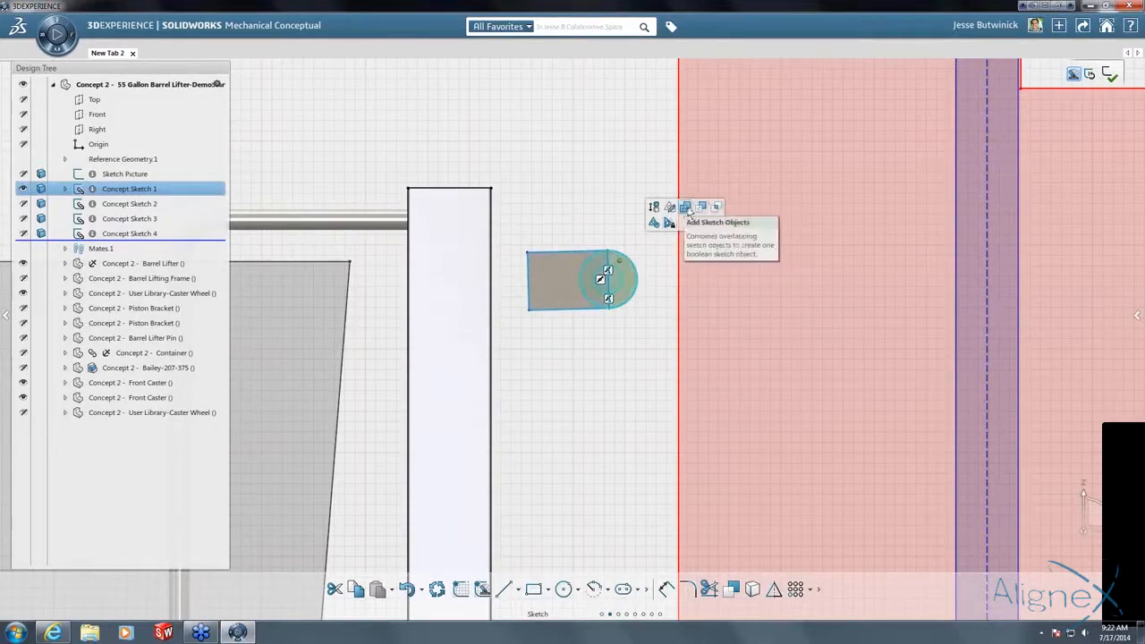
left_click(686, 209)
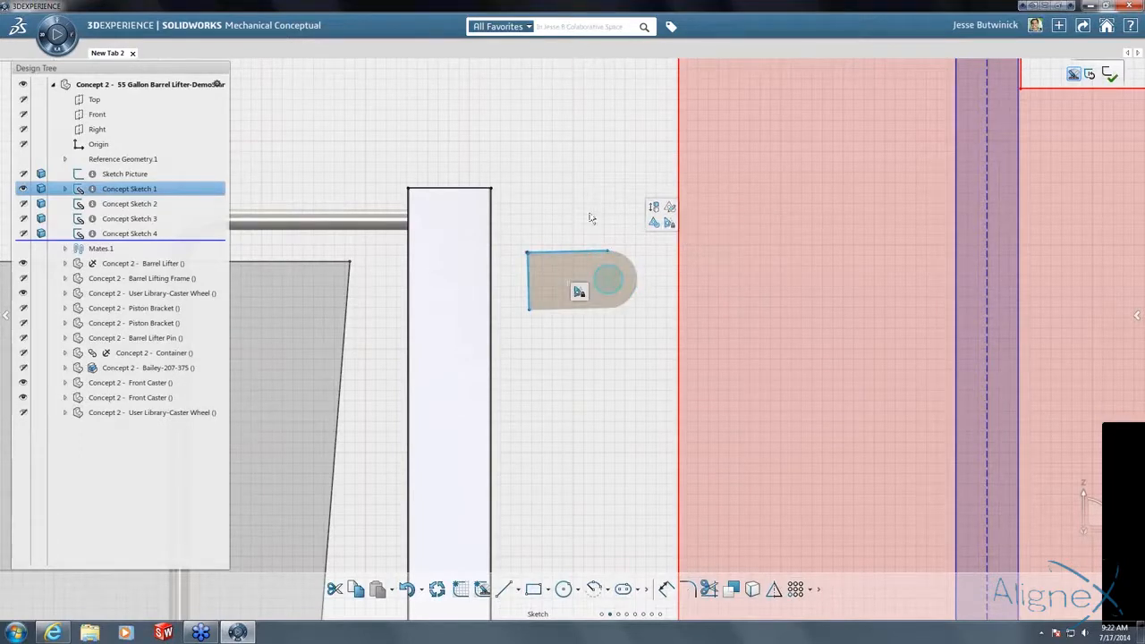
left_click(590, 217)
left_click(605, 275)
left_click(601, 222)
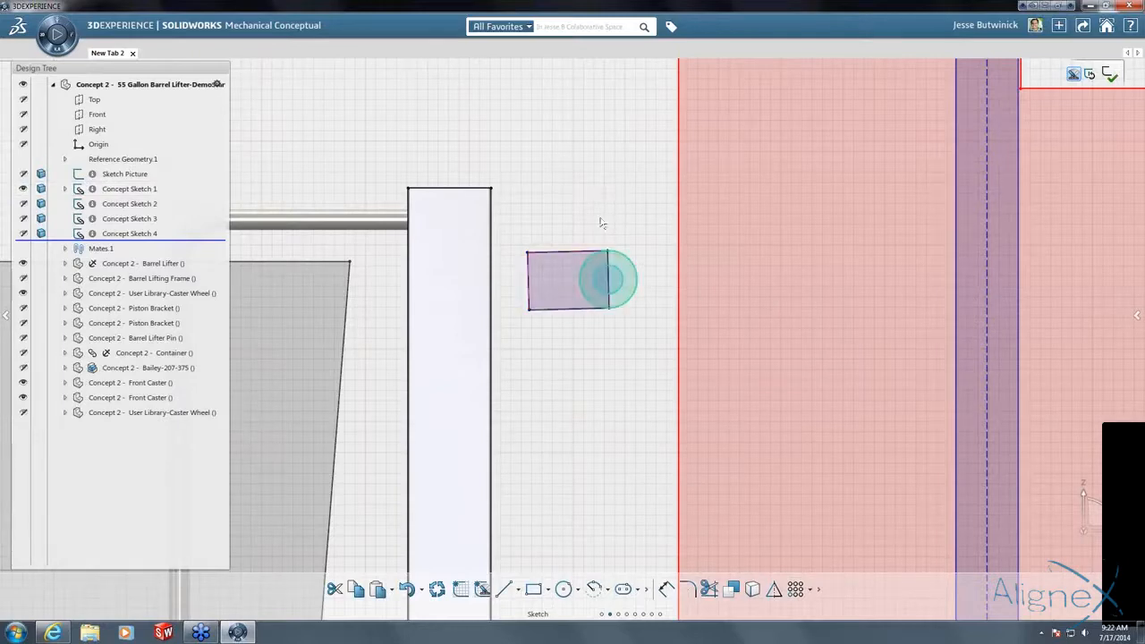
Retry merging the rectangle with the outer circle, and undo the combination to restore the separate shapes.
left_click(601, 277)
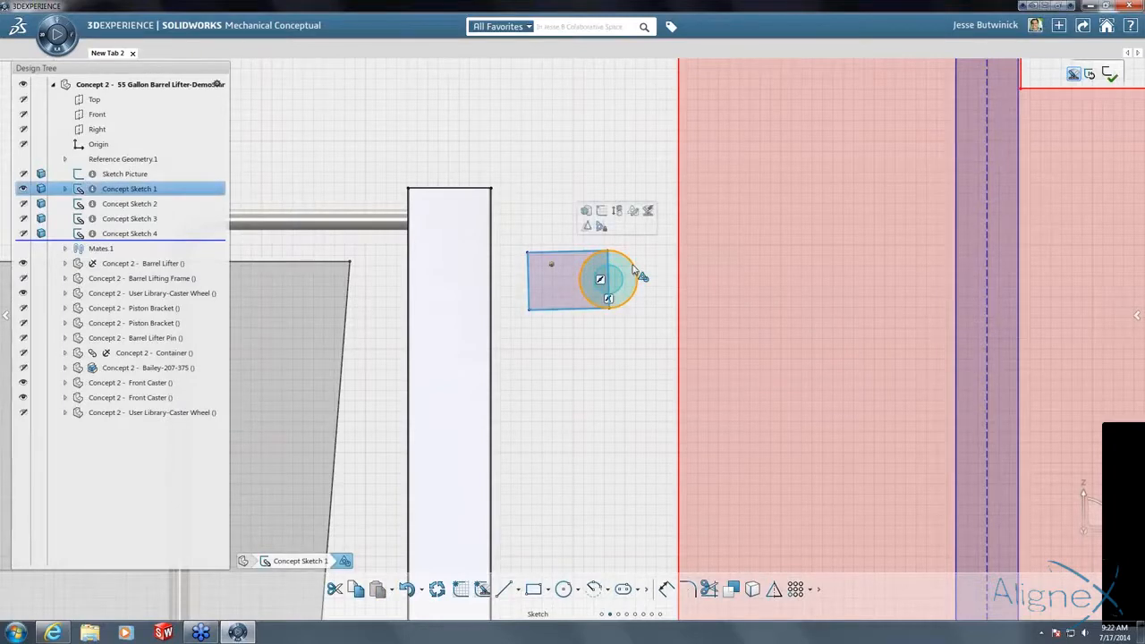
scroll(626, 269, "up", 5)
left_click(567, 299)
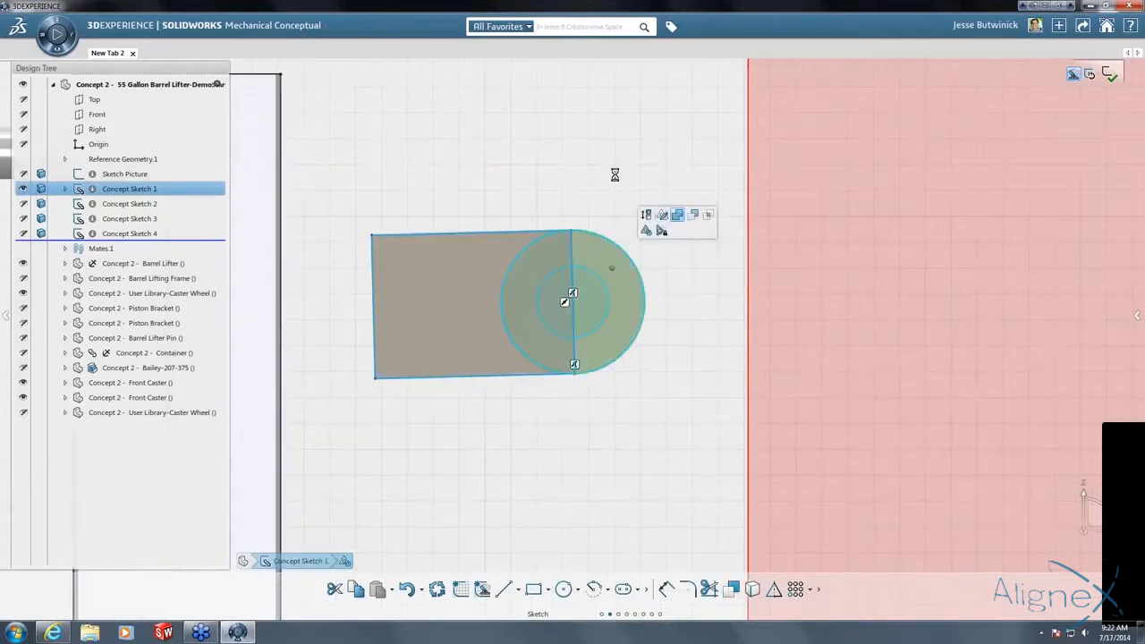
left_click(519, 277)
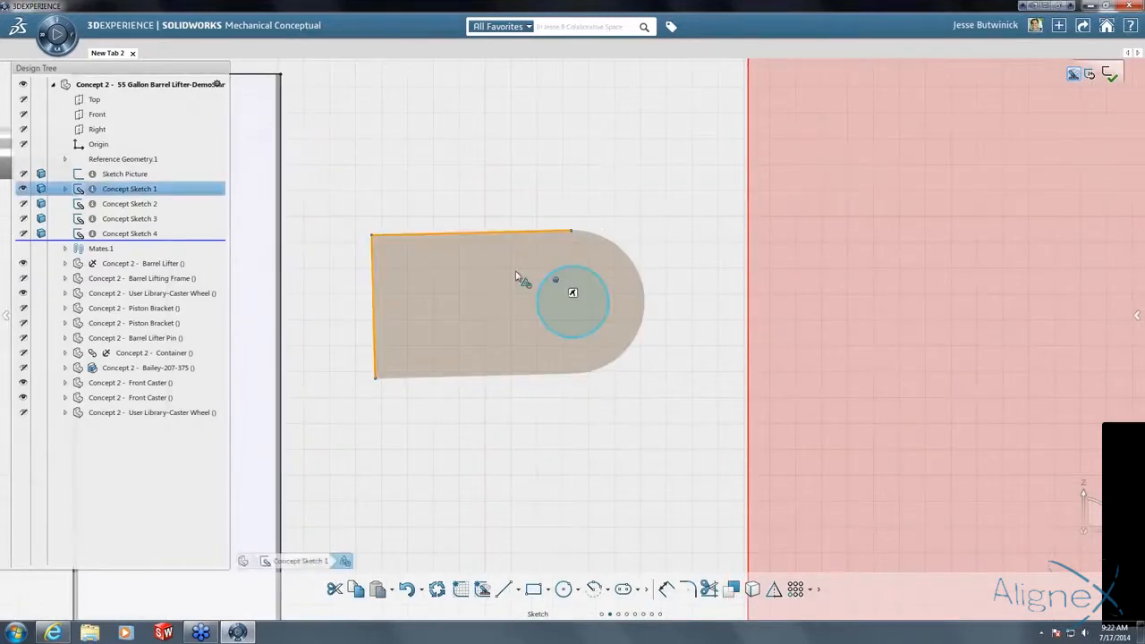
left_click(501, 280)
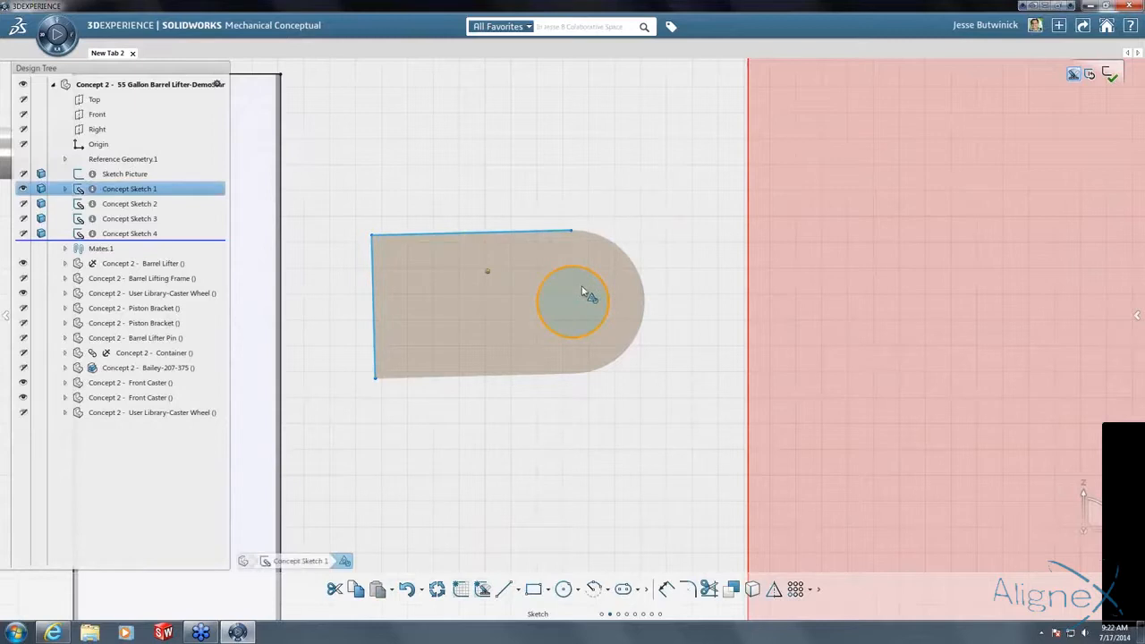
left_click(581, 182)
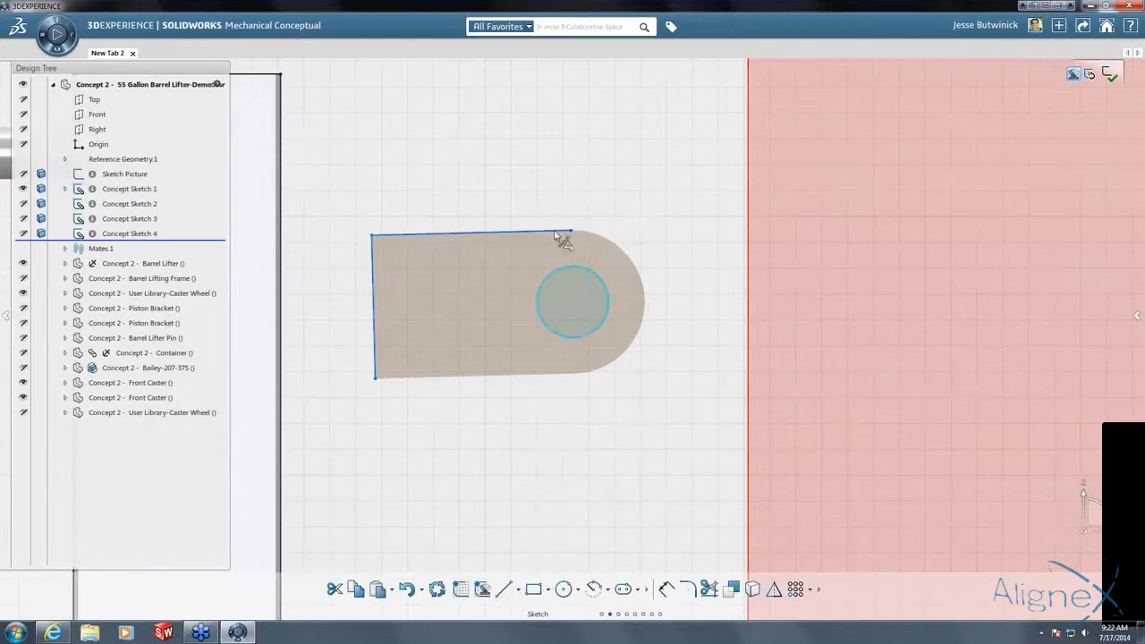
key("ctrl+z")
key("ctrl+z")
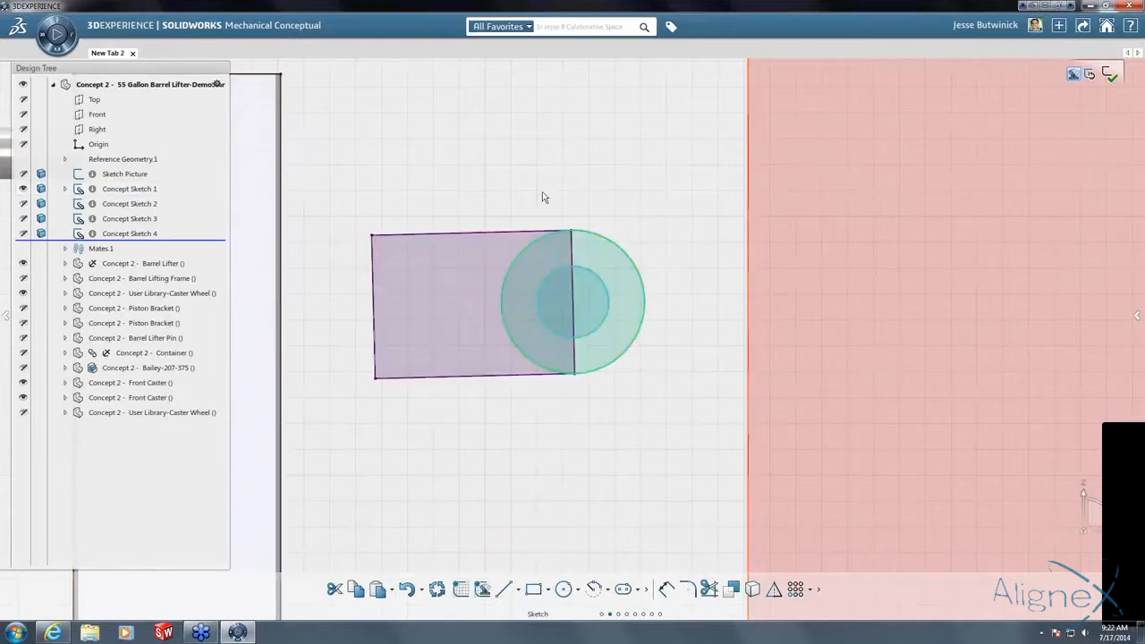
Replace the outer circle with one about 55 mm in diameter, centred on the inner circle and reaching the rectangle's lower corner.
left_click(605, 245)
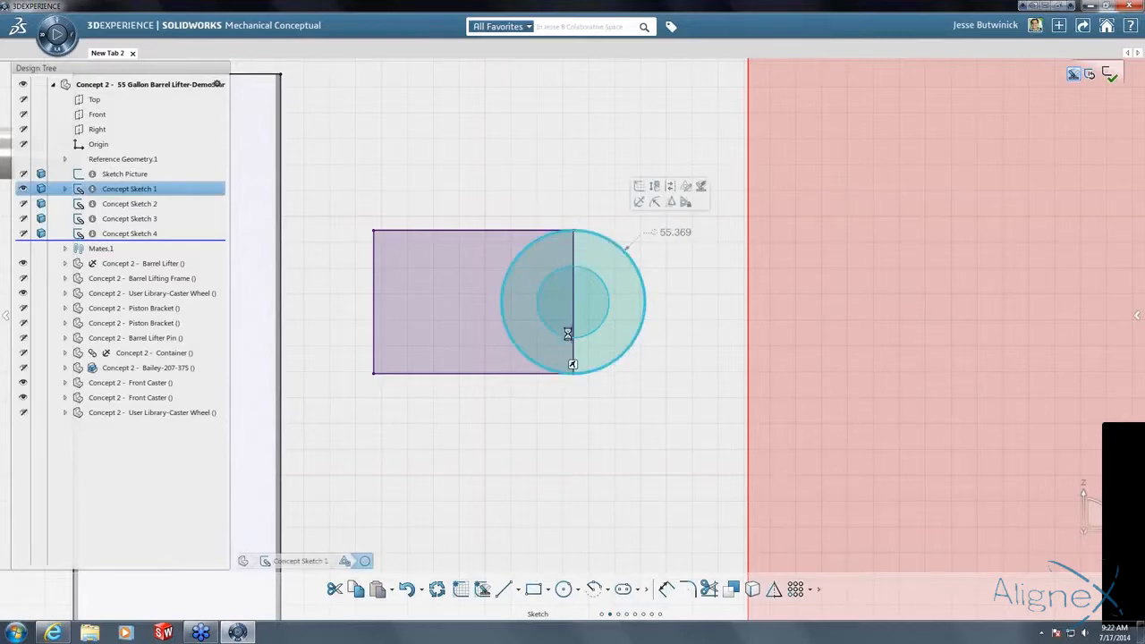
key("Delete")
key("d")
key("c")
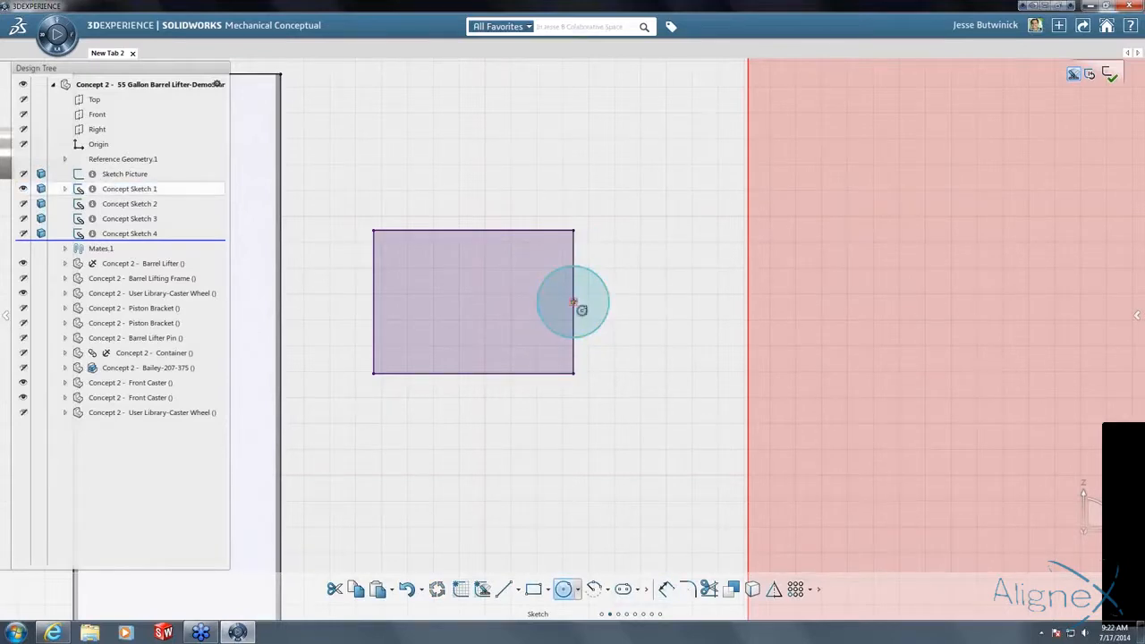
left_click(573, 302)
left_click(575, 374)
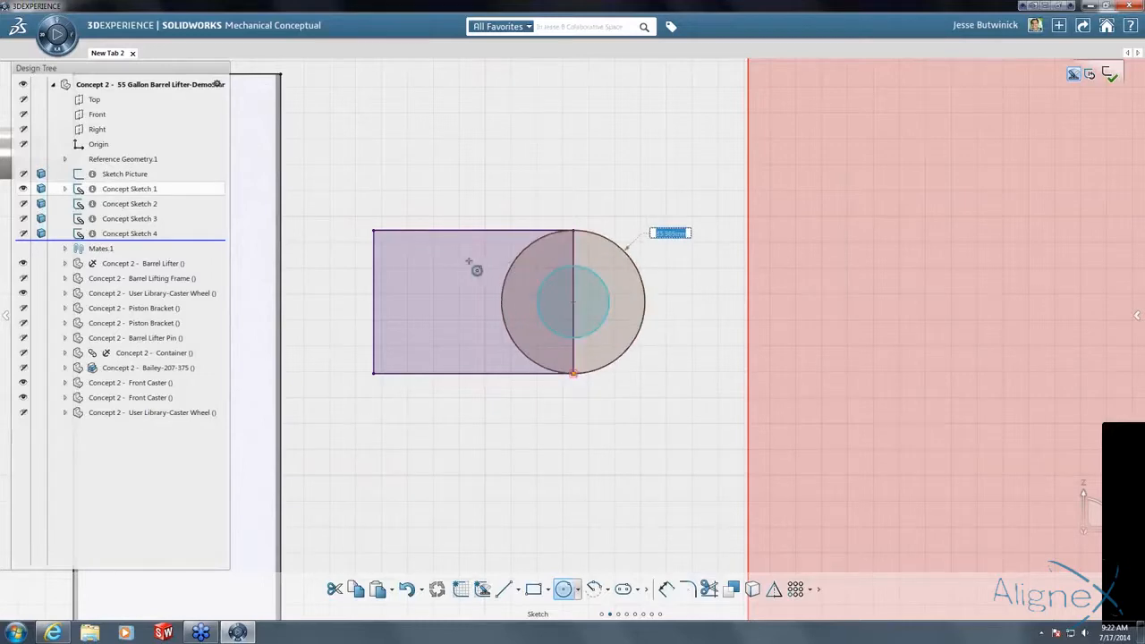
key("Escape")
Merge the rectangle and outer circle with Add Sketch Objects, and subtract the inner circle to form a hole.
left_click(613, 260)
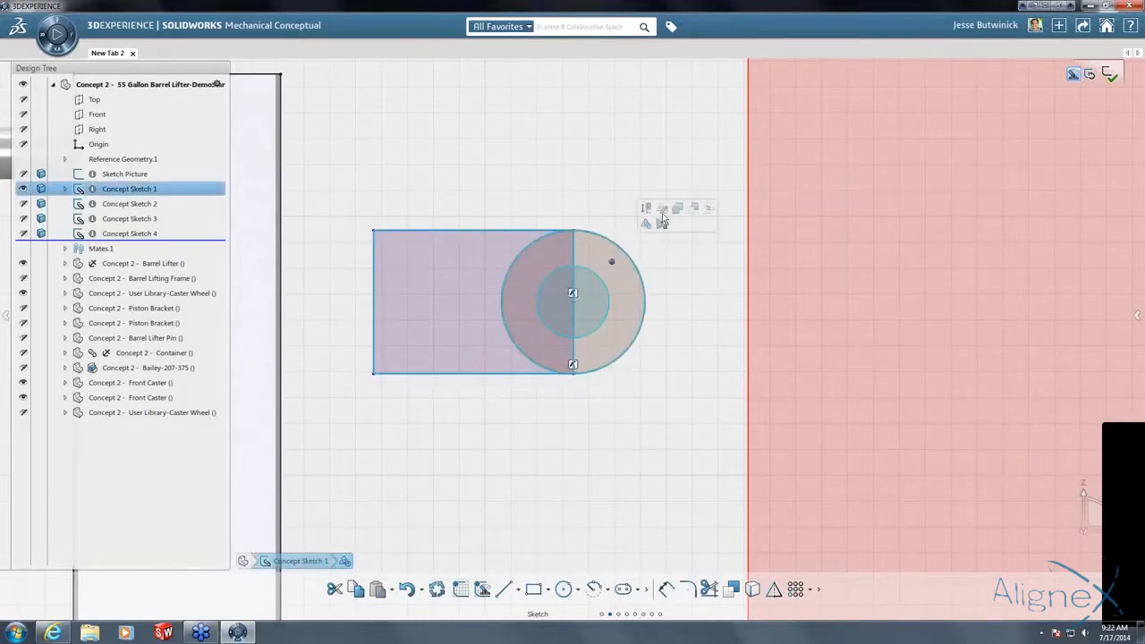
left_click(677, 207)
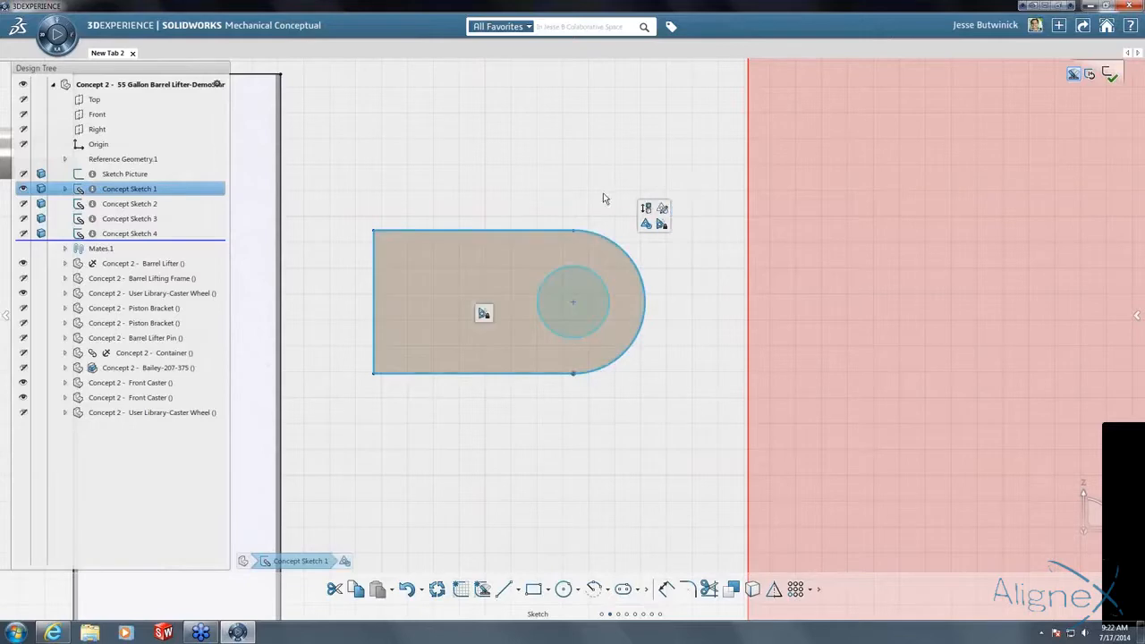
left_click(594, 193)
left_click(509, 269)
left_click(568, 285, "ctrl")
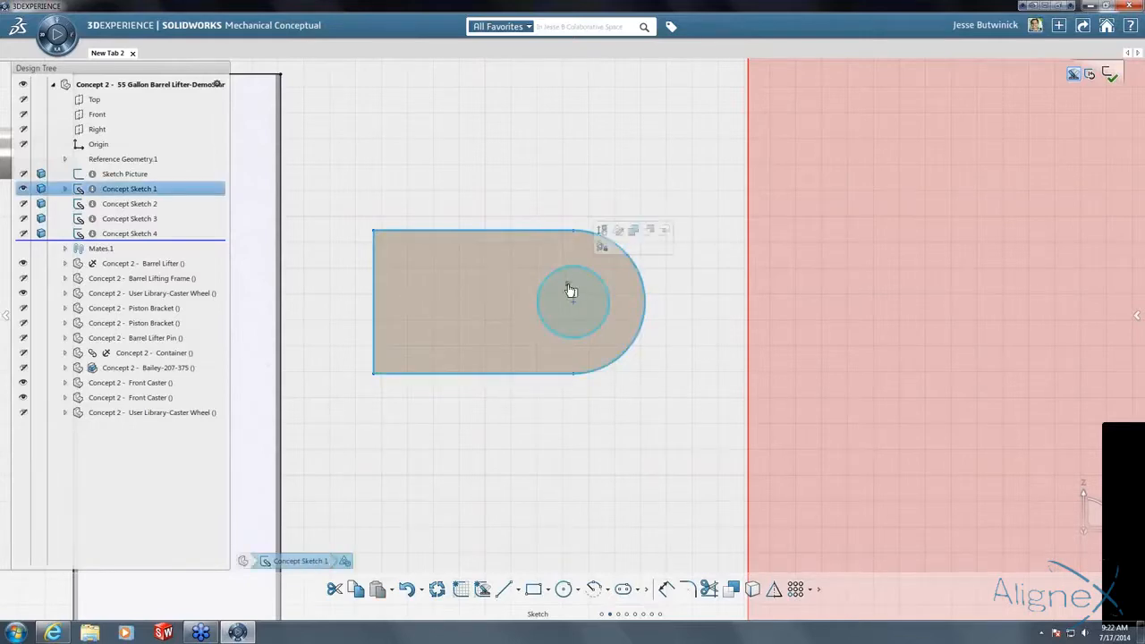
left_click(535, 177)
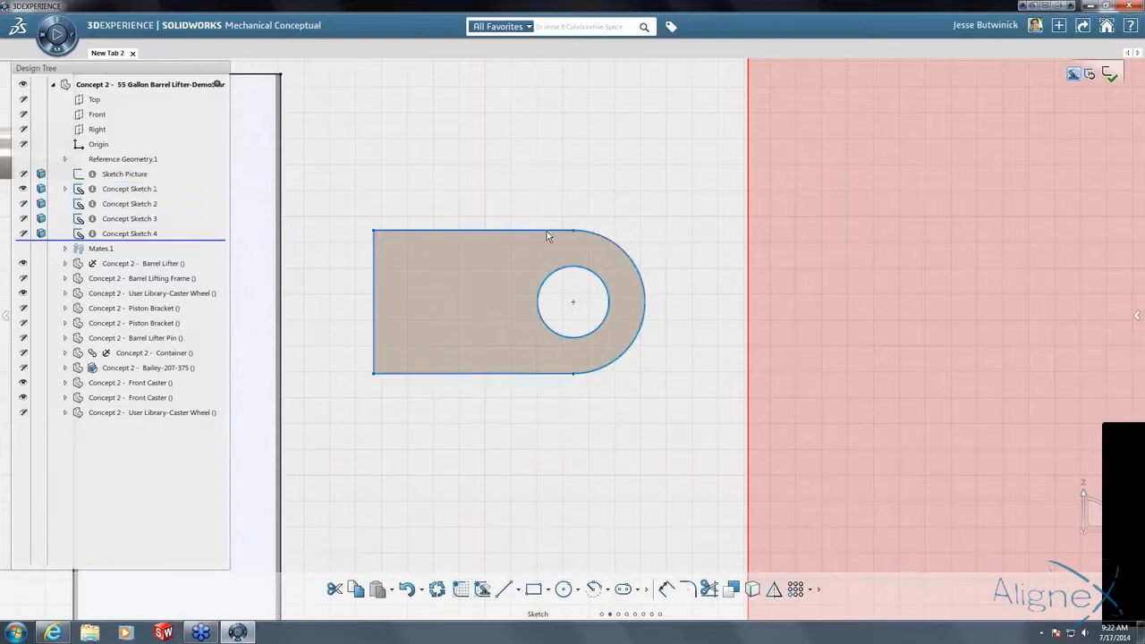
scroll(545, 277, "down", 3)
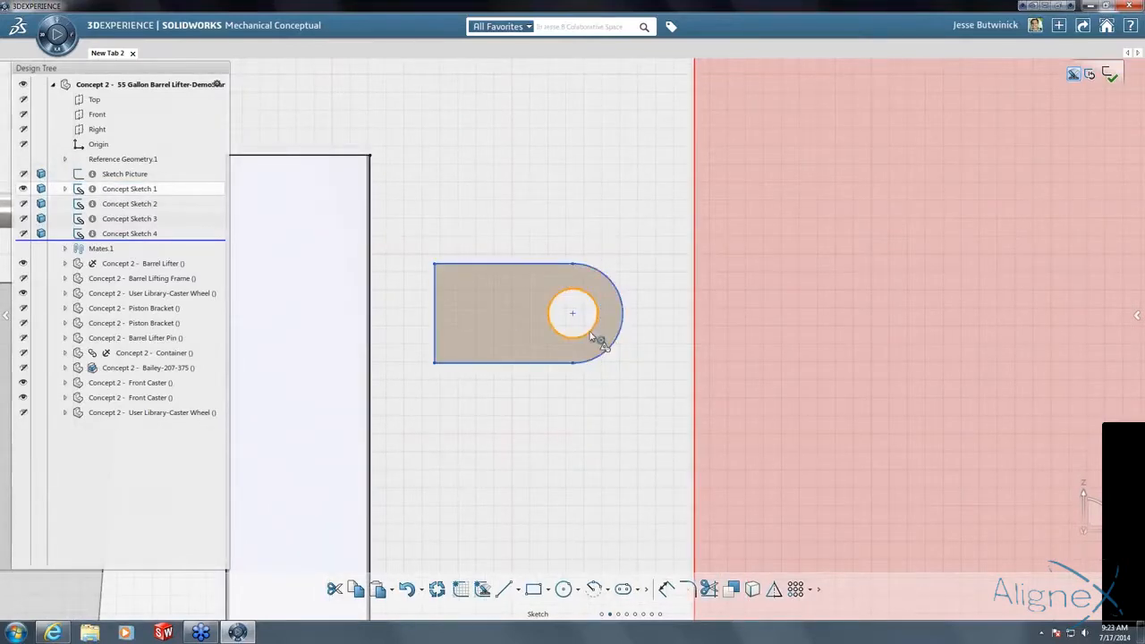
Move the rounded bracket profile closer to the frame and constrain its straight end edge to the upright's barrel-side edge.
mouse_move(526, 324)
left_mouse_down()
mouse_move(501, 248)
mouse_move(480, 267)
mouse_move(483, 282)
left_mouse_up()
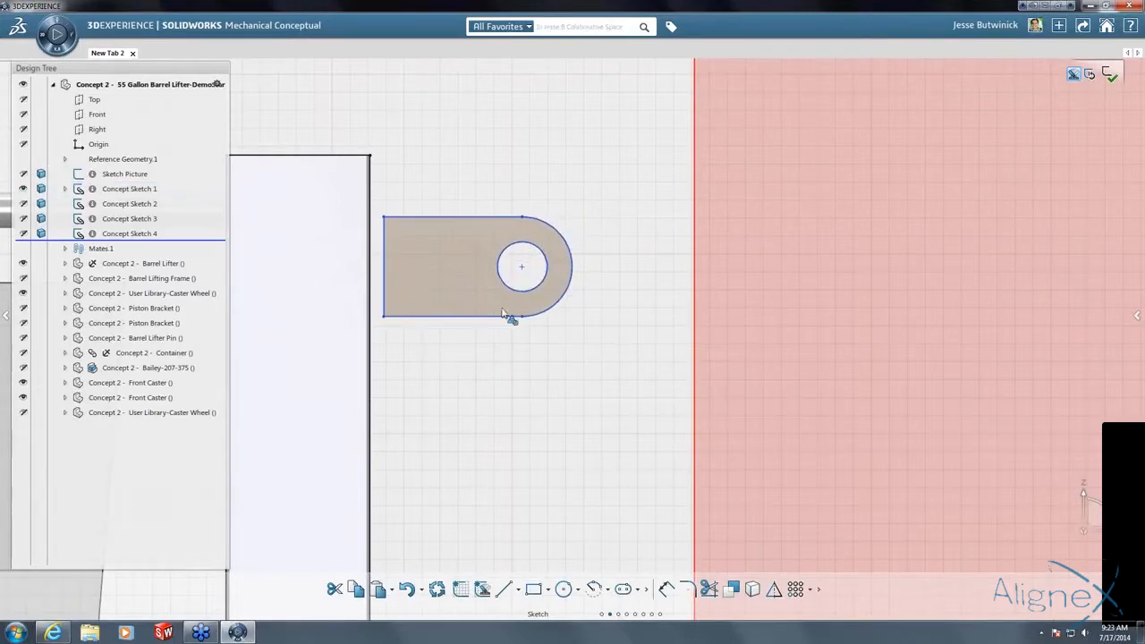
double_click(503, 215)
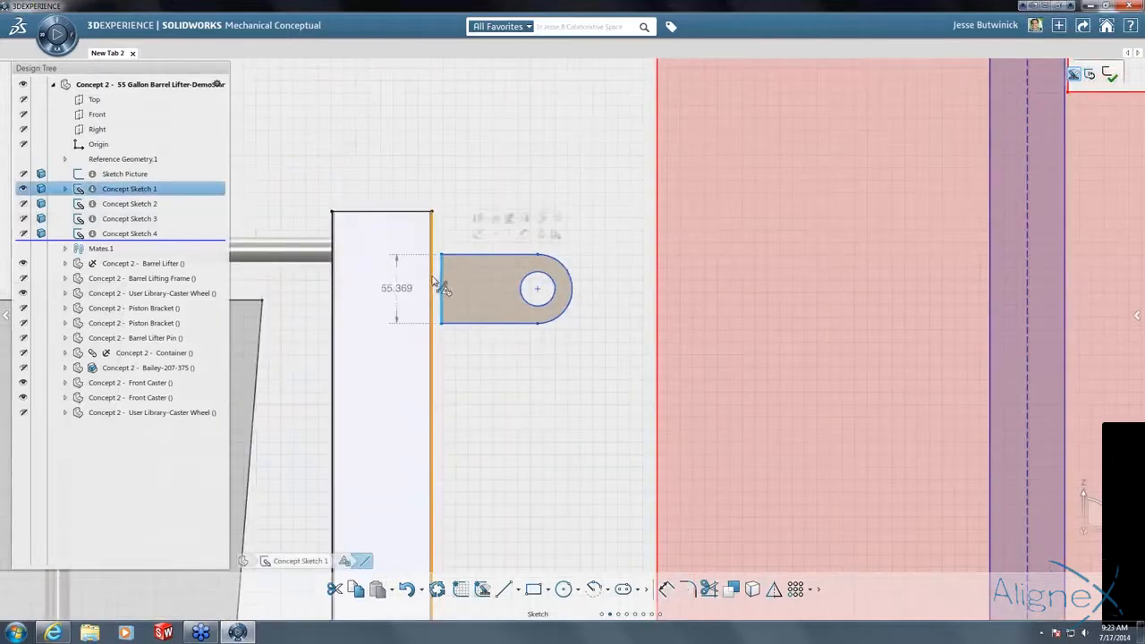
left_click(559, 240)
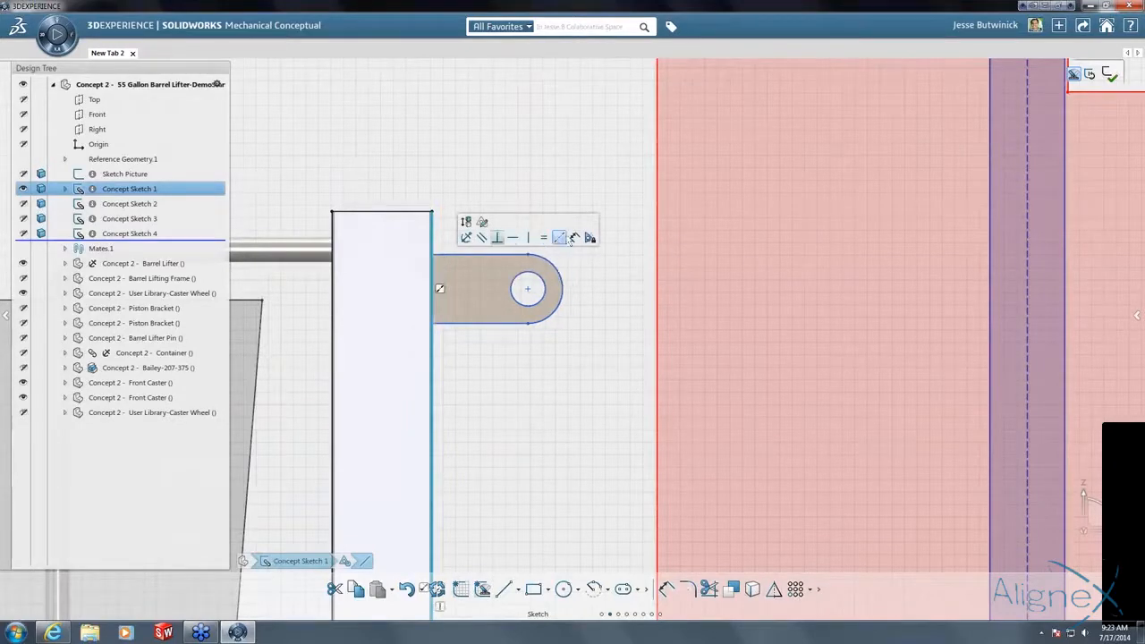
Inspect the length dimension of the bracket profile's upper edge.
left_click(481, 271)
left_click(483, 255)
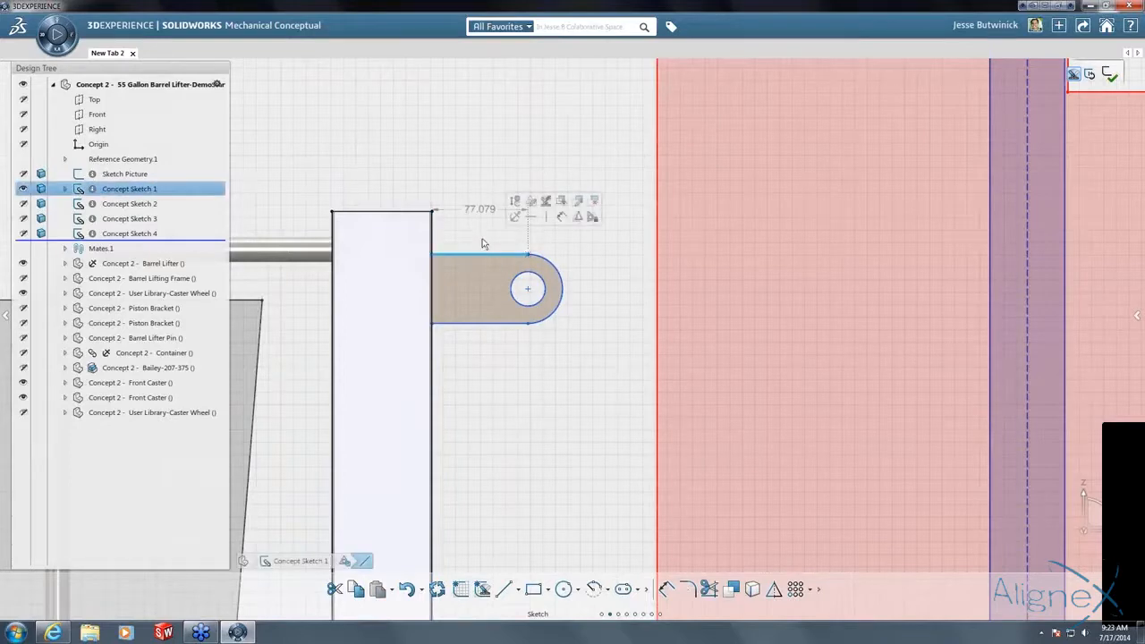
left_click(475, 179)
left_click(499, 254)
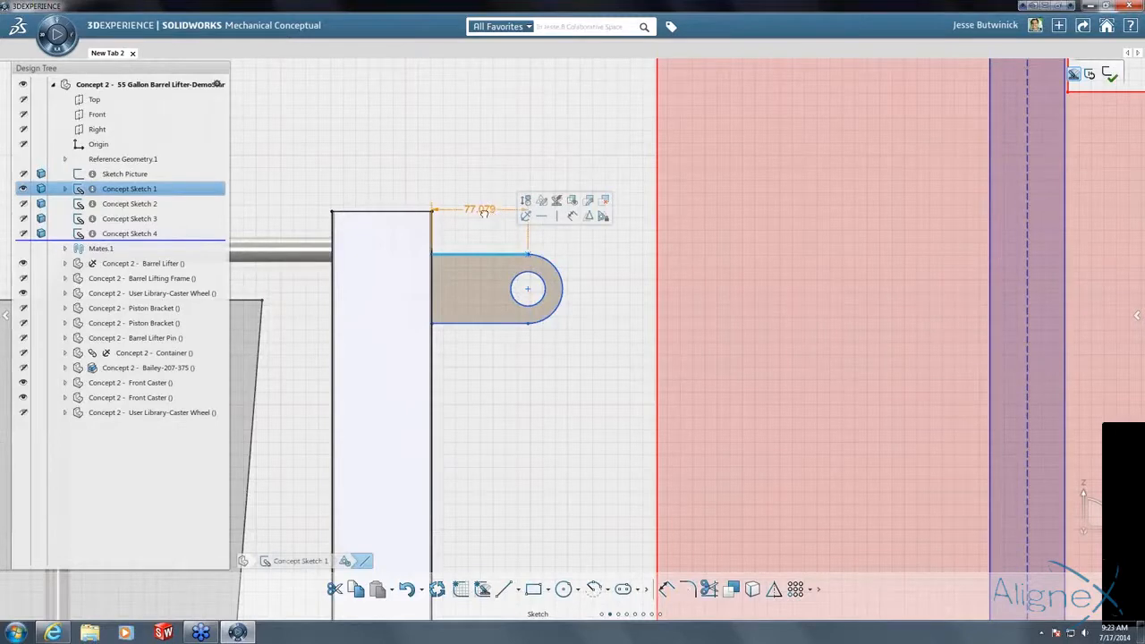
double_click(479, 209)
key("Escape")
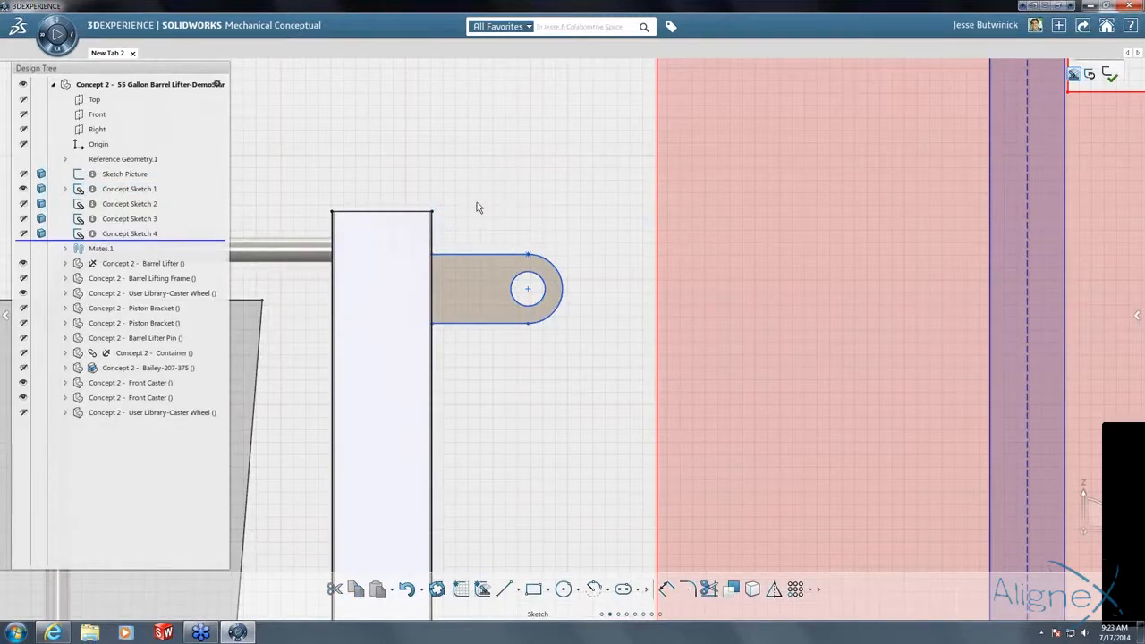
Try to dimension the bracket profile's upper edge at 15 mm.
left_click(483, 270)
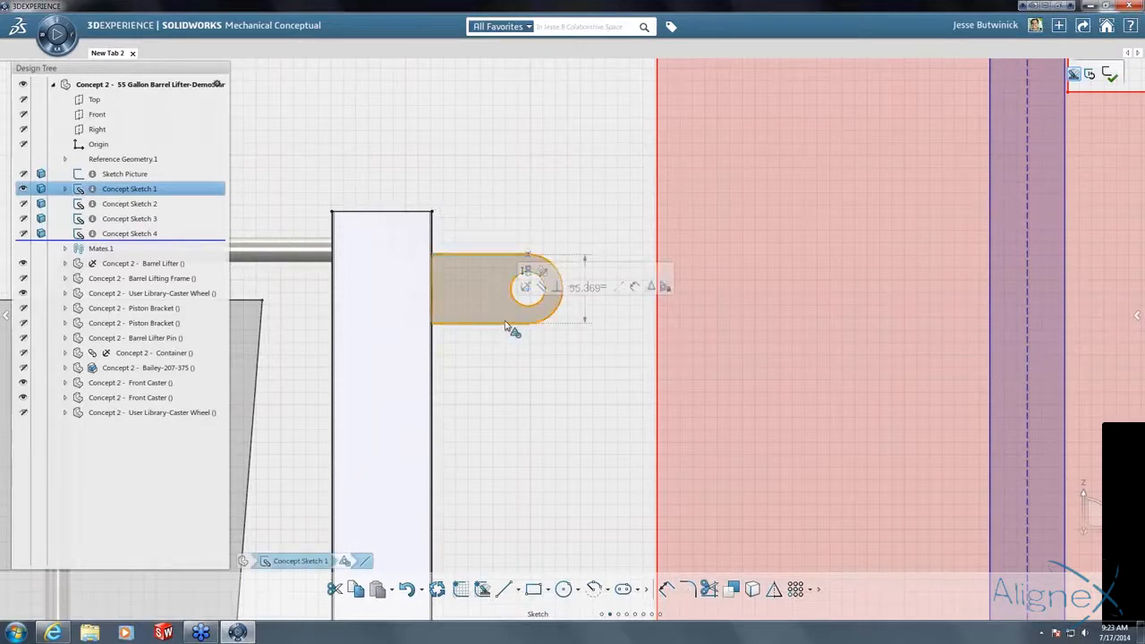
left_click(577, 293)
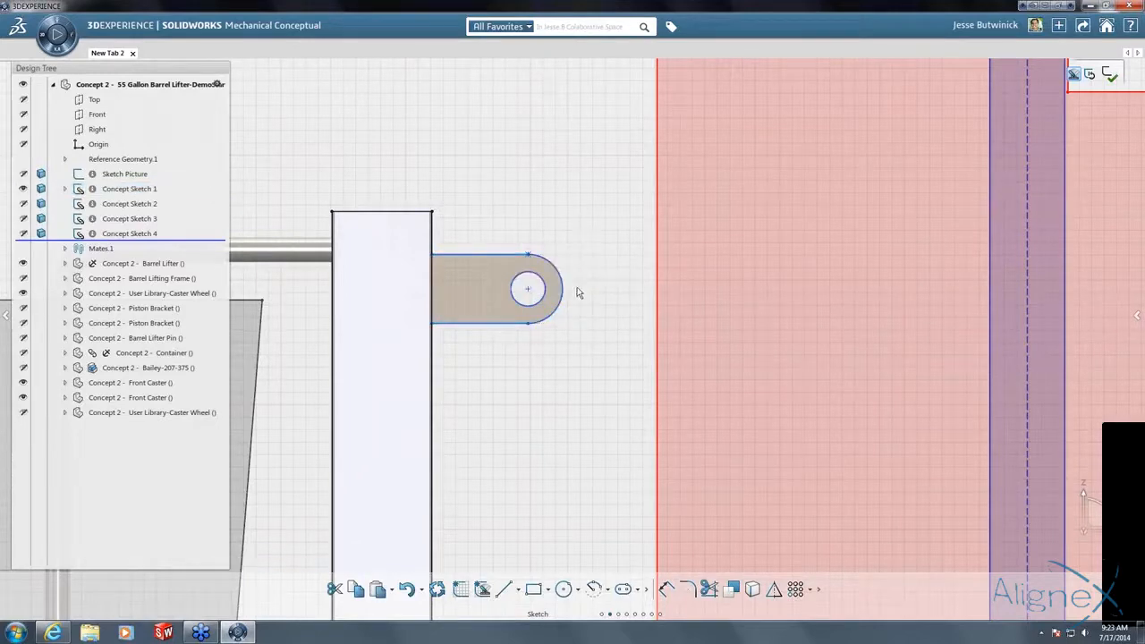
left_click(515, 255)
left_click(506, 191)
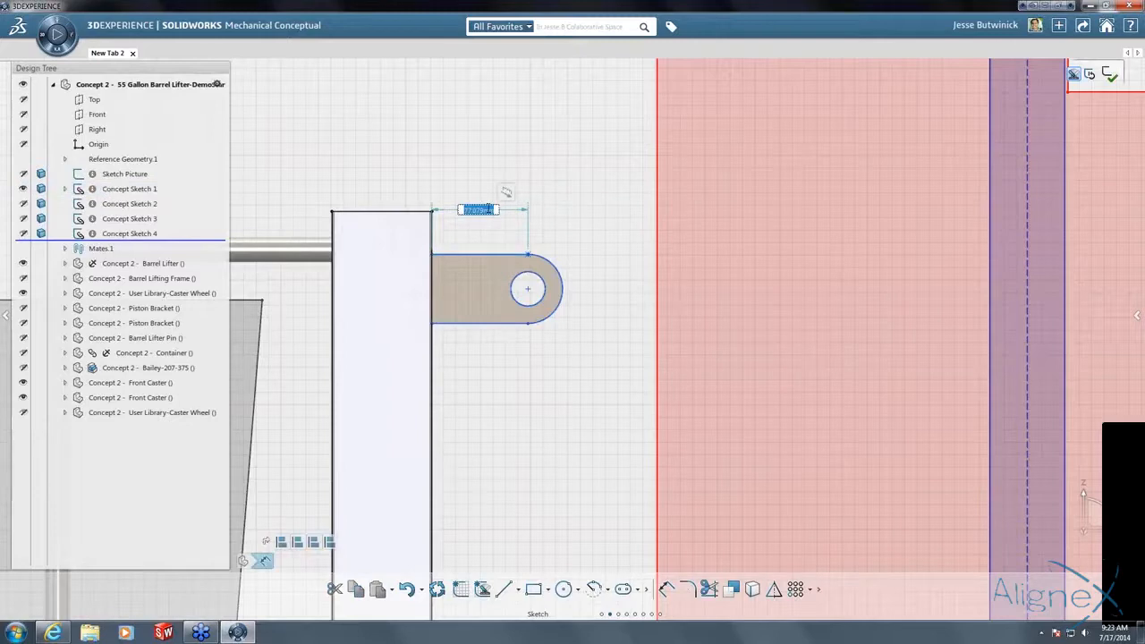
type("1")
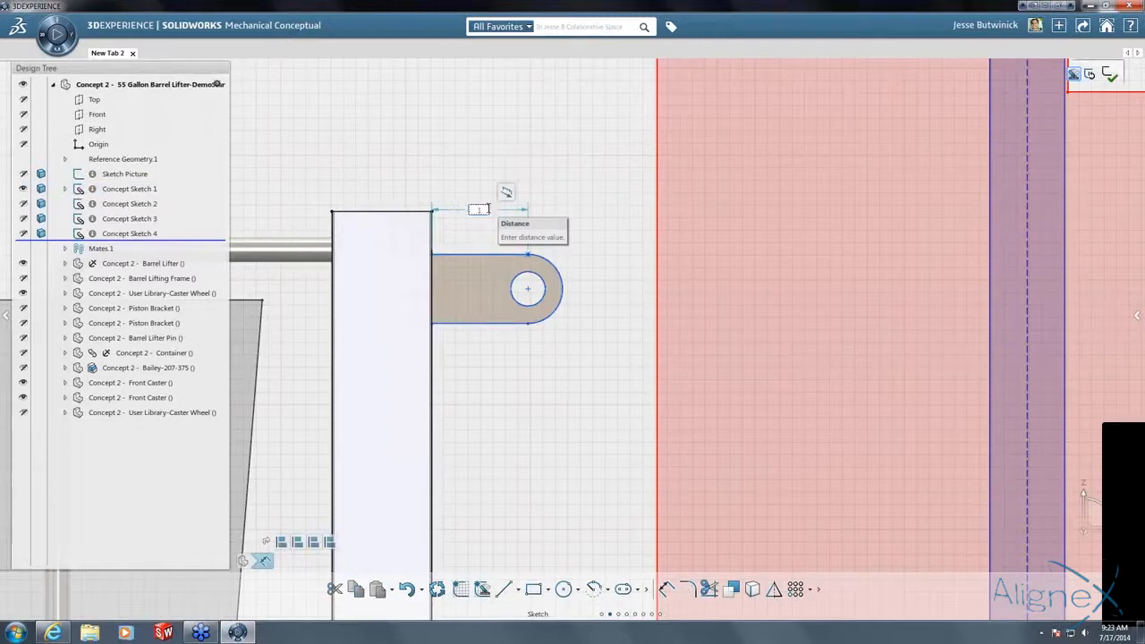
type("5")
key("Return")
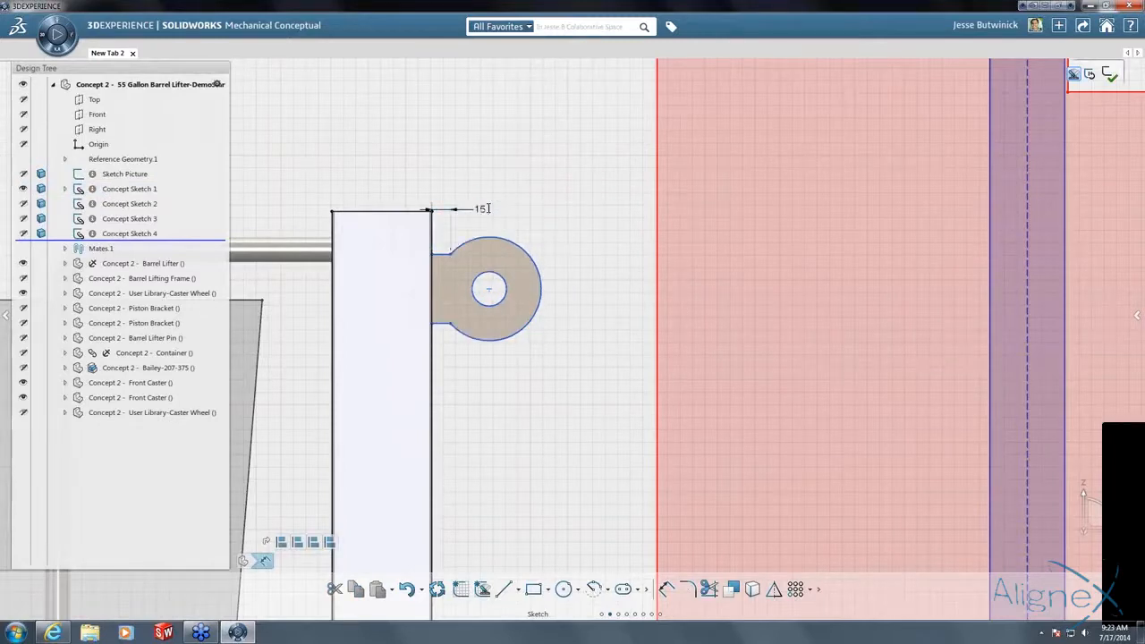
Try a 150 mm length for the bracket profile's upper edge, and undo that dimension.
left_click(480, 254)
double_click(481, 209)
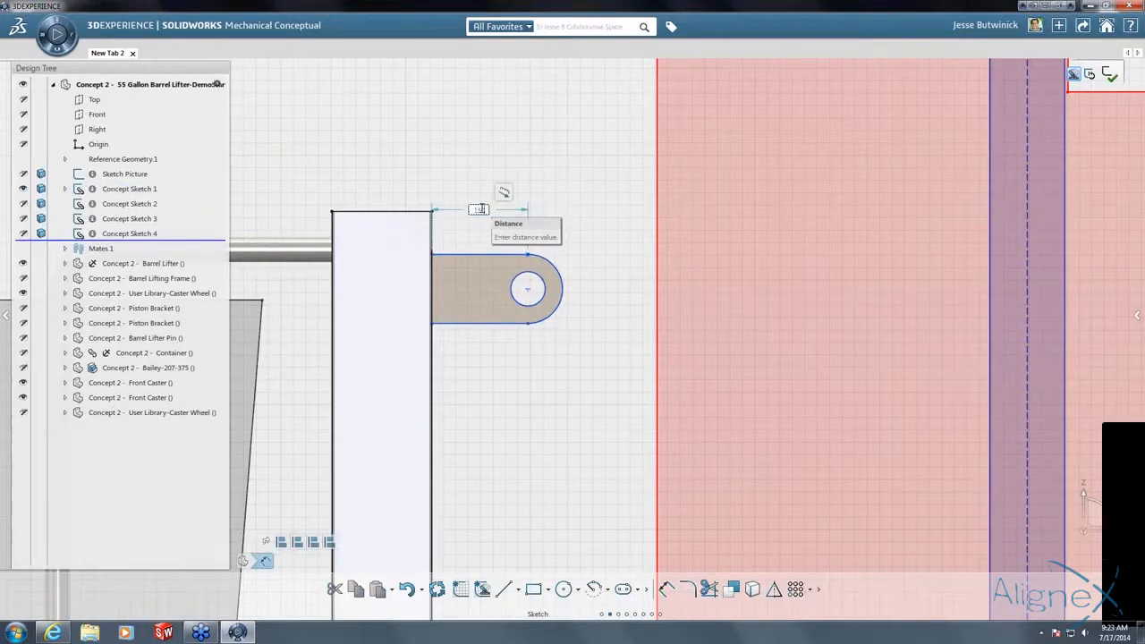
type("150")
key("Return")
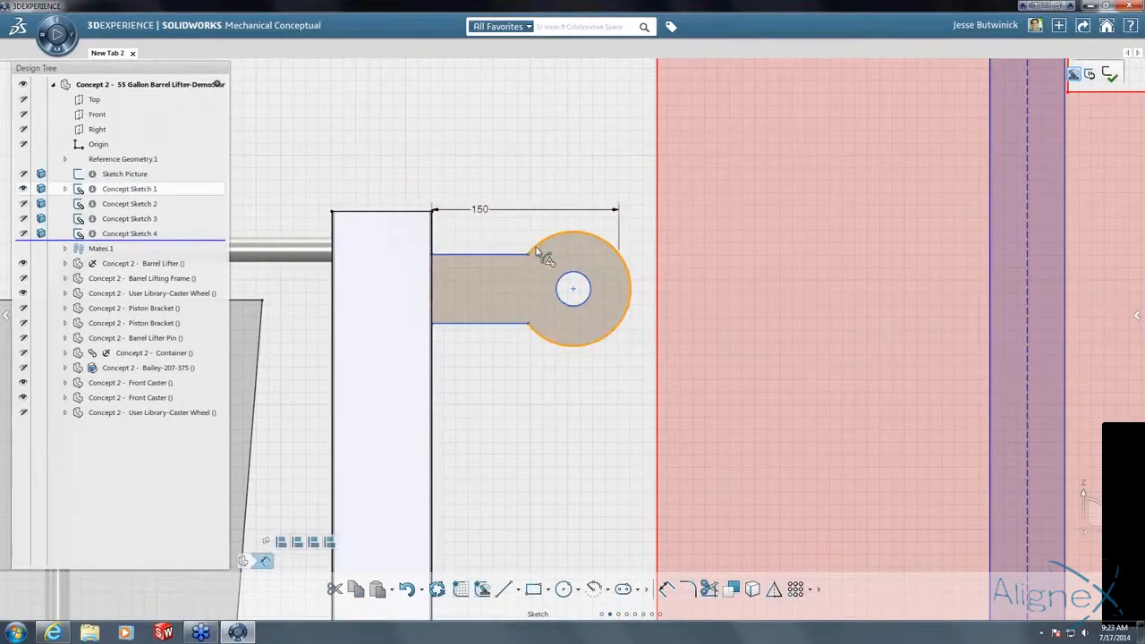
left_click(541, 255)
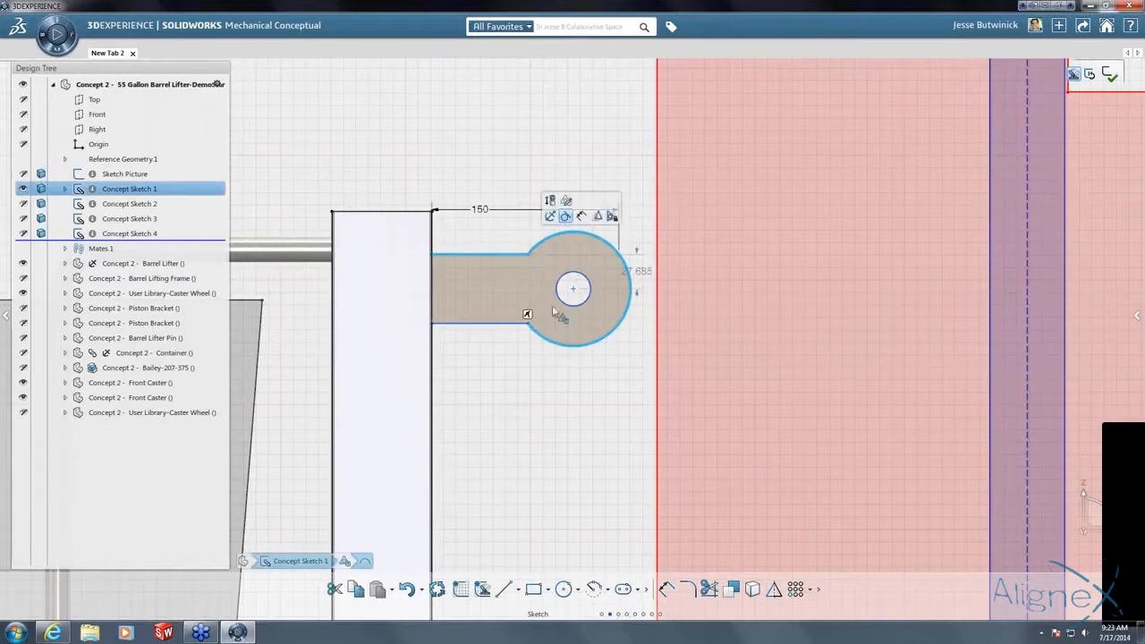
key("ctrl+z")
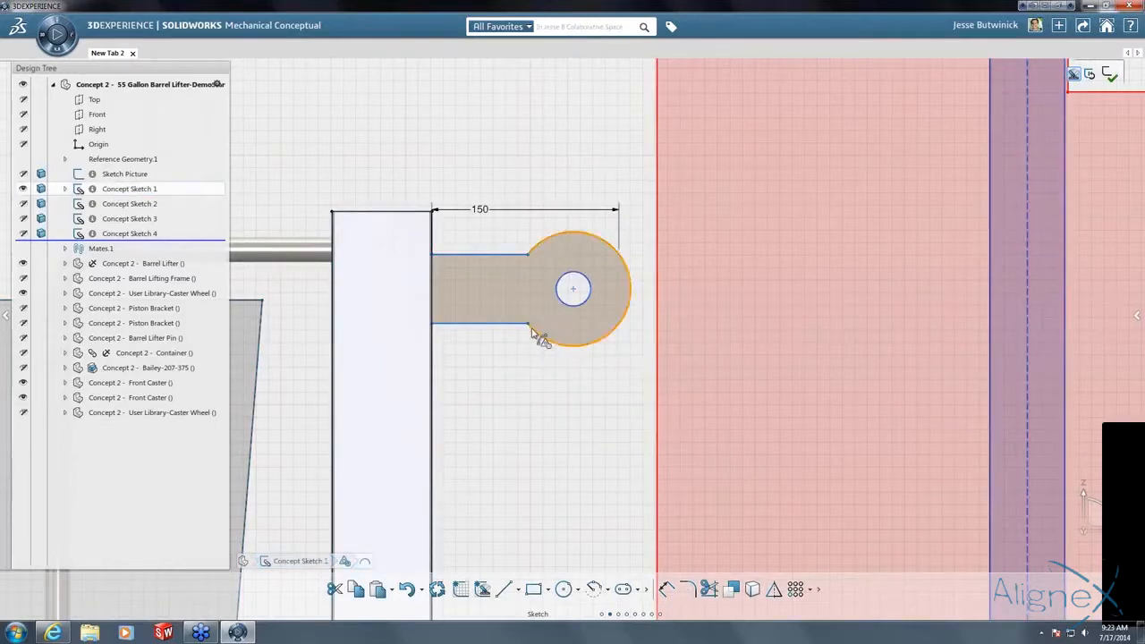
Make the bracket's rounded end arc tangent to the profile's upper and lower edges.
left_click(531, 331)
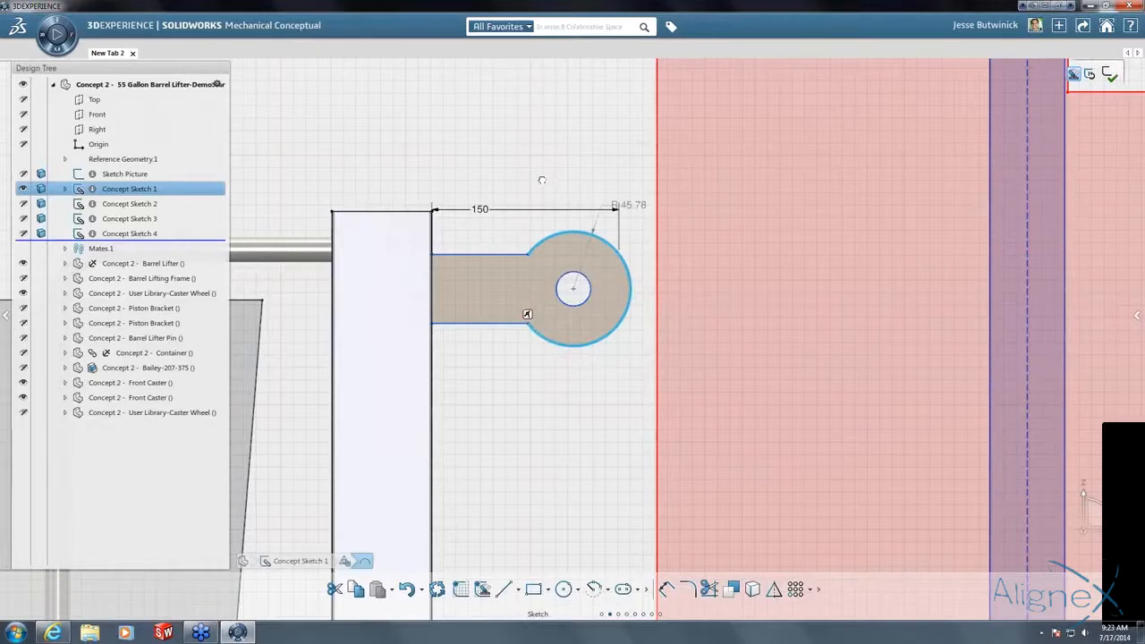
left_click(524, 257)
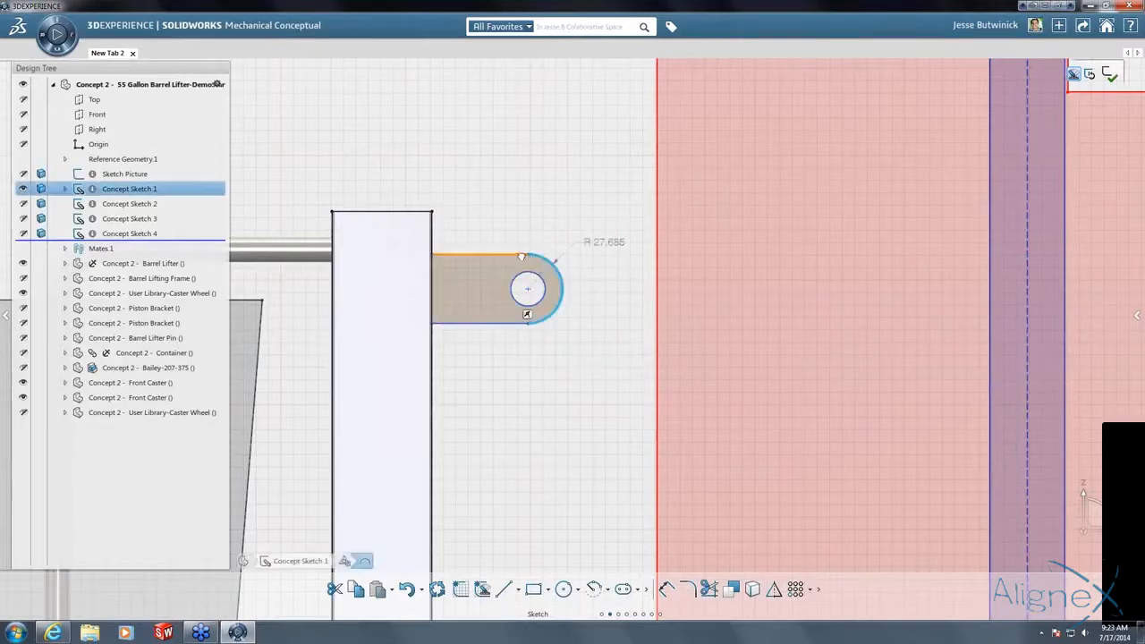
left_click(529, 324)
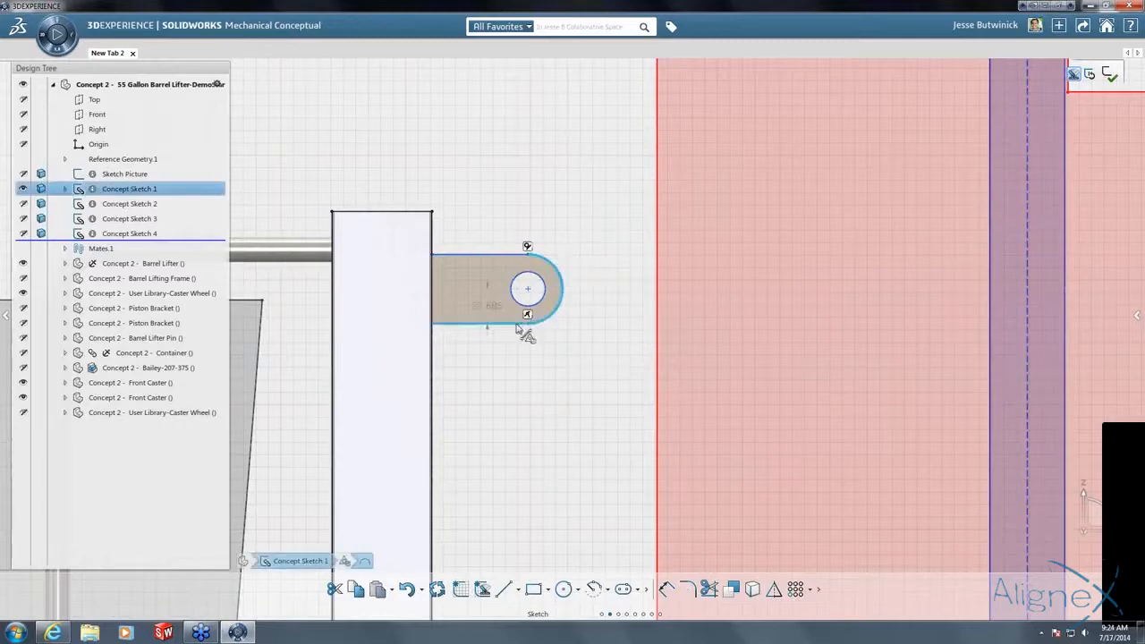
left_click(506, 191)
Dimension the bracket profile's upper edge at 150 mm.
left_click(511, 254)
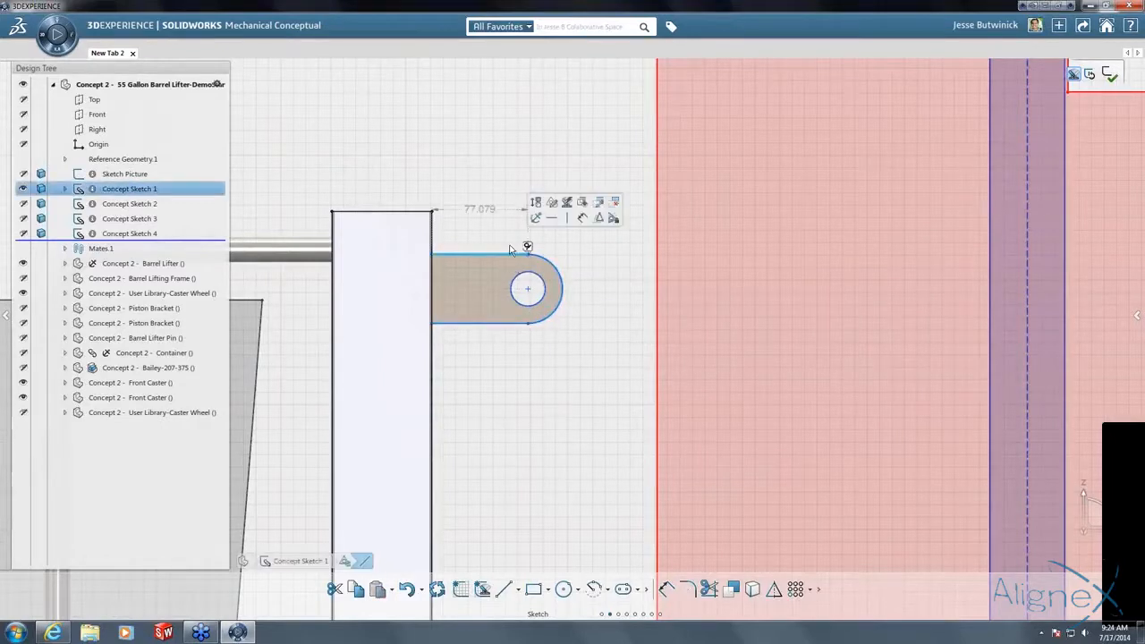
left_click(483, 208)
left_click(490, 259)
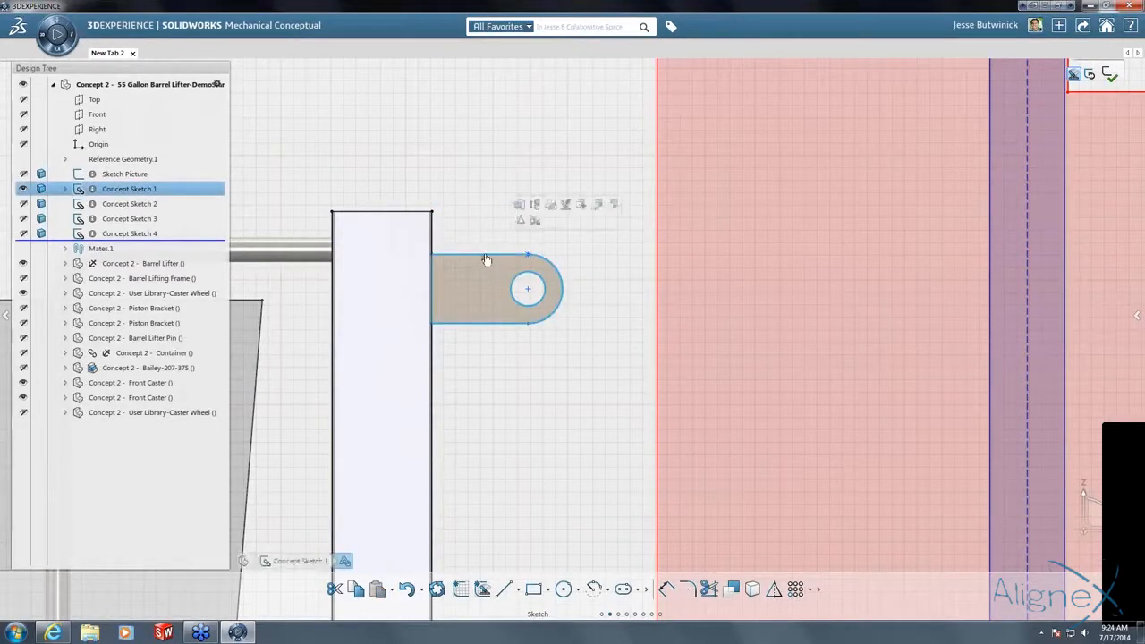
left_click(504, 258)
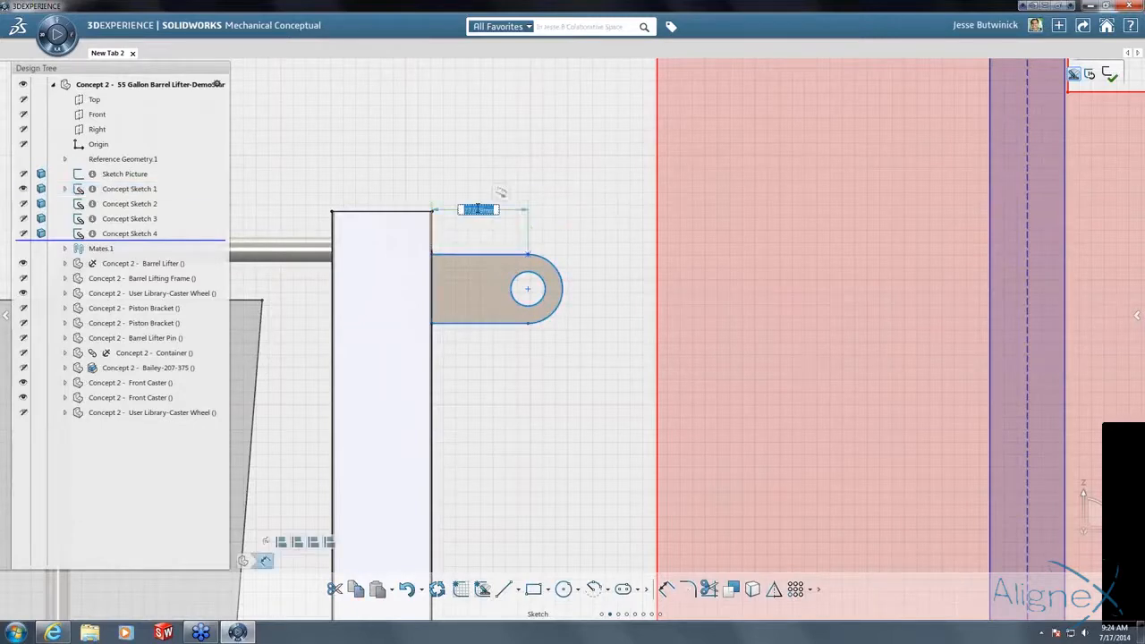
type("150")
key("Return")
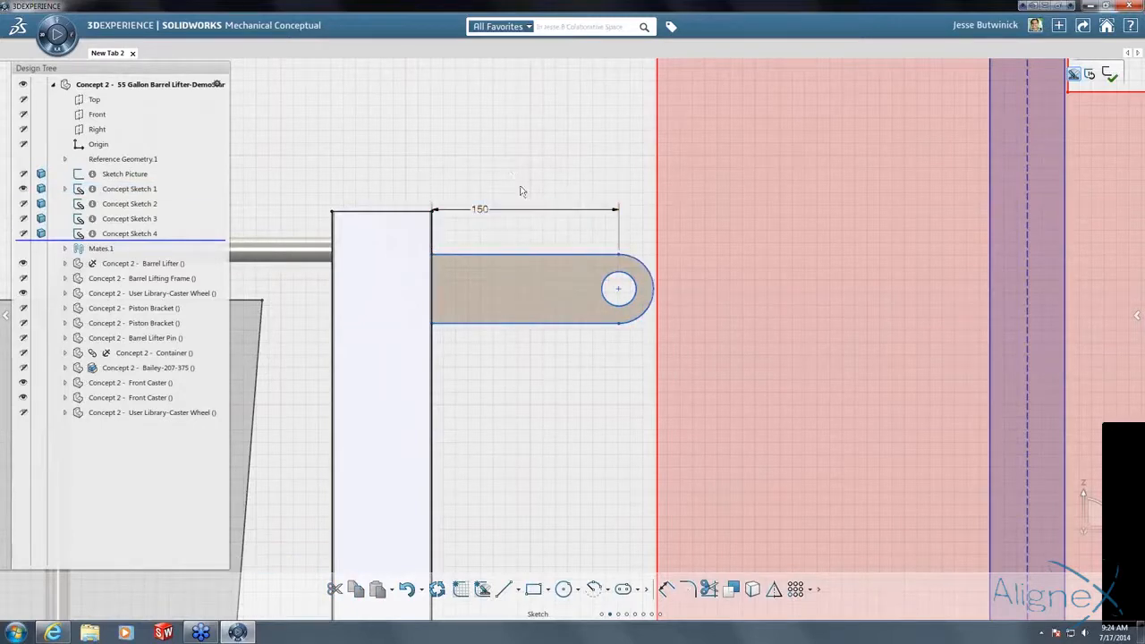
Try a 285 mm radius on the bracket's rounded end, and undo it.
left_click(633, 263)
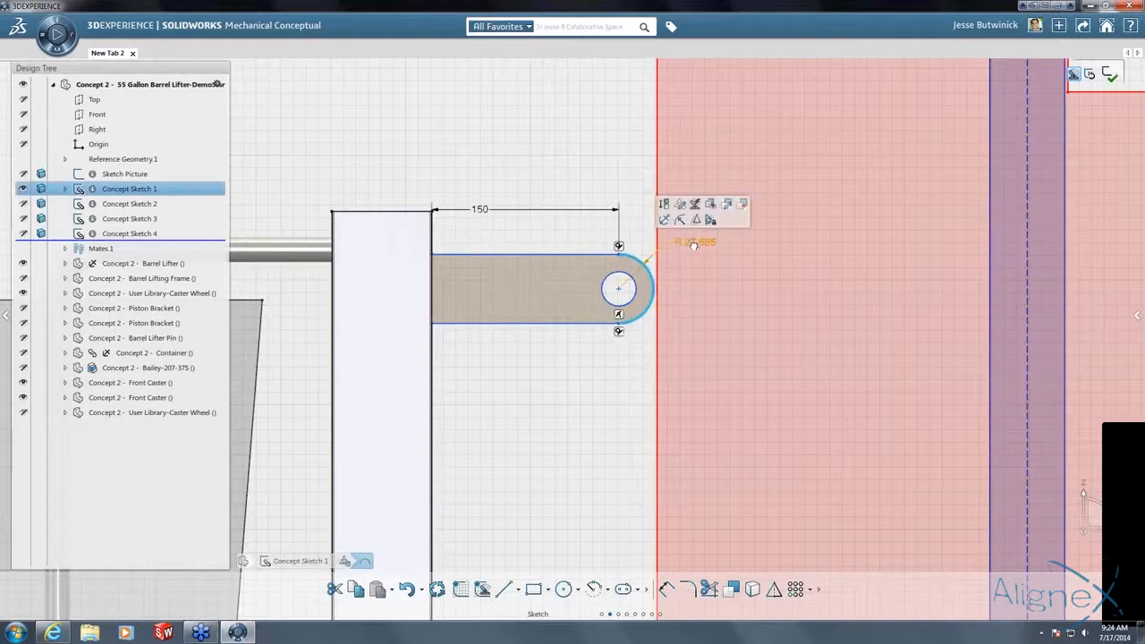
left_click(692, 249)
type("289")
key("Return")
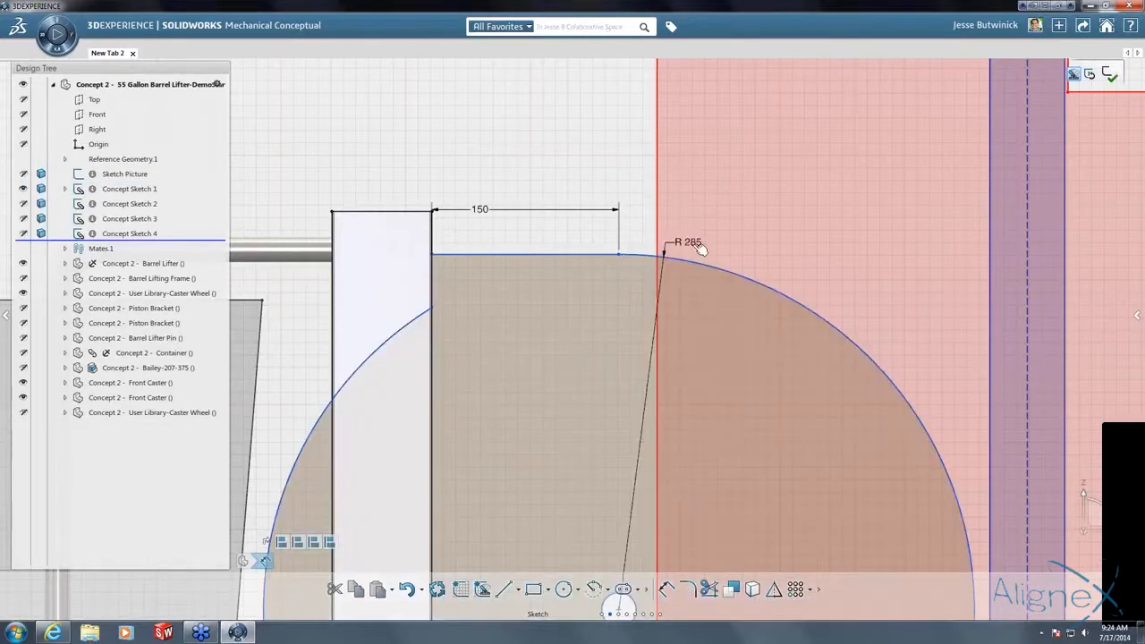
key("ctrl+z")
Set the radius of the bracket's rounded end to 25 mm and its hole's diameter to 20 mm.
left_click(648, 269)
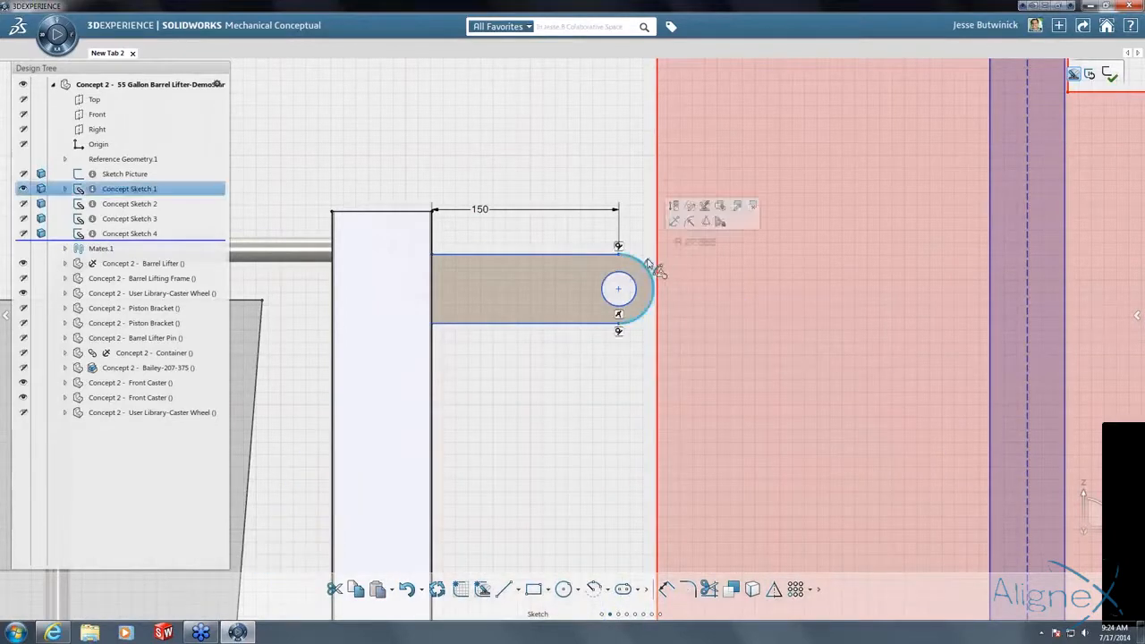
left_click(694, 248)
type("25")
key("Return")
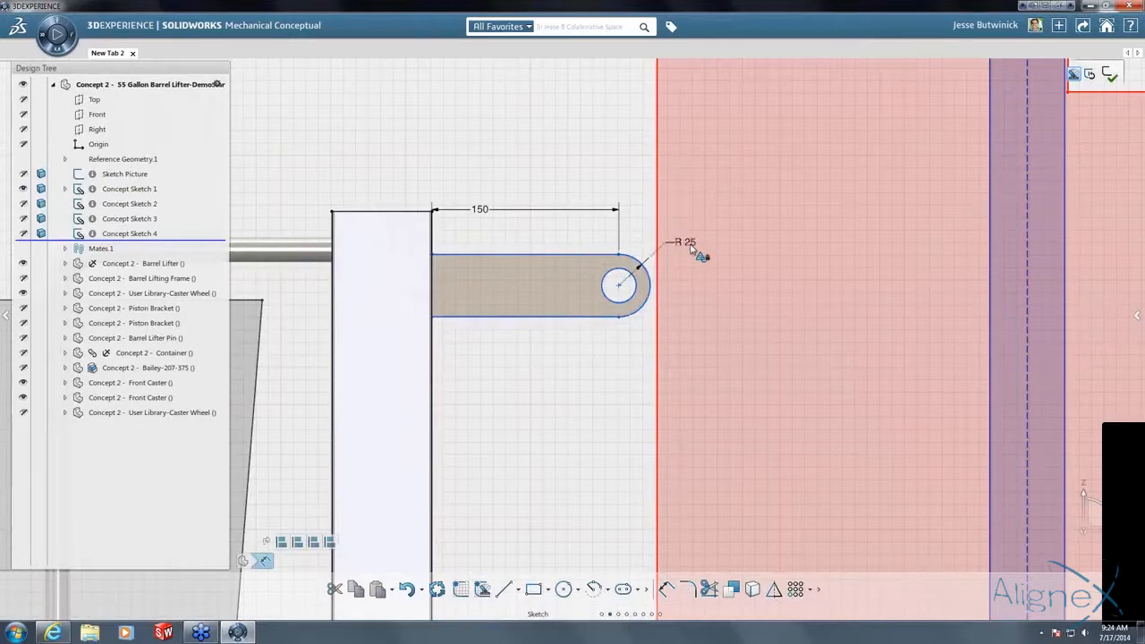
left_click(631, 274)
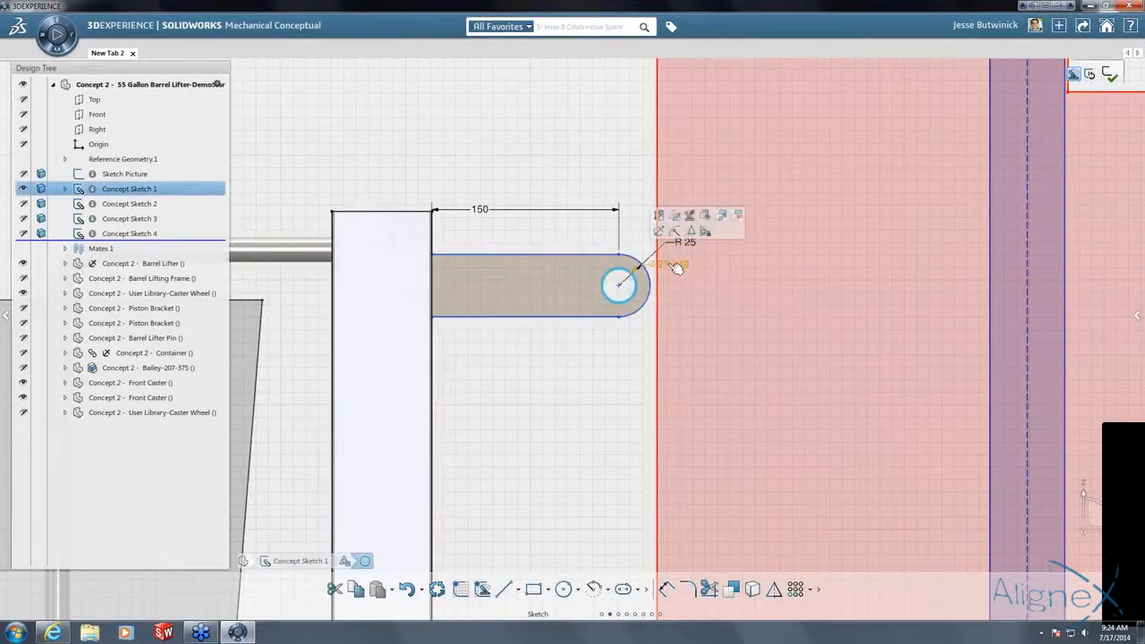
left_click(669, 266)
left_click(572, 143)
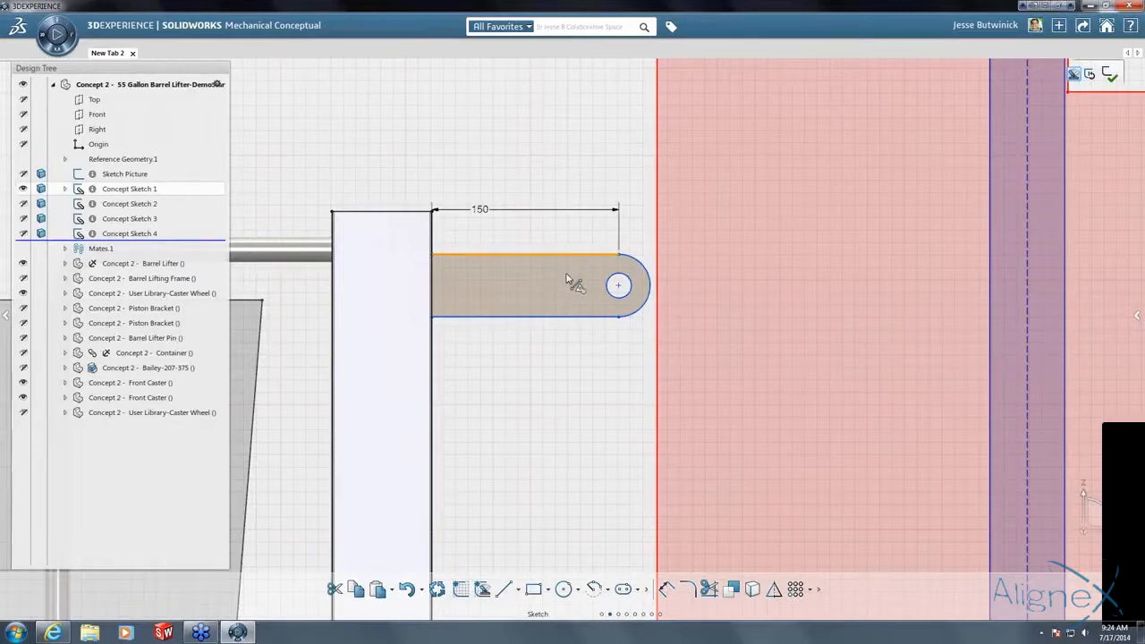
Copy the bracket profile below the original and constrain the copy's straight end edge to the upright's barrel-side edge.
scroll(567, 279, "down", 5)
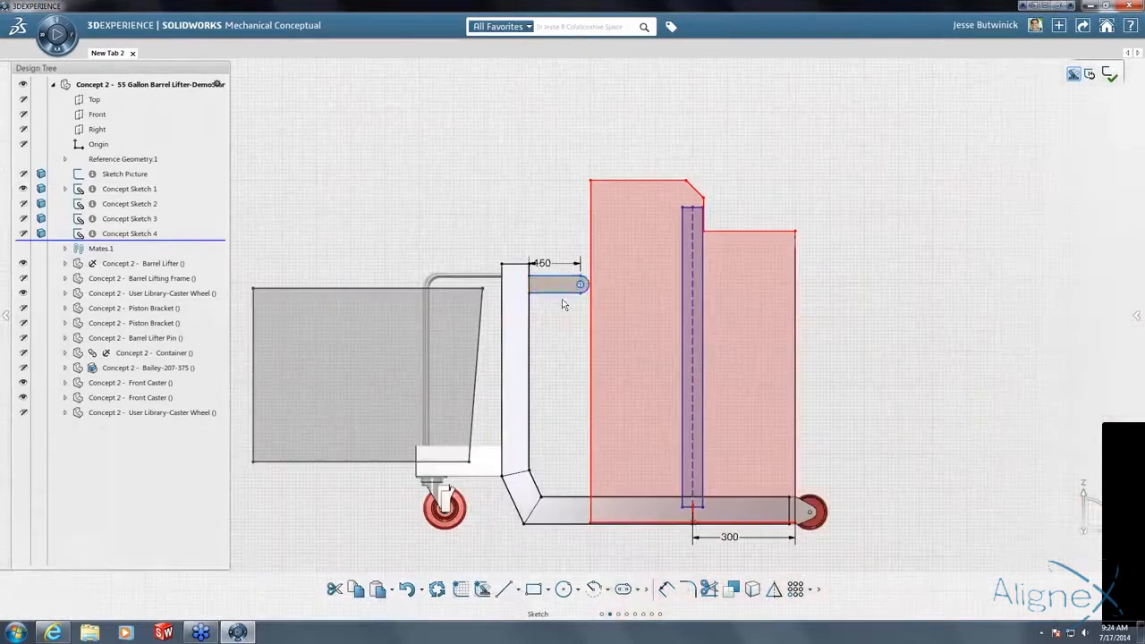
left_click(549, 287)
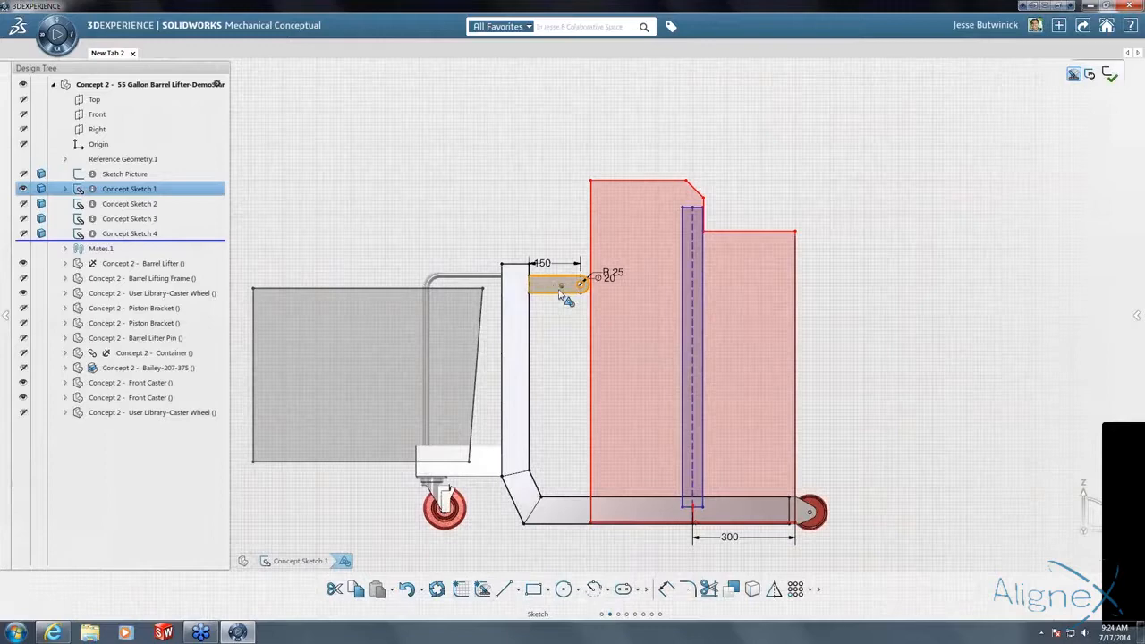
scroll(561, 295, "up", 3)
left_click_drag(540, 282, 555, 356, "ctrl")
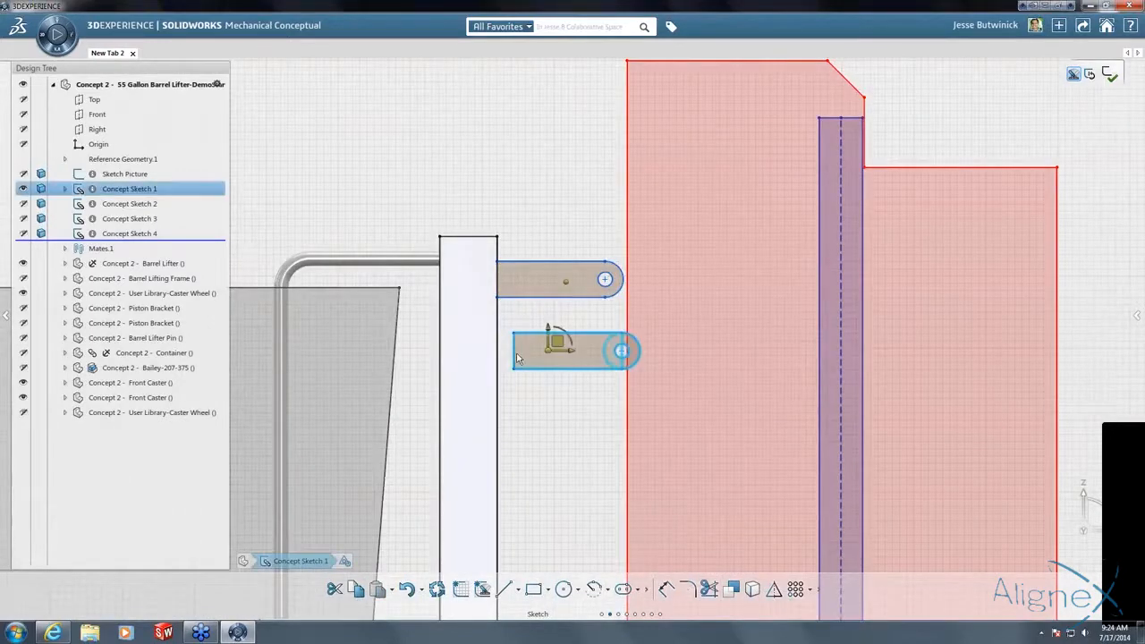
left_click(563, 345)
left_click(498, 336)
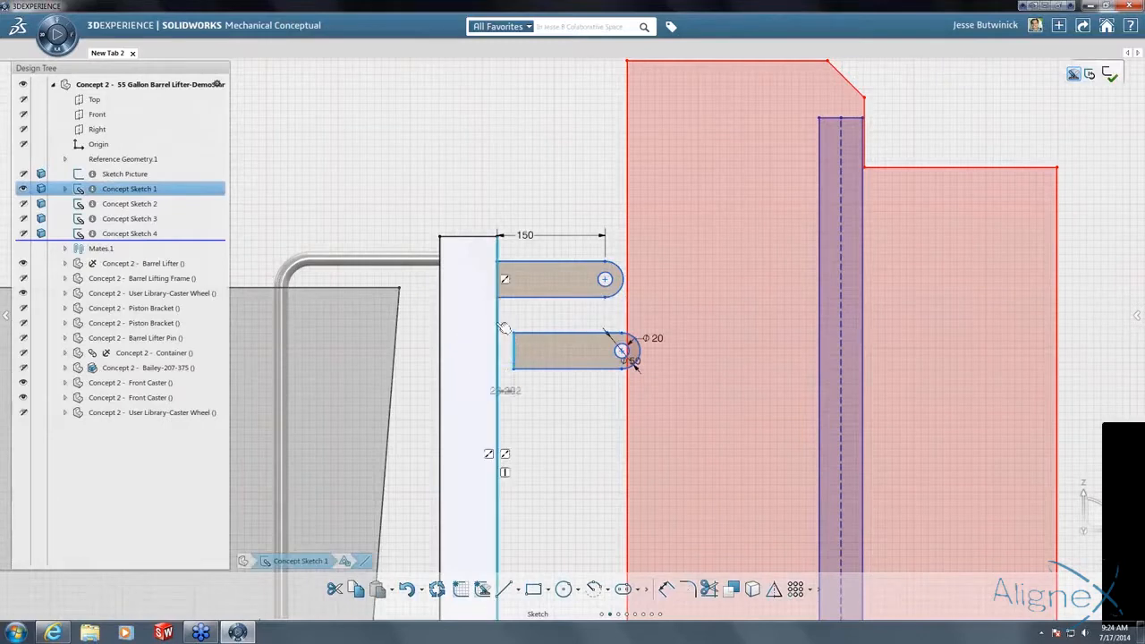
left_click(522, 195)
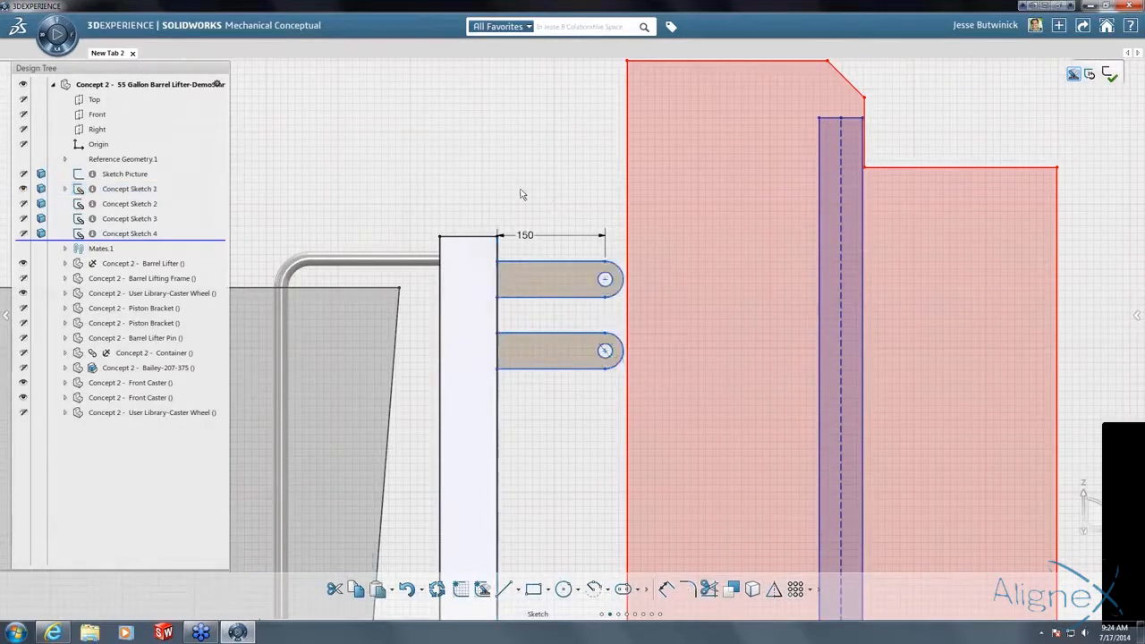
Set the vertical gap between the upper bracket's lower edge and the lower bracket's upper edge to 50 mm.
left_click(531, 288)
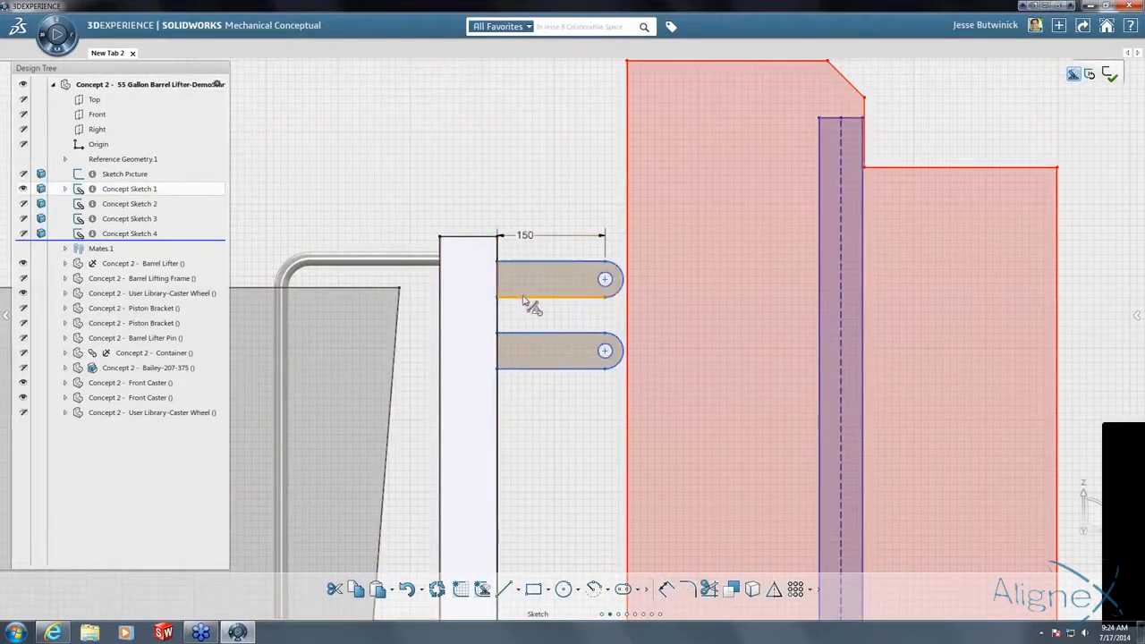
left_click(530, 335, "ctrl")
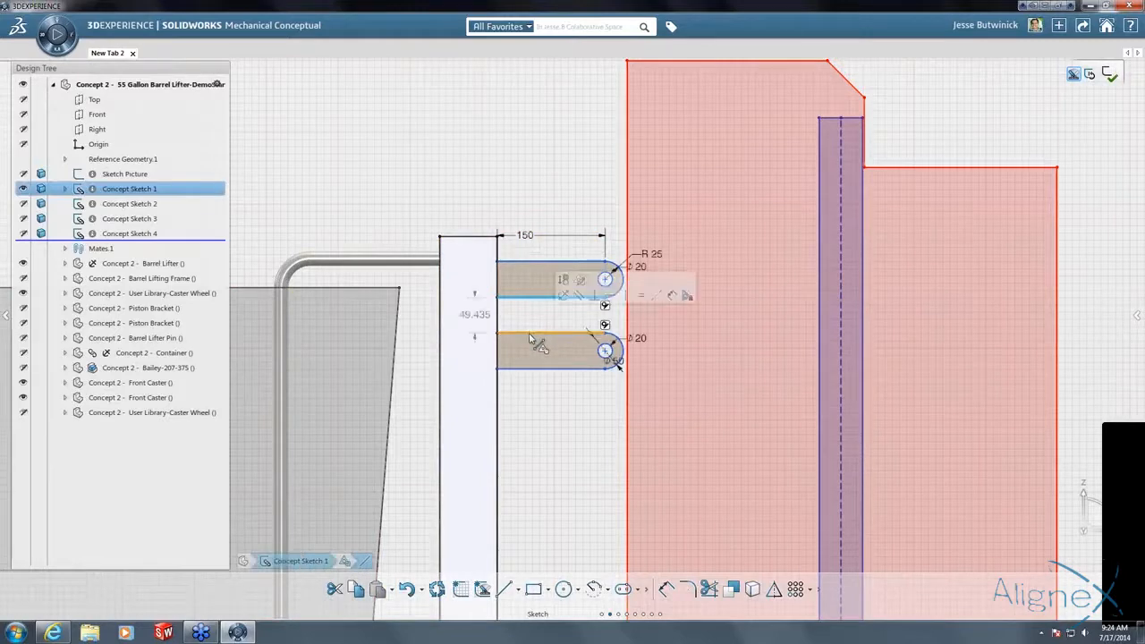
left_click(474, 315)
key("BackSpace")
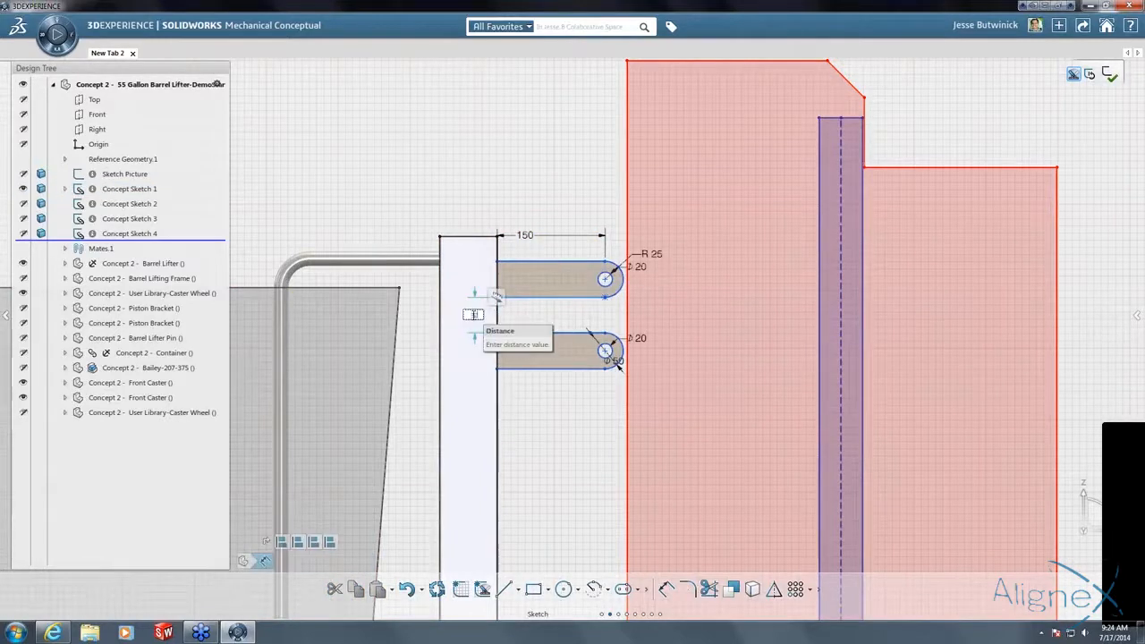
type("50")
key("Return")
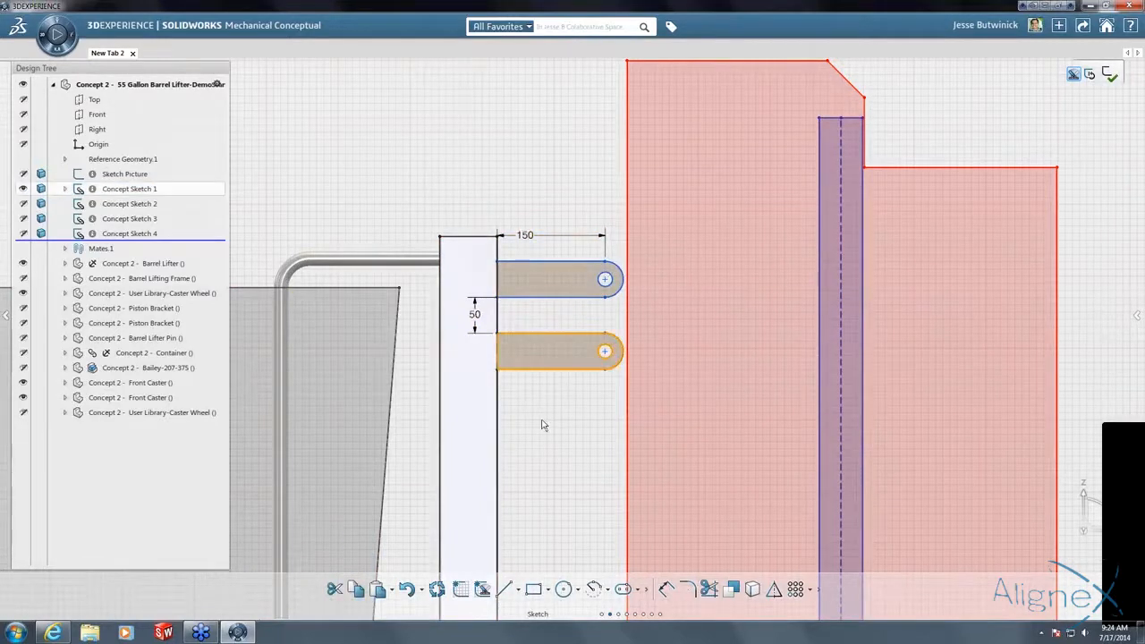
Set the height from the frame base's bottom edge to the lower bracket's lower edge to 600 mm.
scroll(599, 489, "down", 2)
scroll(599, 488, "down", 2)
left_click(583, 347)
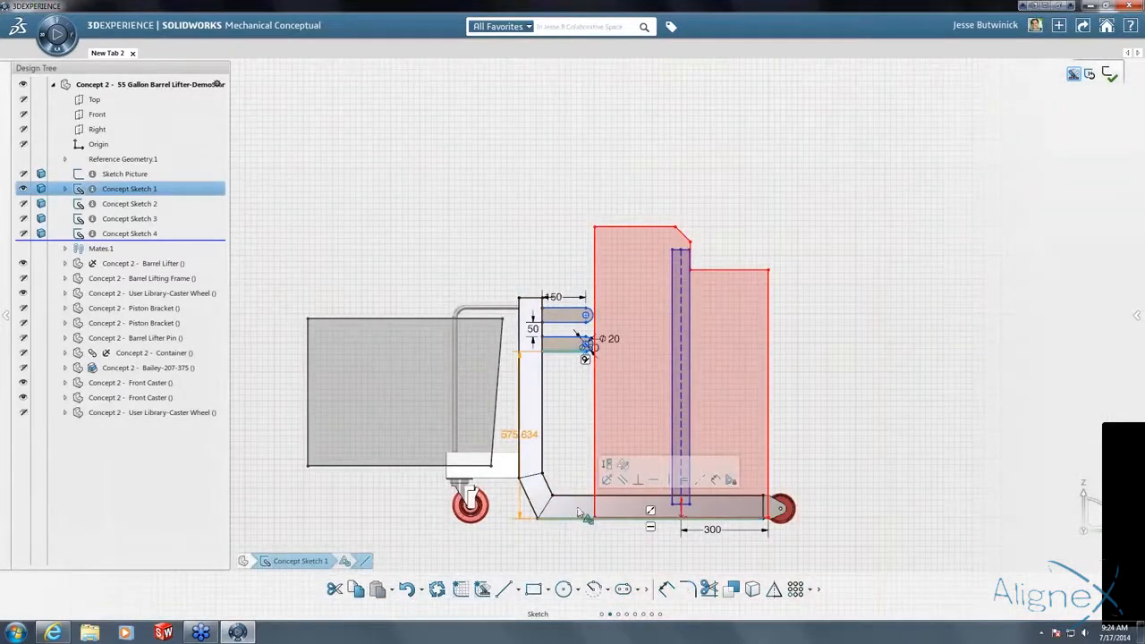
double_click(519, 435)
type("500")
key("Return")
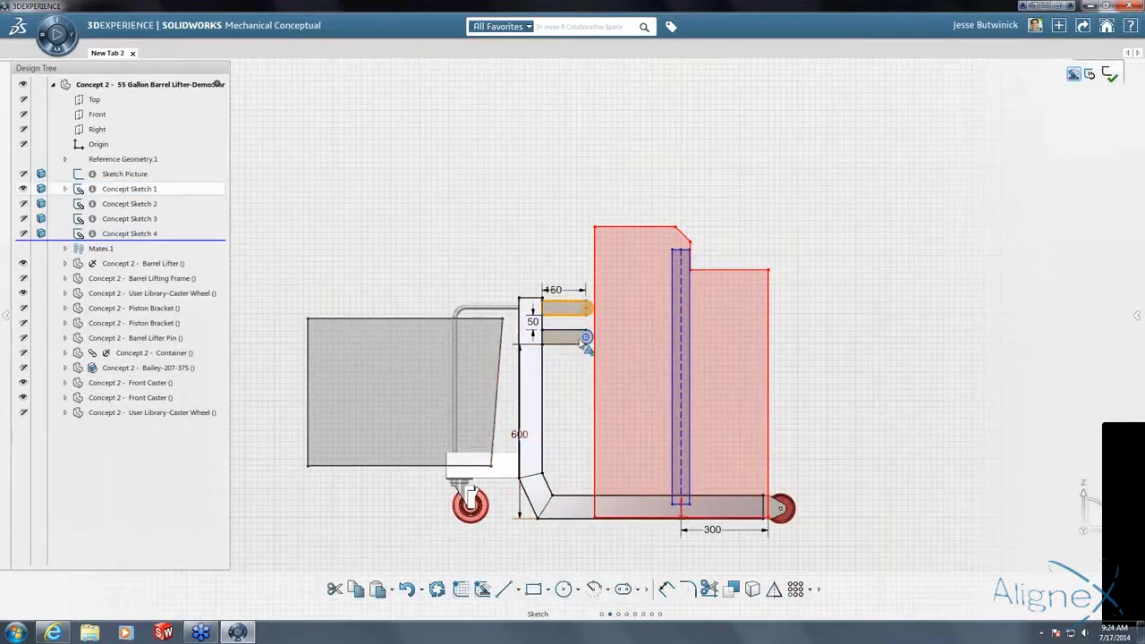
Check the diameter dimension of the lower bracket's rounded end.
scroll(601, 347, "up", 5)
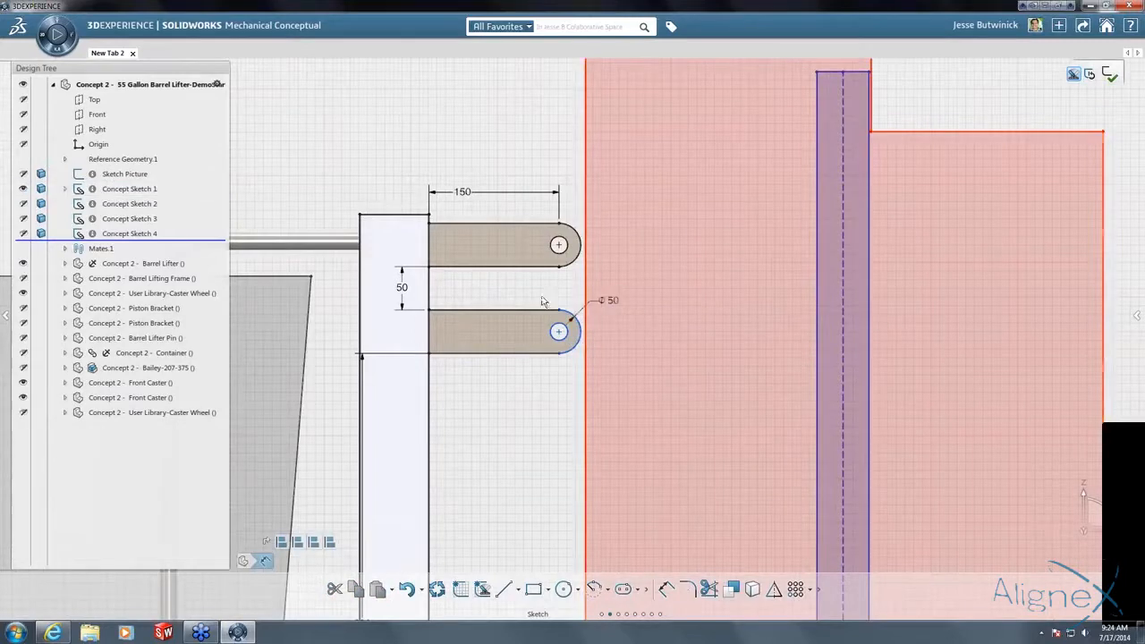
left_click(586, 330)
scroll(594, 331, "down", 4)
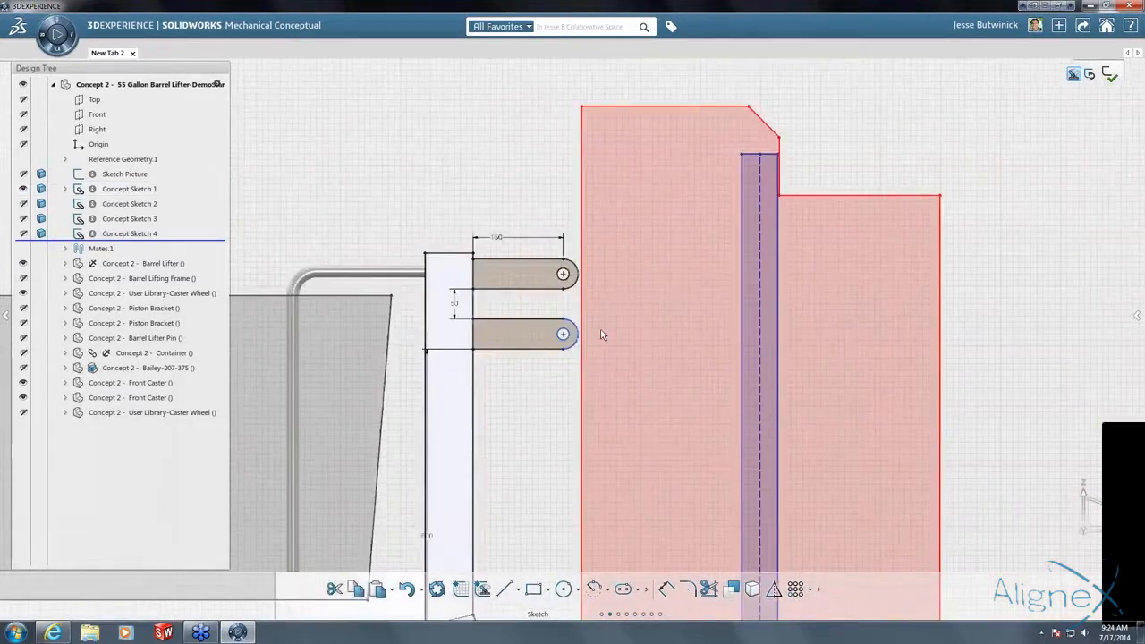
Copy the frame's two bracket profiles and place the copies over the barrel, with their rounded ends facing the frame upright.
scroll(581, 332, "up", 4)
left_click(471, 168)
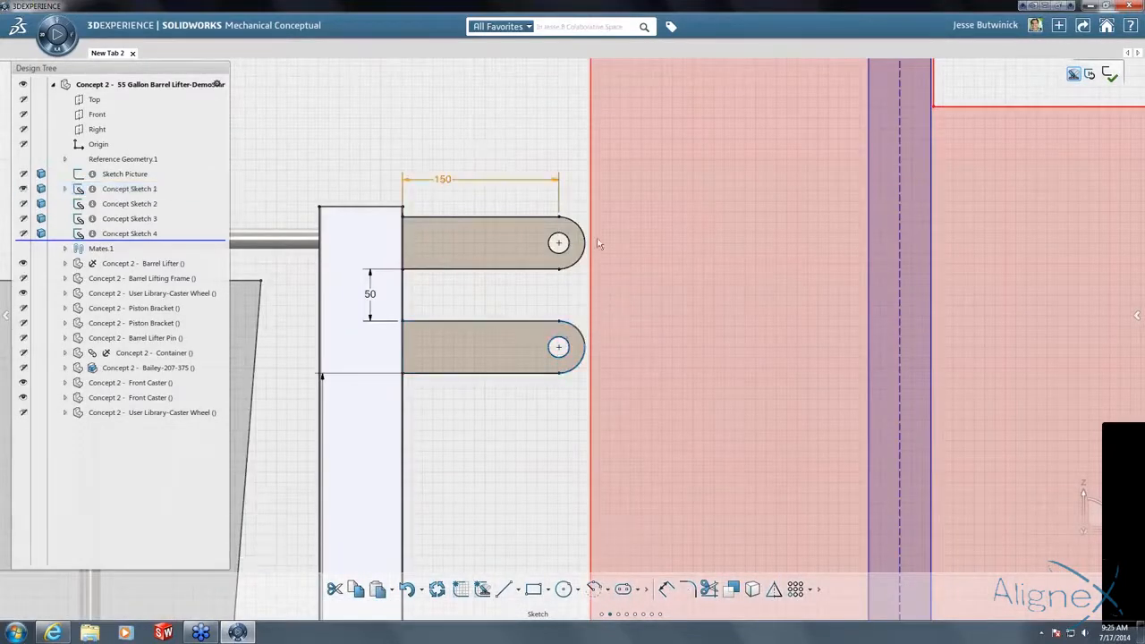
scroll(618, 356, "down", 2)
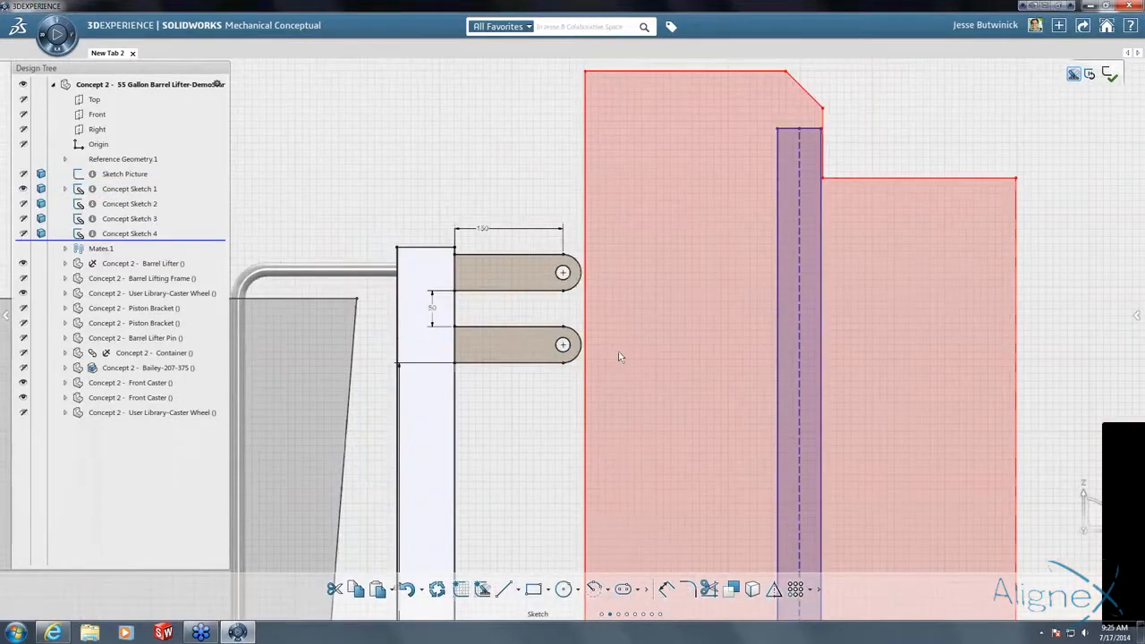
scroll(618, 356, "down", 3)
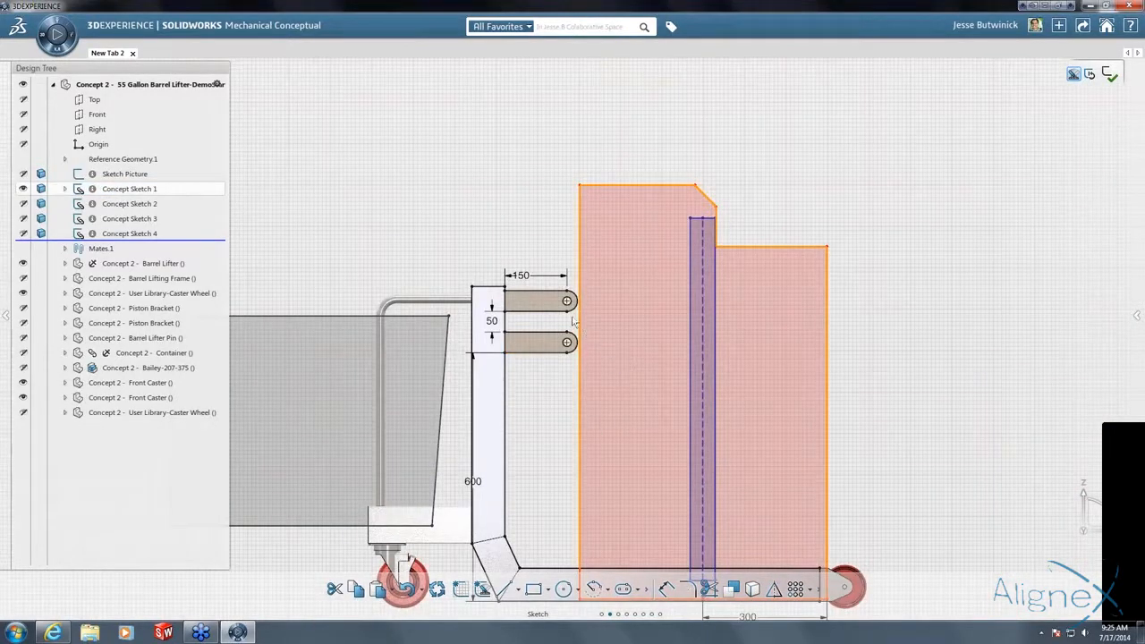
left_click(526, 345)
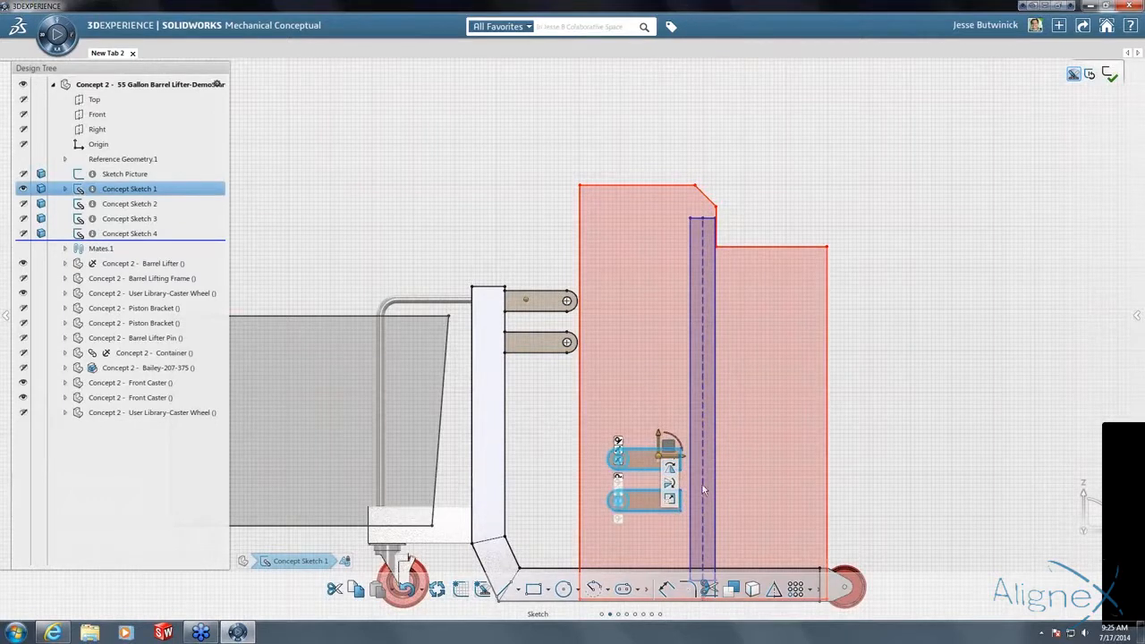
left_click(700, 469)
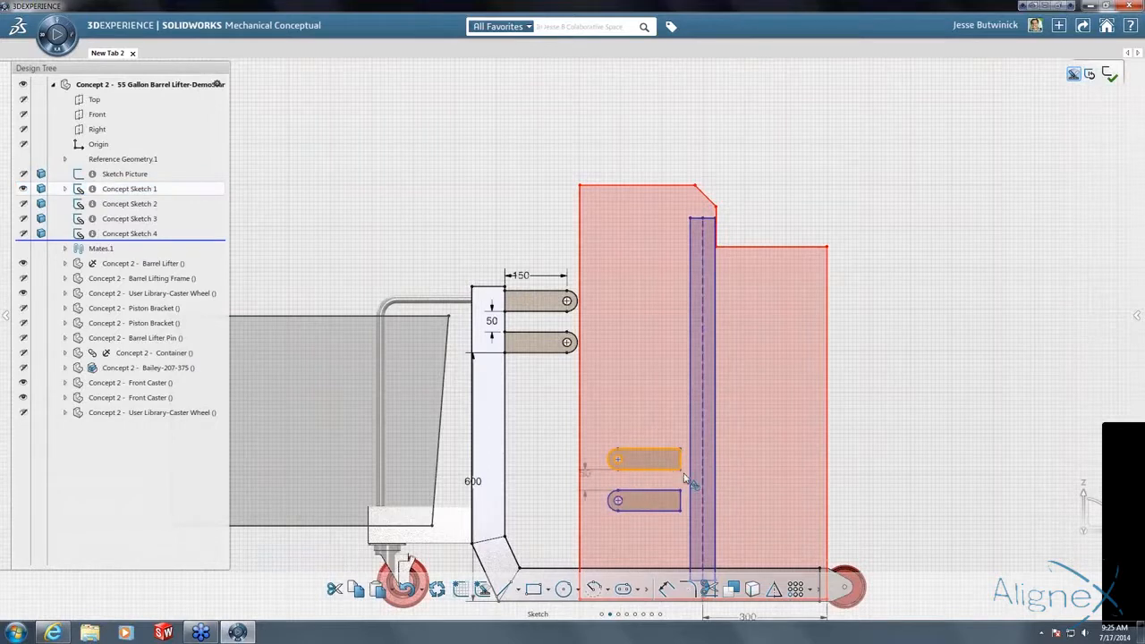
Constrain the straight end edges of both copied brackets collinear with the dashed centerline of the vertical mast.
scroll(687, 482, "up", 5)
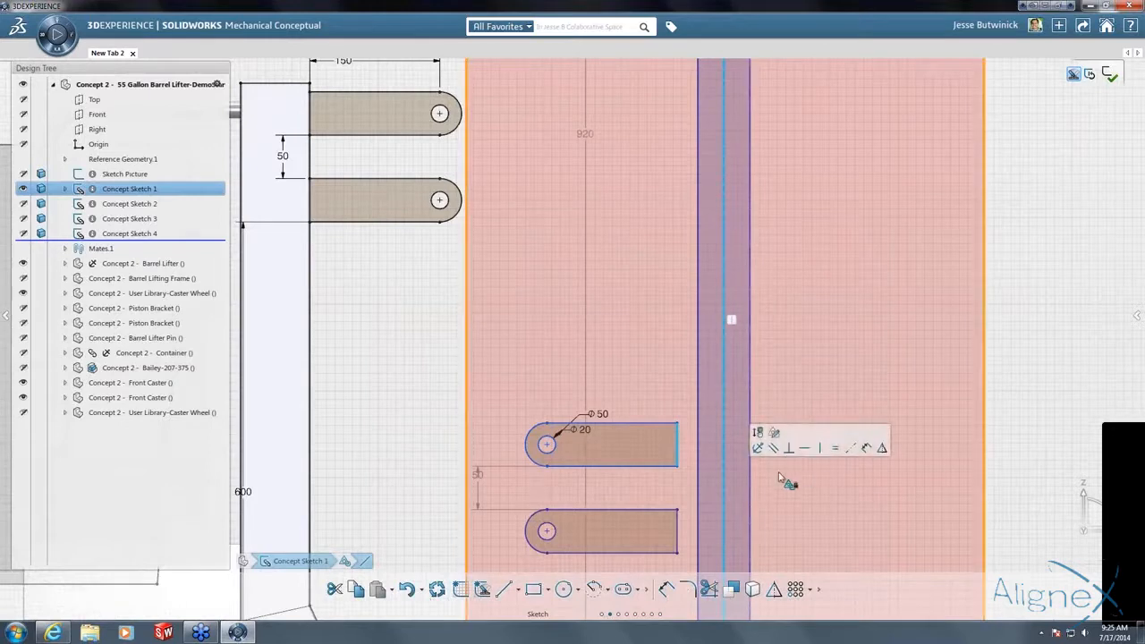
left_click(686, 528)
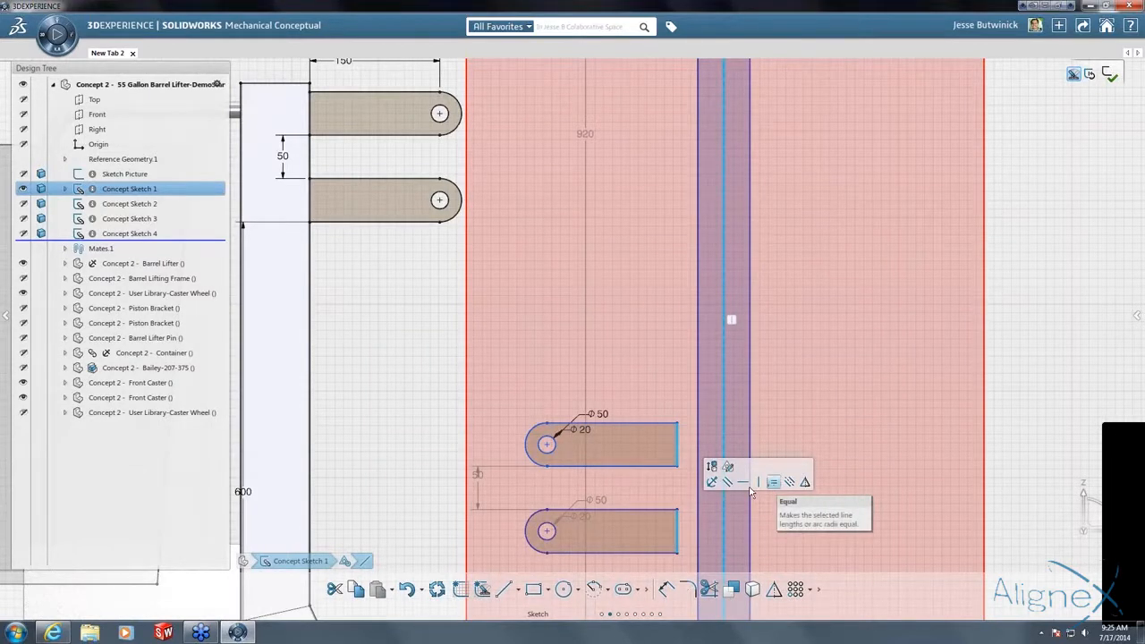
left_click(751, 486)
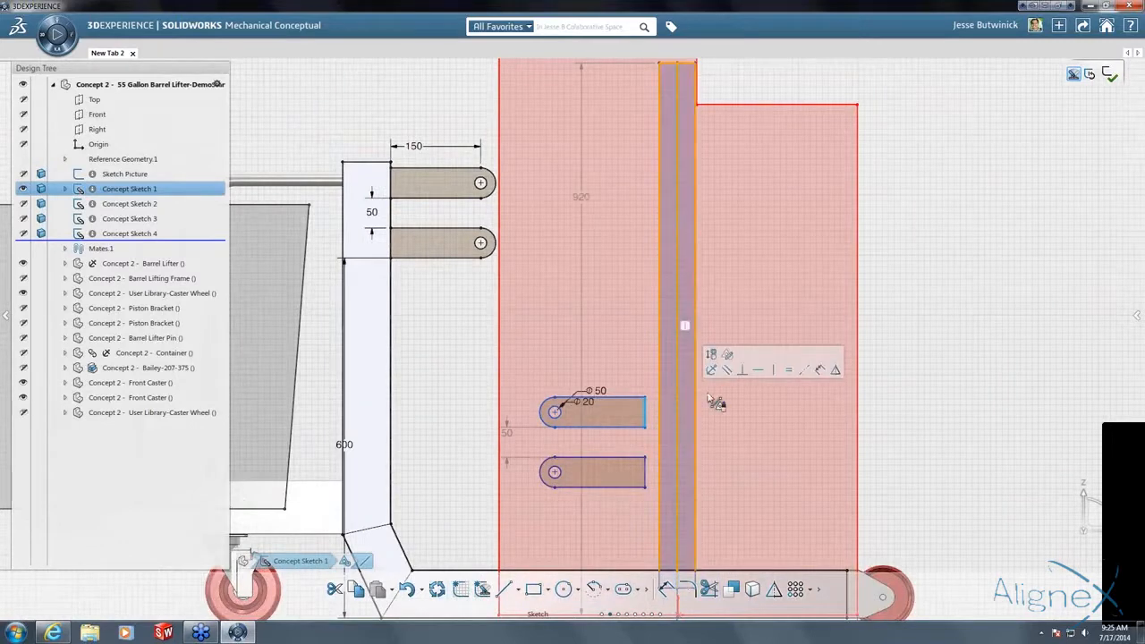
left_click(804, 369)
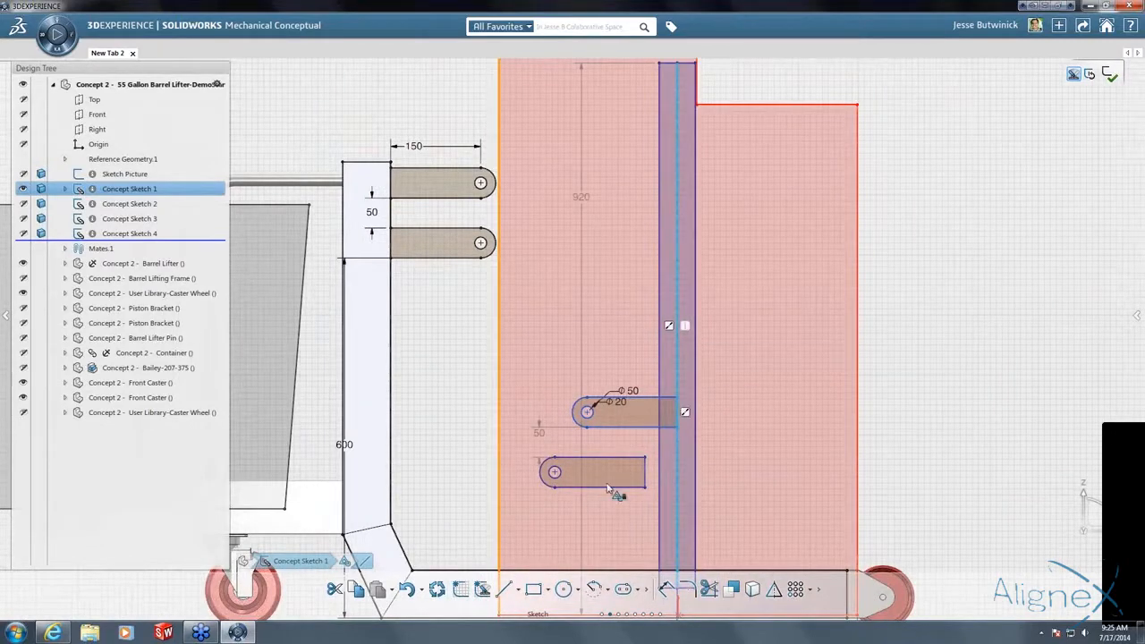
left_click(652, 471)
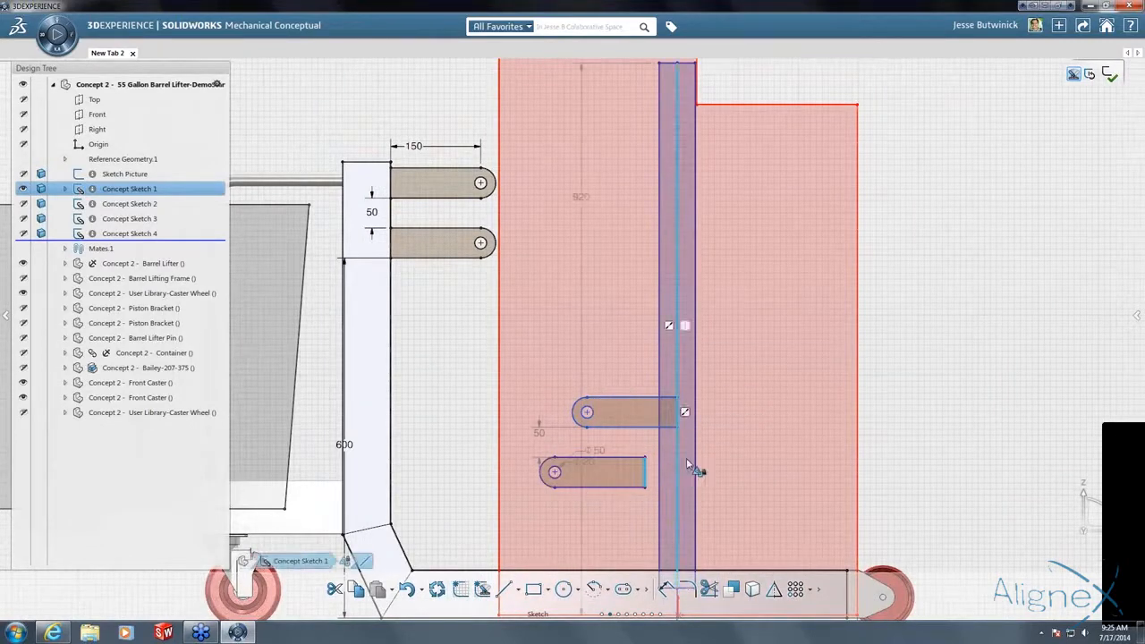
left_click(590, 426)
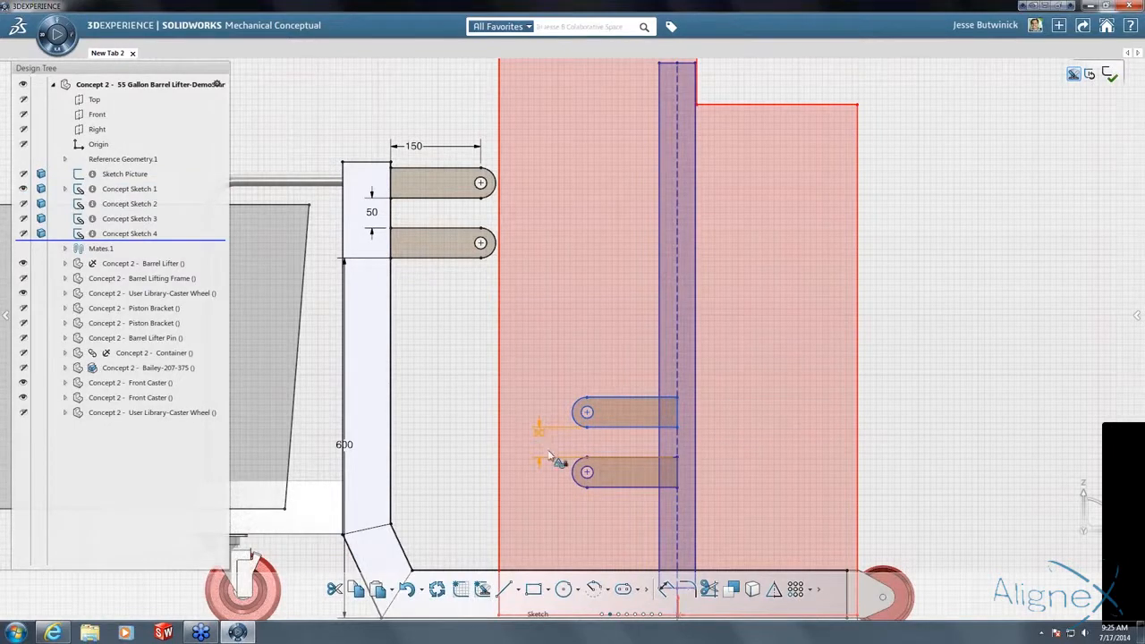
Dimension the height from the mast's bottom edge to the lower copied bracket's lower edge and set it to 180 mm.
double_click(652, 506)
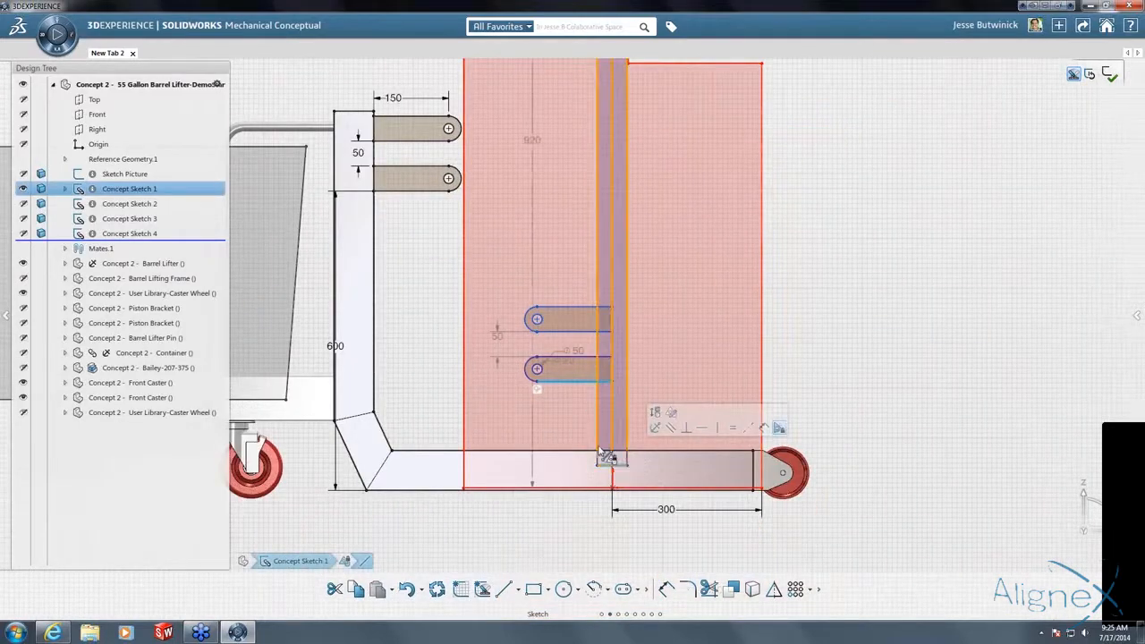
left_click(426, 368)
key("d")
left_click(567, 381)
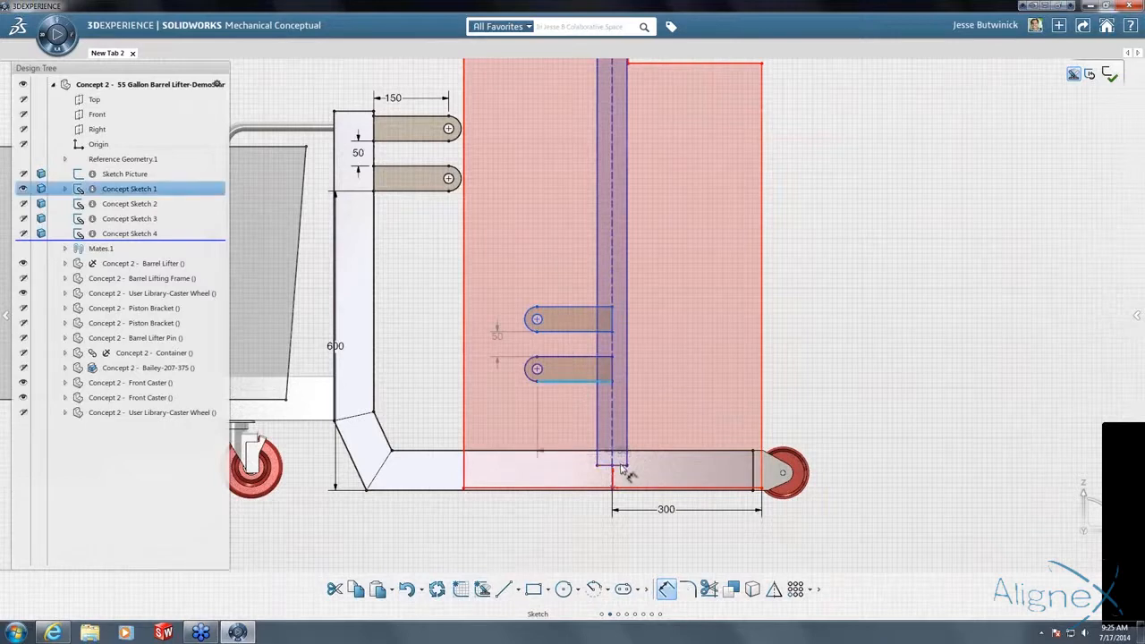
left_click(619, 463)
left_click(527, 420)
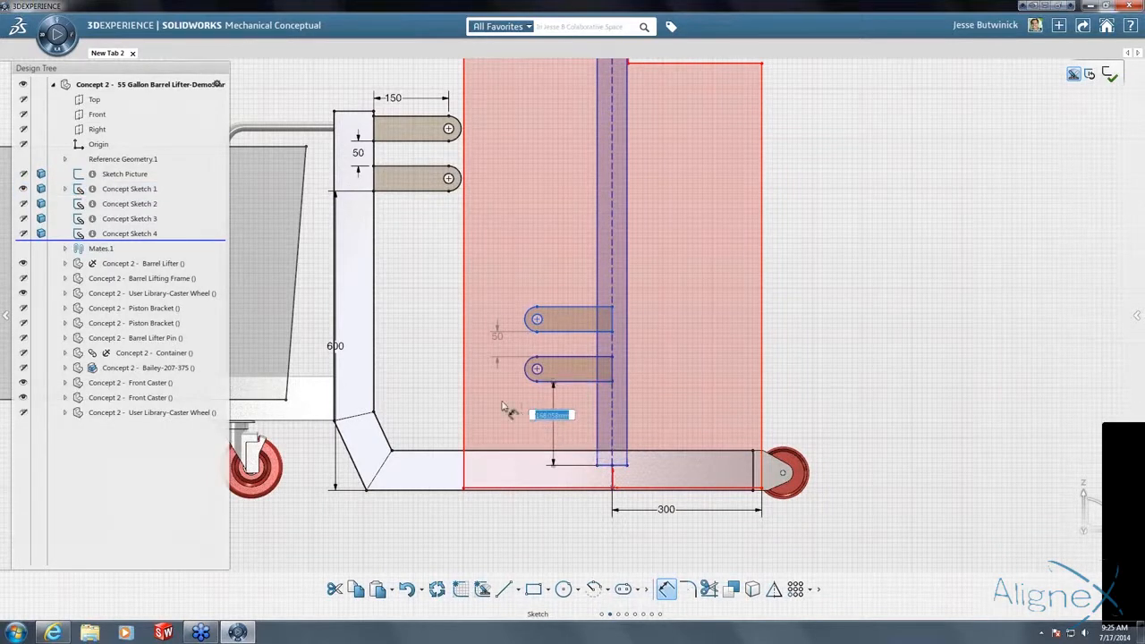
key("Return")
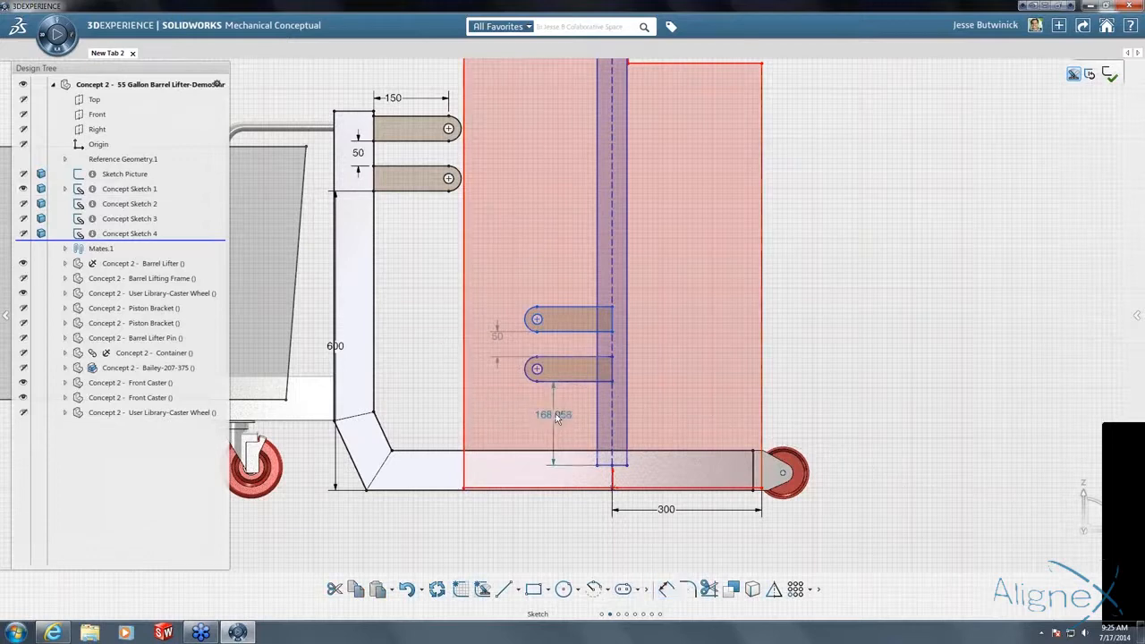
double_click(555, 415)
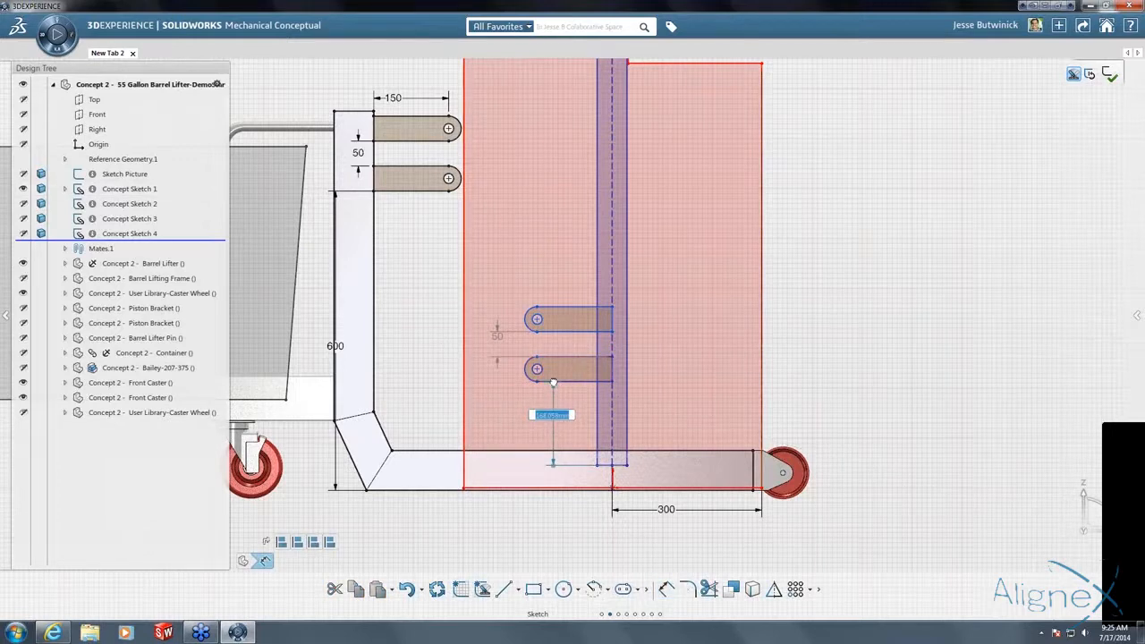
left_click_drag(554, 382, 579, 379)
left_click_drag(585, 383, 583, 381)
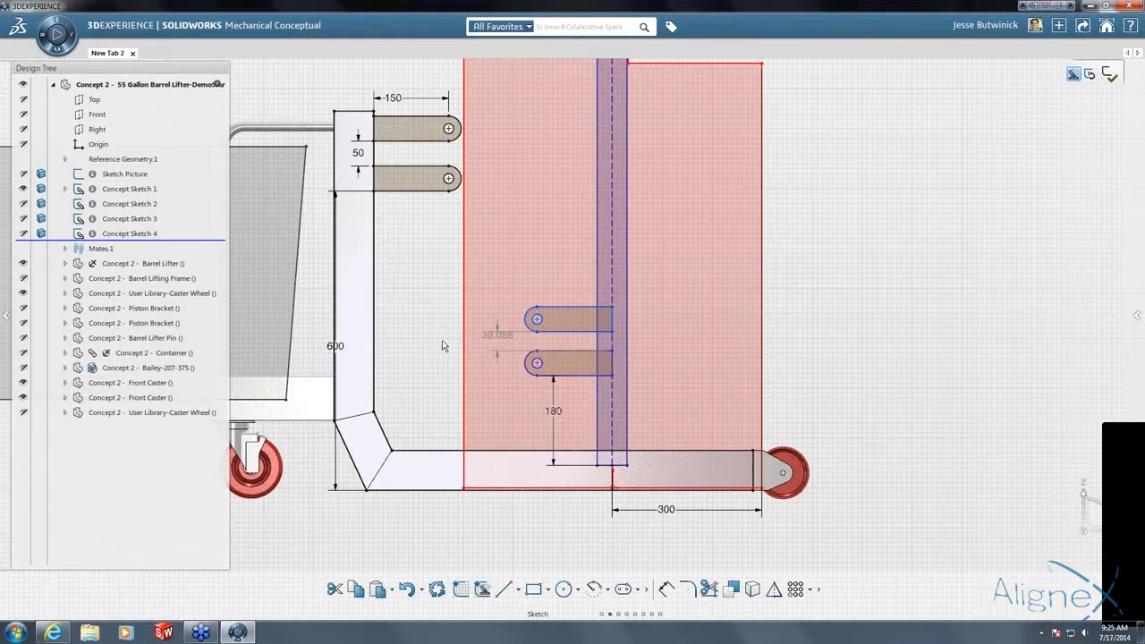
Set the distance from the mast centerline to the upper copied bracket's hole center to 150 mm.
left_click(577, 330)
left_click(601, 254)
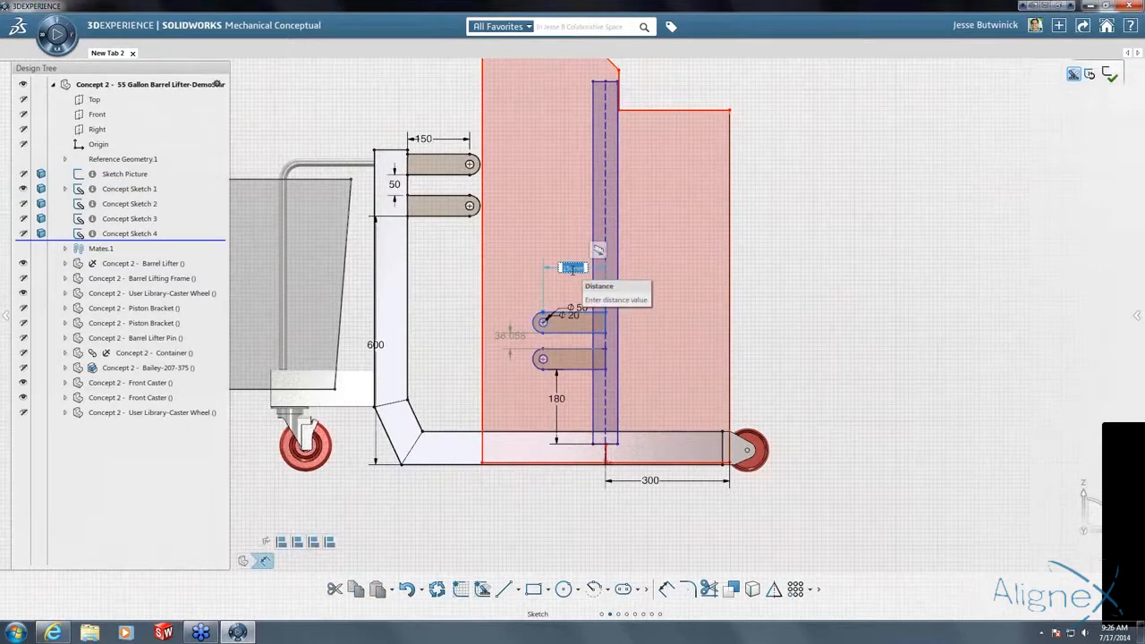
type("150")
key("Return")
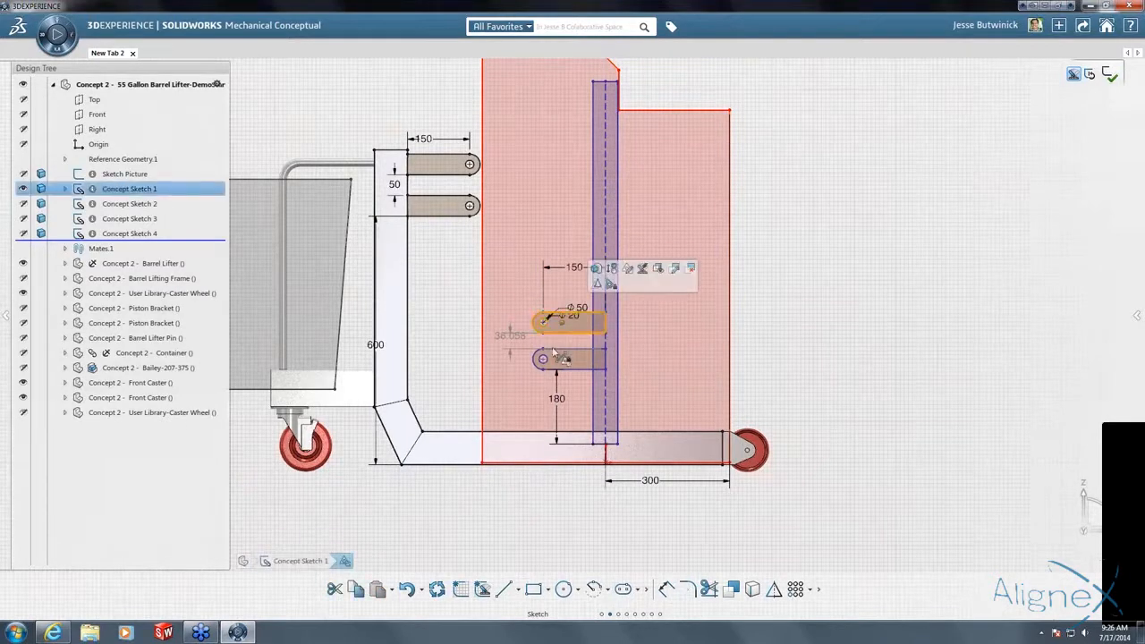
Examine the dimensions of the two copied brackets on the mast.
left_click(565, 352)
left_click(584, 321, "ctrl")
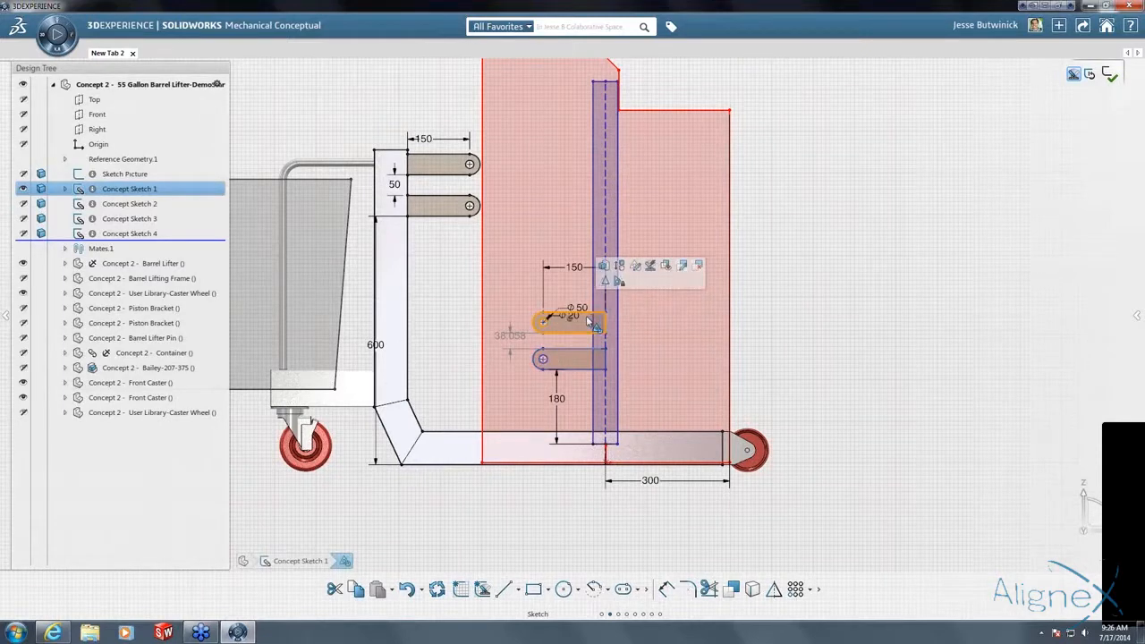
left_click(451, 282)
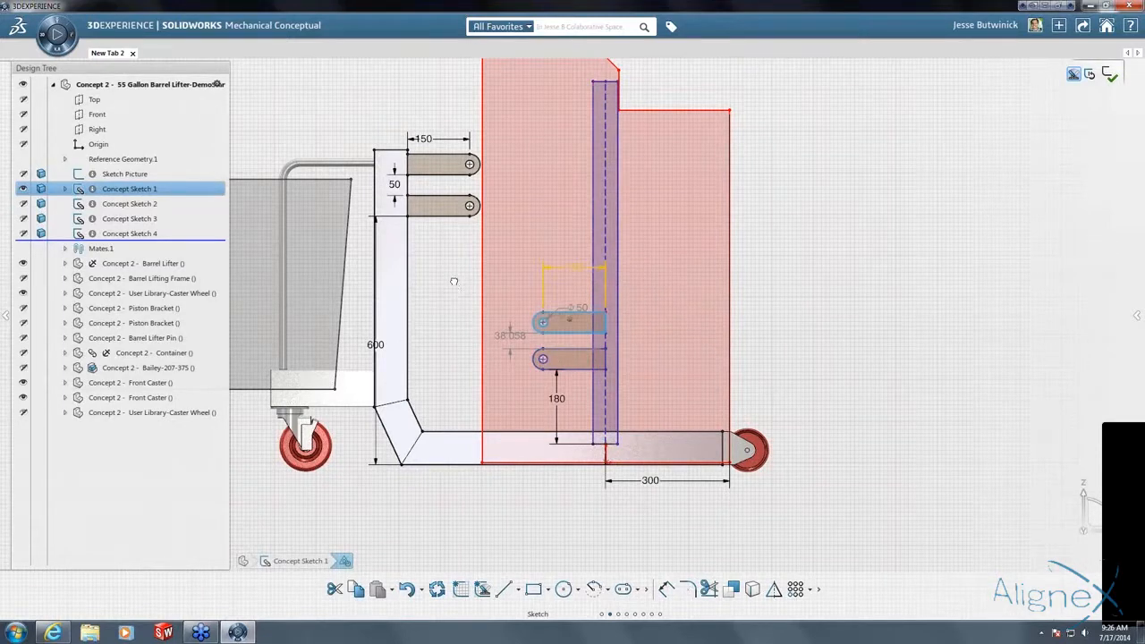
left_click(575, 270)
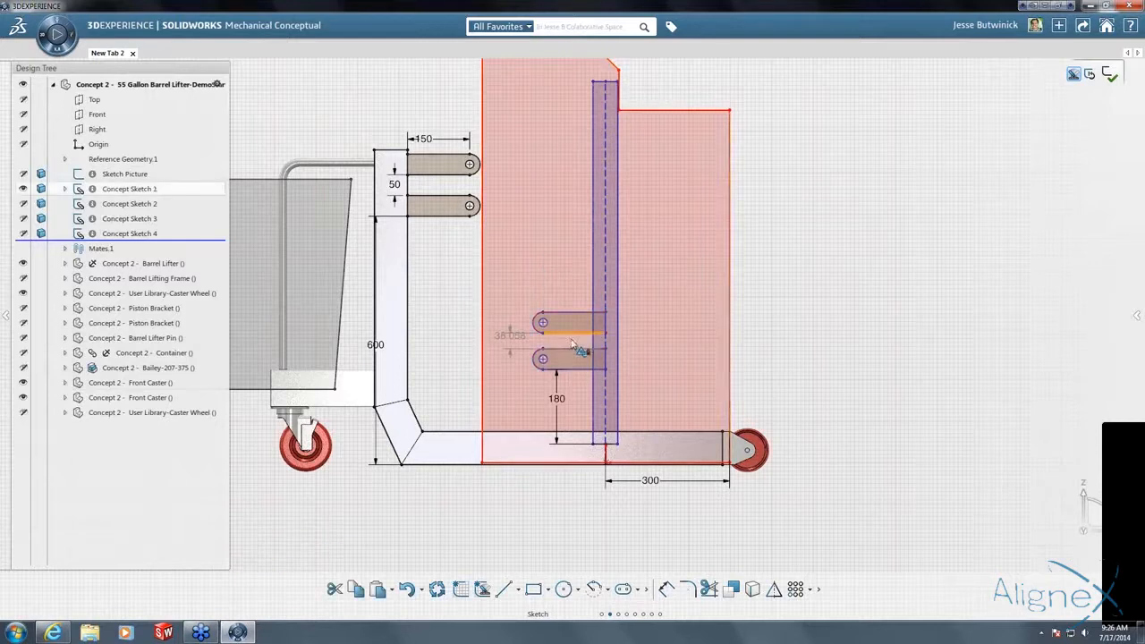
left_click(572, 360)
left_click(622, 319)
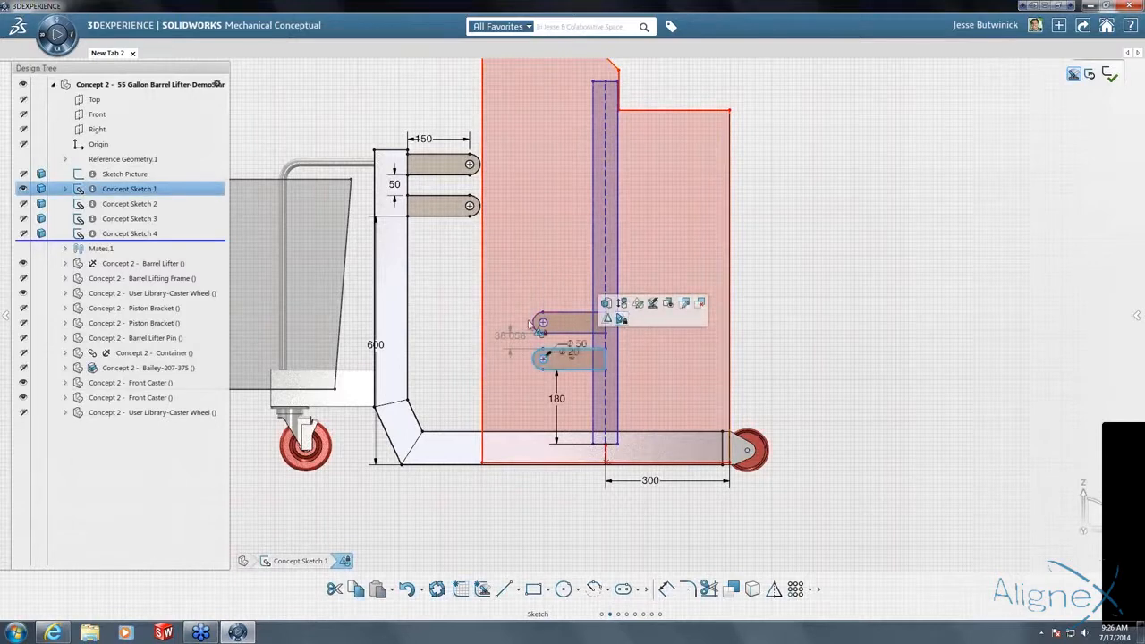
left_click(451, 292)
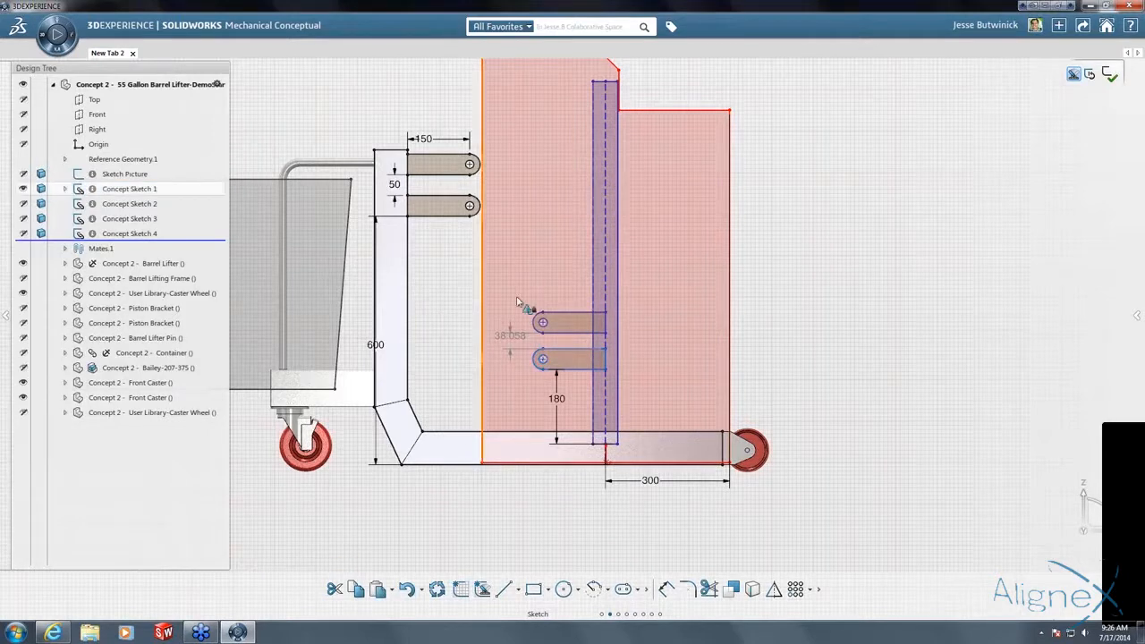
left_click(568, 324)
left_click(571, 318)
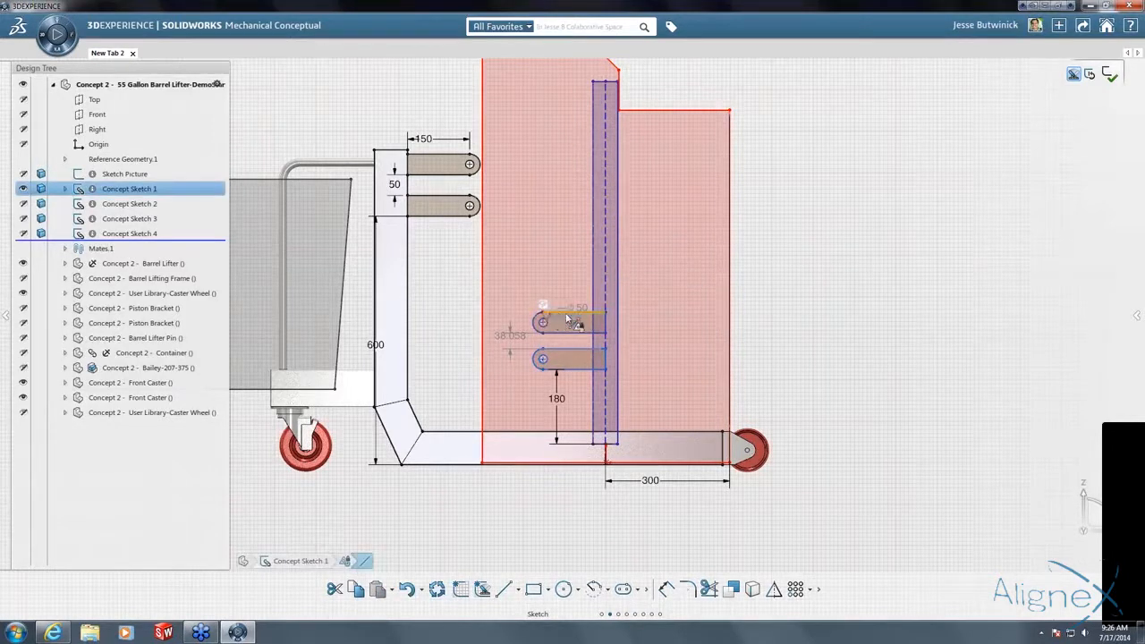
Set the length from the mast centerline to the hole center to 100 mm on both copied brackets.
scroll(569, 315, "down", 4)
left_click(573, 327)
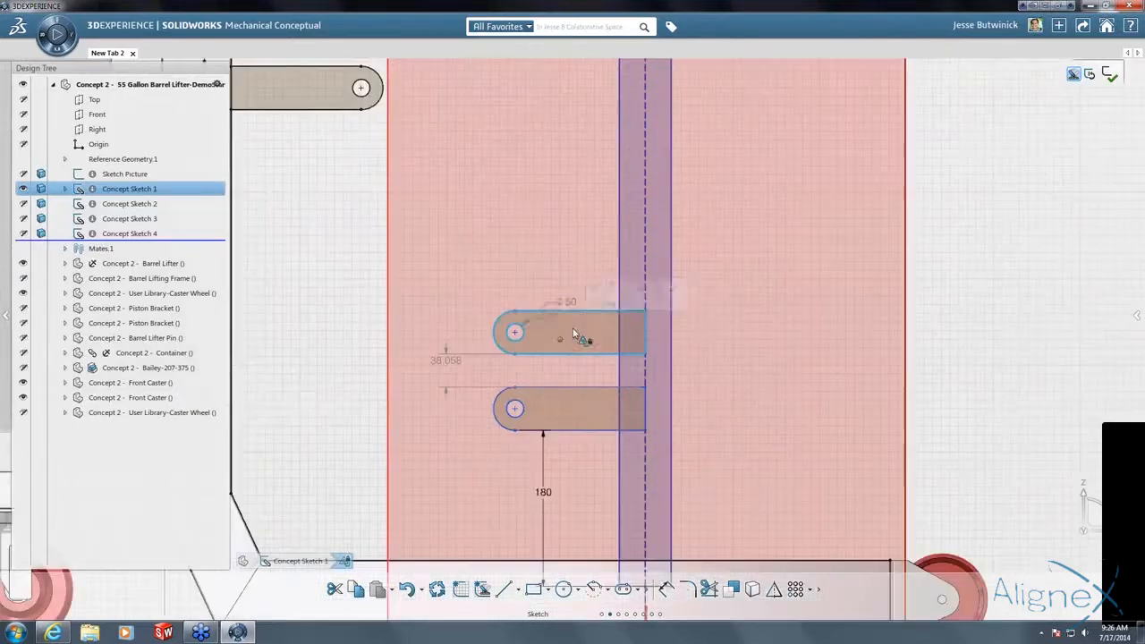
left_click(577, 312)
double_click(578, 266)
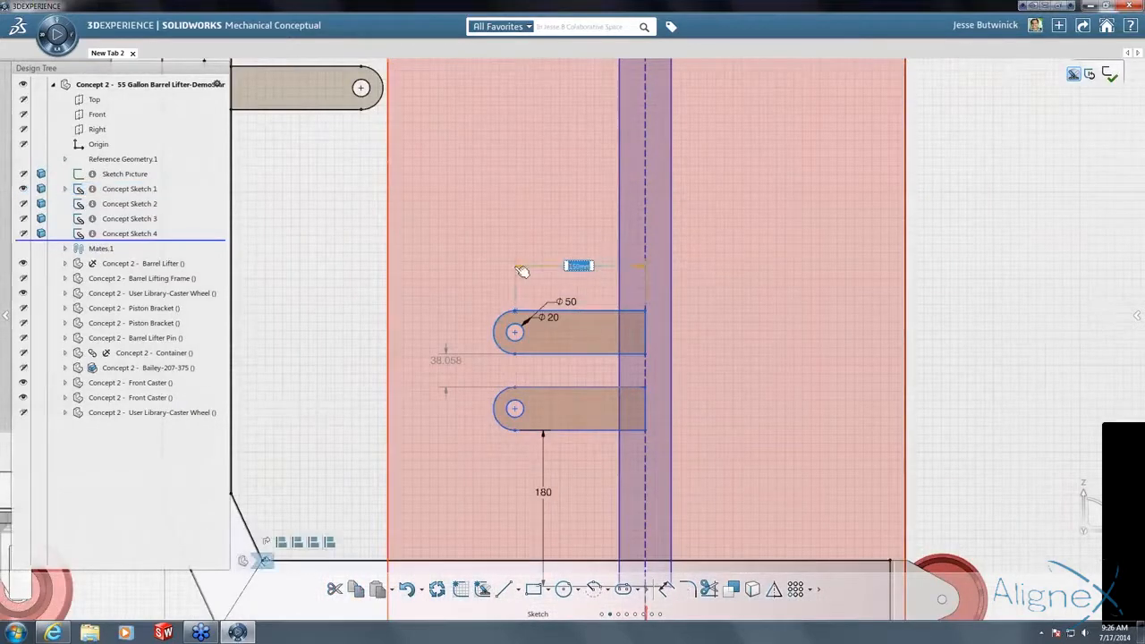
type("160")
key("Return")
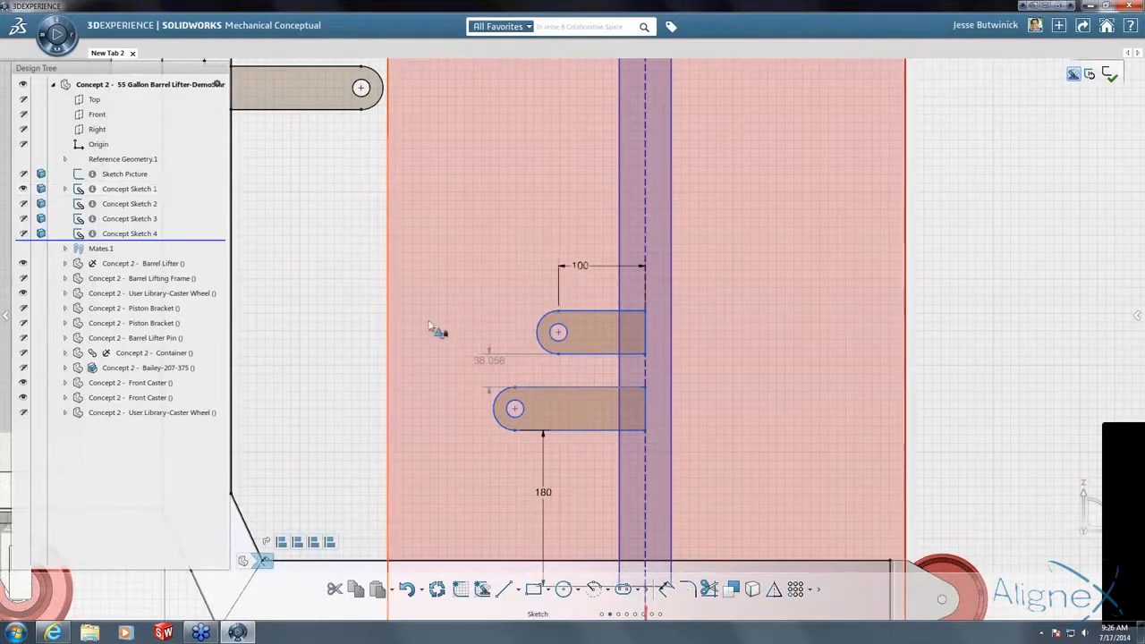
left_click(581, 388)
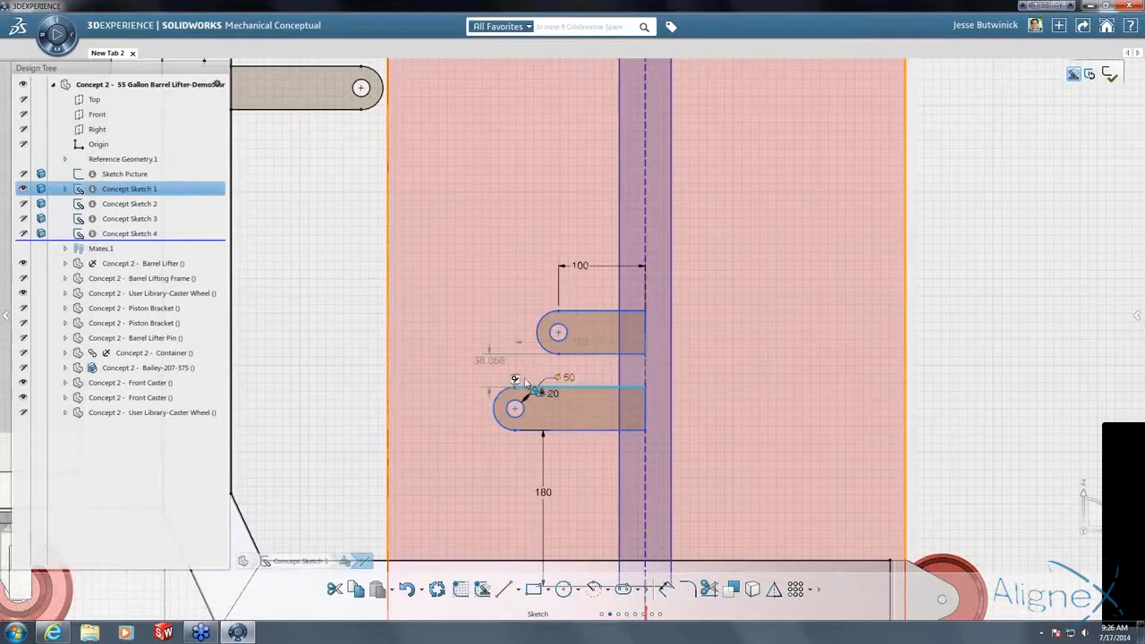
left_click(578, 347)
key("Return")
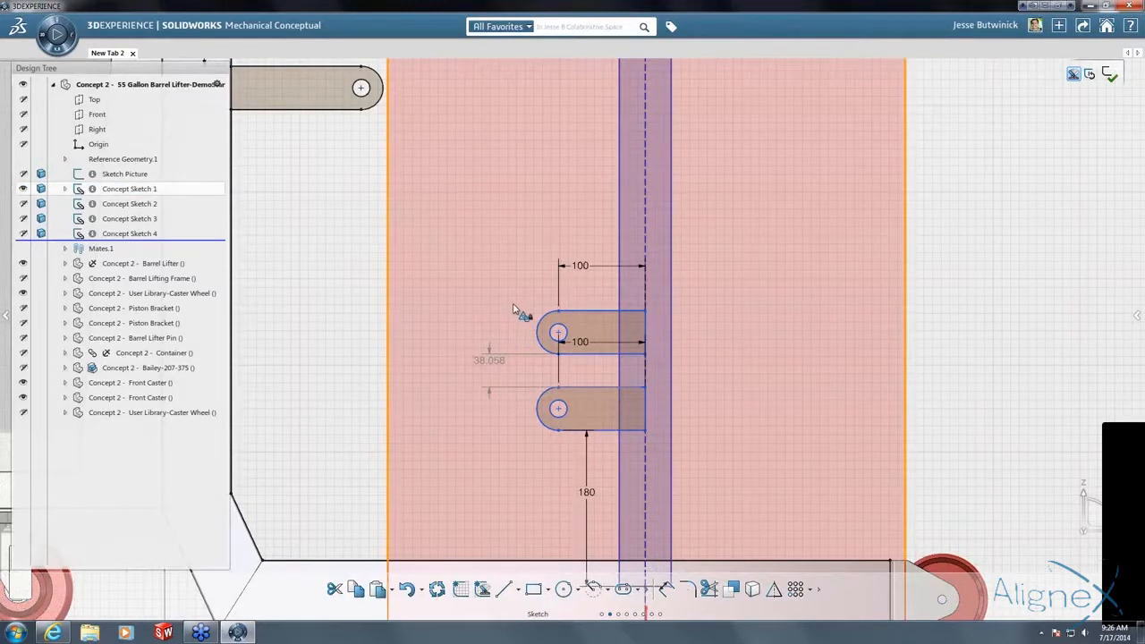
Draw two centerline slots as linkage bars, joining the lower frame and mast bracket holes and the upper frame and mast bracket holes.
scroll(512, 308, "down", 3)
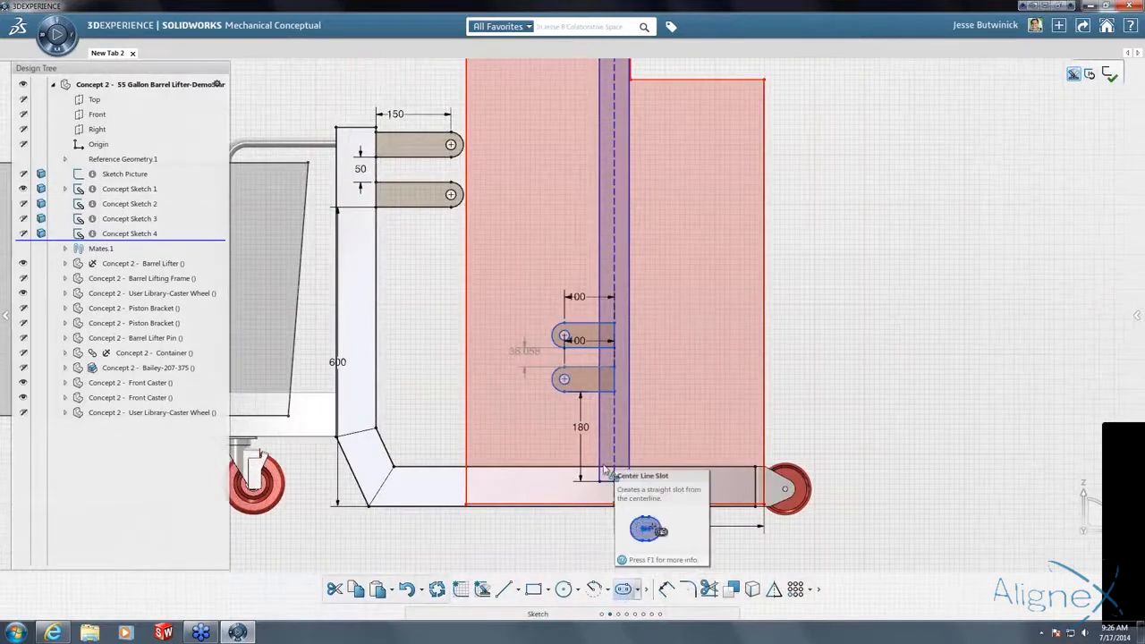
left_click(624, 588)
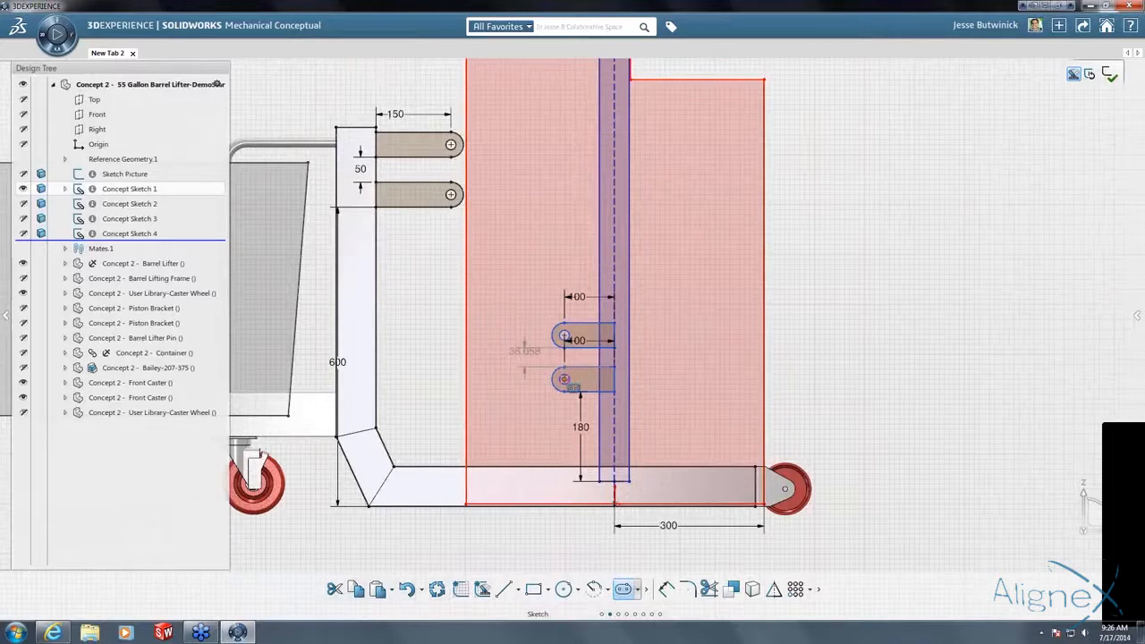
left_click(563, 379)
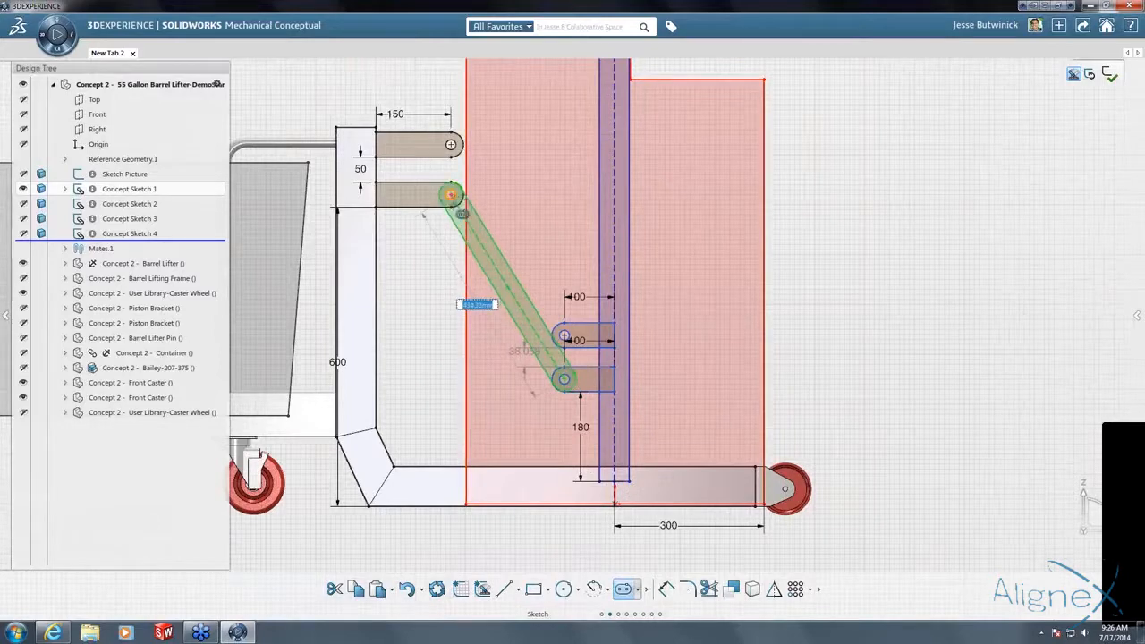
left_click(451, 195)
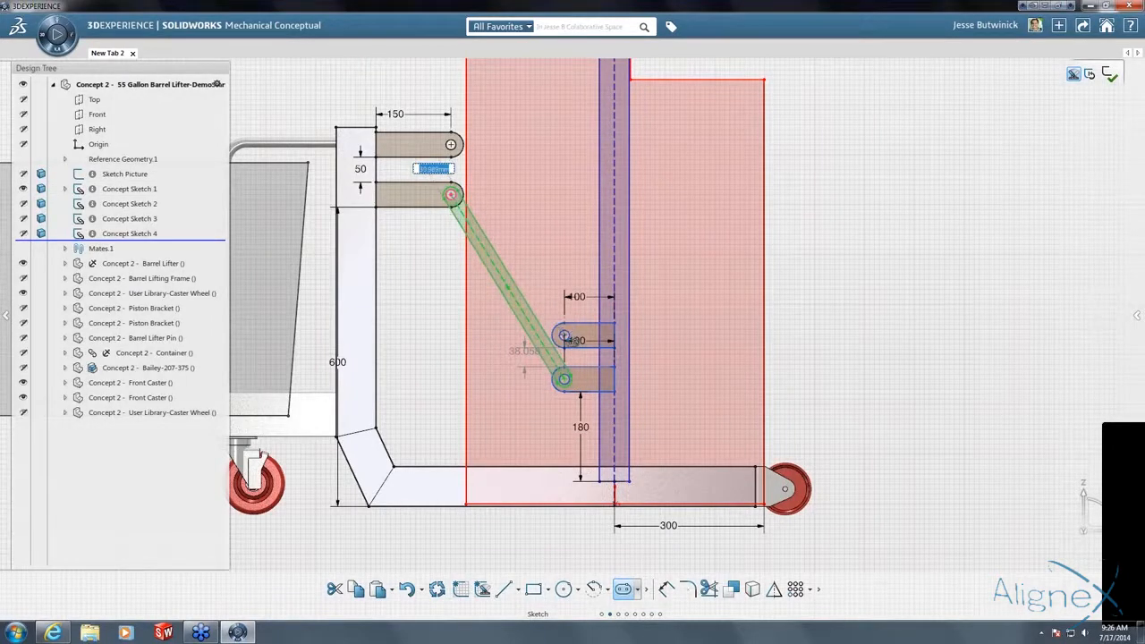
left_click(563, 335)
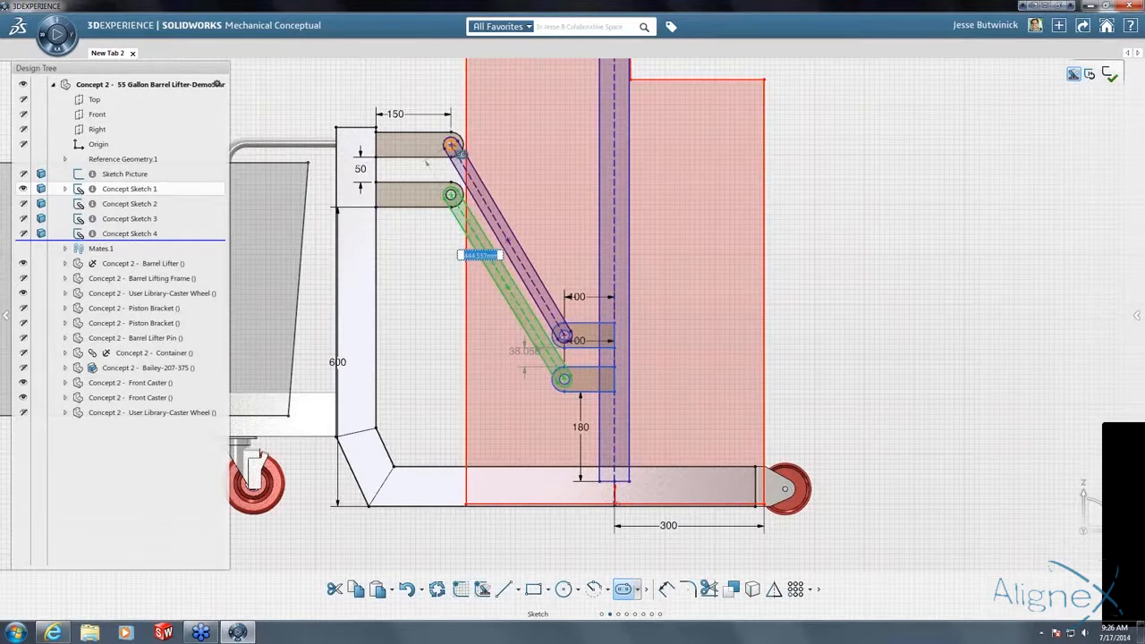
left_click(586, 216)
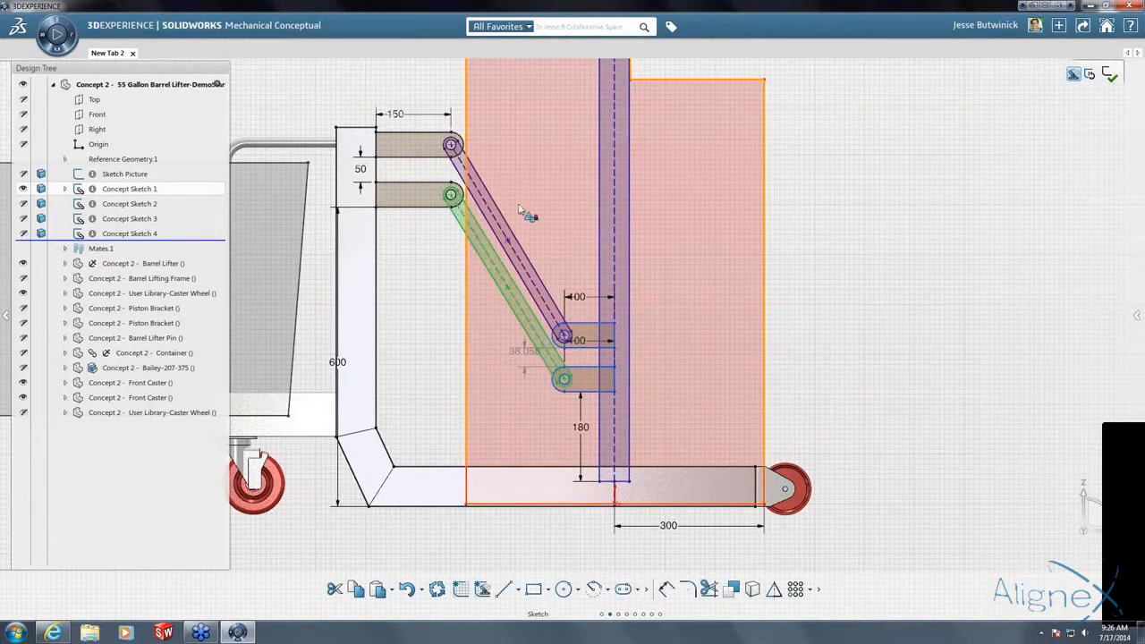
Remove the relation that ties the mast's bottom end to the base frame.
scroll(528, 215, "down", 3)
left_click(615, 427)
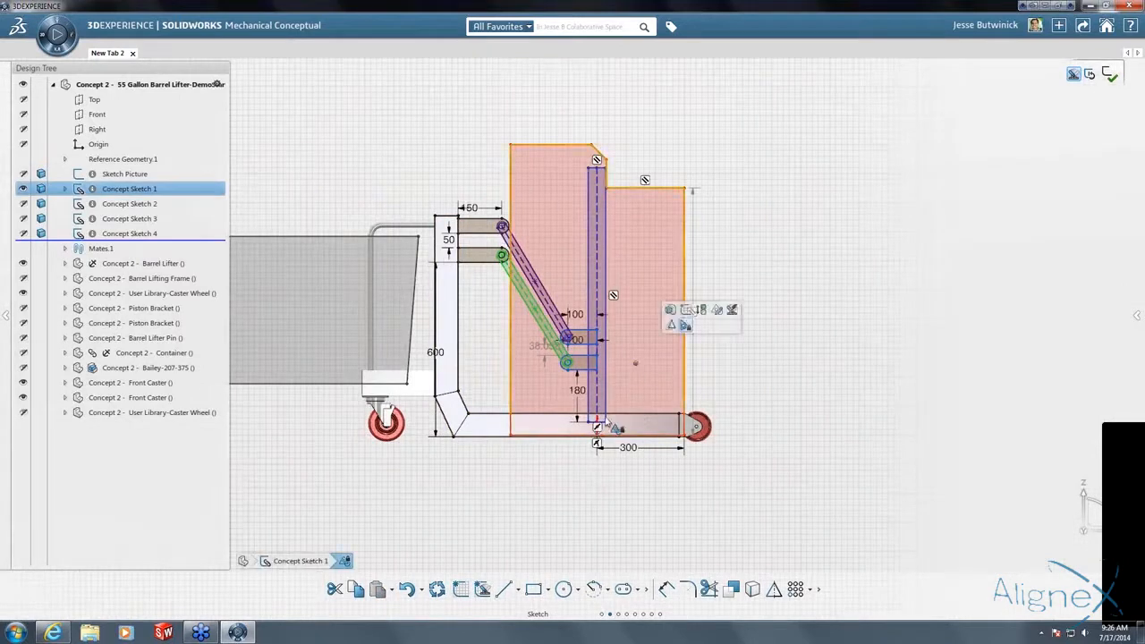
left_click(663, 416)
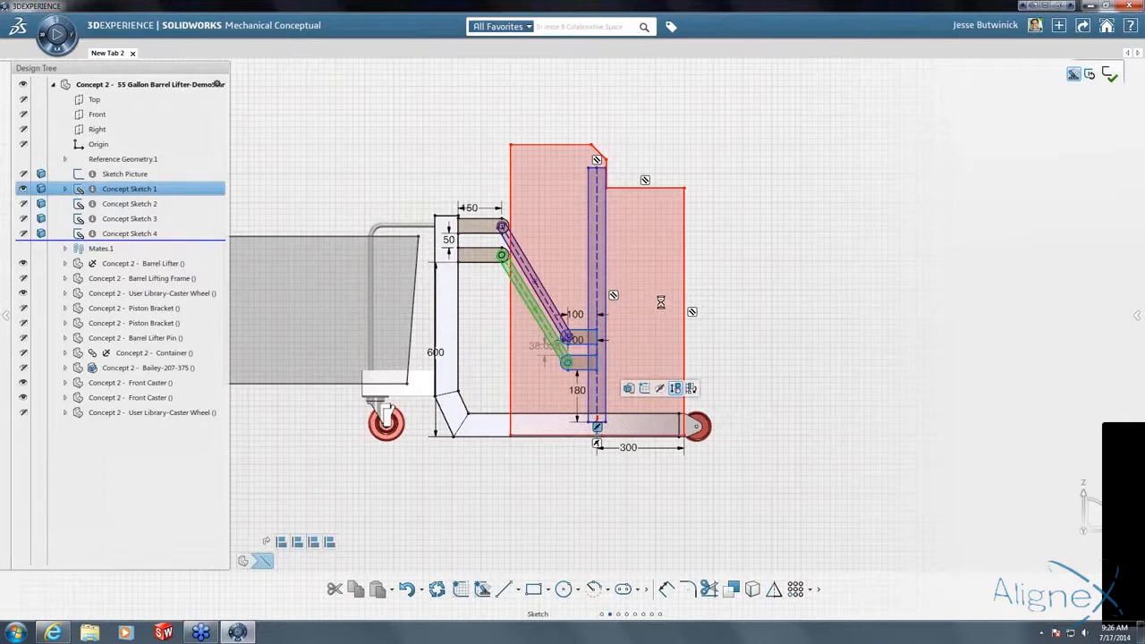
left_click(878, 173)
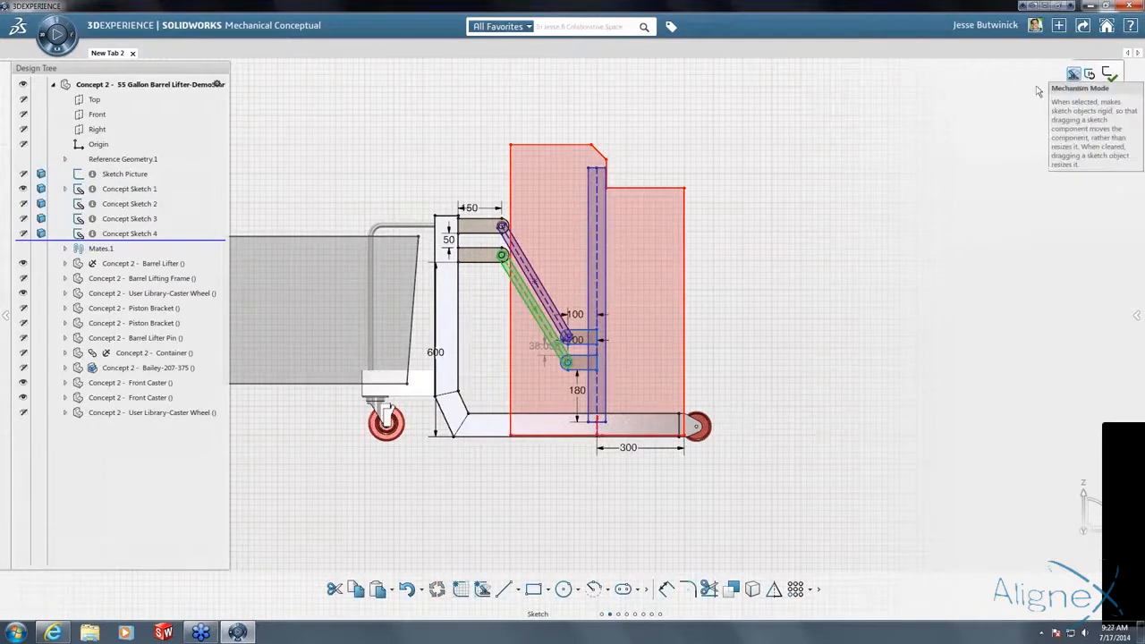
Move the barrel in mechanism mode to check how the linkage bars carry it.
scroll(626, 260, "down", 3)
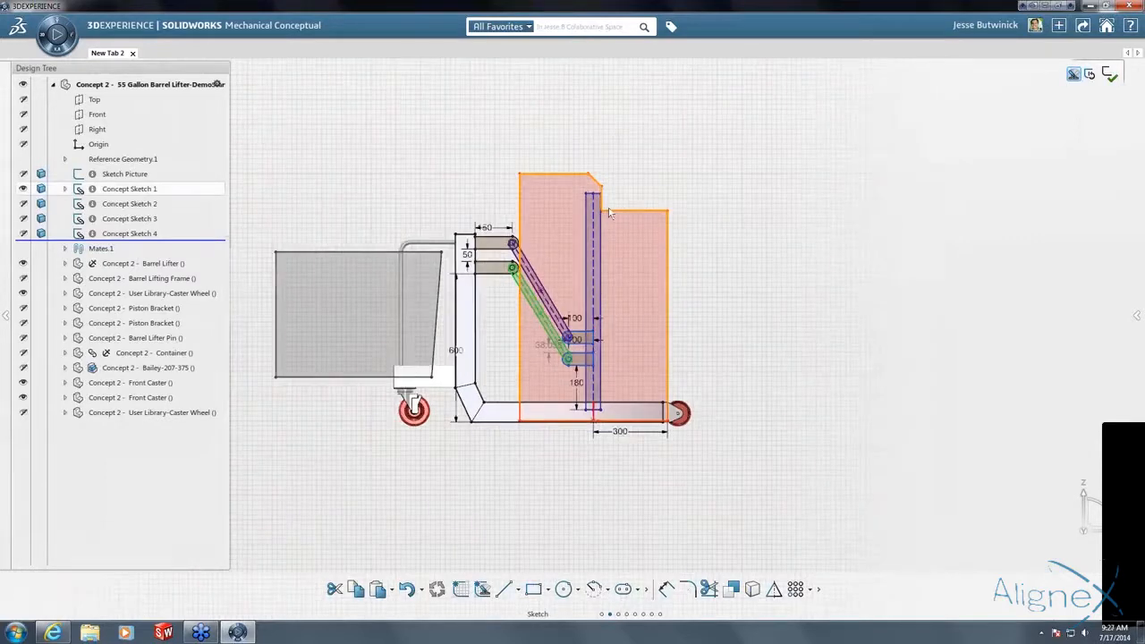
mouse_move(621, 293)
left_mouse_down()
mouse_move(659, 321)
mouse_move(665, 170)
left_mouse_up()
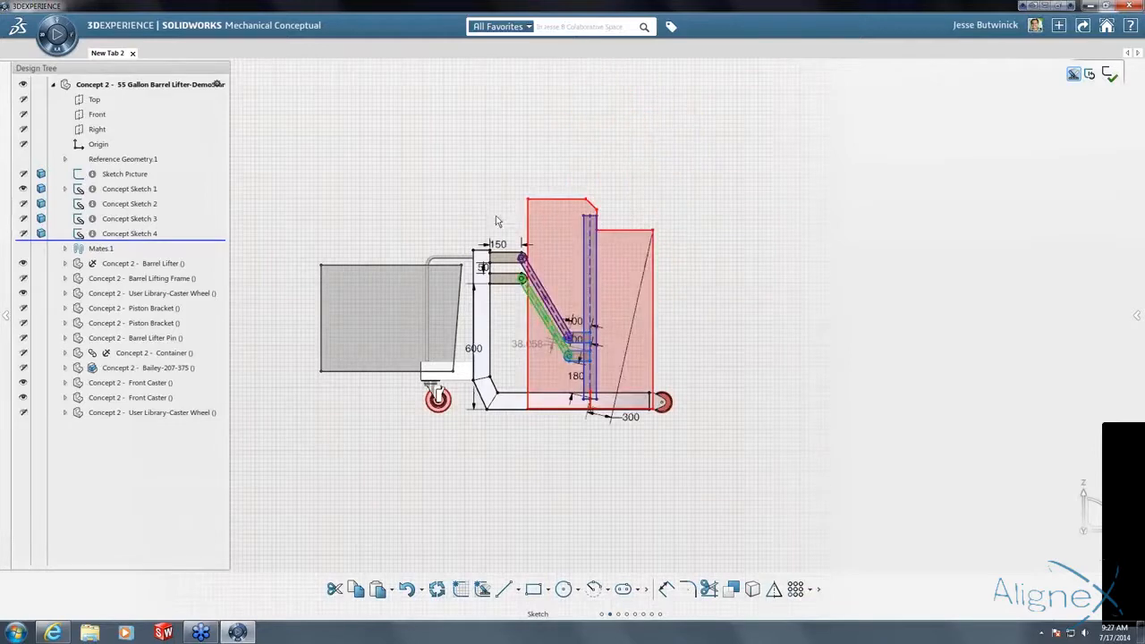
scroll(607, 349, "up", 1)
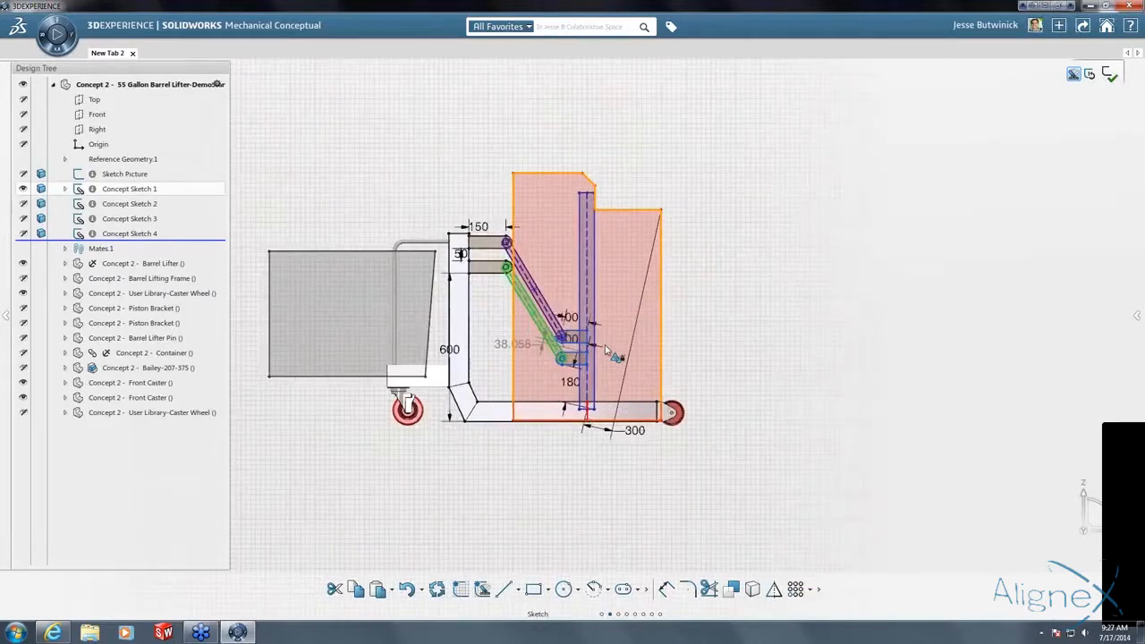
Try to dimension the gap between the facing edges of the two mast brackets.
scroll(605, 347, "up", 3)
left_click(551, 341)
left_click(542, 362, "ctrl")
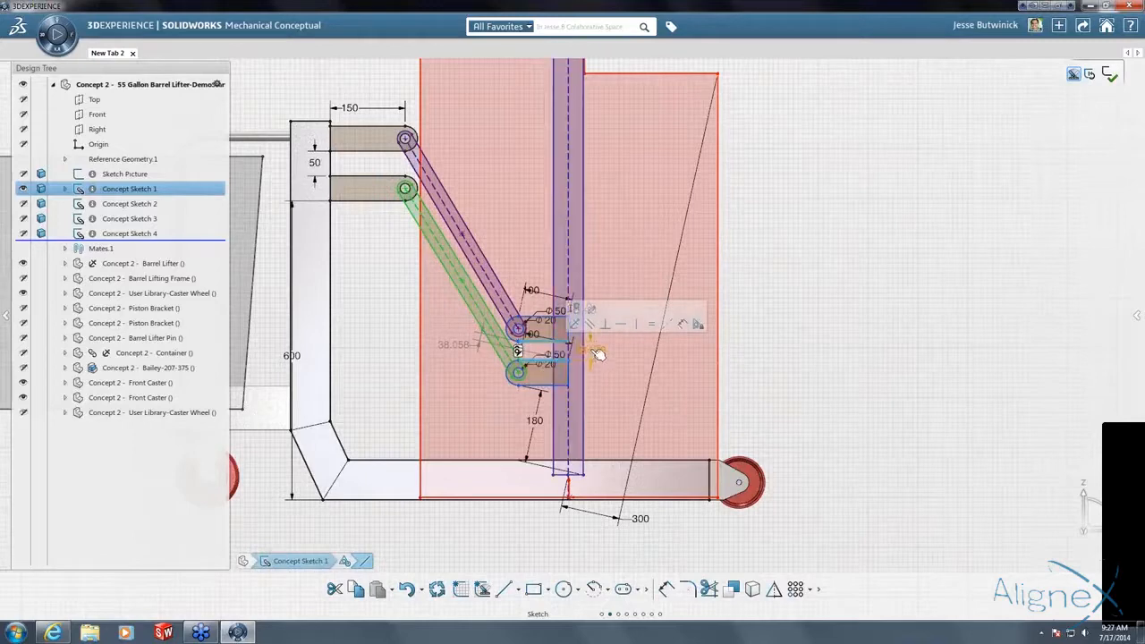
left_click(595, 353)
key("Return")
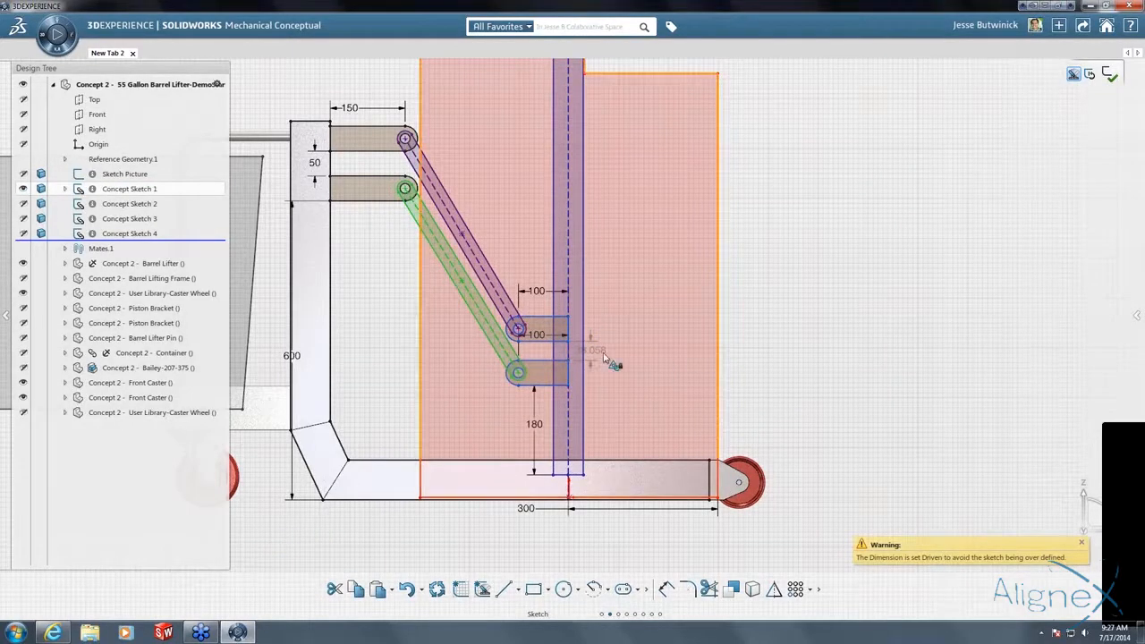
Swing the mast with its two brackets to examine how they tilt on the linkage bars.
scroll(604, 357, "up", 5)
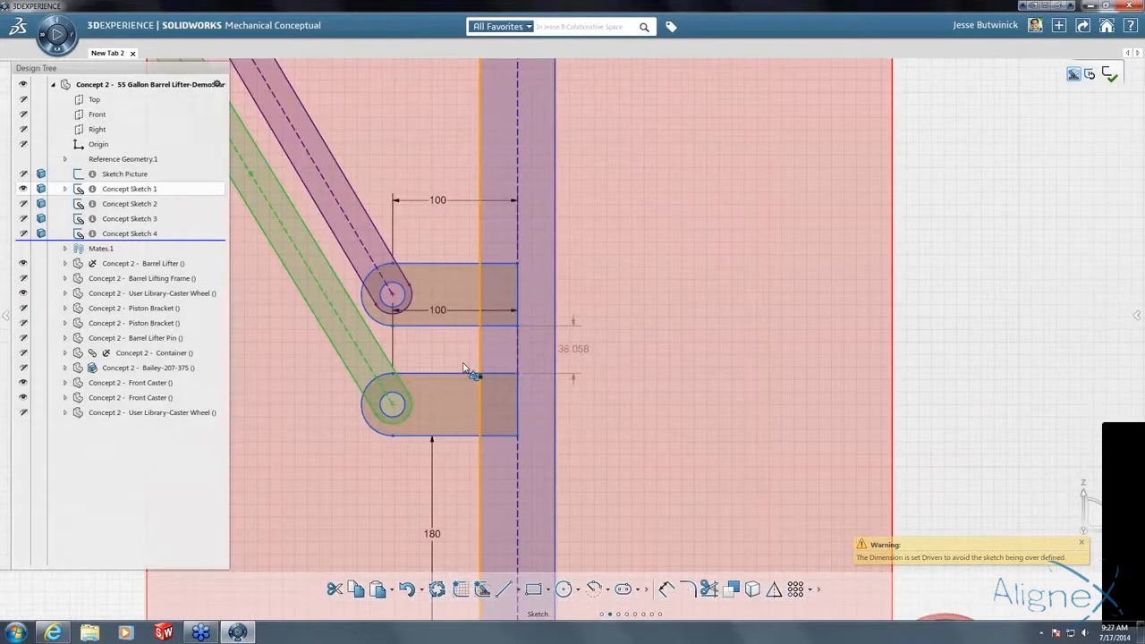
left_click_drag(480, 324, 491, 247)
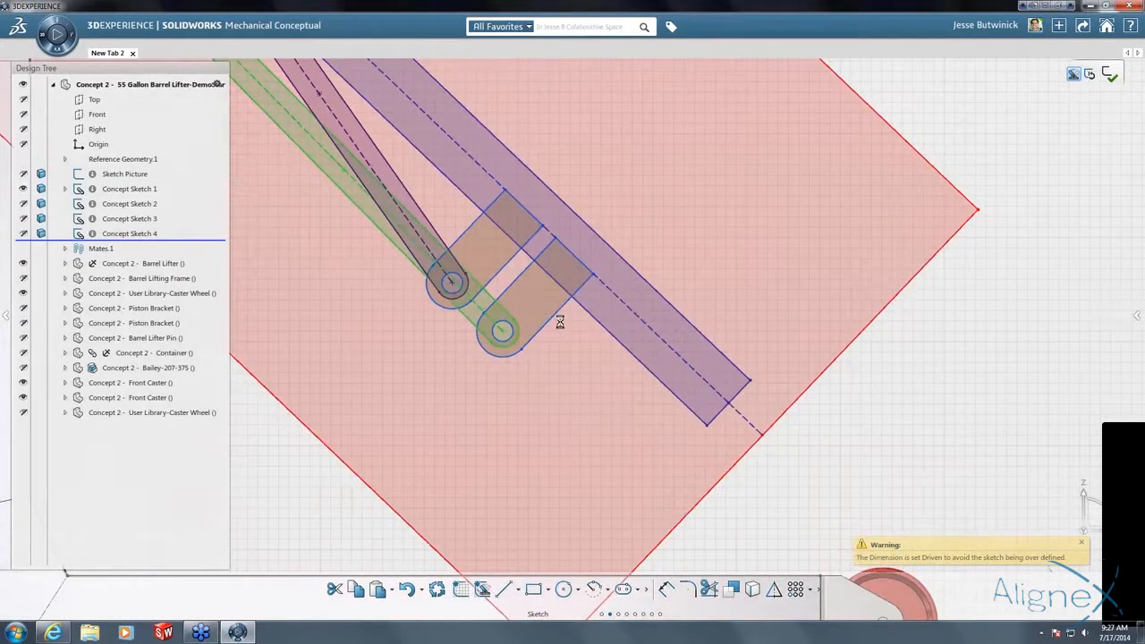
scroll(565, 327, "down", 1)
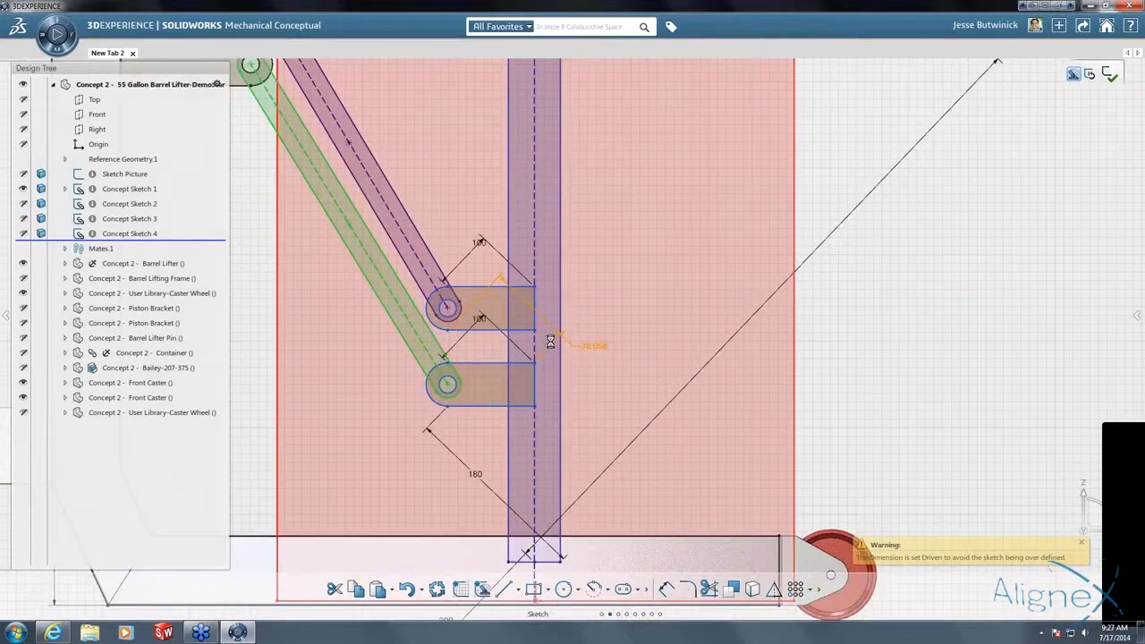
Reposition the driven gap dimension on the hole side of the two mast brackets and clear the bracket selection.
left_click(501, 362)
left_click(399, 349)
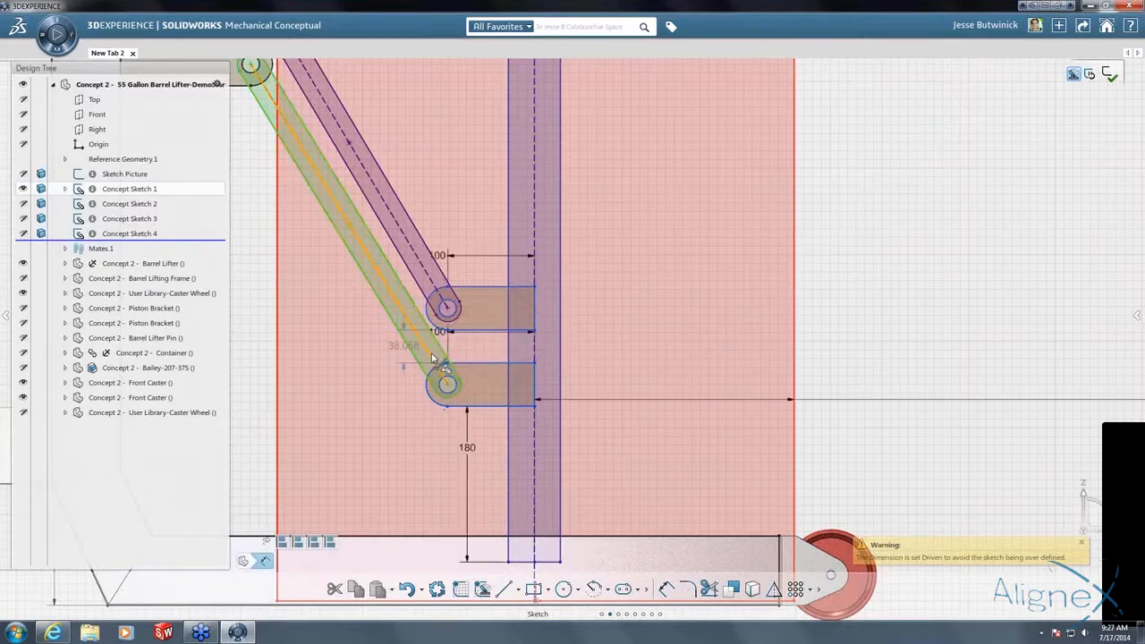
left_click(494, 386)
left_click(483, 309)
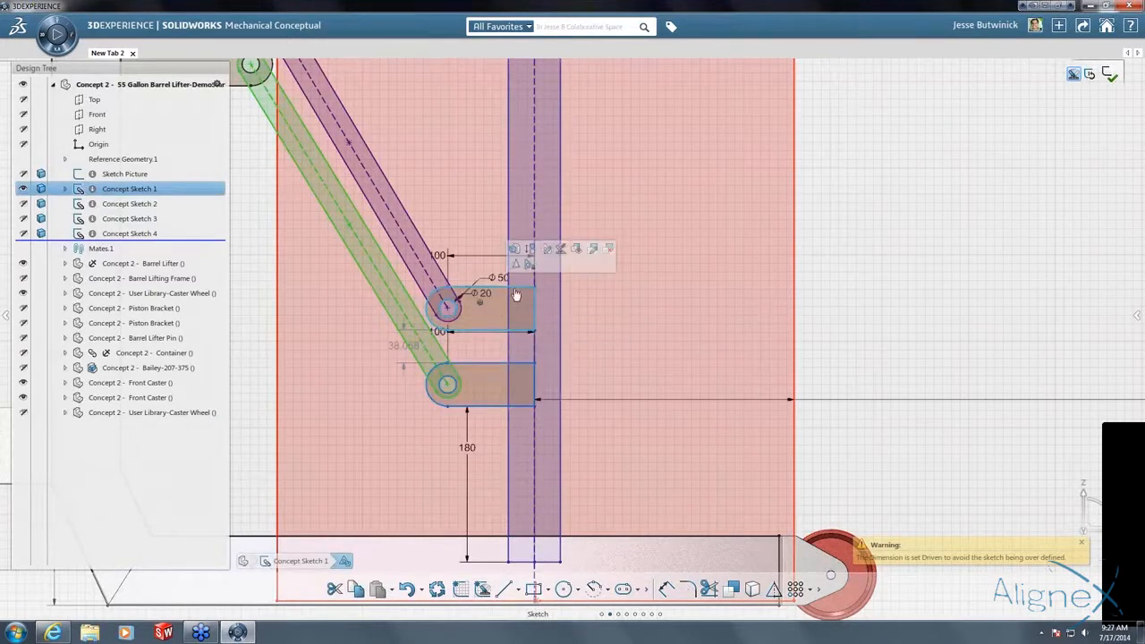
key("f")
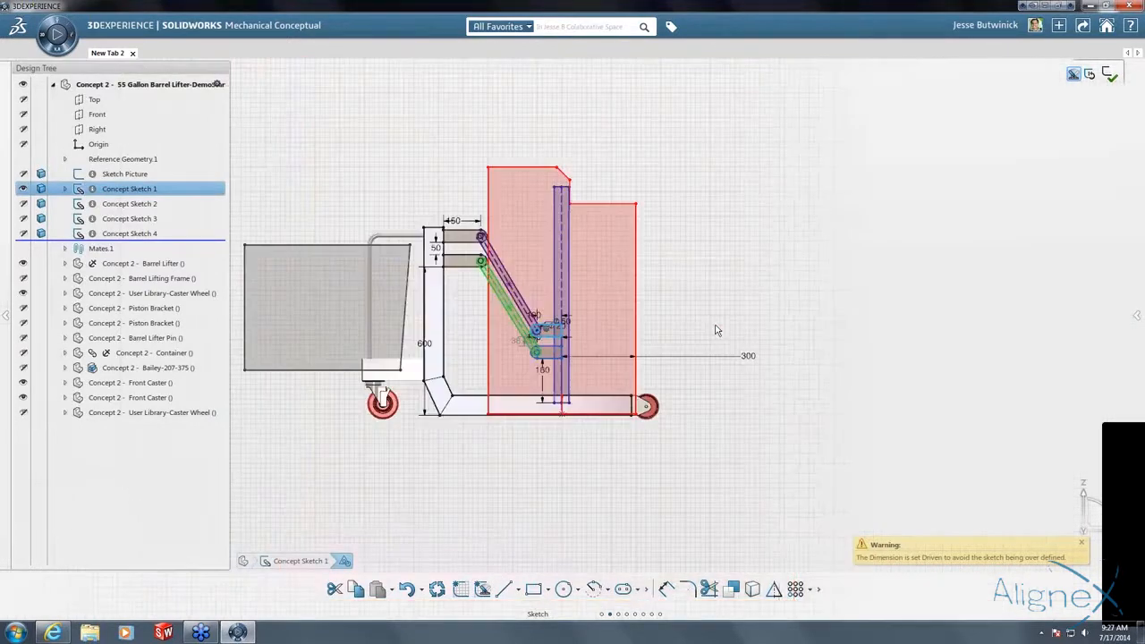
key("Escape")
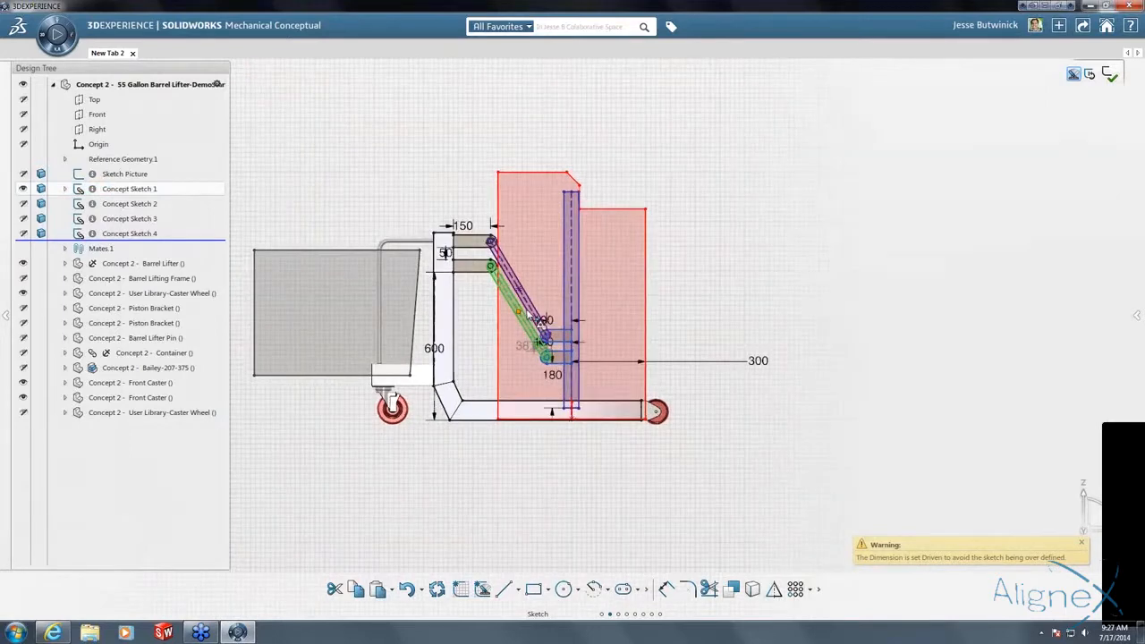
Dimension the gap between the facing edges of the two mast brackets and set it to 50 mm.
scroll(529, 311, "up", 1)
scroll(568, 383, "up", 1)
scroll(569, 366, "up", 2)
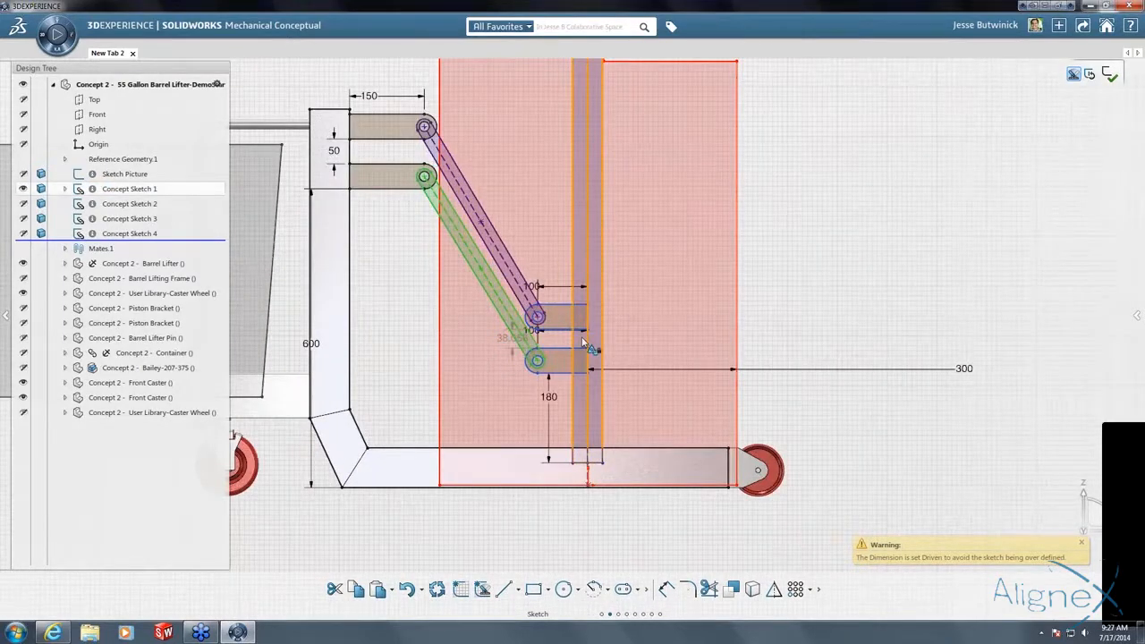
scroll(580, 347, "up", 1)
left_click(568, 353)
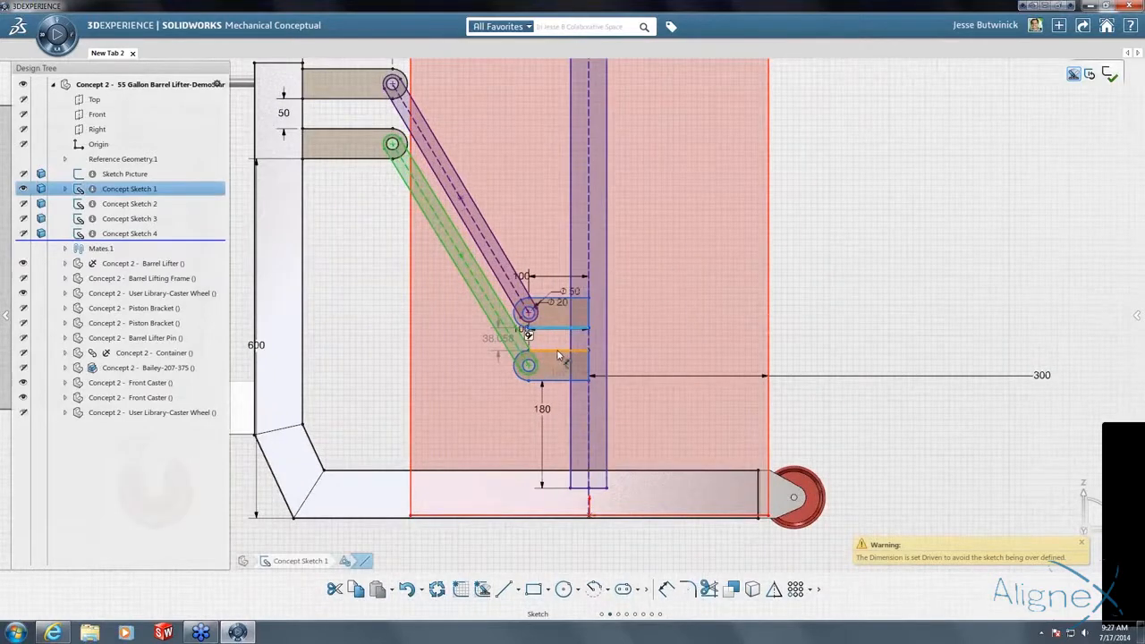
left_click(557, 355)
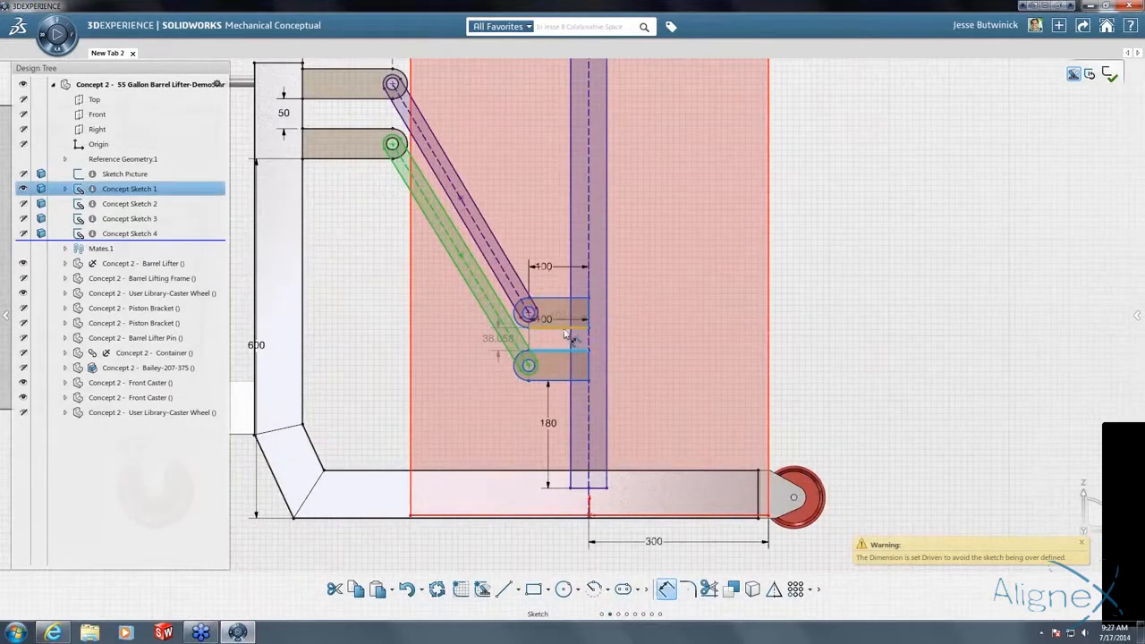
scroll(565, 335, "up", 3)
double_click(549, 376)
scroll(575, 343, "down", 1)
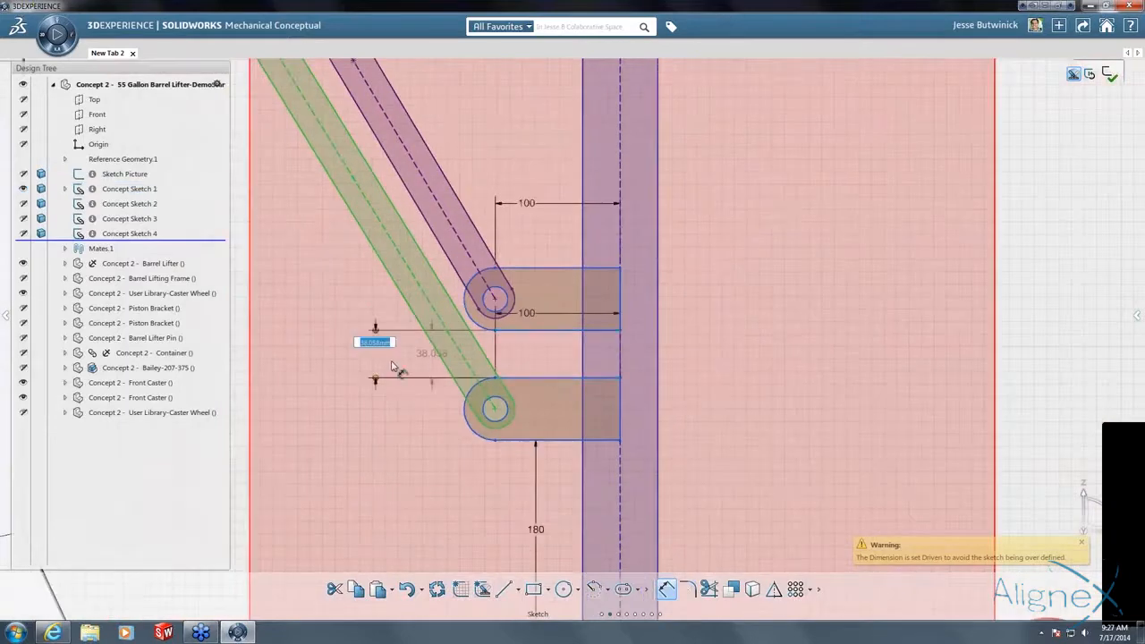
type("1")
key("Return")
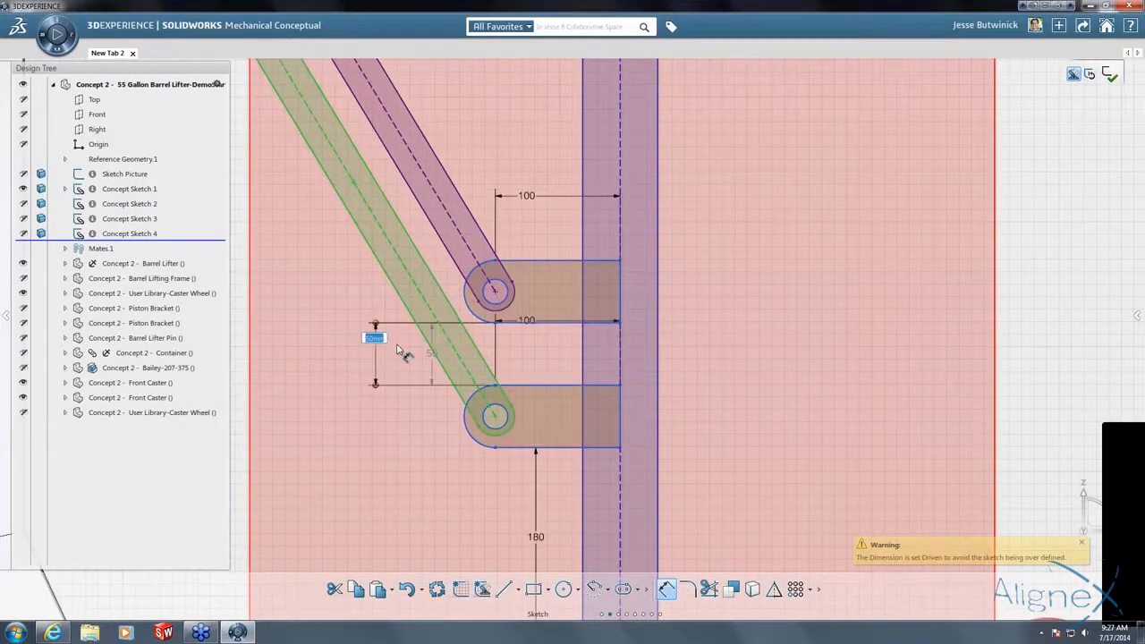
Raise the barrel and mast on the parallel linkage and lower them back to the base to check the lifting motion.
scroll(398, 349, "down", 1)
scroll(398, 349, "down", 4)
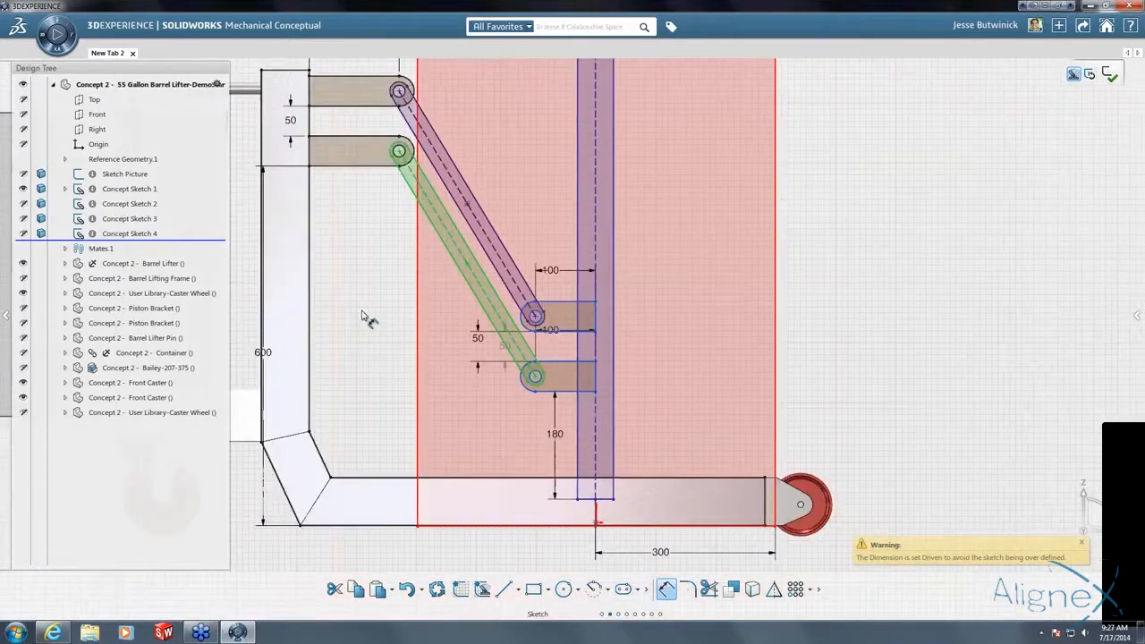
mouse_move(656, 252)
left_mouse_down()
mouse_move(670, 169)
mouse_move(671, 235)
mouse_move(636, 294)
mouse_move(666, 255)
left_mouse_up()
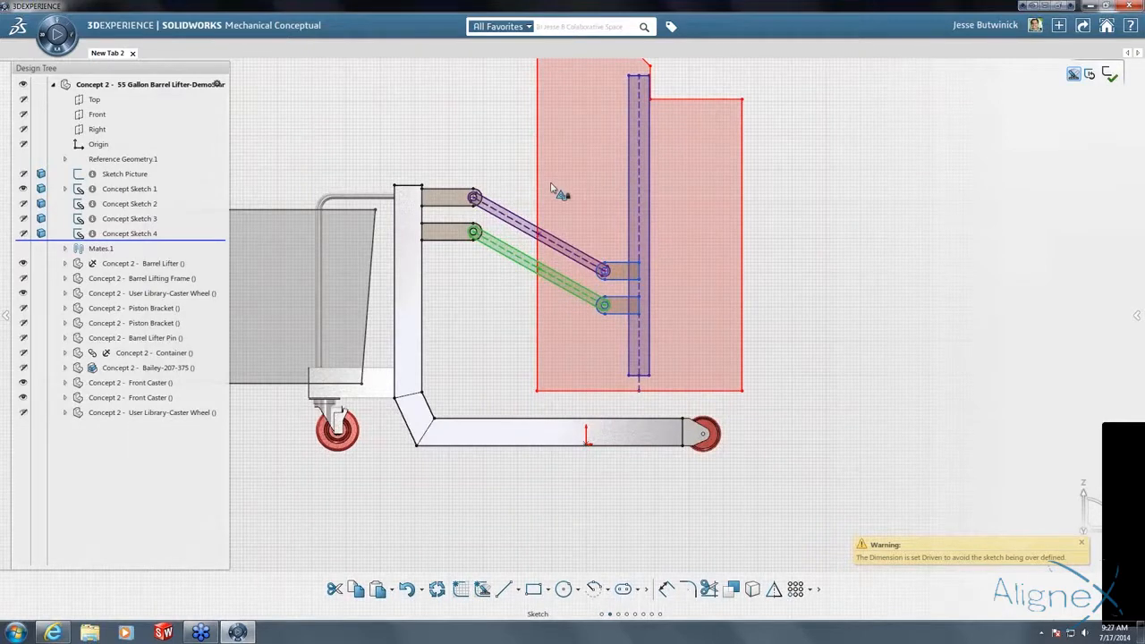
scroll(608, 169, "down", 2)
mouse_move(609, 169)
left_mouse_down()
mouse_move(537, 141)
mouse_move(567, 247)
mouse_move(556, 154)
mouse_move(460, 135)
mouse_move(539, 136)
mouse_move(590, 223)
mouse_move(559, 134)
mouse_move(567, 205)
mouse_move(552, 157)
mouse_move(578, 238)
mouse_move(579, 190)
left_mouse_up()
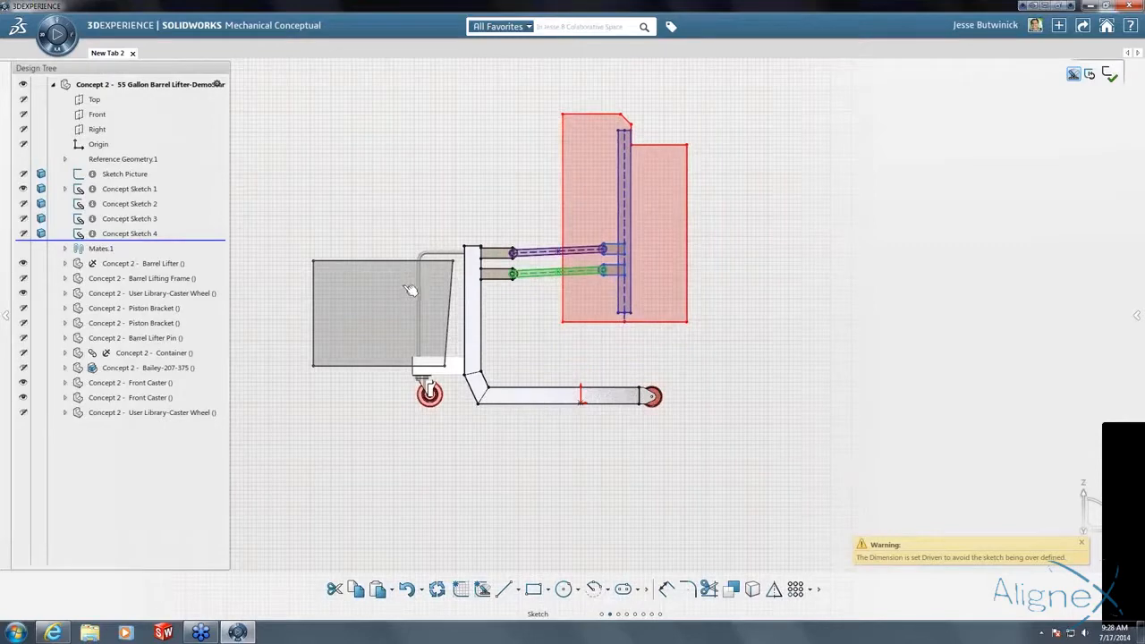
left_click(416, 188)
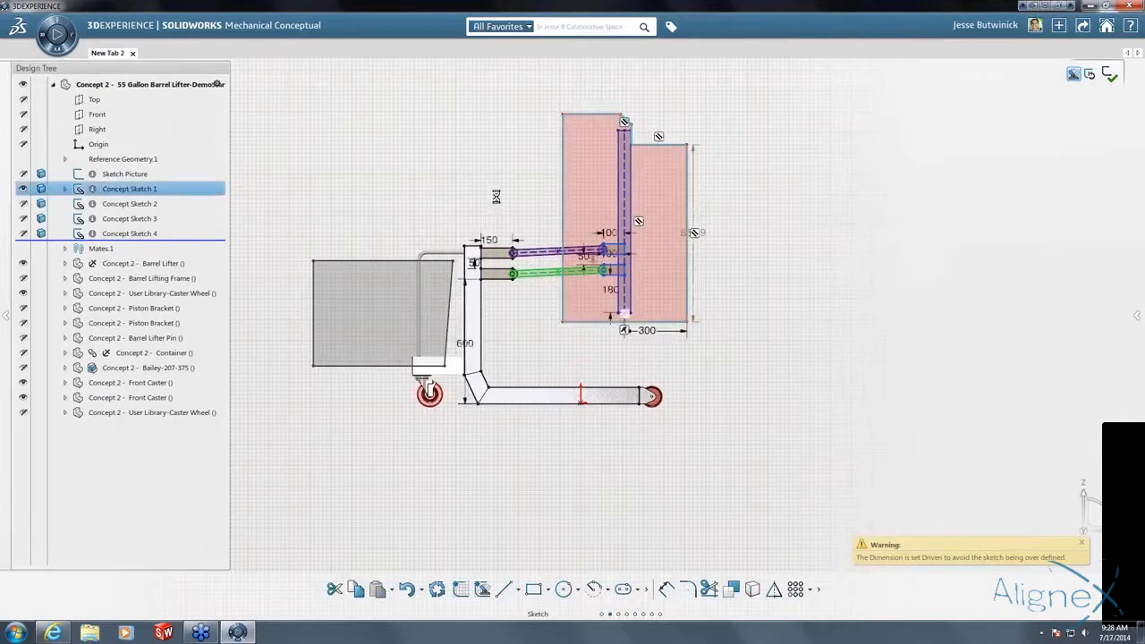
left_click_drag(496, 196, 568, 304)
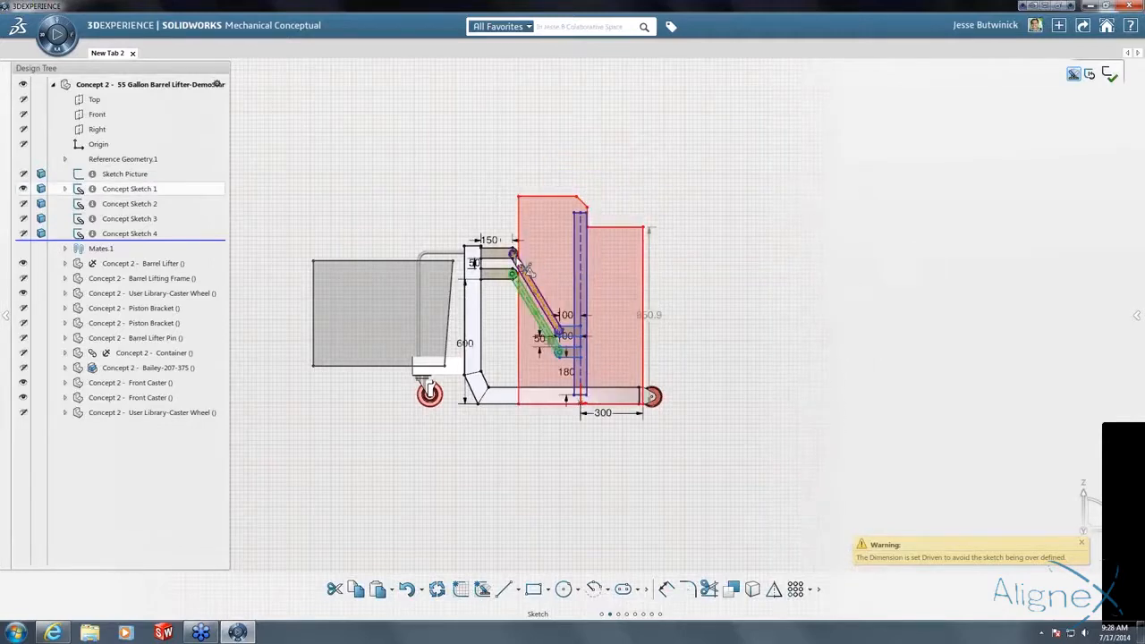
Lengthen the upper frame bracket by setting its hole-center distance to 250 mm.
scroll(529, 268, "down", 1)
scroll(519, 255, "down", 1)
left_click(512, 232)
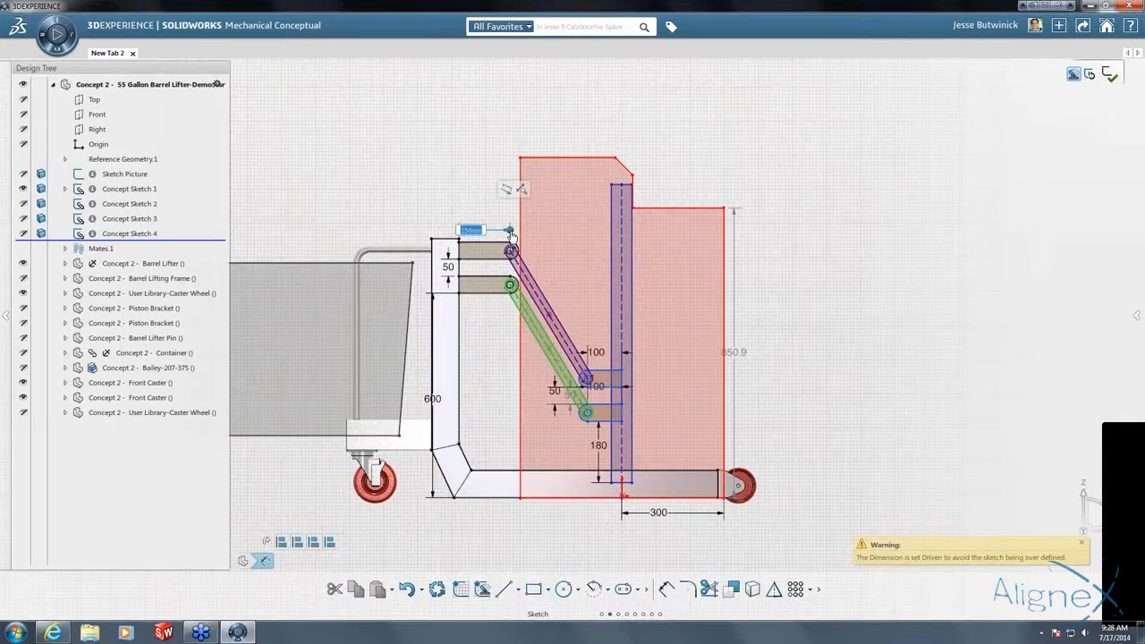
left_click_drag(512, 232, 546, 211)
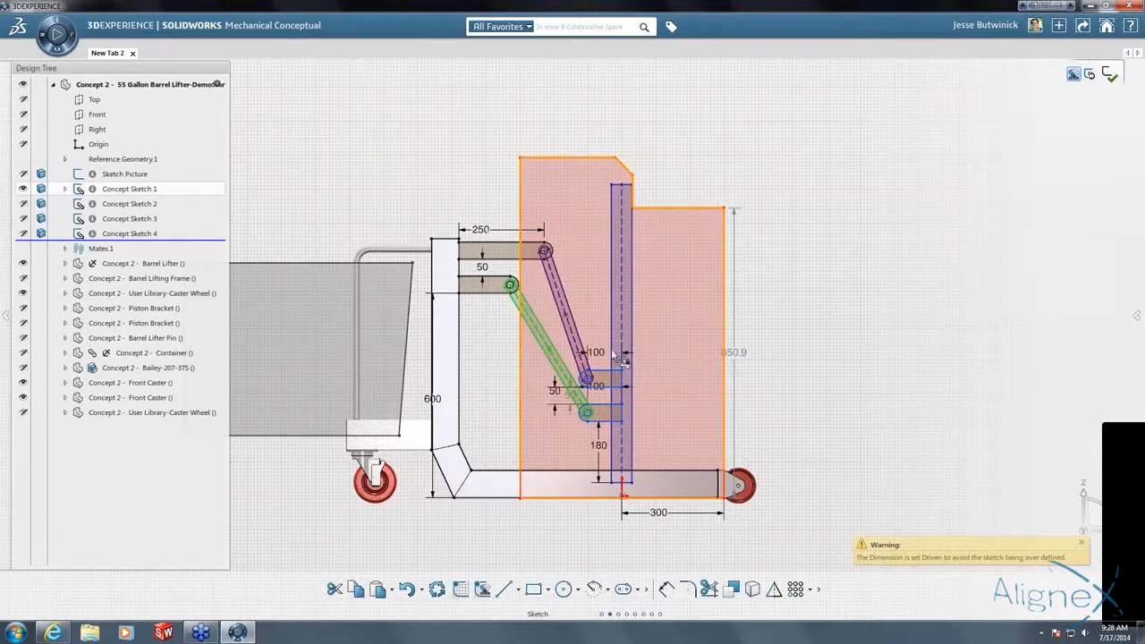
Increase the gap between the two mast brackets to 100 mm.
scroll(651, 376, "up", 3)
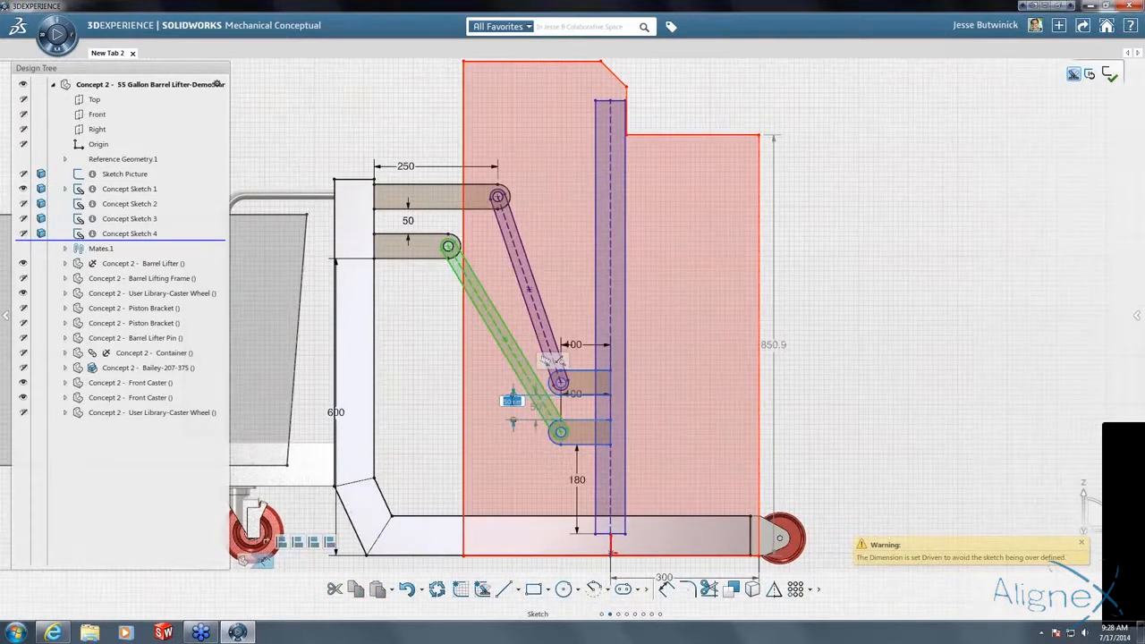
left_click(550, 361)
left_click_drag(535, 375, 526, 308)
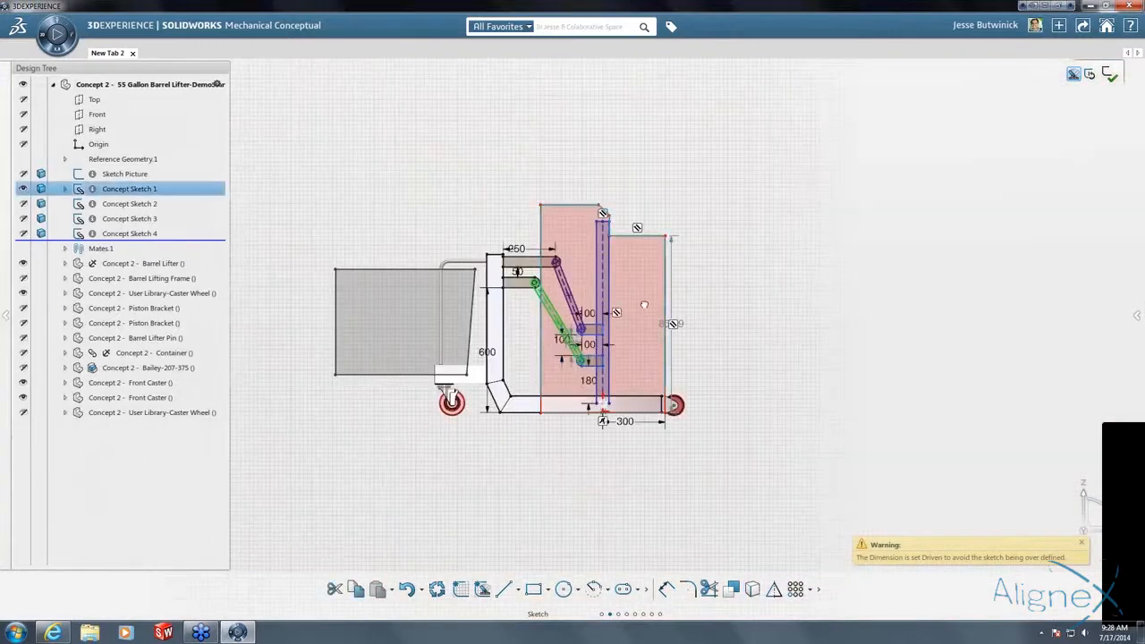
Create a 2D motion study for the lifter sketch and place it over the design tree, showing only the motion tree.
mouse_move(639, 302)
left_mouse_down()
mouse_move(677, 263)
mouse_move(629, 182)
mouse_move(575, 179)
mouse_move(506, 204)
mouse_move(524, 192)
mouse_move(567, 205)
mouse_move(597, 234)
mouse_move(605, 282)
mouse_move(659, 274)
mouse_move(672, 200)
mouse_move(524, 169)
mouse_move(498, 183)
mouse_move(572, 170)
mouse_move(626, 201)
mouse_move(582, 228)
mouse_move(521, 220)
mouse_move(546, 244)
mouse_move(477, 228)
left_mouse_up()
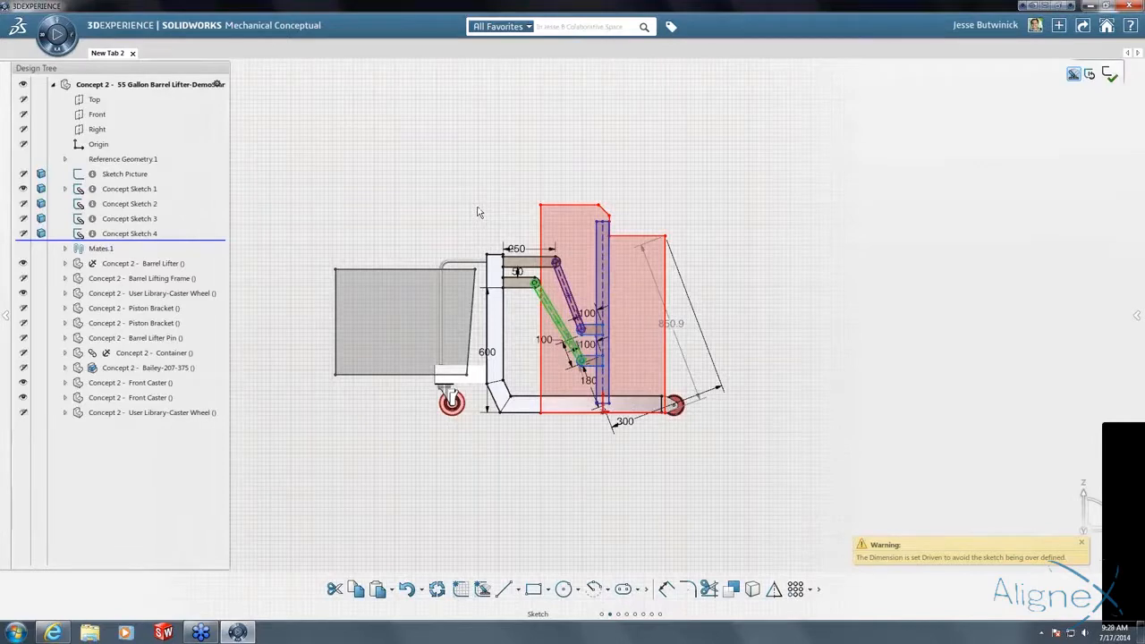
left_click(593, 607)
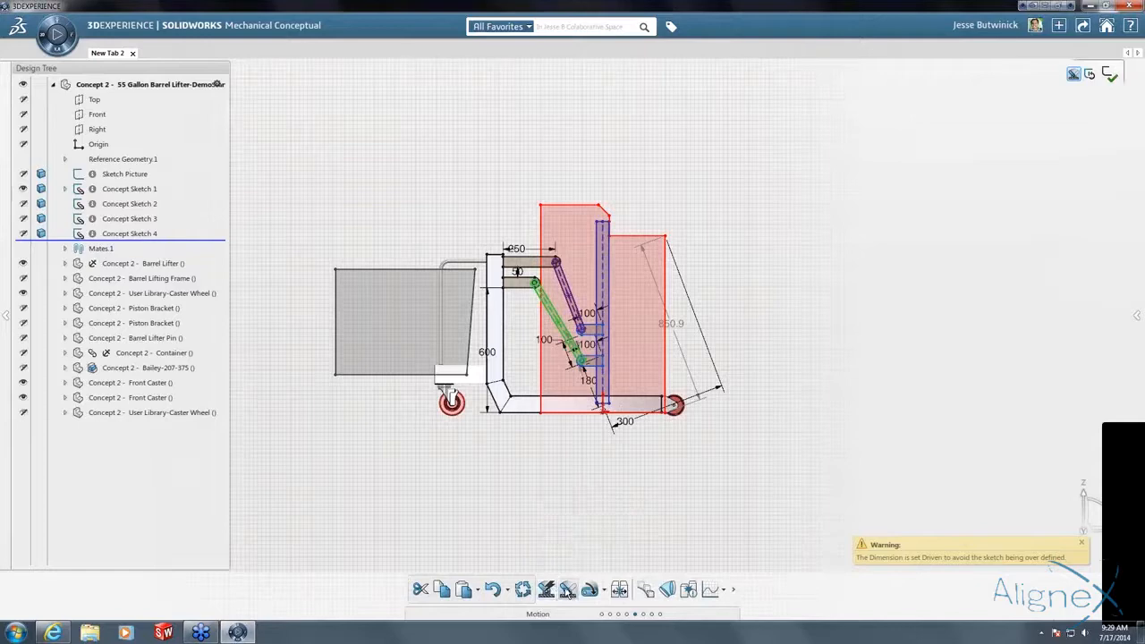
left_click(590, 591)
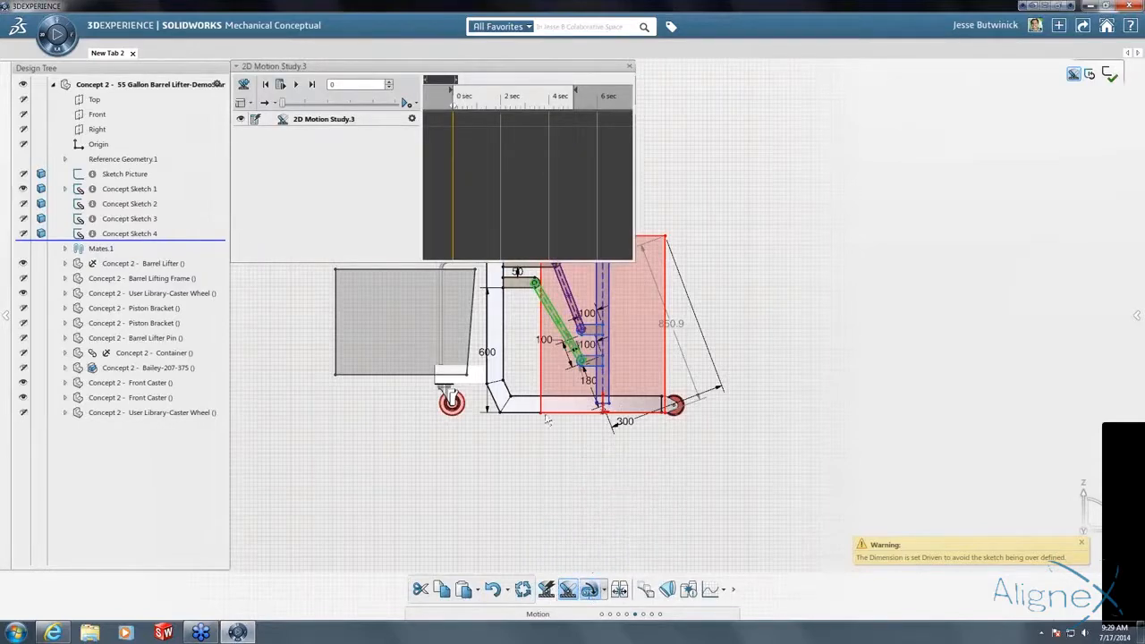
left_click_drag(366, 68, 154, 380)
left_click(29, 412)
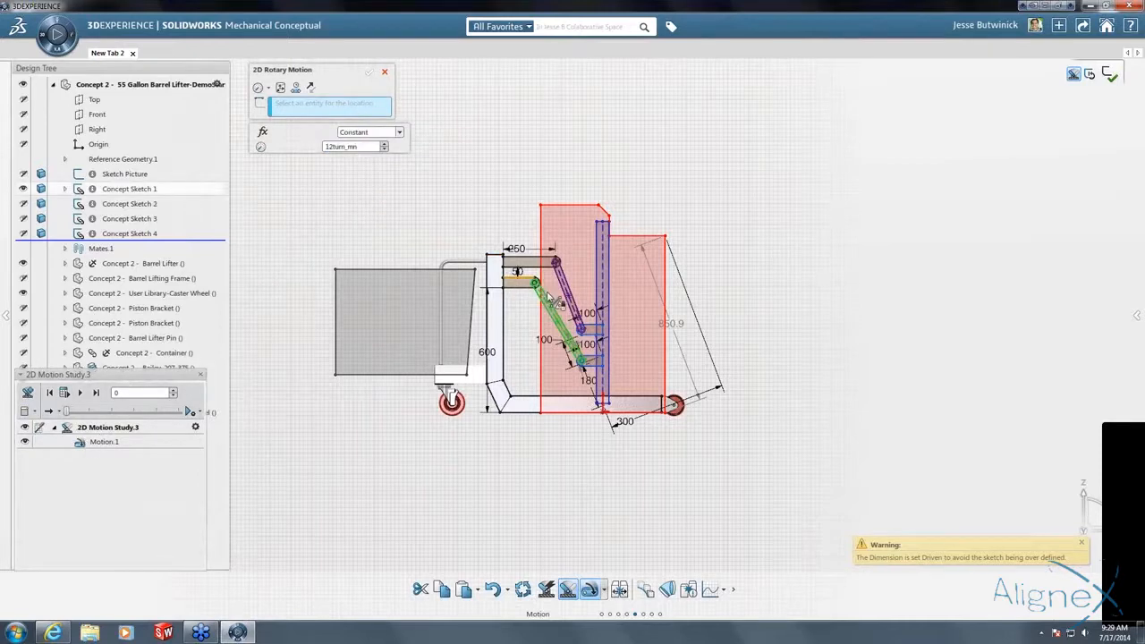
Add a rotary motion with a Step function lasting 2 seconds to the green lower link bar.
scroll(548, 300, "down", 1)
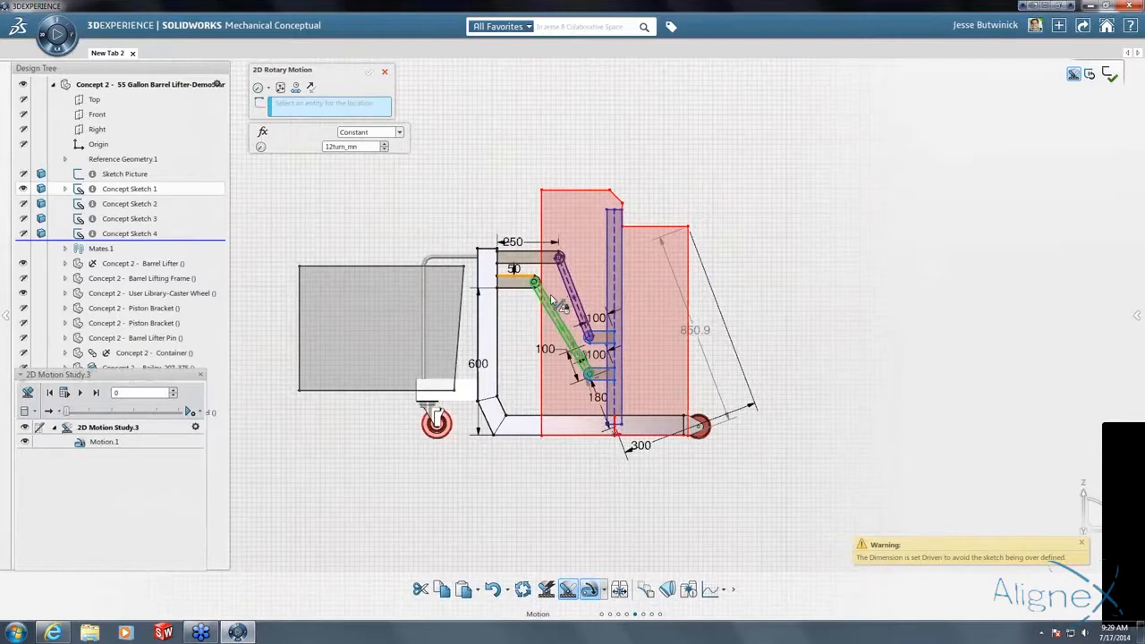
scroll(551, 295, "down", 9)
left_click(560, 315)
scroll(655, 336, "up", 9)
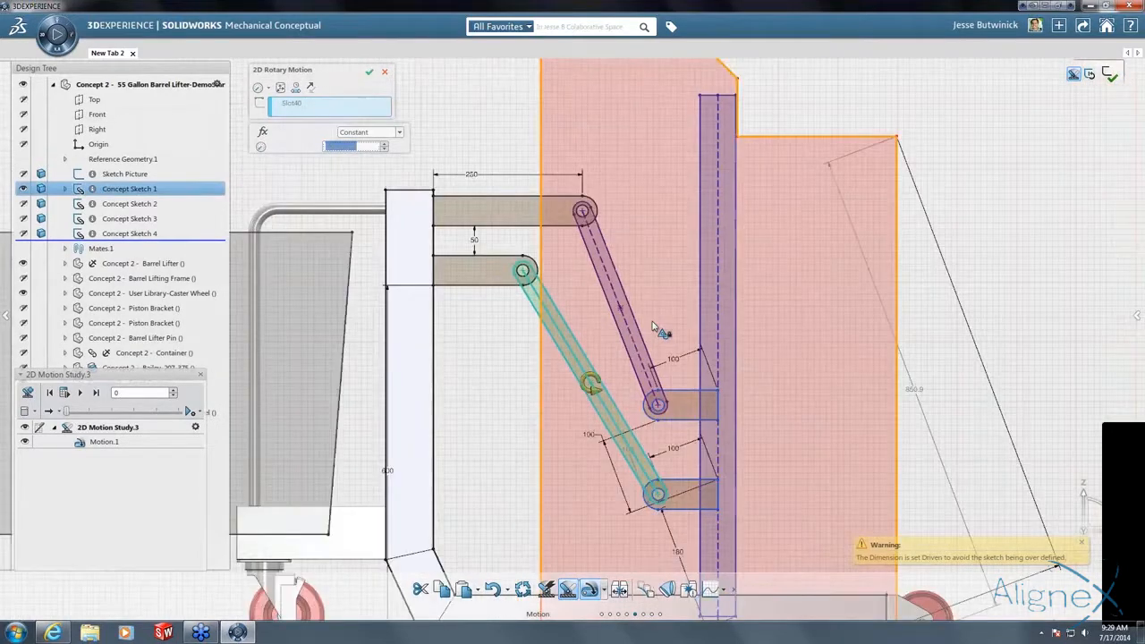
left_click_drag(356, 145, 315, 156)
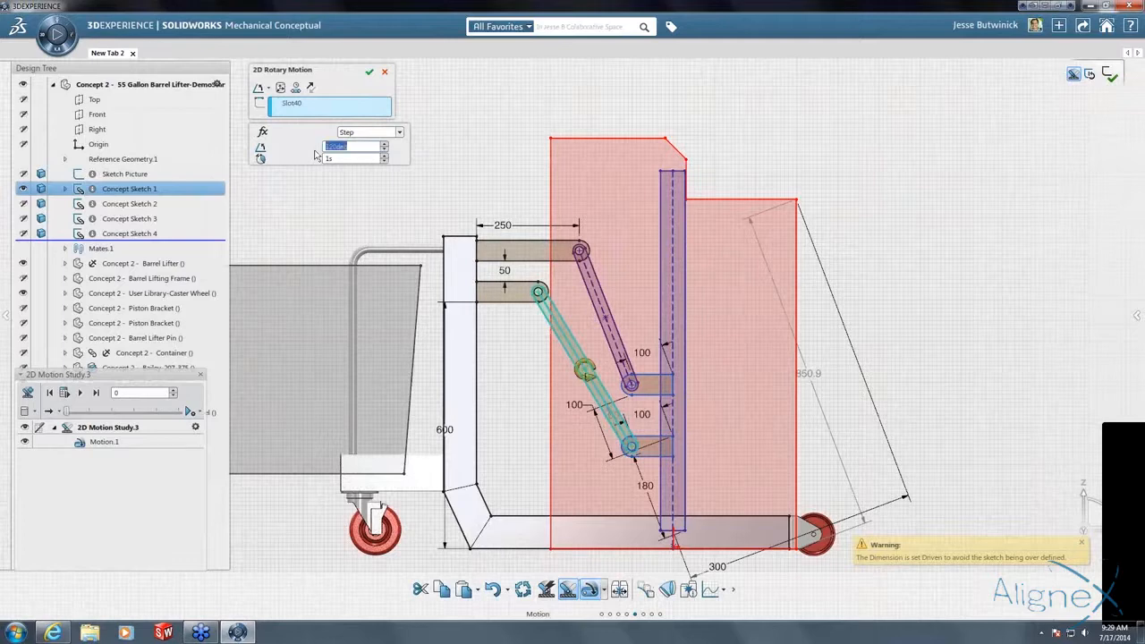
double_click(340, 158)
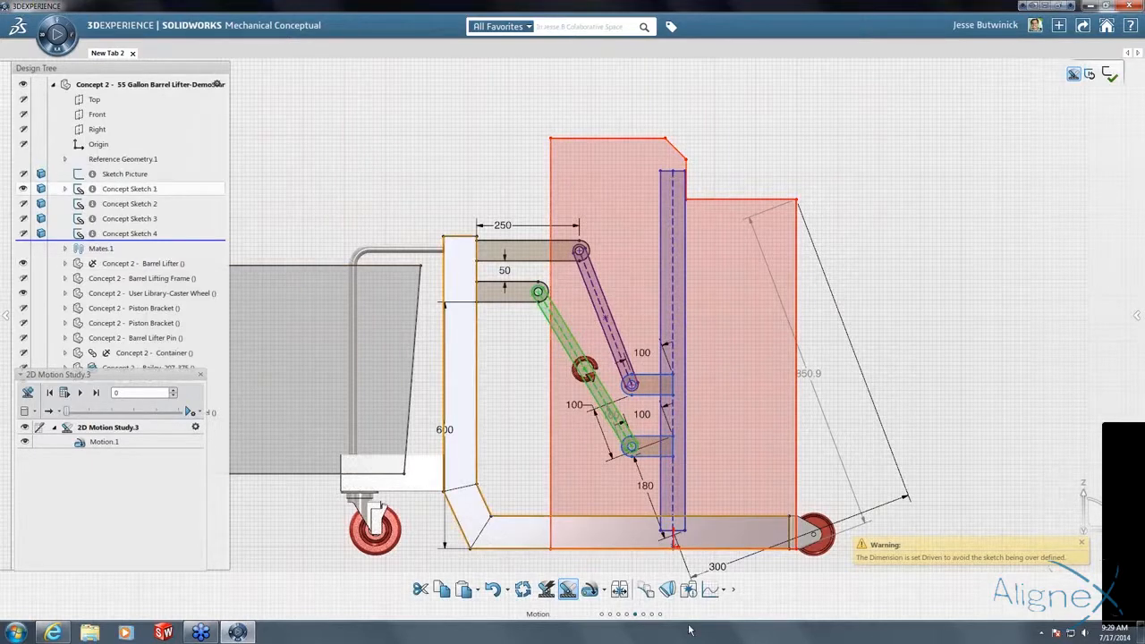
Add a second Step rotary motion to the green lower link bar with a 3 s start time and a 2 s duration.
left_click(591, 590)
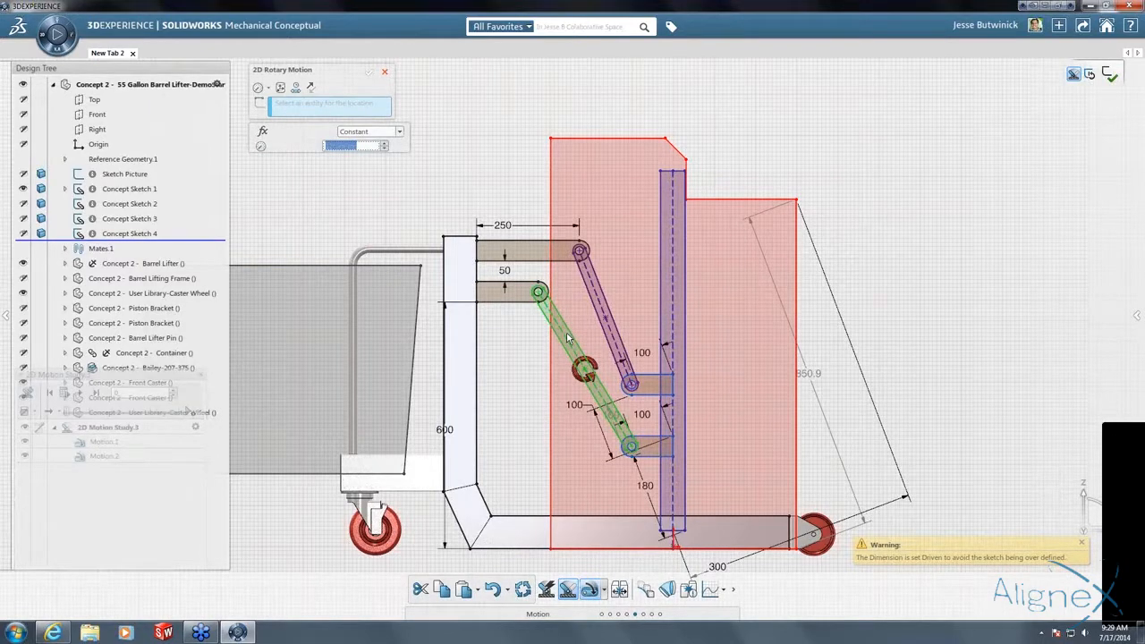
left_click(567, 338)
scroll(567, 338, "down", 5)
left_click(265, 87)
left_click(268, 117)
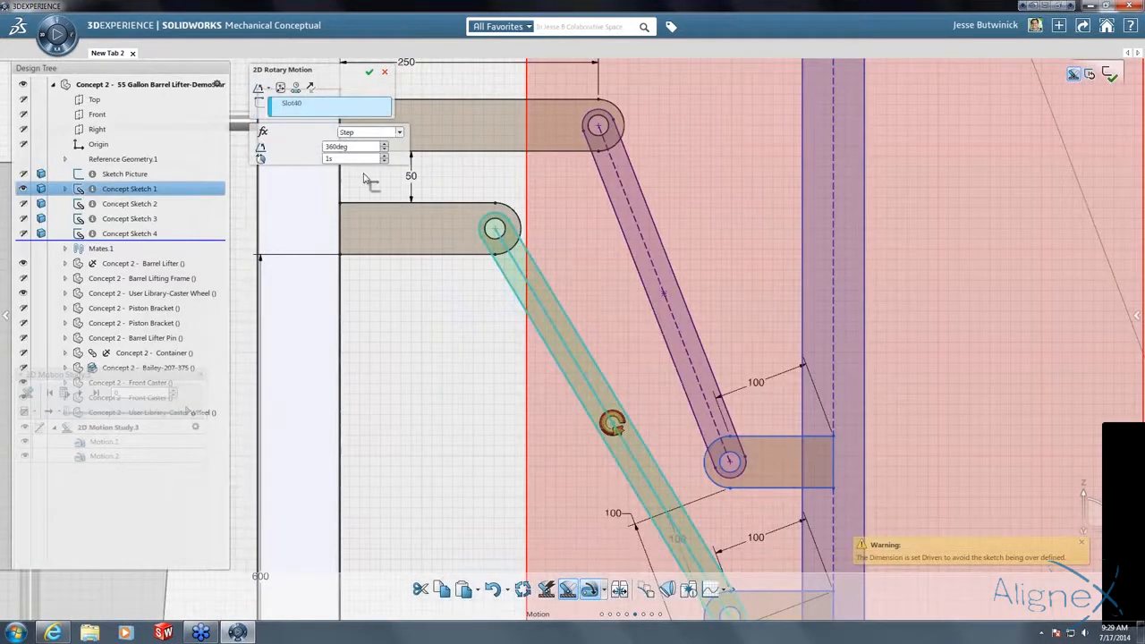
scroll(366, 179, "up", 2)
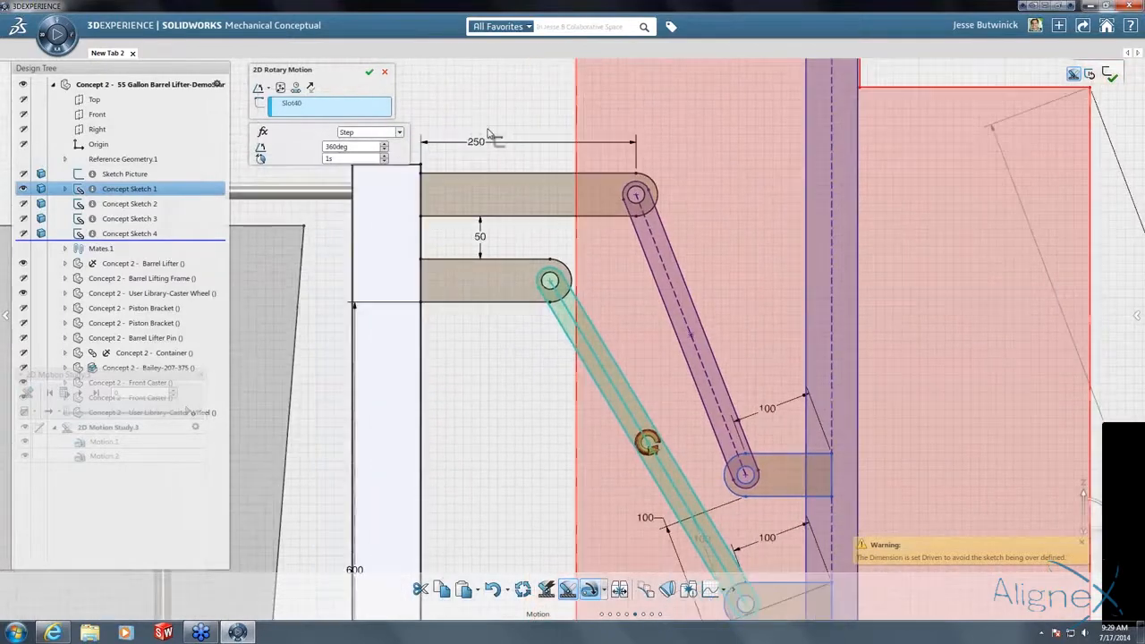
scroll(488, 133, "up", 1)
scroll(488, 133, "up", 1)
left_click(295, 87)
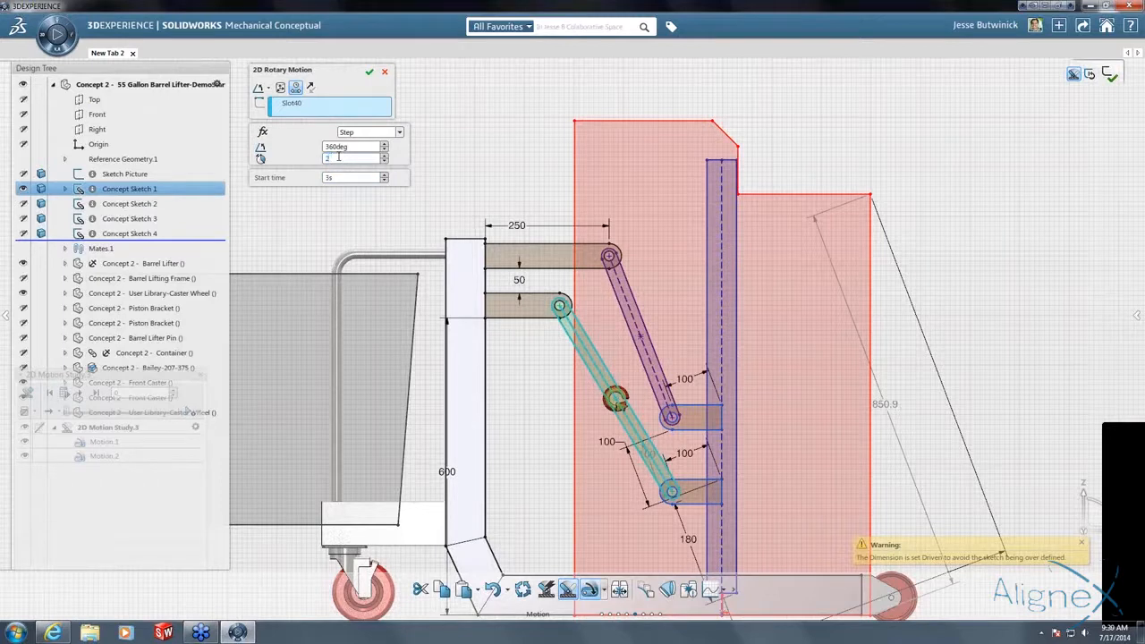
left_click(371, 74)
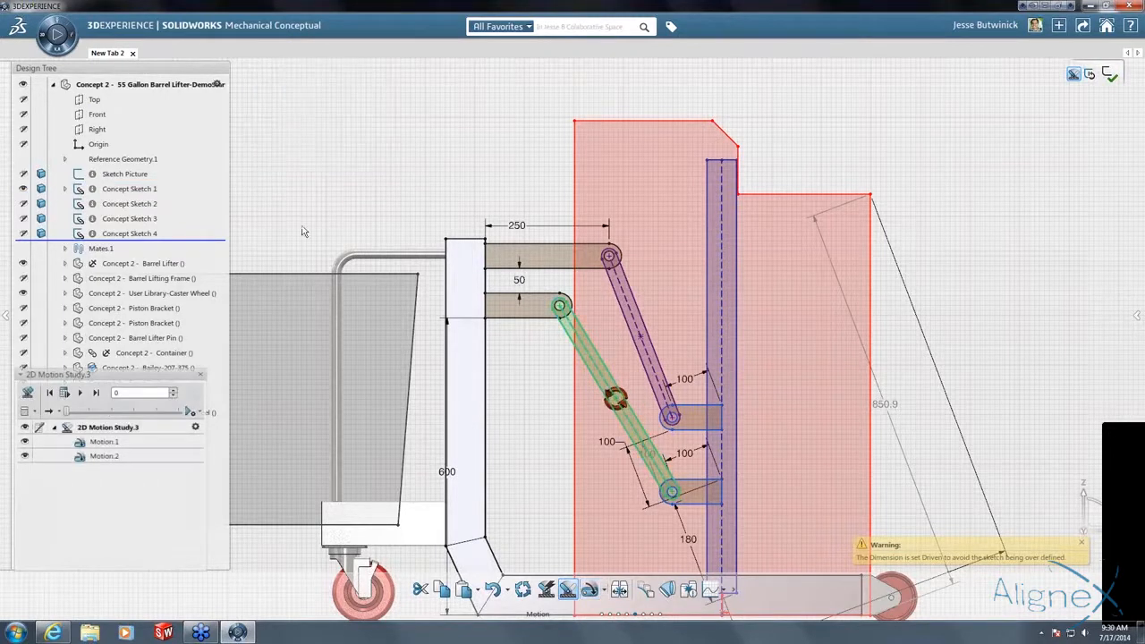
Show the motion study's full timeline, then edit the second rotary motion's angle and reverse its direction.
left_click(29, 411)
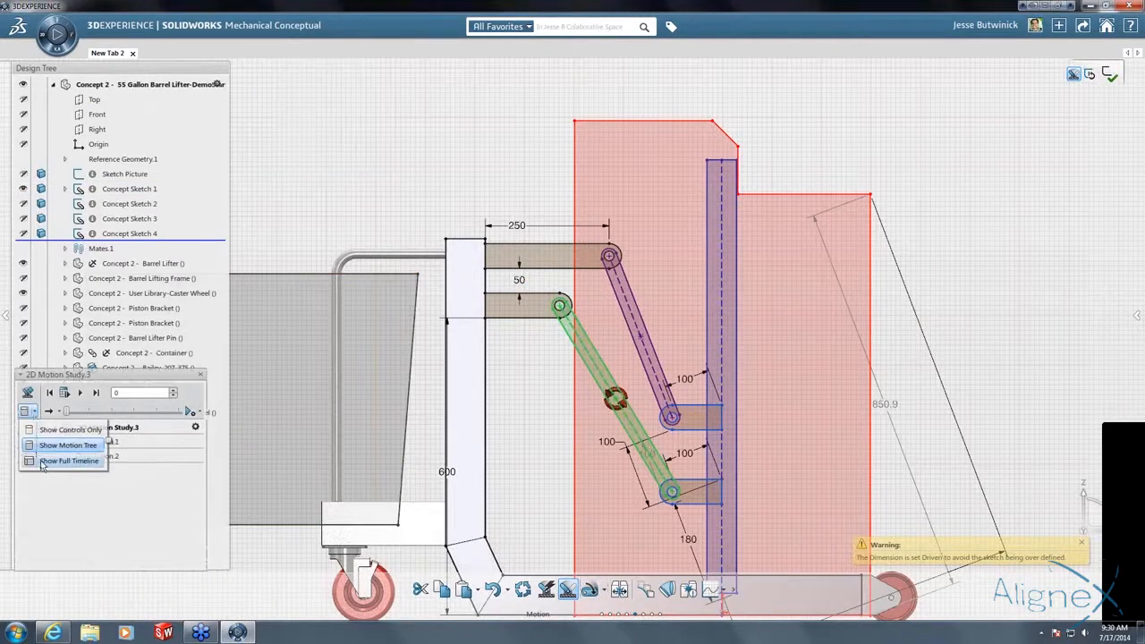
left_click(62, 459)
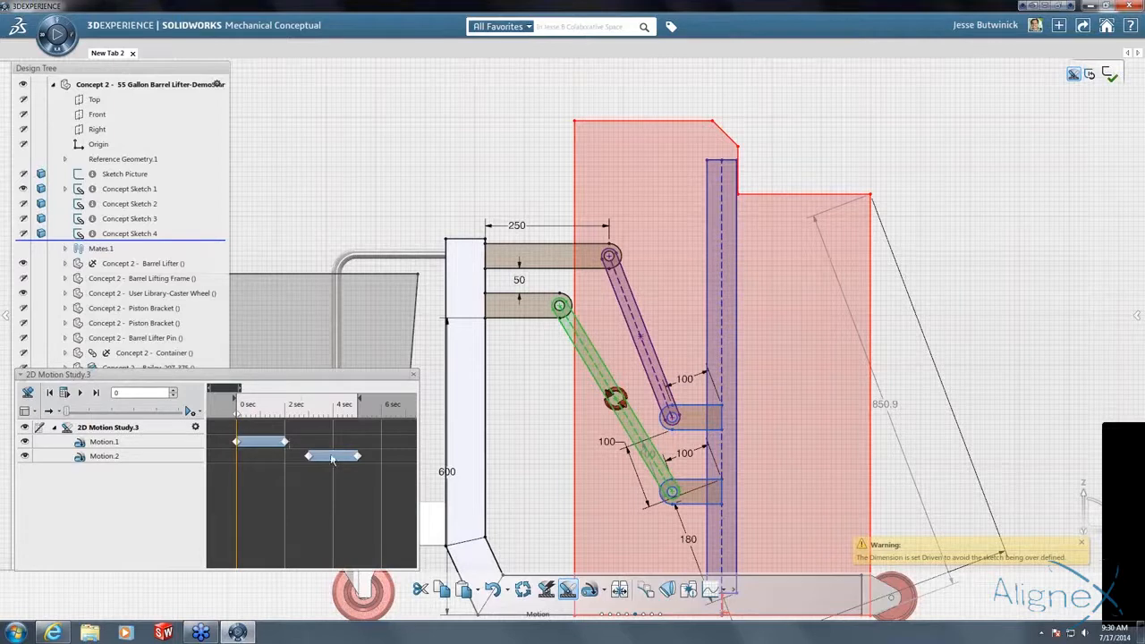
left_click(98, 457)
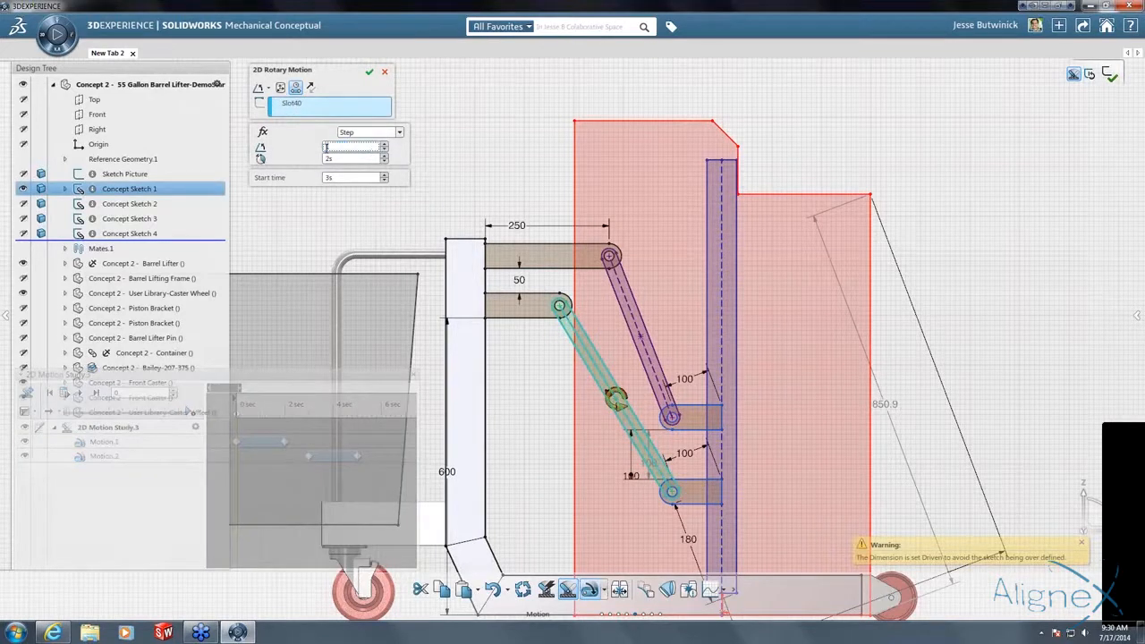
left_click(314, 91)
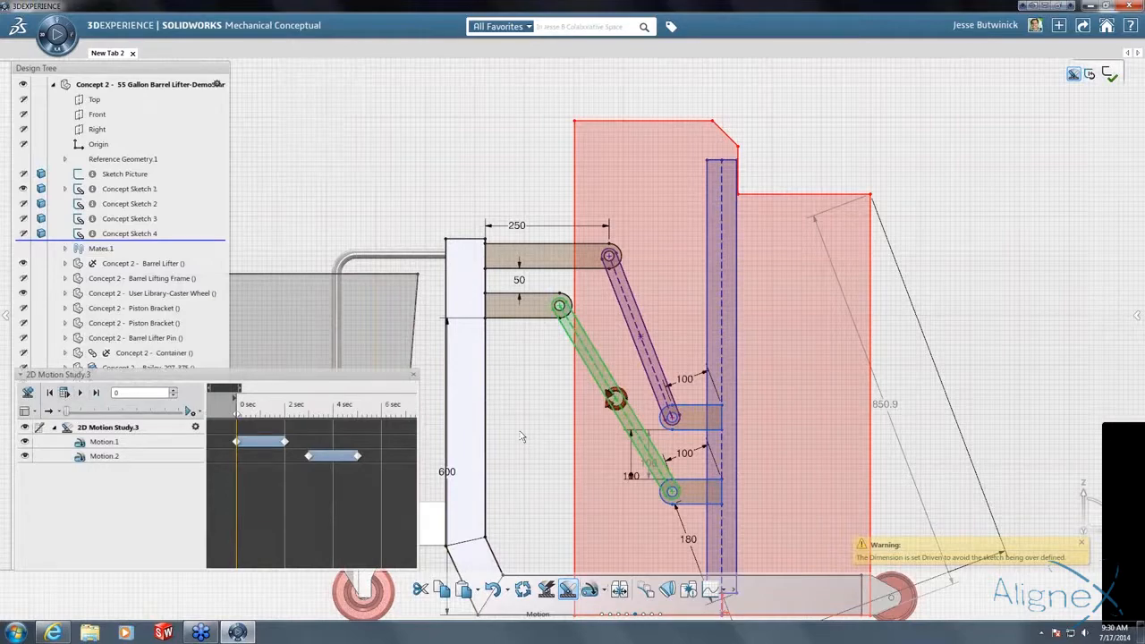
Calculate the motion study and replay the barrel's lifting and lowering from the start.
key("f")
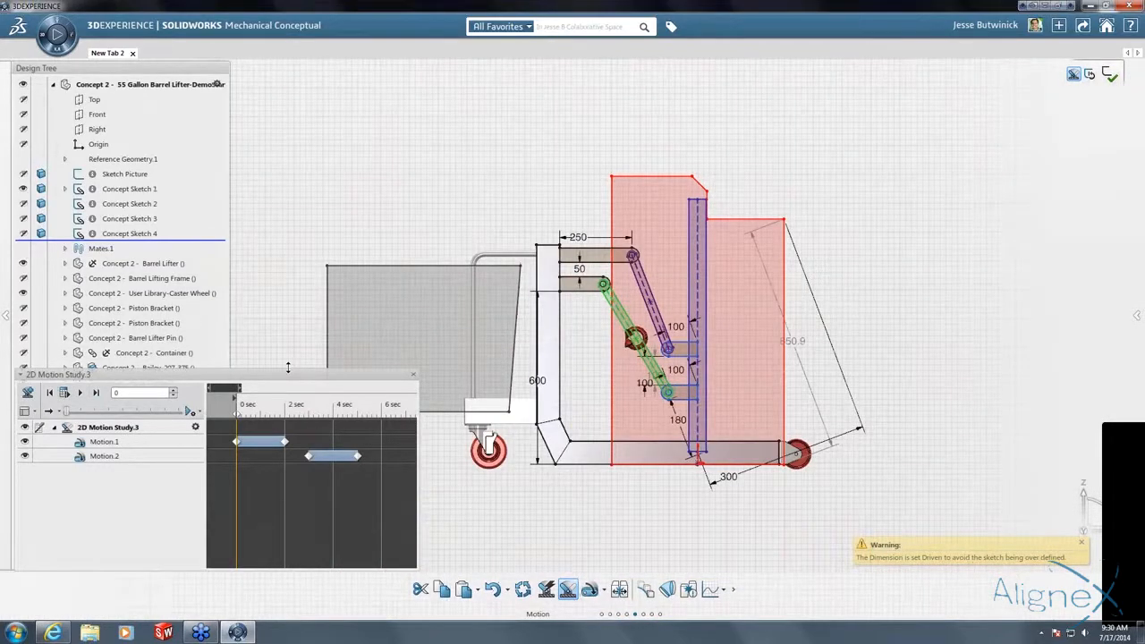
scroll(327, 360, "up", 2)
left_click(63, 393)
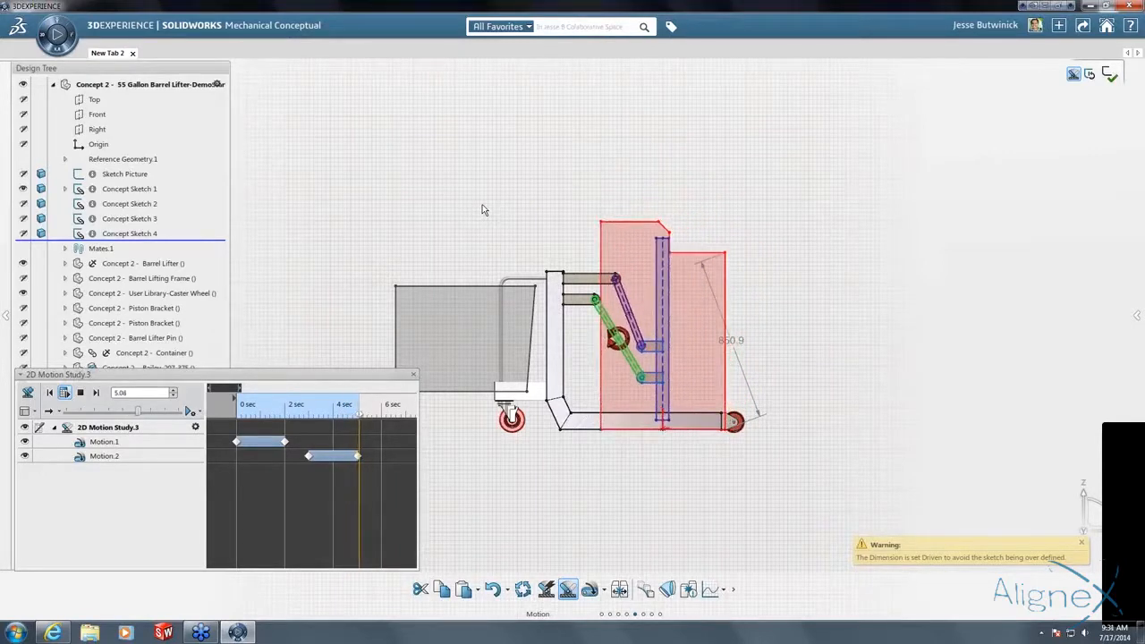
left_click(78, 394)
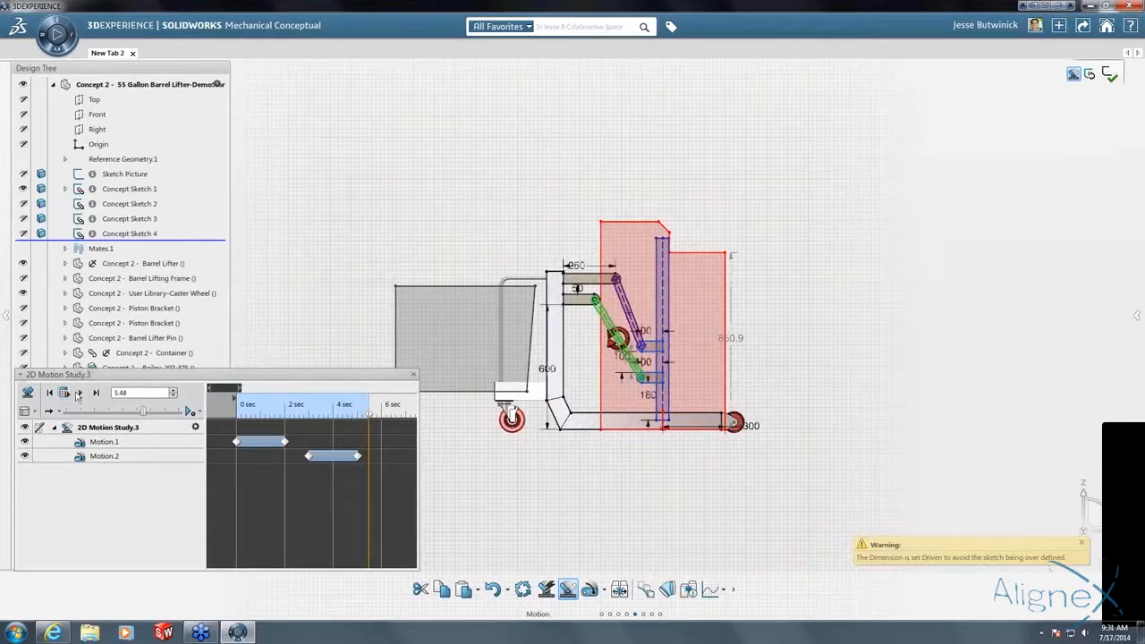
left_click(49, 393)
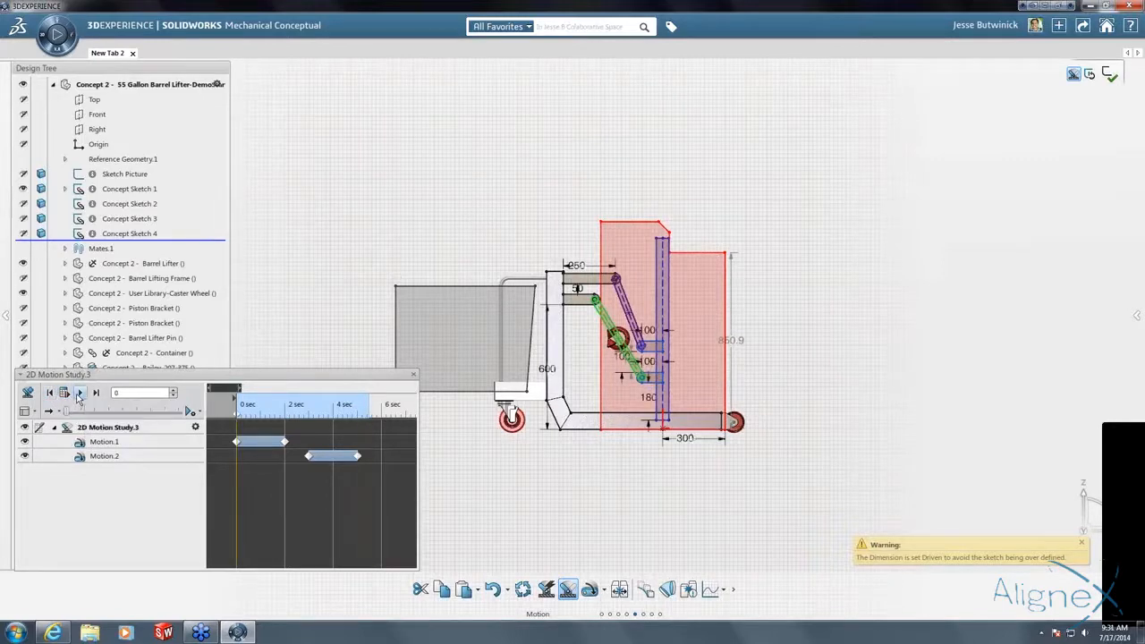
left_click(79, 393)
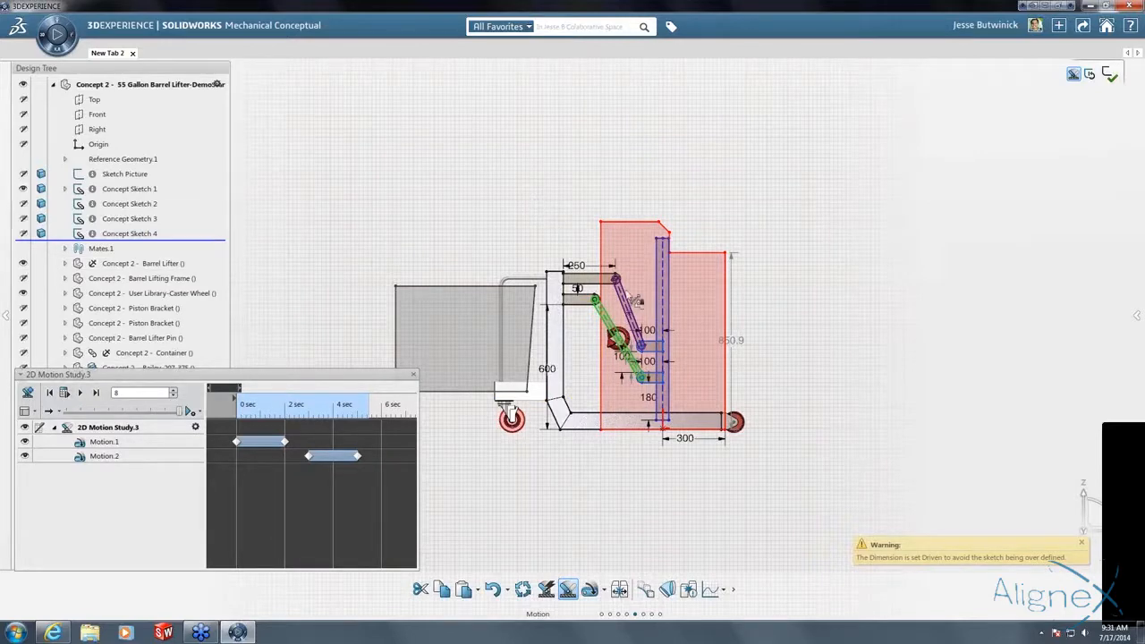
Set the dimension from the mast centerline to the barrel's outer edge to 50 mm and recalculate the motion study.
scroll(699, 440, "up", 4)
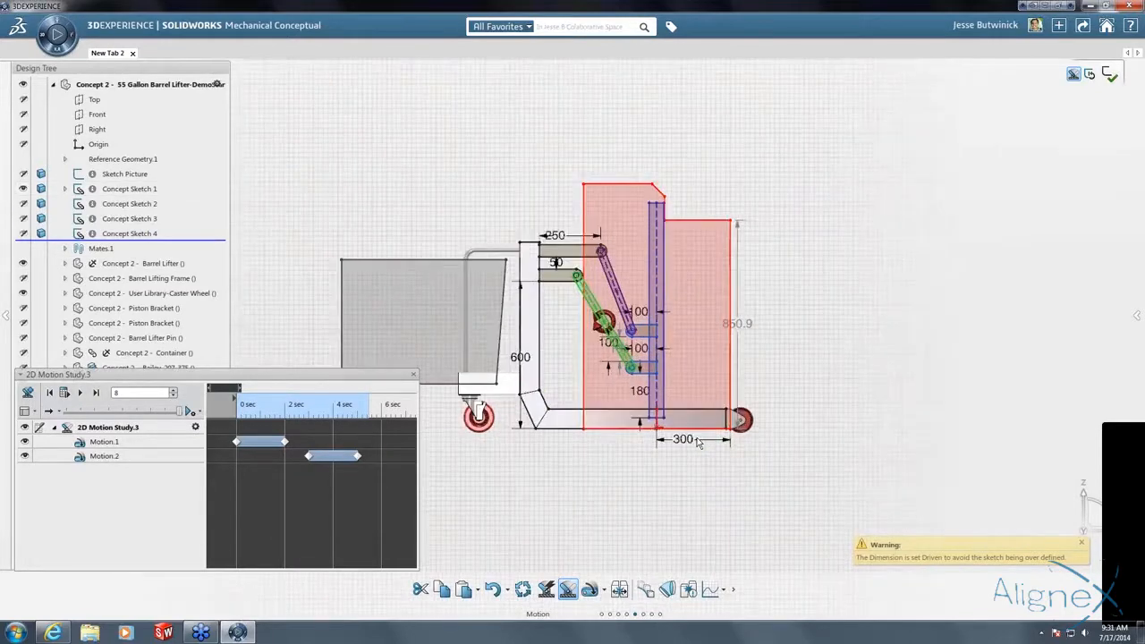
double_click(677, 439)
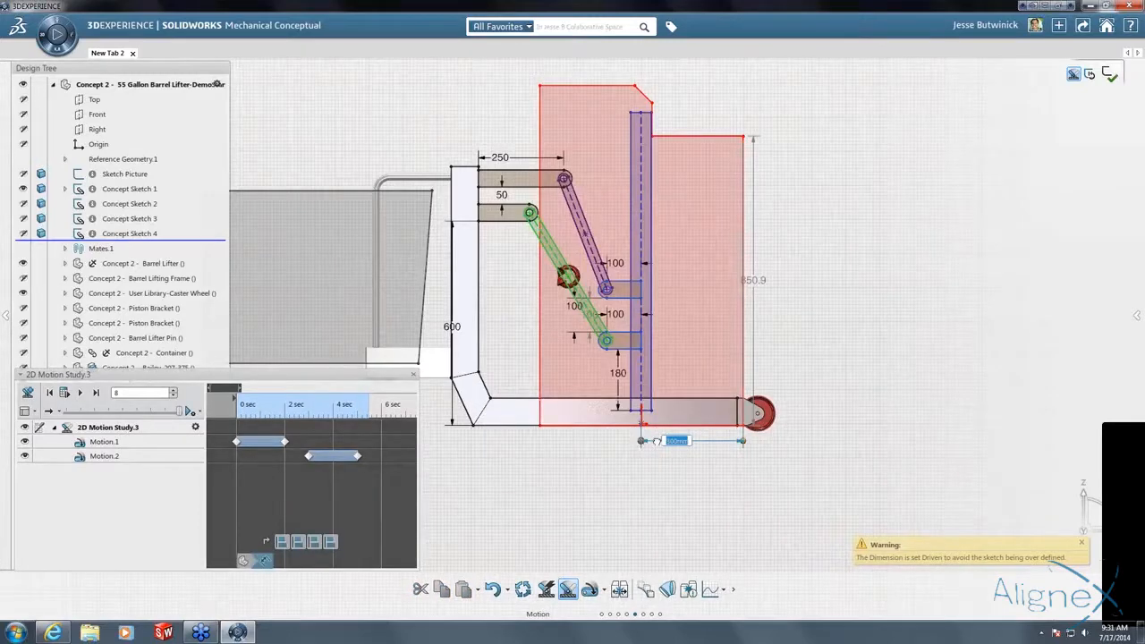
left_click_drag(705, 439, 731, 416)
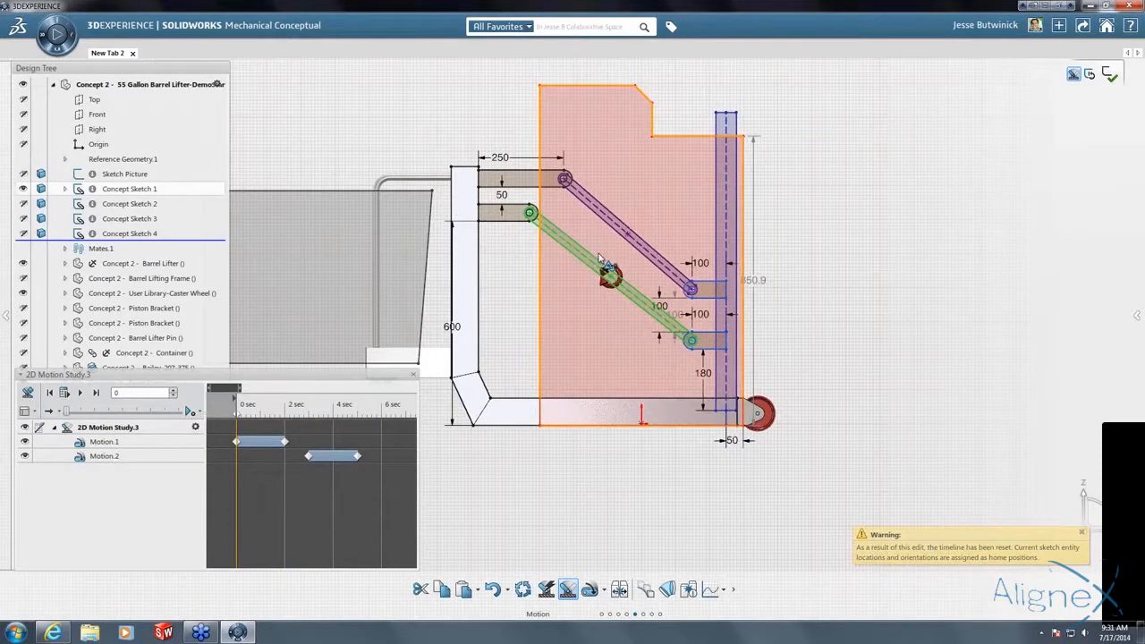
left_click(64, 392)
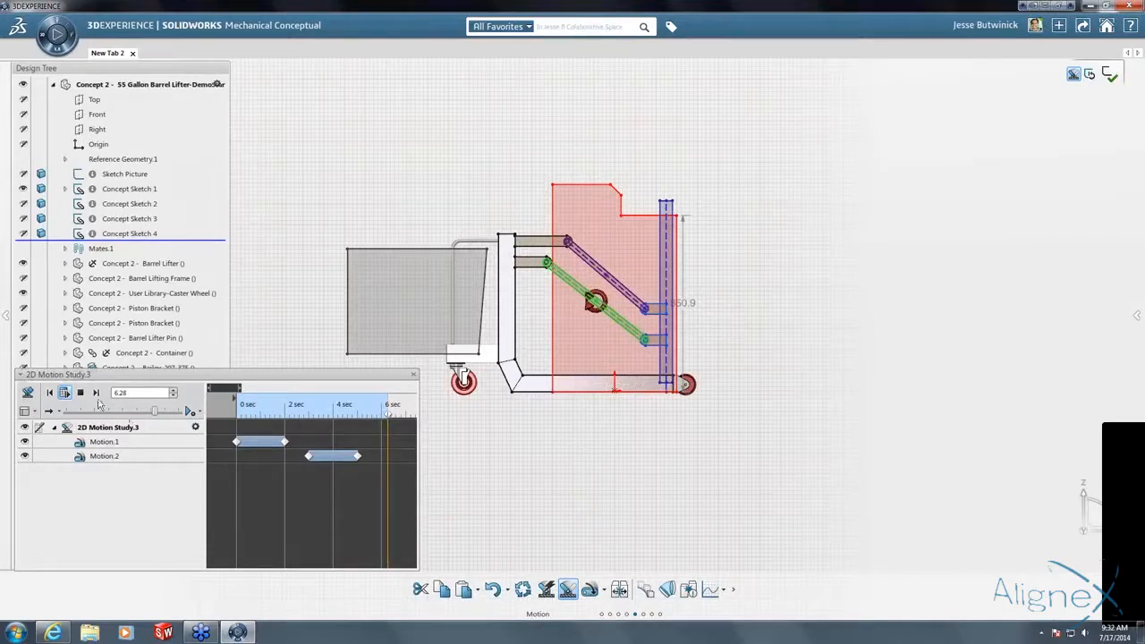
left_click(80, 393)
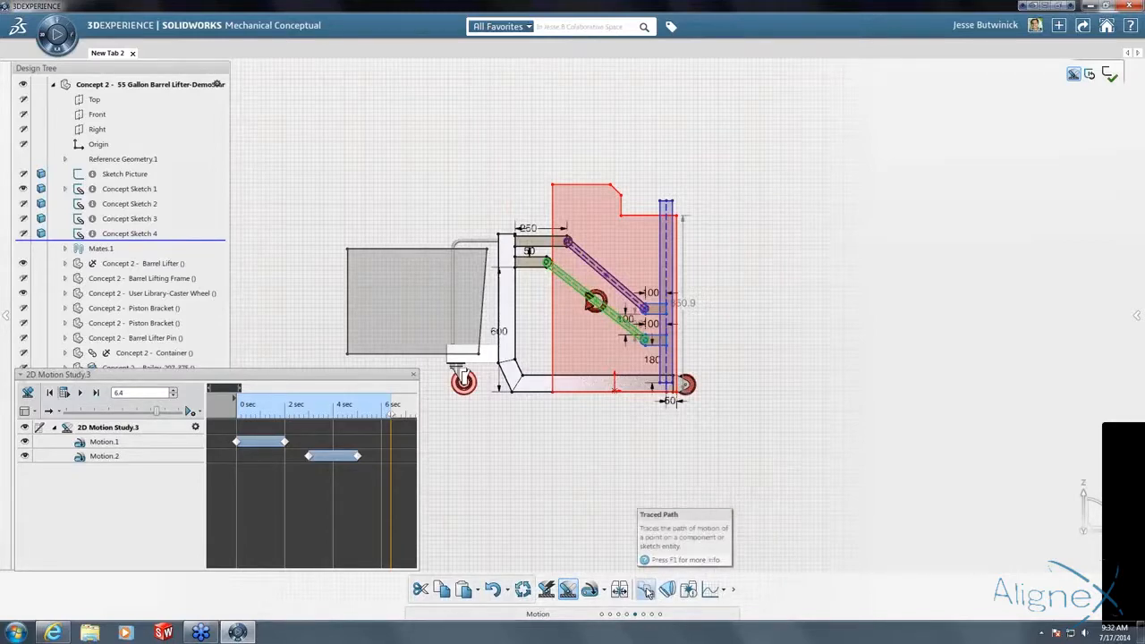
Add a Traced Path result for the barrel outline's two upper outer corner points.
left_click(646, 590)
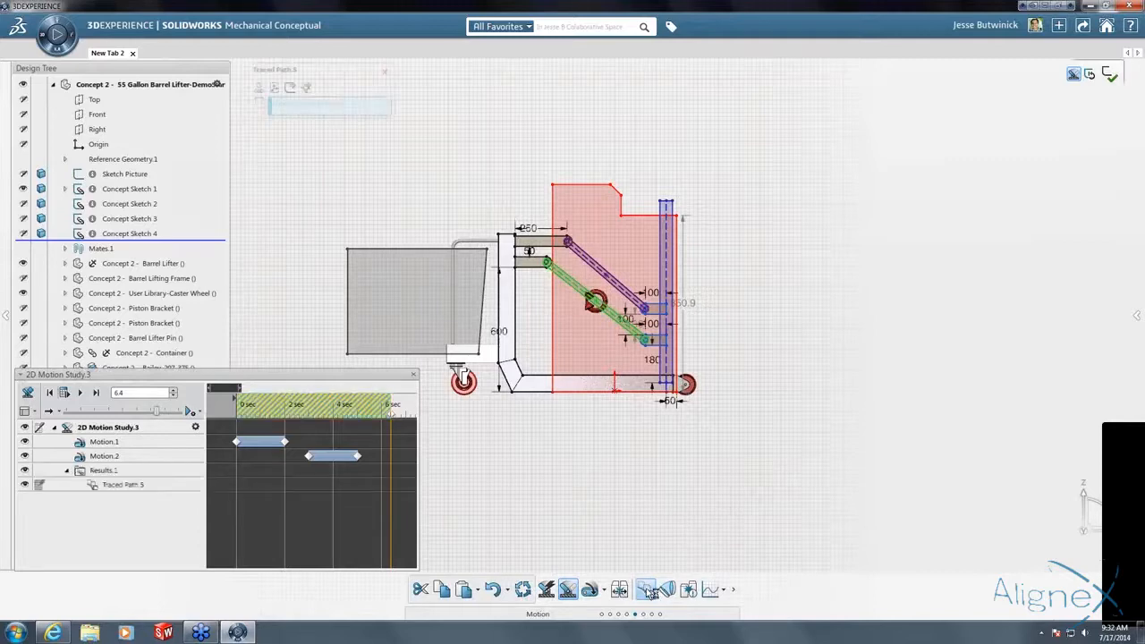
left_click(554, 187)
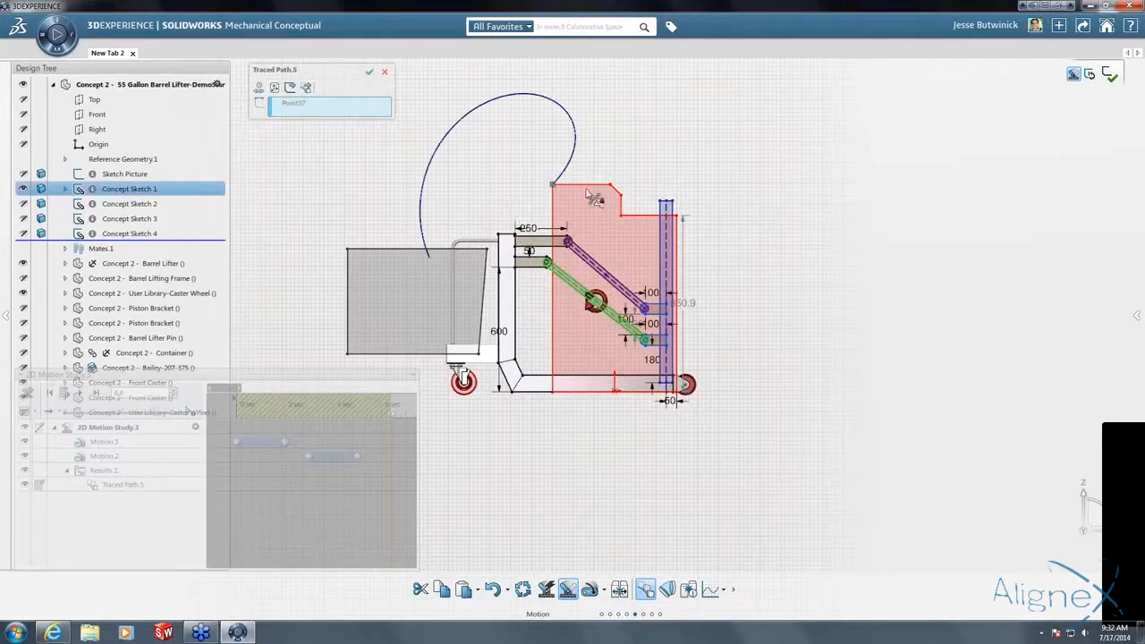
left_click(685, 223)
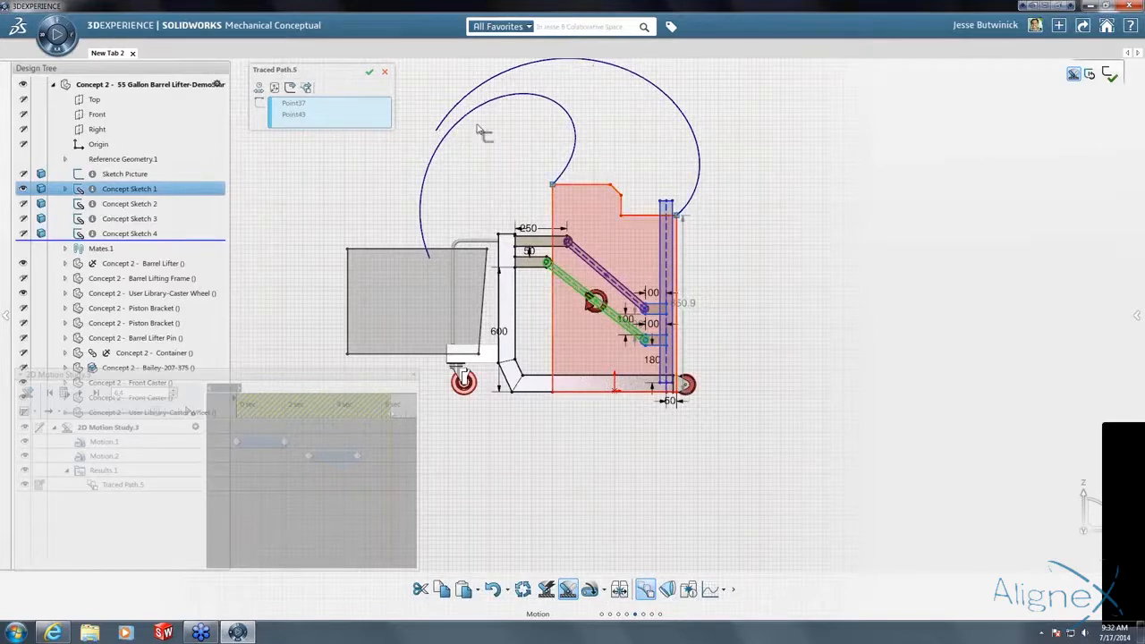
left_click(368, 71)
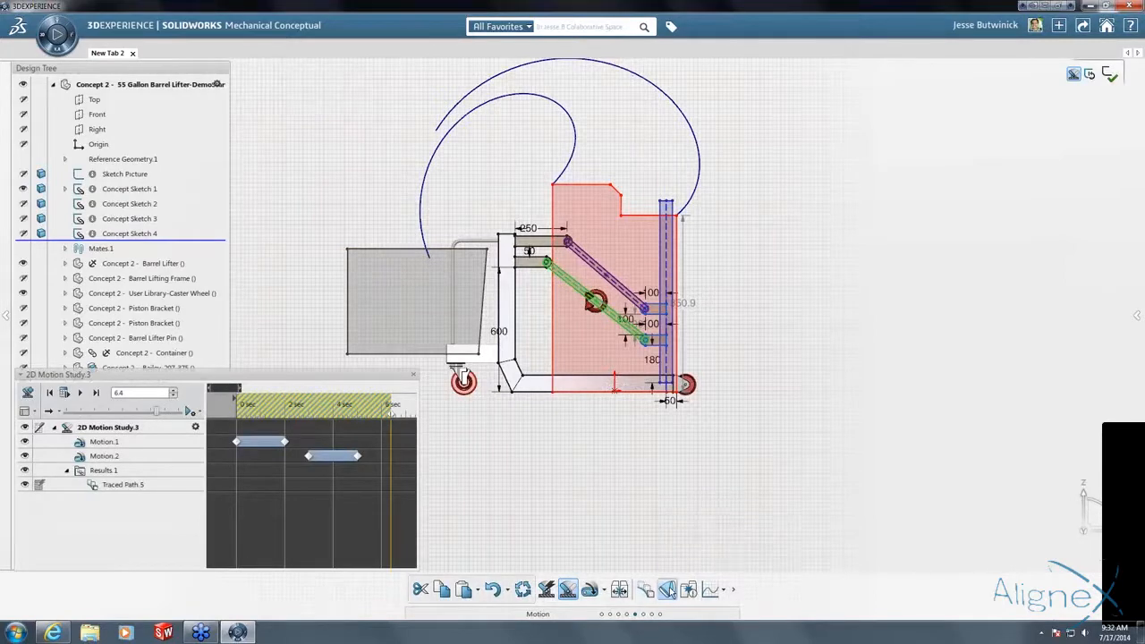
Add a Swept Area result for the barrel and play back the motion study.
left_click(667, 591)
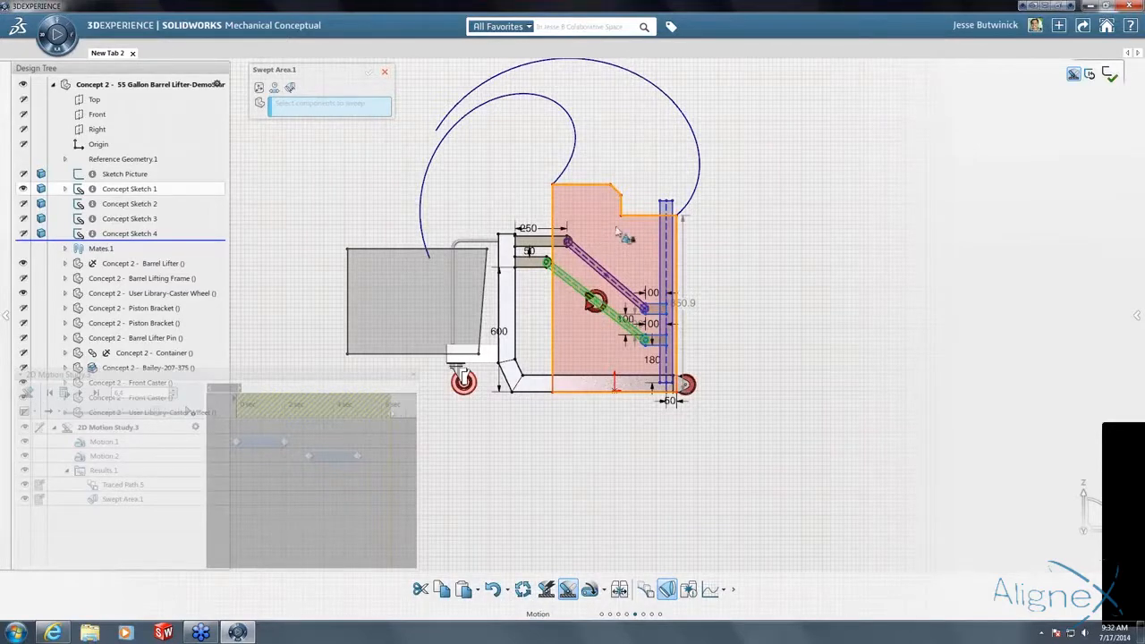
left_click(604, 234)
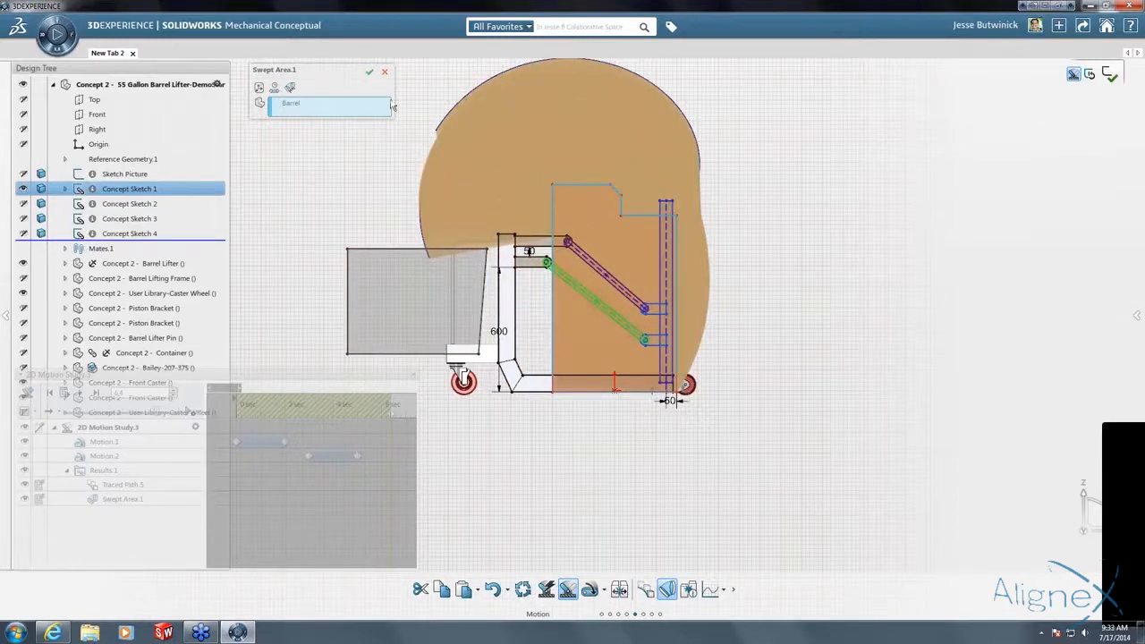
left_click(368, 72)
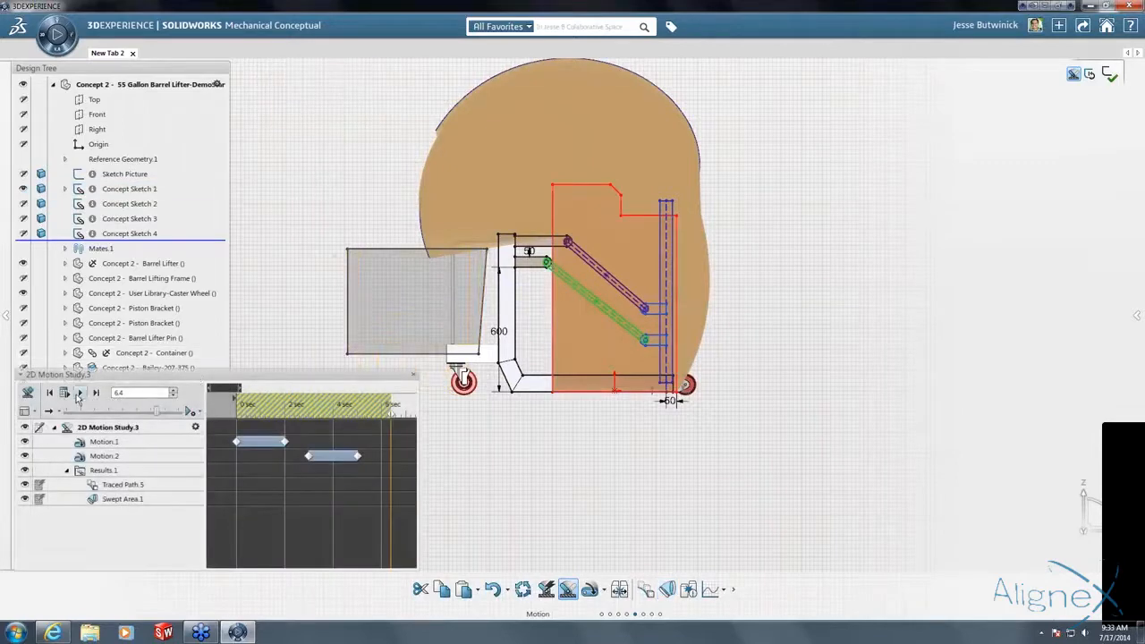
left_click(79, 392)
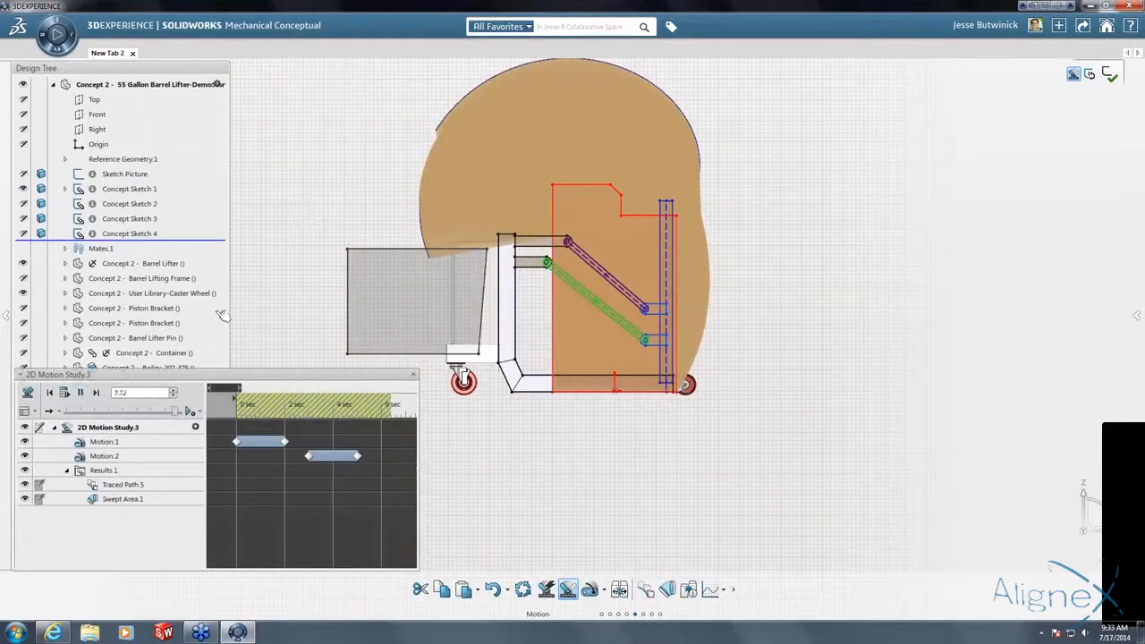
Add a Clash Alert result between the barrel and the container and recalculate the motion study.
left_click(76, 395)
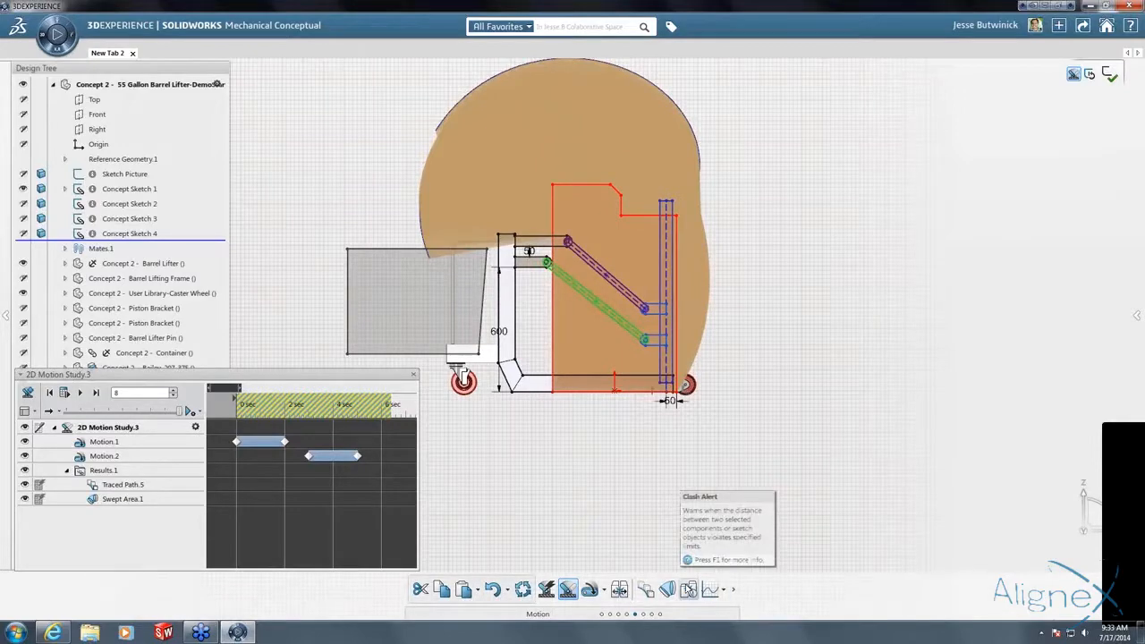
left_click(687, 589)
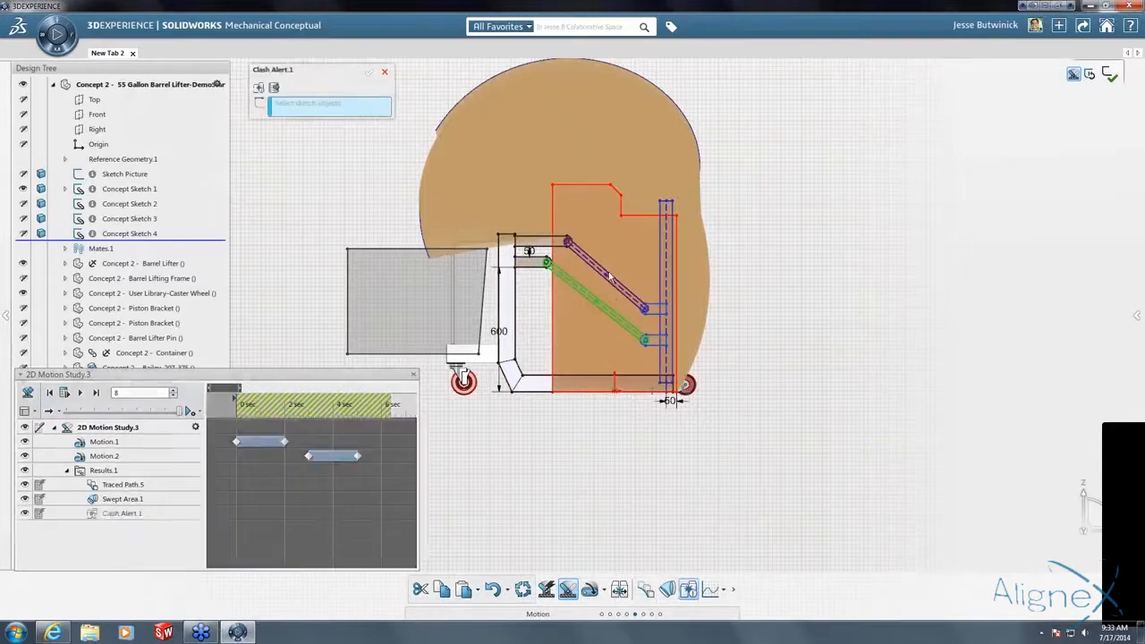
left_click(592, 211)
left_click(411, 285)
left_click(370, 74)
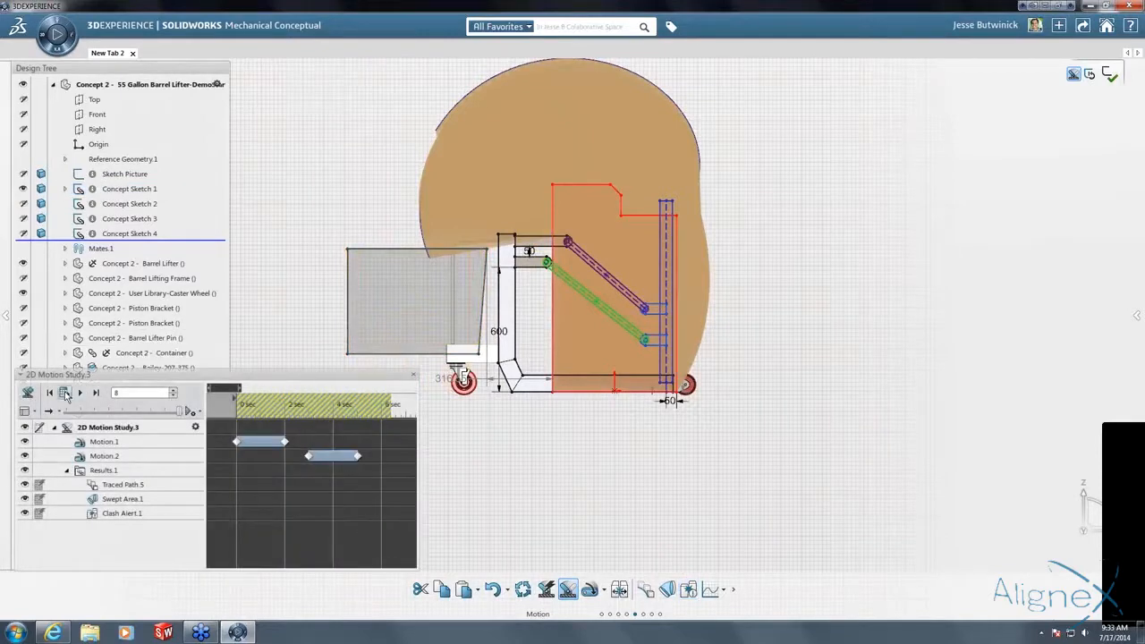
left_click(64, 394)
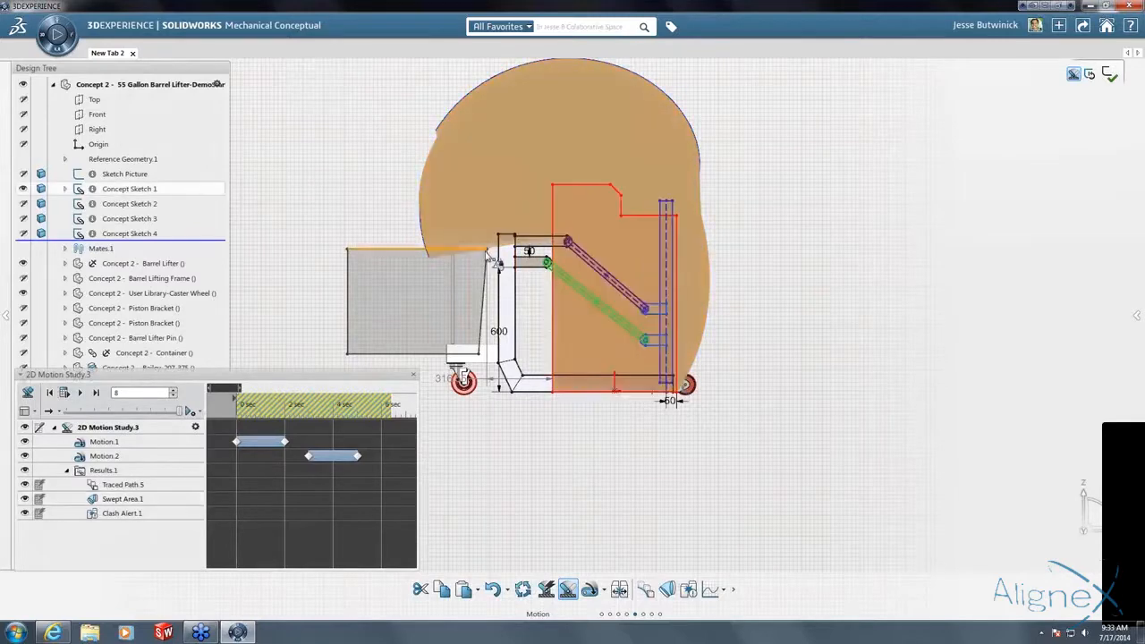
Collapse the motion study's timeline and hide the Clash Alert, Swept Area and Traced Path results.
scroll(494, 258, "up", 10)
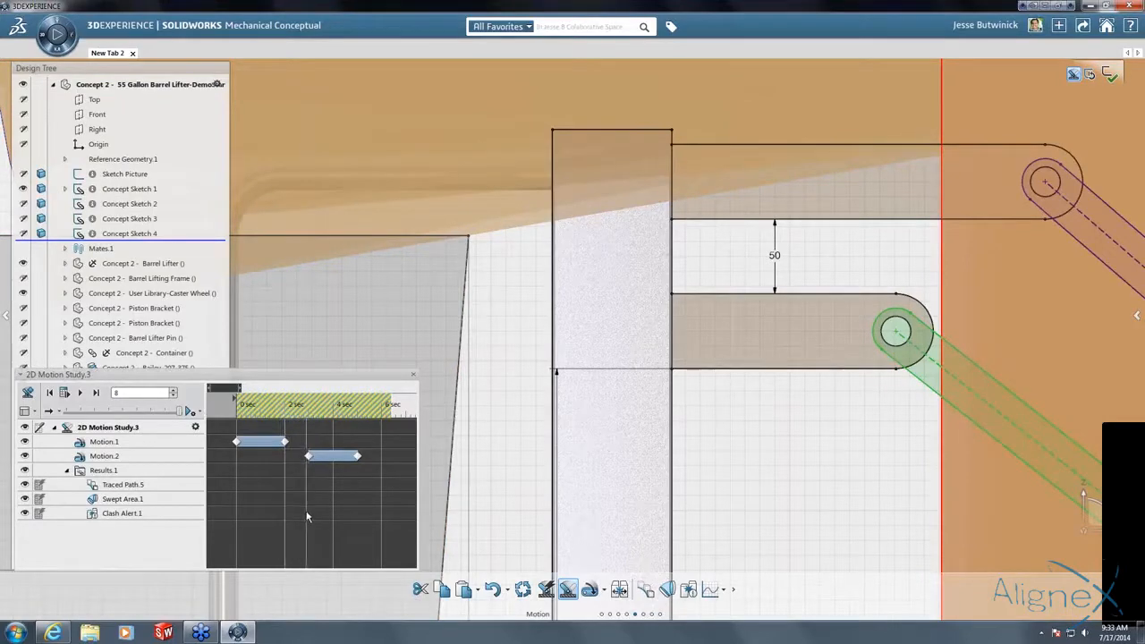
scroll(649, 366, "up", 5)
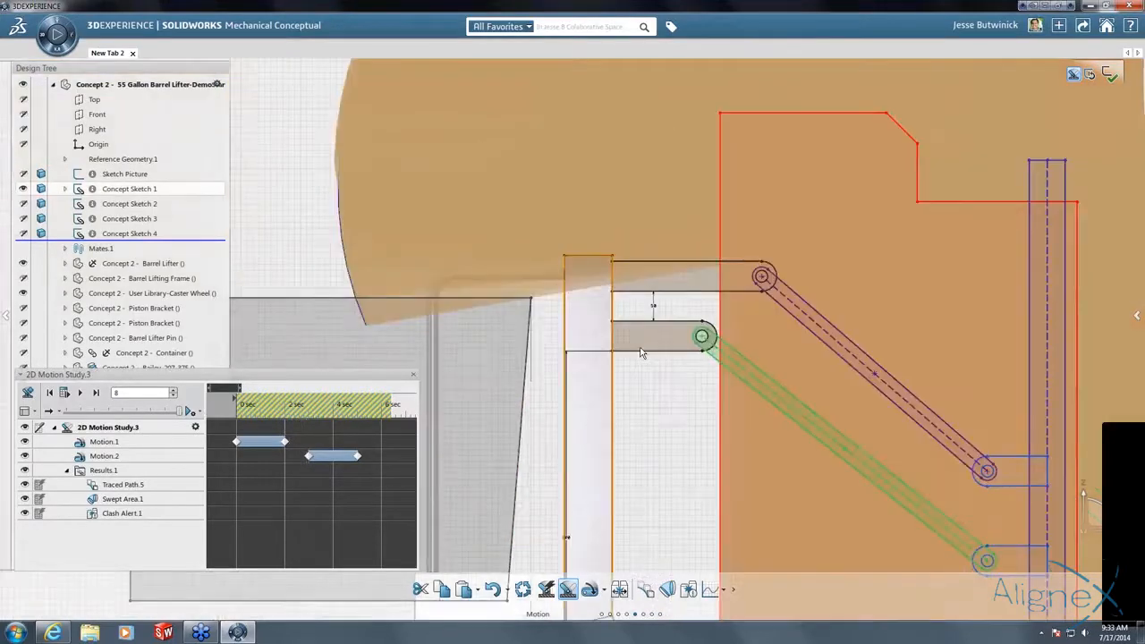
scroll(640, 352, "up", 6)
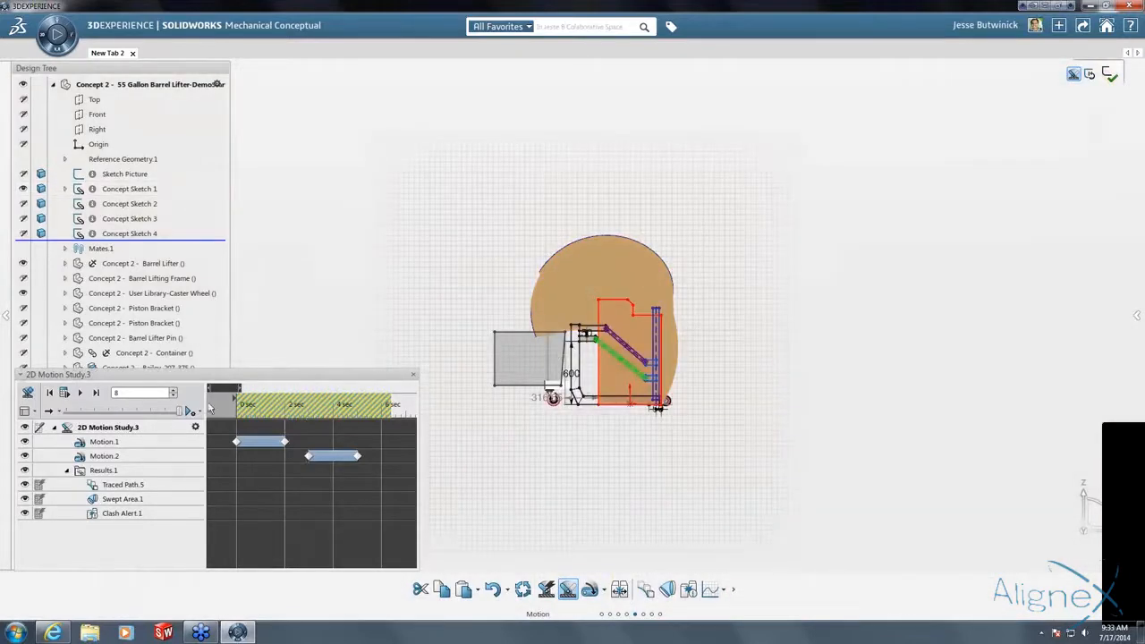
left_click(27, 412)
left_click(49, 445)
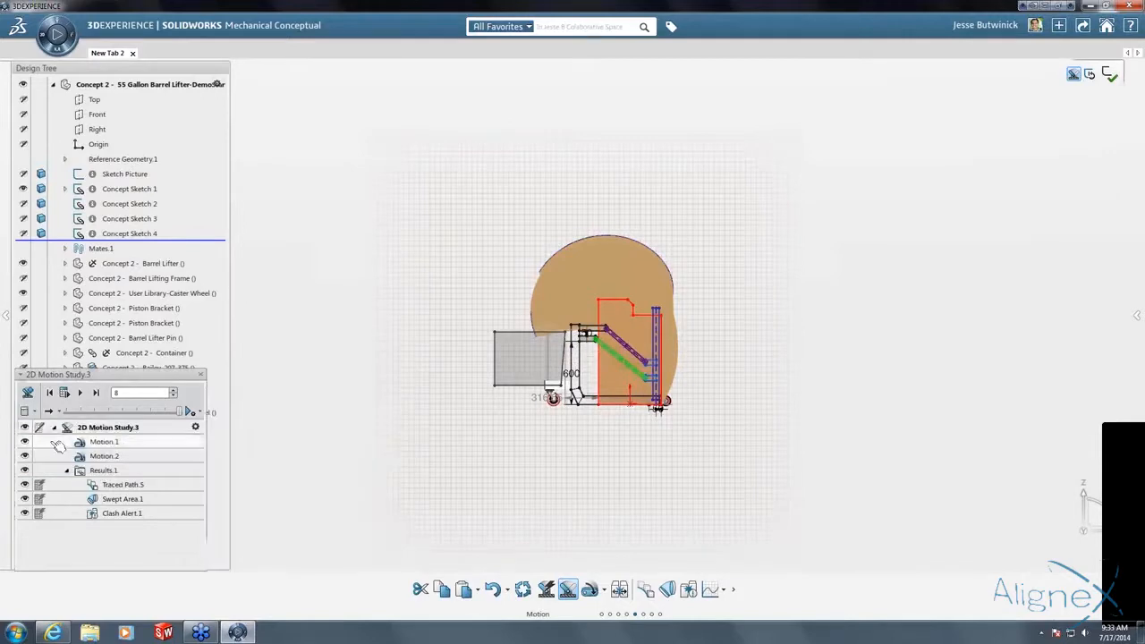
scroll(593, 328, "down", 2)
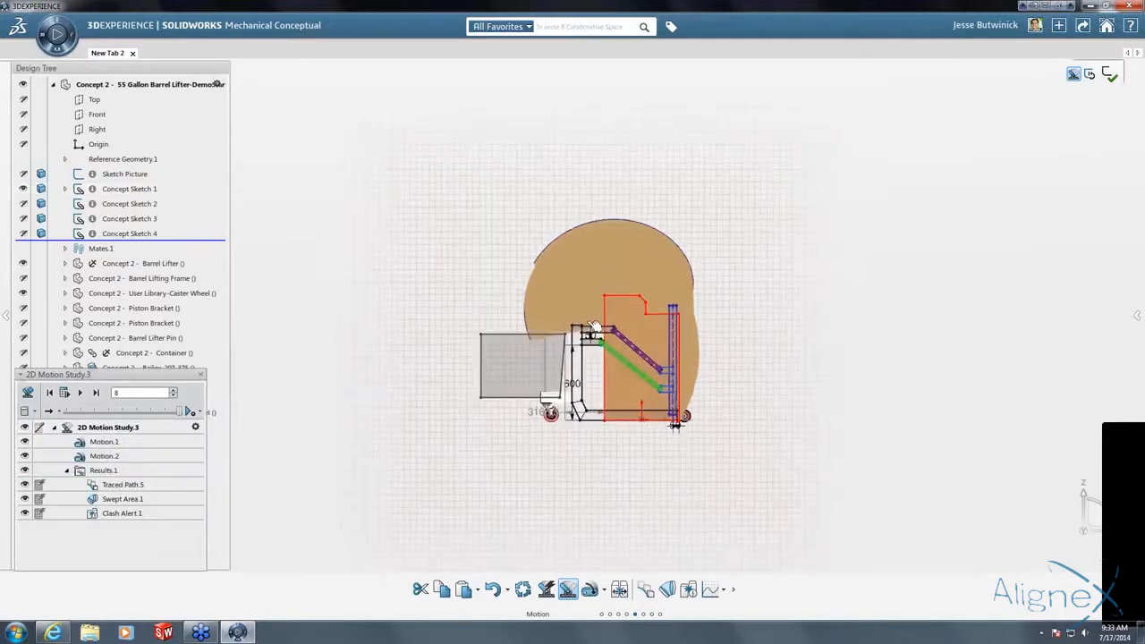
scroll(593, 328, "down", 2)
scroll(593, 327, "down", 1)
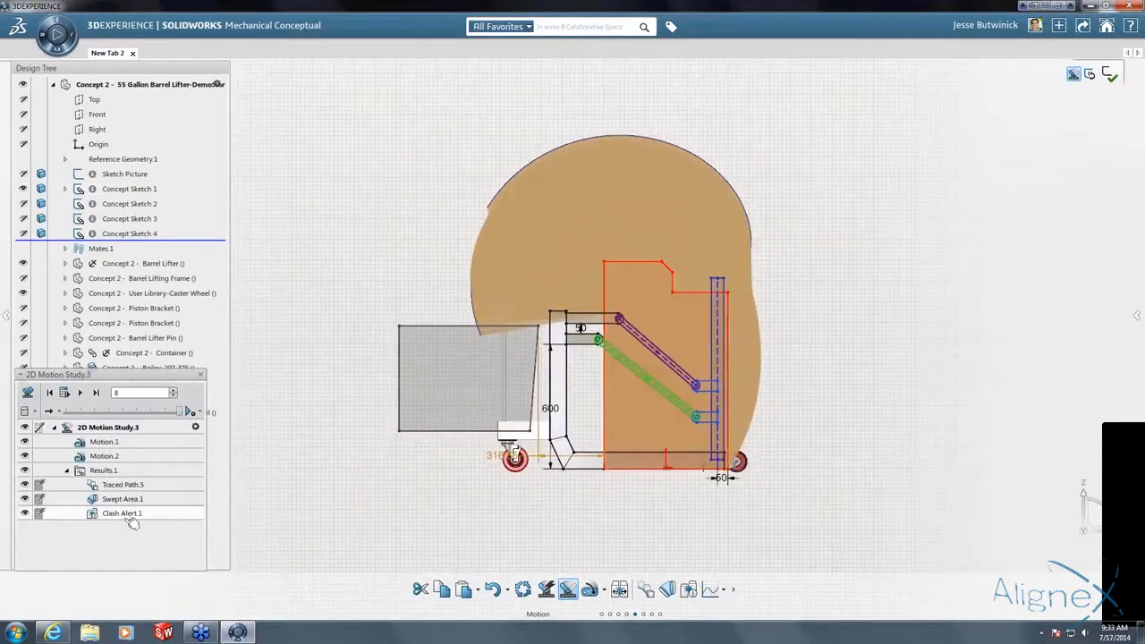
left_click(26, 500)
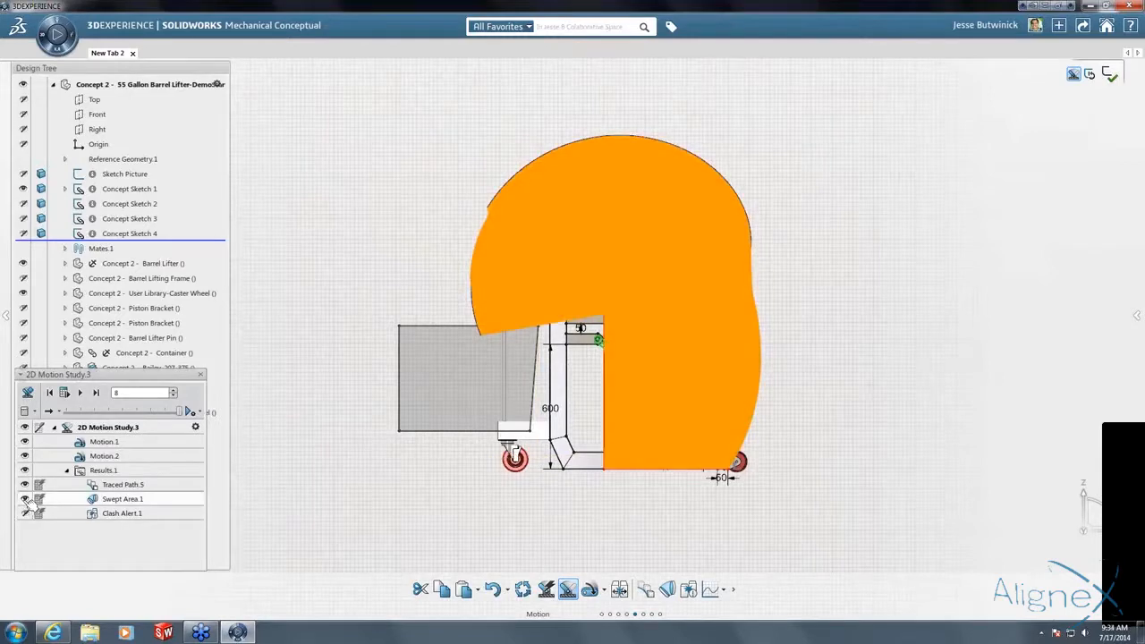
left_click(25, 498)
left_click(25, 484)
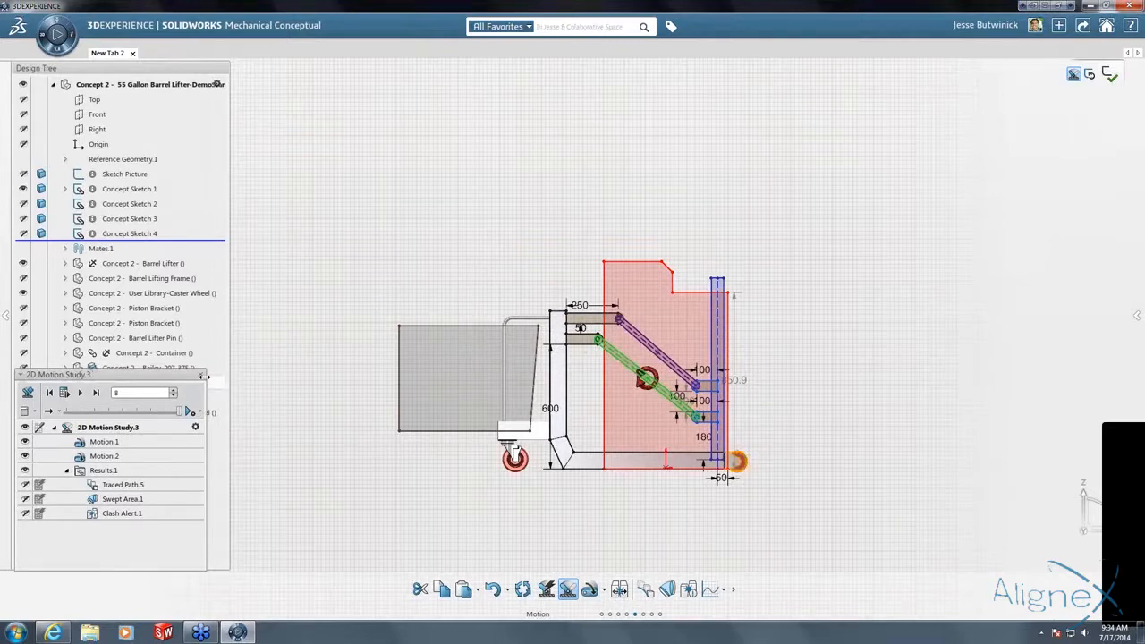
Show the 3D lifting frame, container and caster components with the concept sketch and move the motion study off the container.
left_click_drag(275, 374, 375, 184)
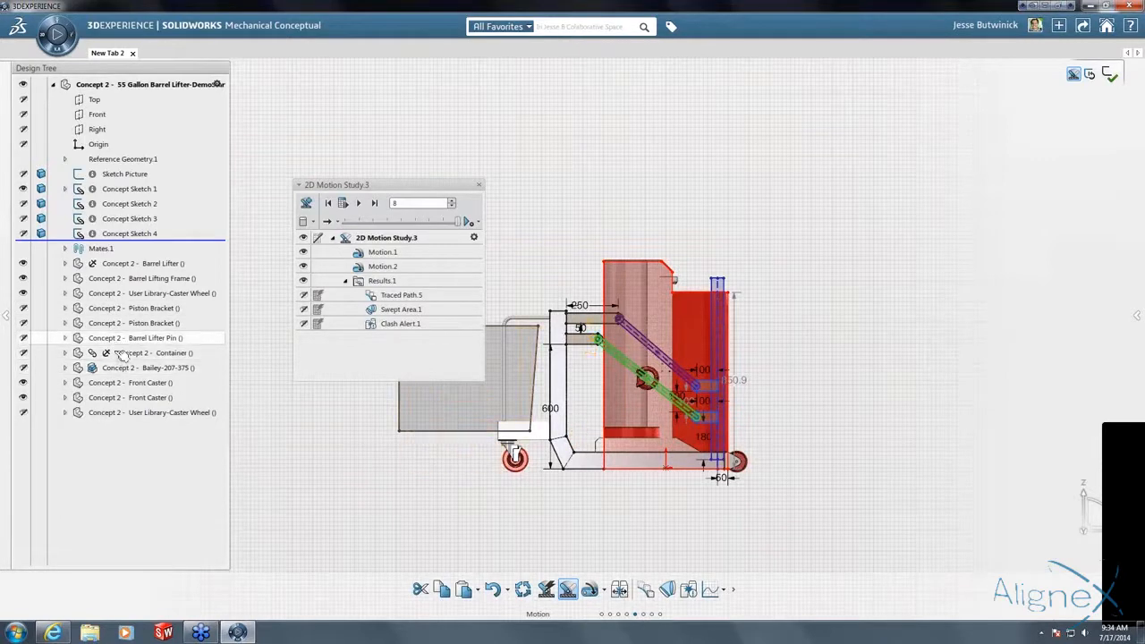
left_click(23, 368)
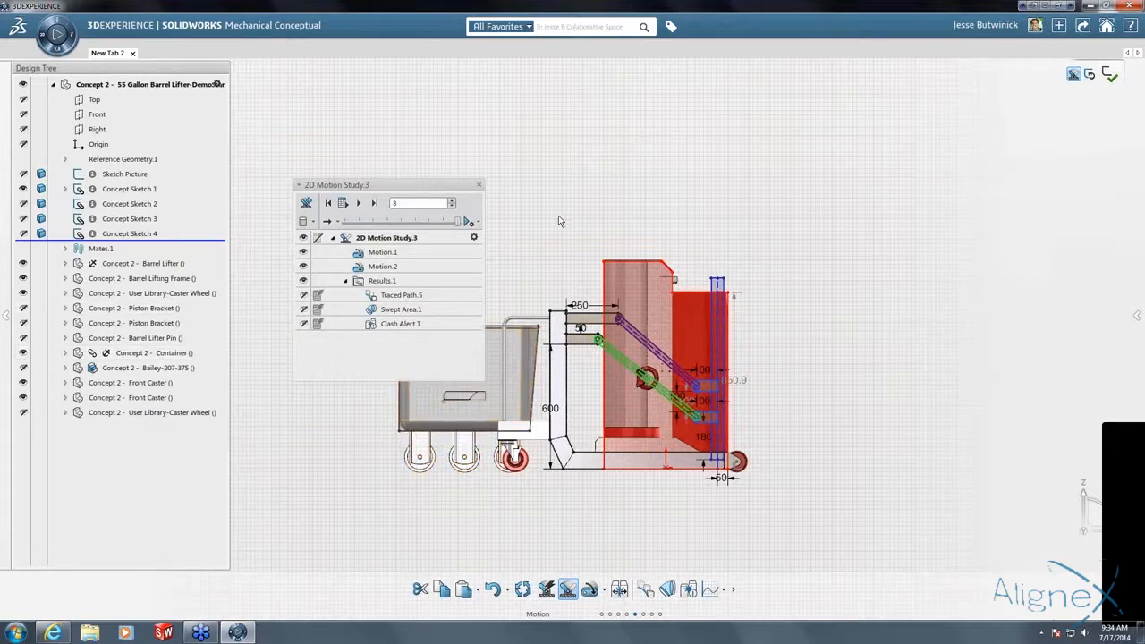
left_click_drag(437, 192, 234, 341)
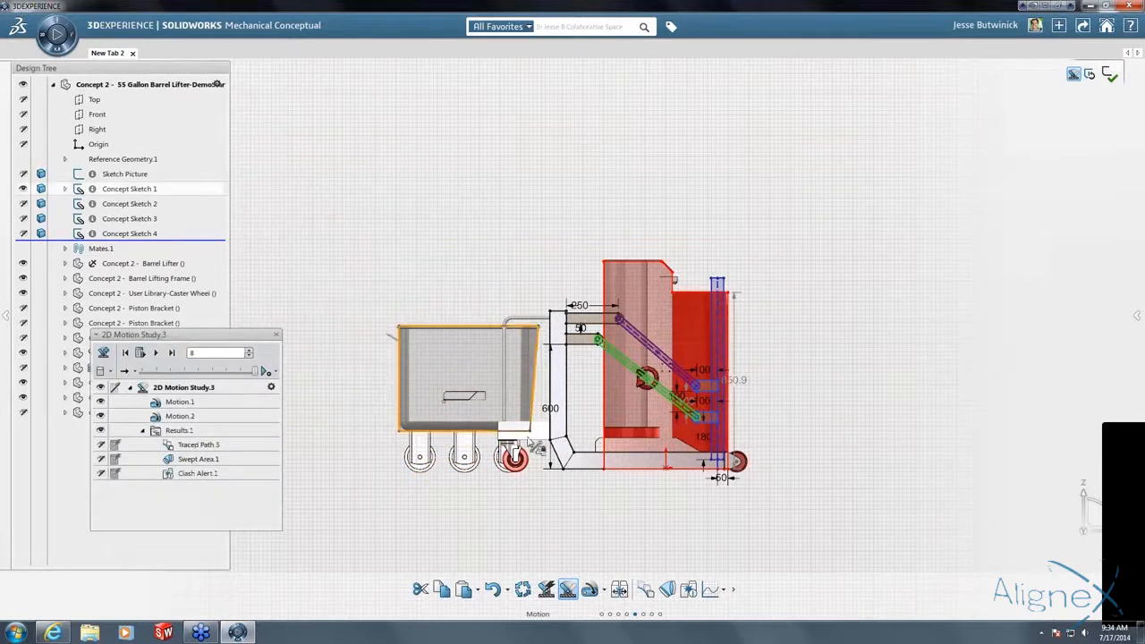
scroll(539, 436, "down", 2)
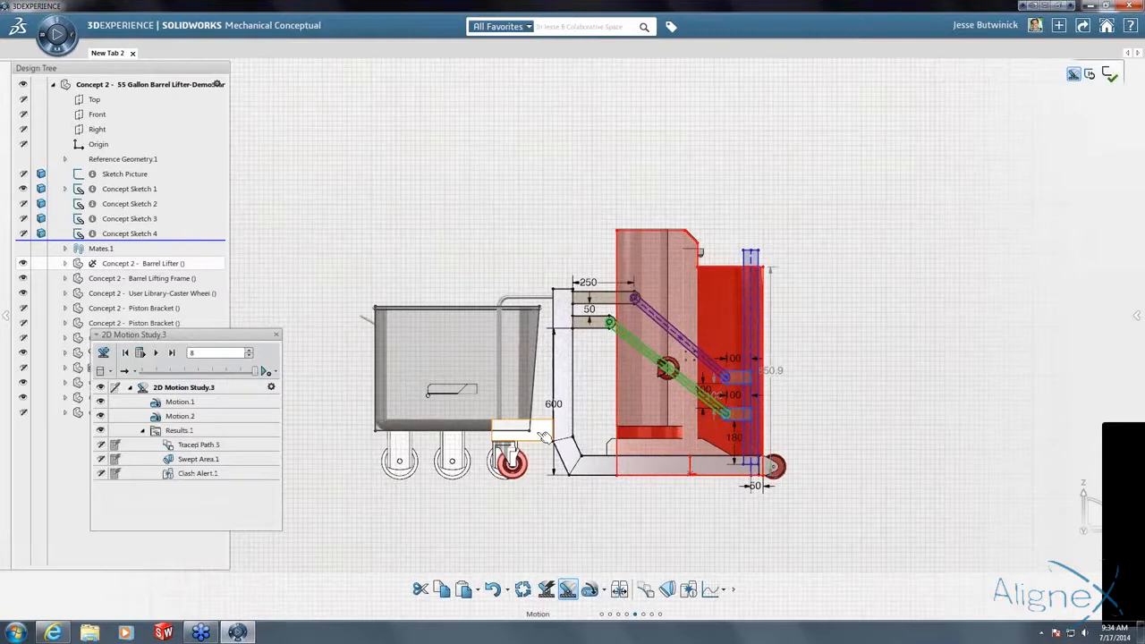
scroll(543, 436, "down", 3)
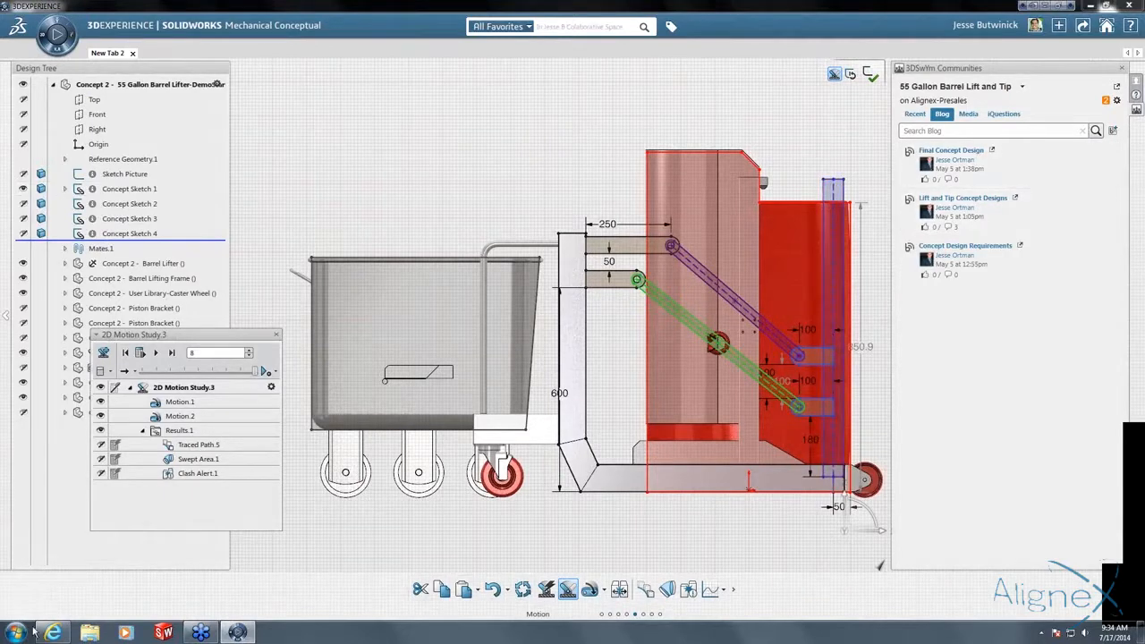
Draft a community blog post titled "Ininitial Design" reading "This is my initial design for the barrel lifting frame:" with a screen clipping of the lifter.
left_click(969, 190)
left_click(1136, 315)
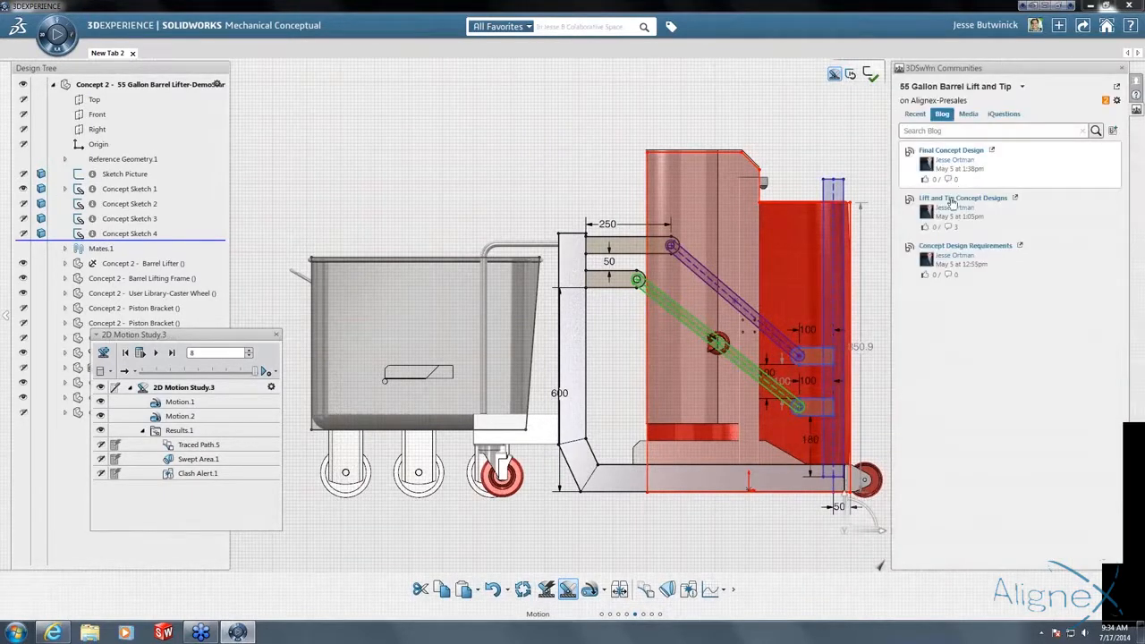
left_click(1113, 133)
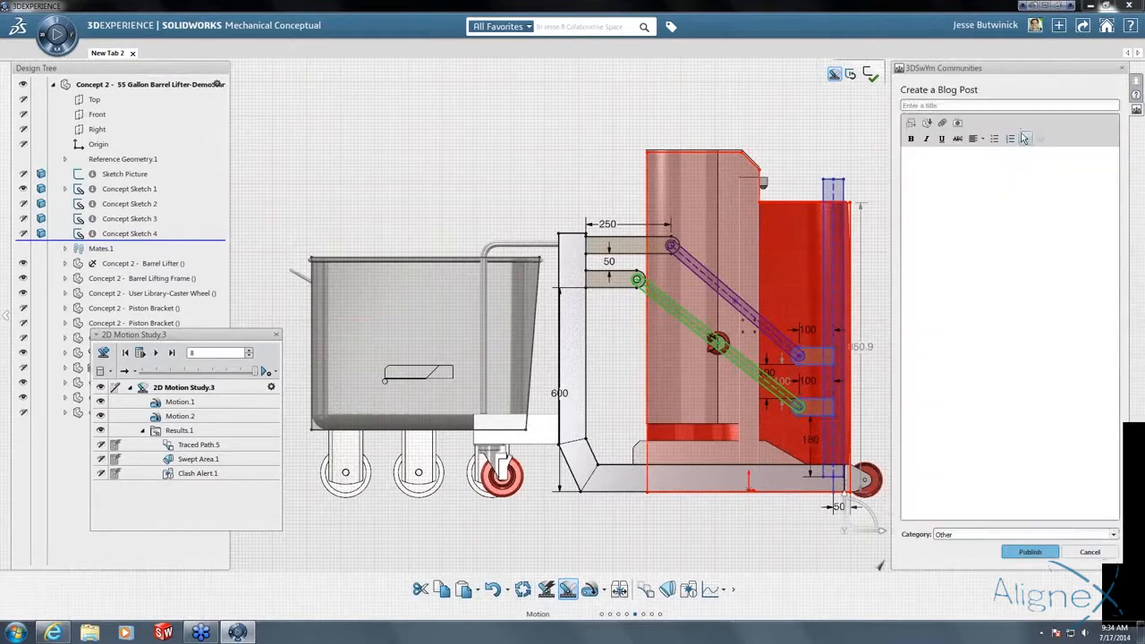
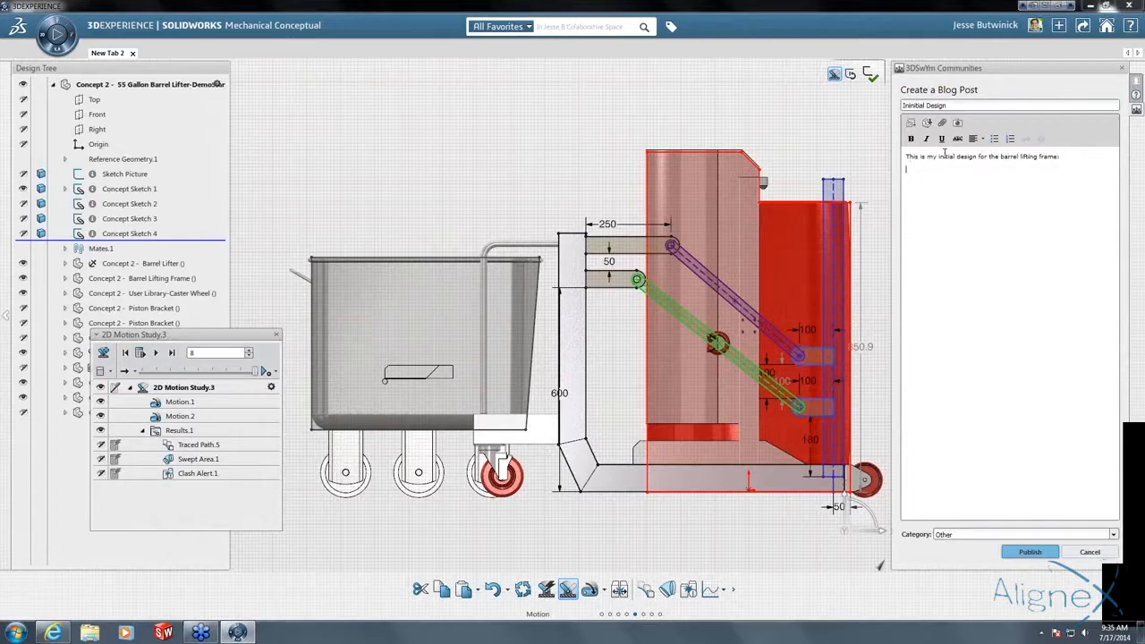
key("Return")
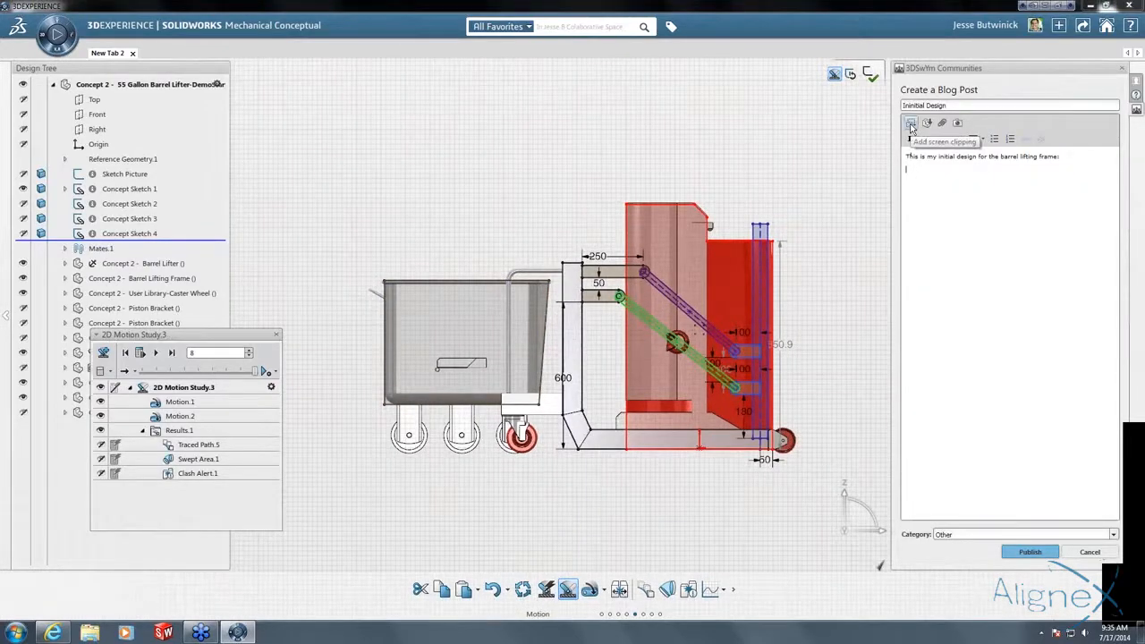
left_click(910, 126)
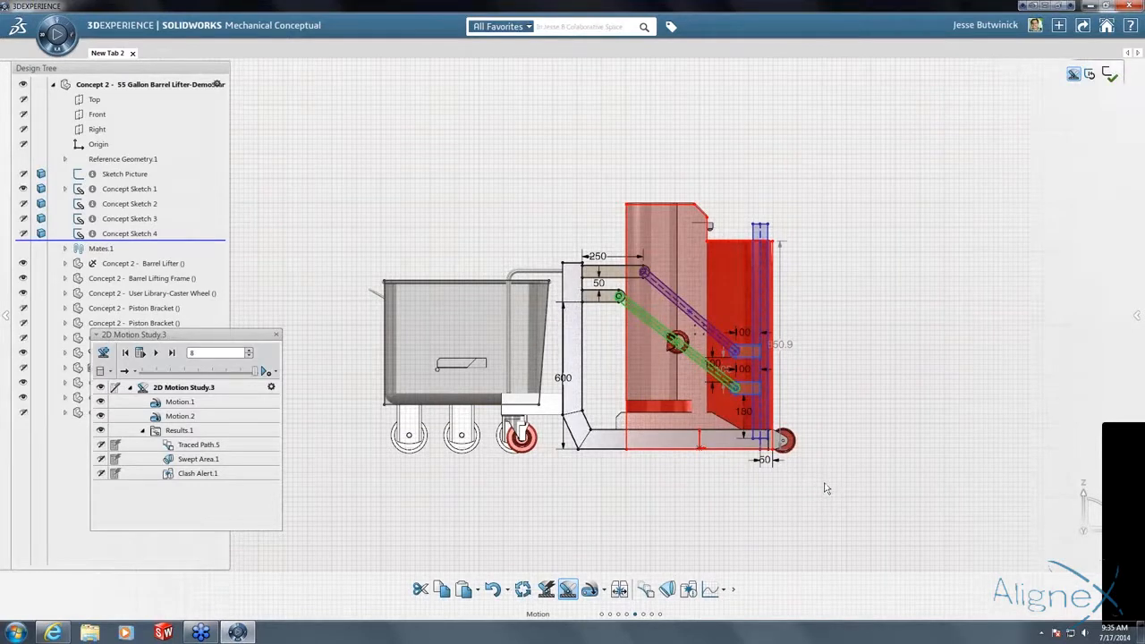
mouse_move(1134, 266)
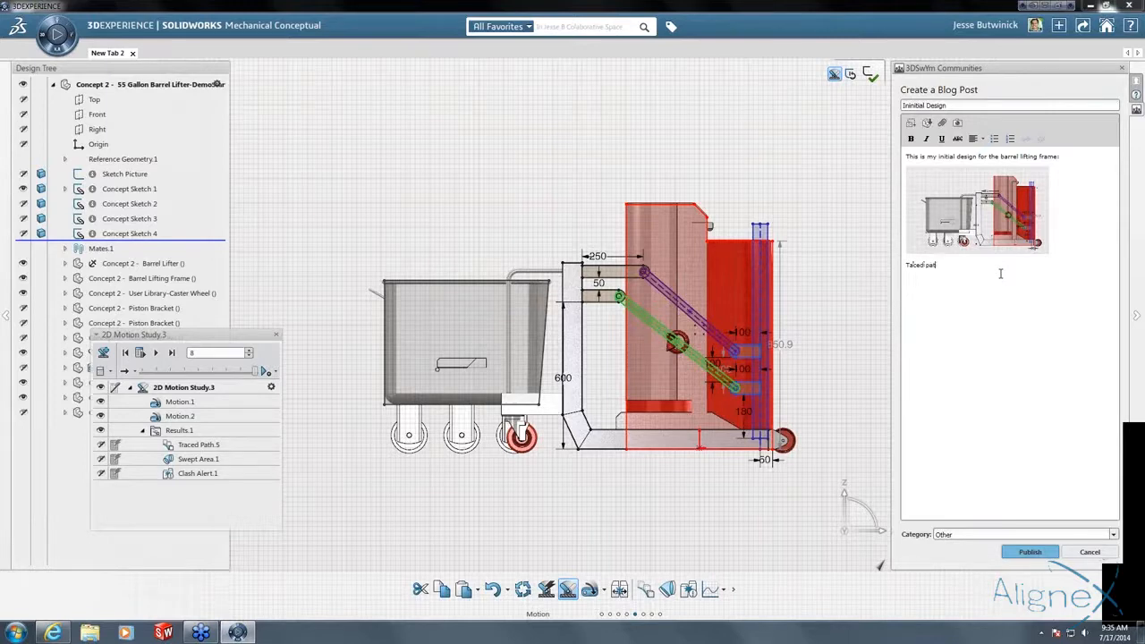
Show the Traced Path result and add a screen clipping of it to the post under "Taced path:".
left_click(102, 445)
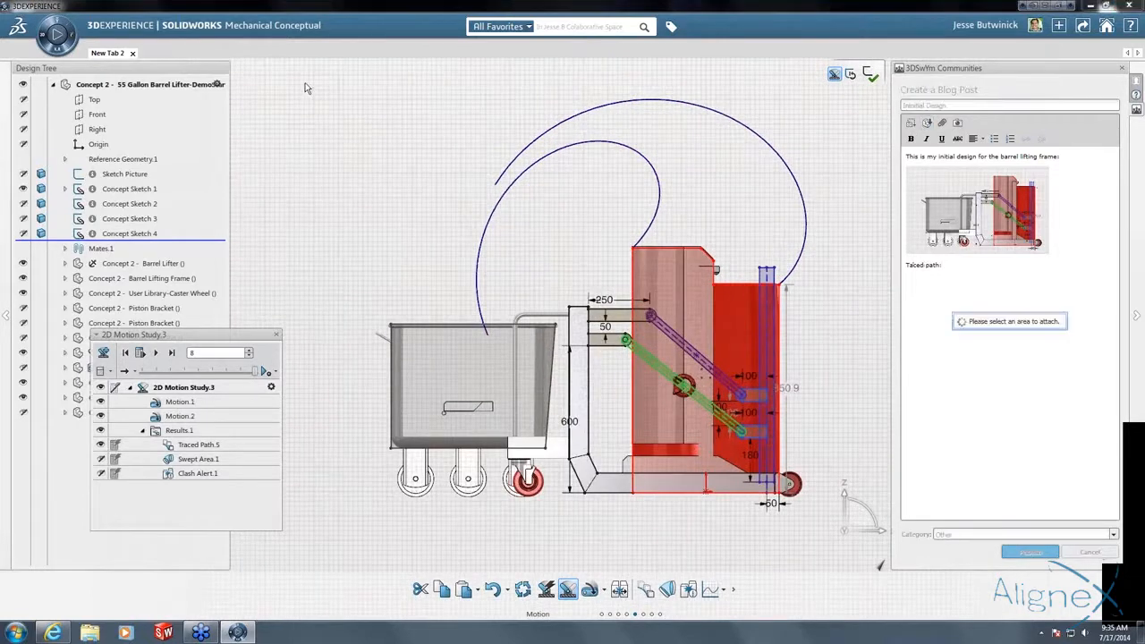
left_click_drag(563, 236, 848, 535)
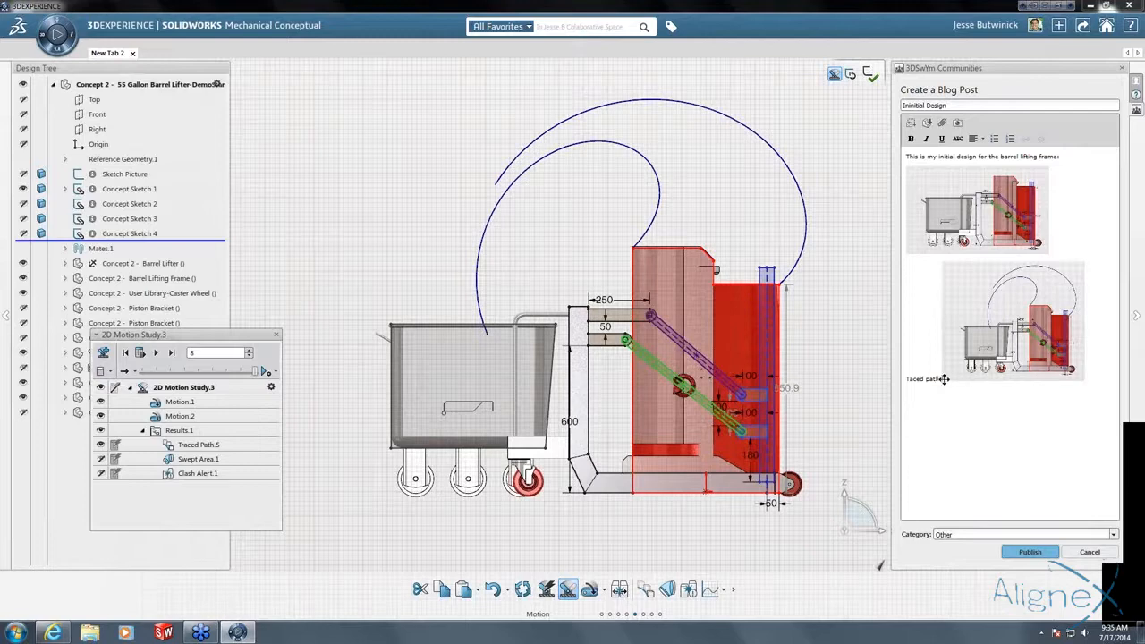
key("Return")
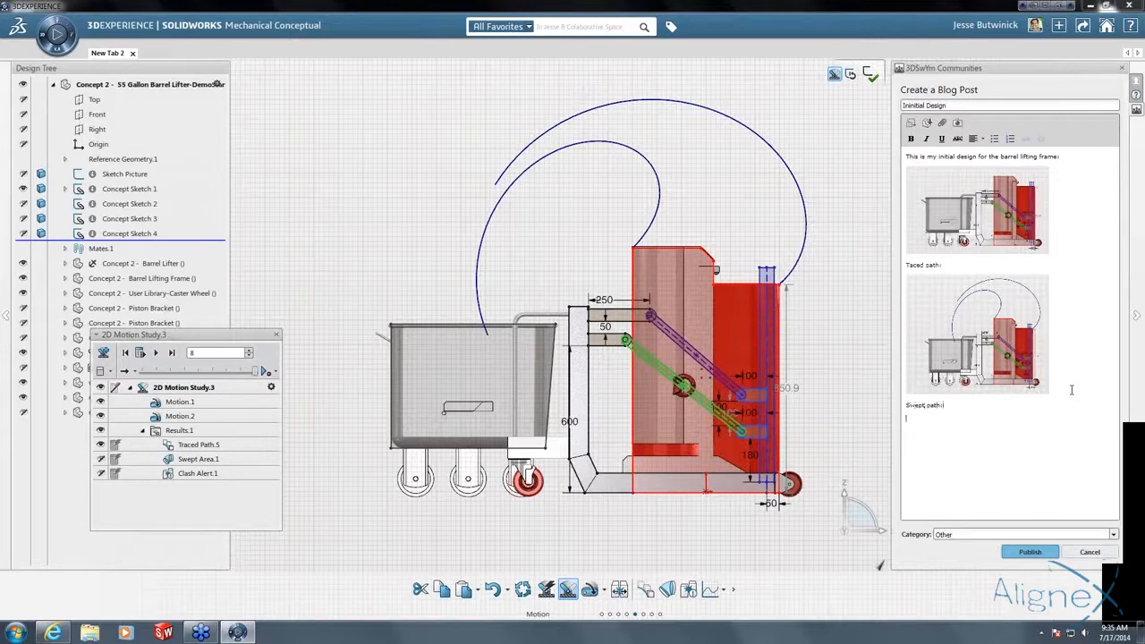
Display the Swept Area instead of the Traced Path and add its screen clipping to the post under "Swept path:".
key("Return")
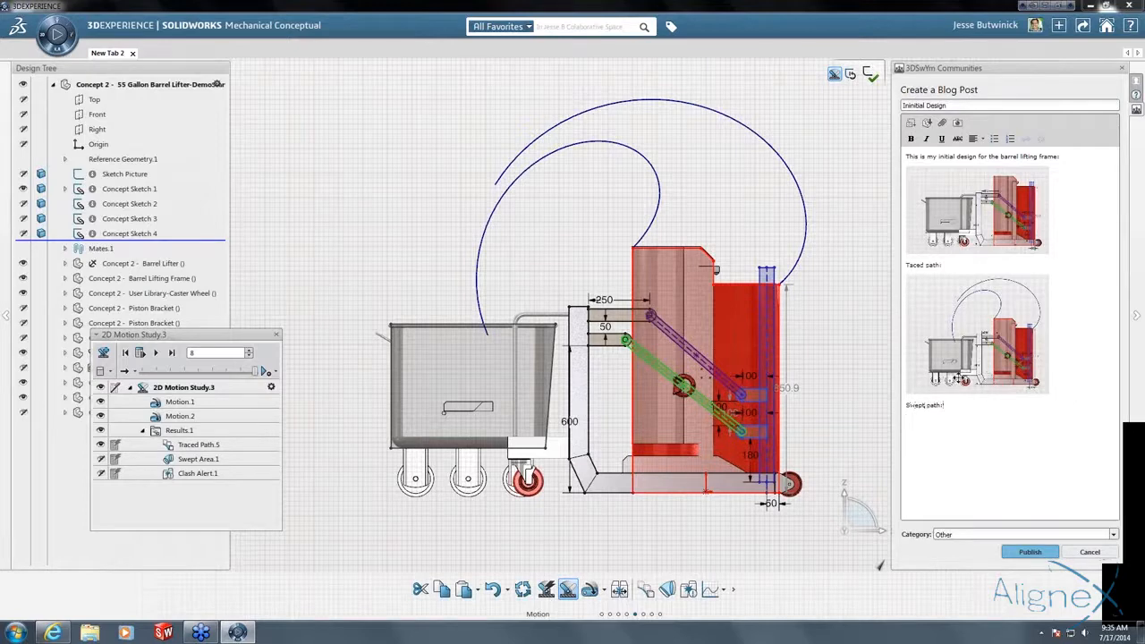
left_click(100, 459)
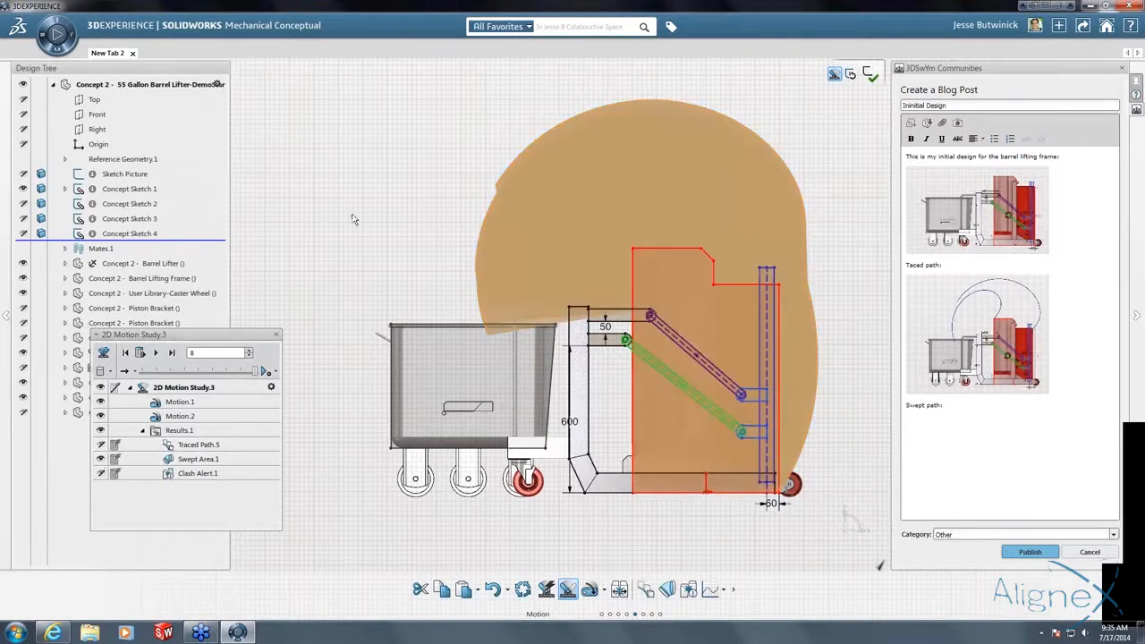
left_click_drag(311, 89, 845, 534)
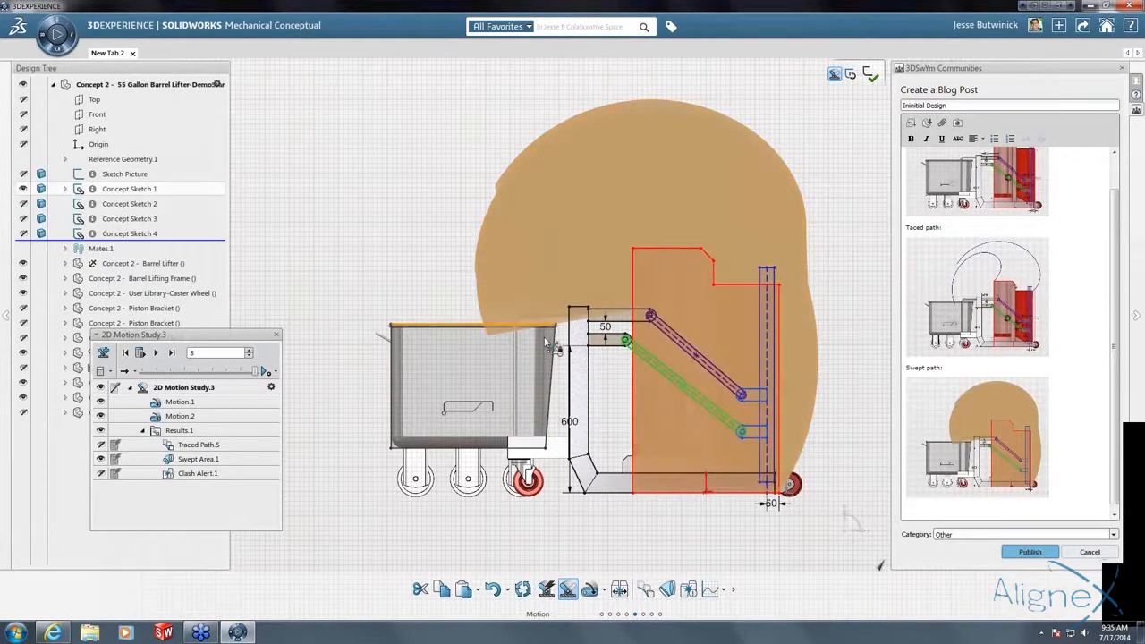
Add a close-up screen clipping of the swept area at the container's rim and publish the blog post.
scroll(547, 340, "up", 5)
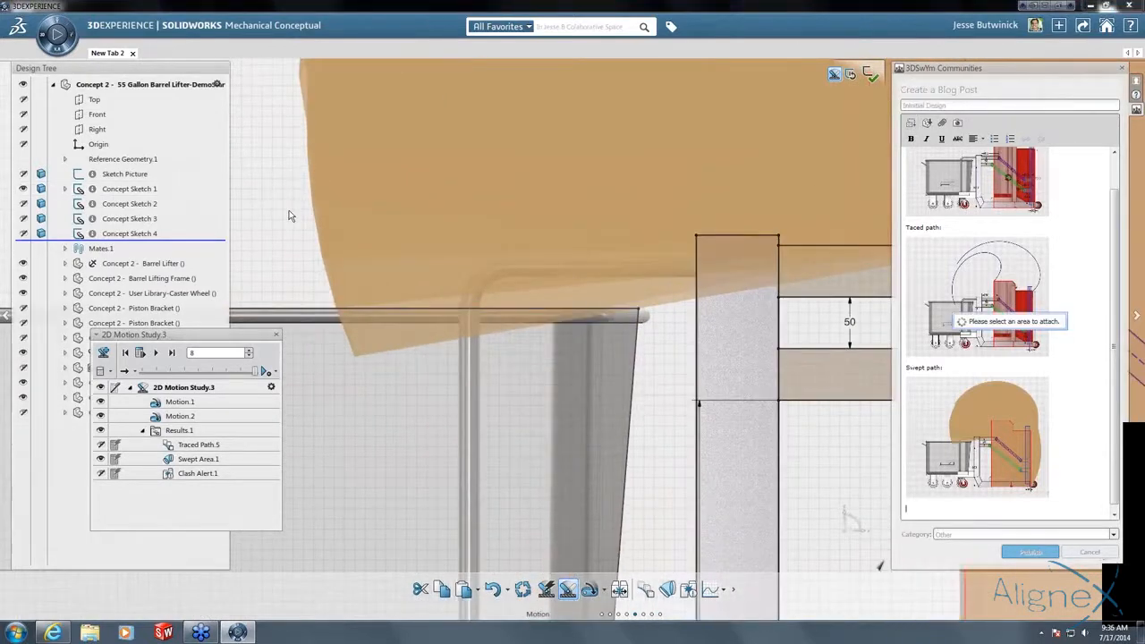
left_click_drag(289, 210, 803, 499)
left_click_drag(1113, 301, 1116, 356)
left_click(1028, 555)
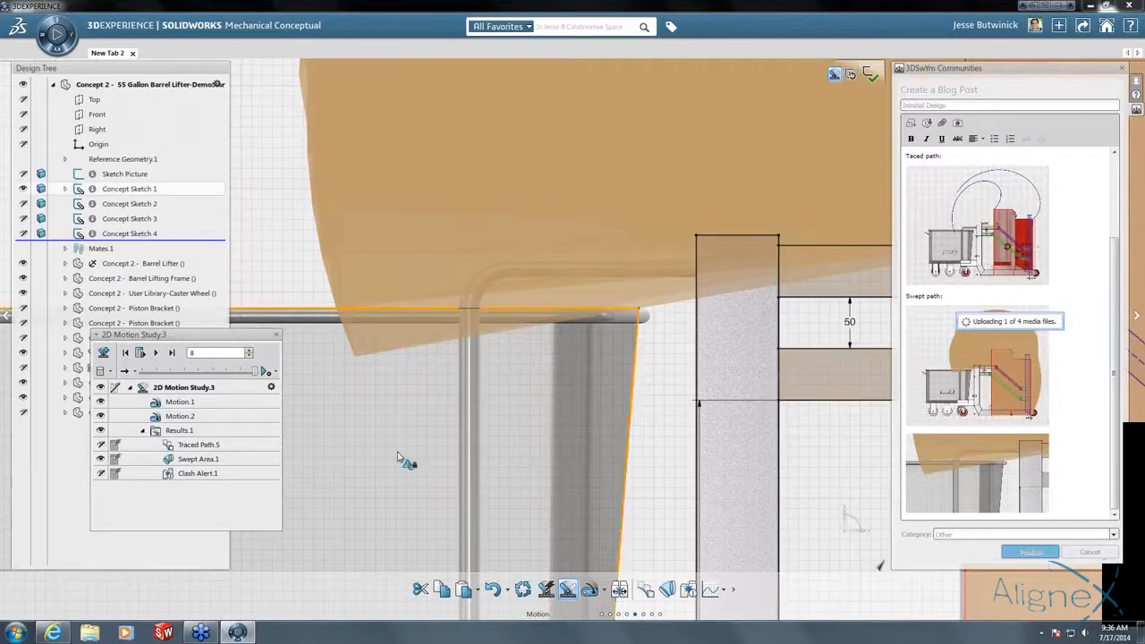
Switch to Internet Explorer and review the community's blog list and the Concept Design Requirements post.
left_click(53, 633)
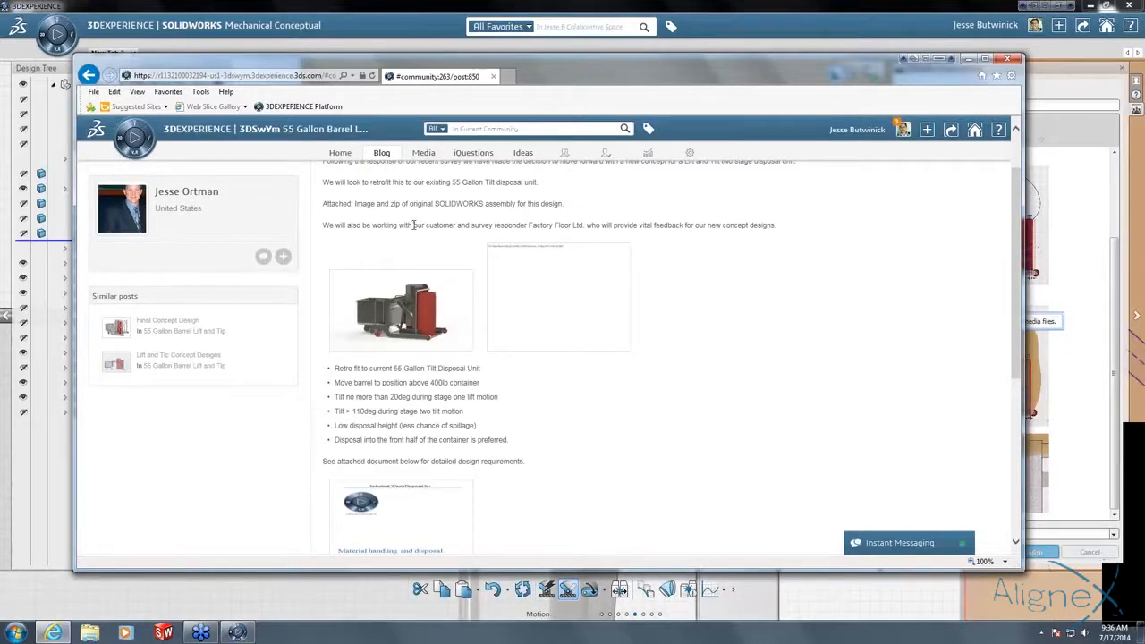
scroll(388, 209, "up", 2)
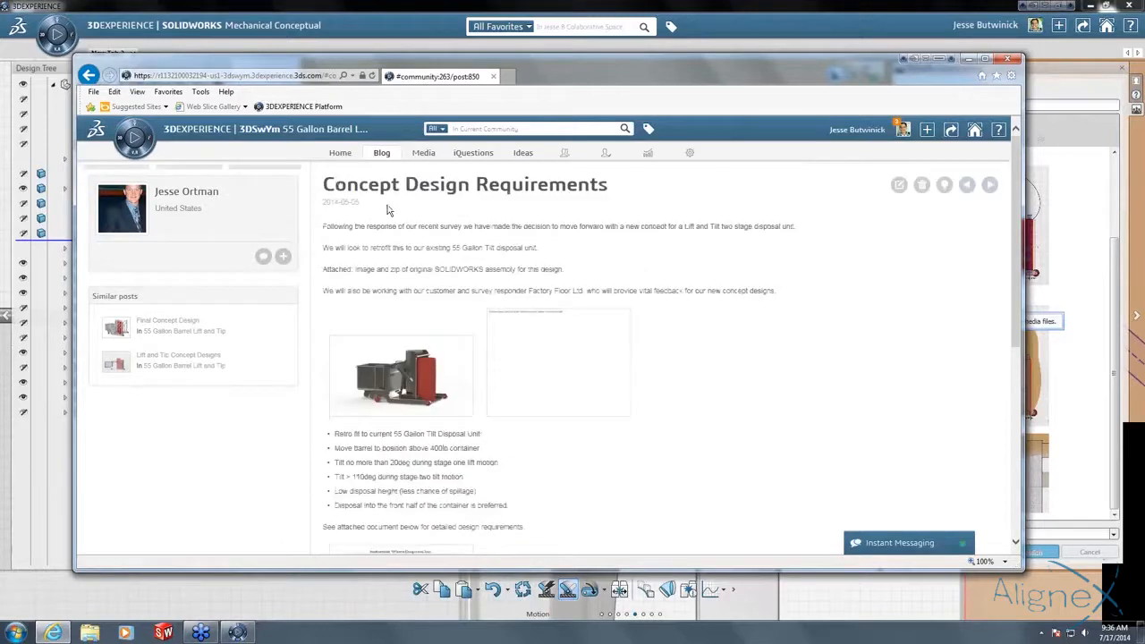
left_click(90, 76)
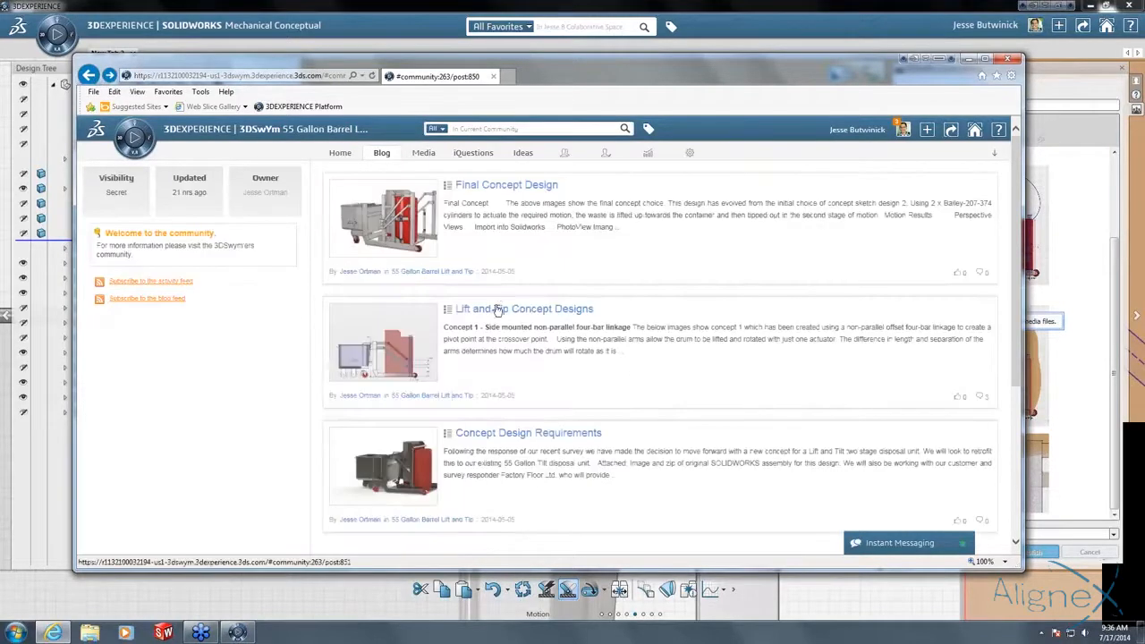
scroll(512, 336, "down", 3)
scroll(511, 339, "up", 3)
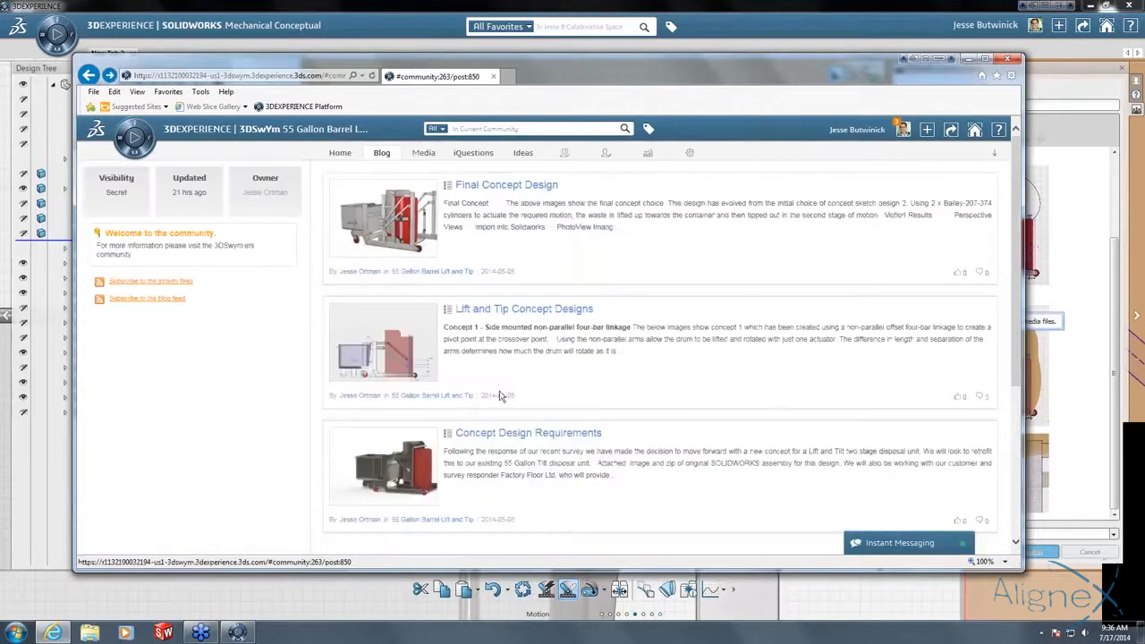
left_click(518, 433)
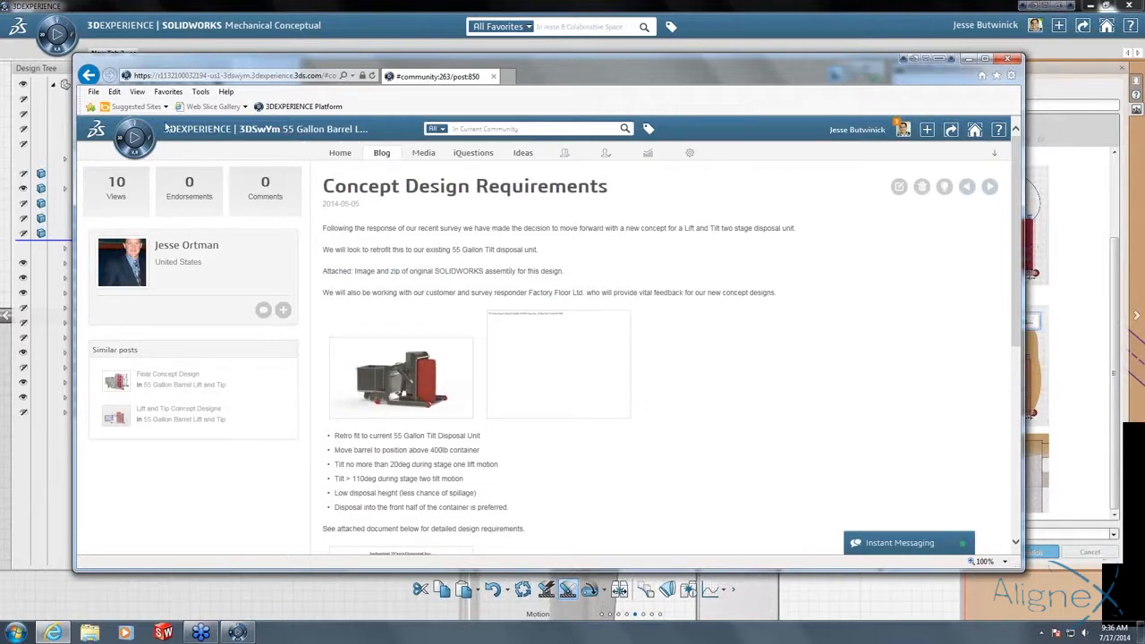
left_click(87, 75)
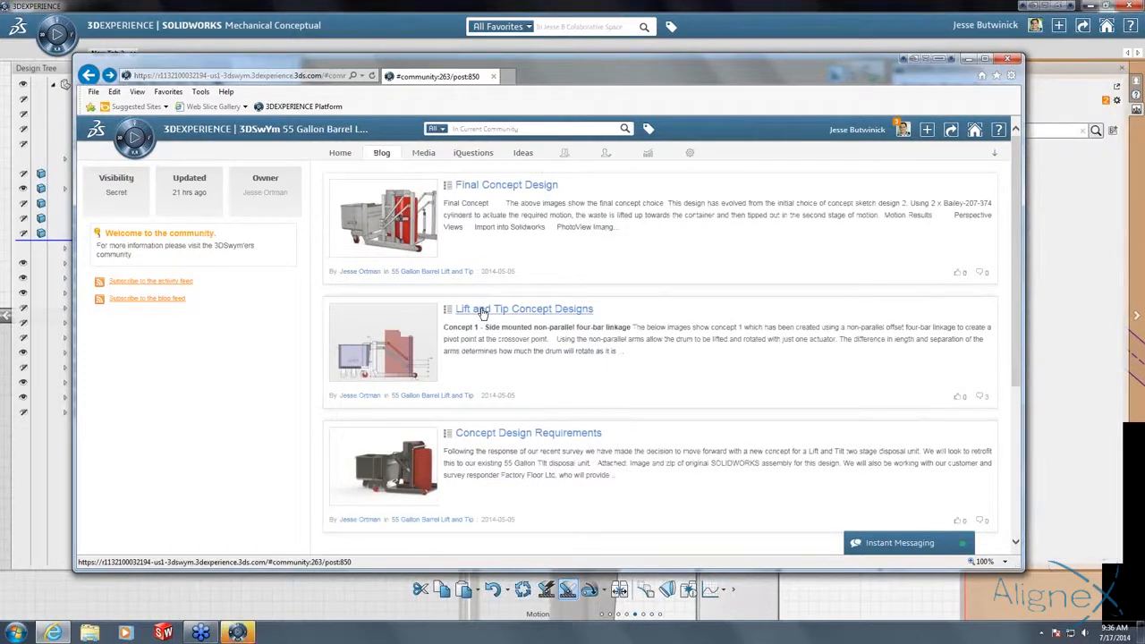
Open the Lift and Tip Concept Designs blog post, then return to SOLIDWORKS Mechanical Conceptual to examine the barrel's swept area.
left_click(483, 310)
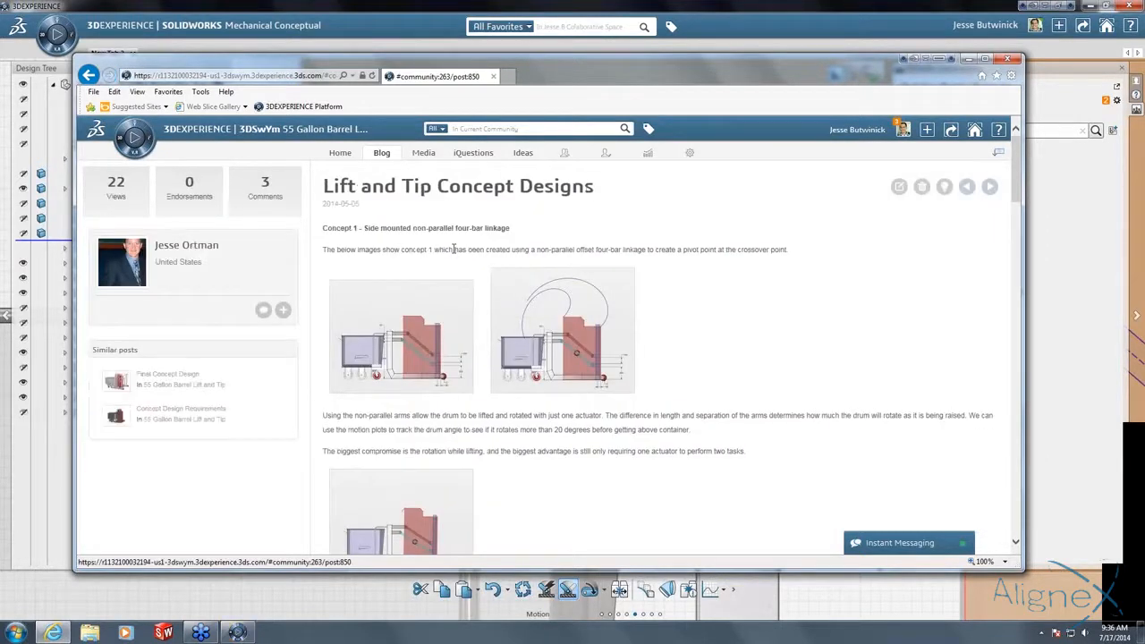
left_click(702, 7)
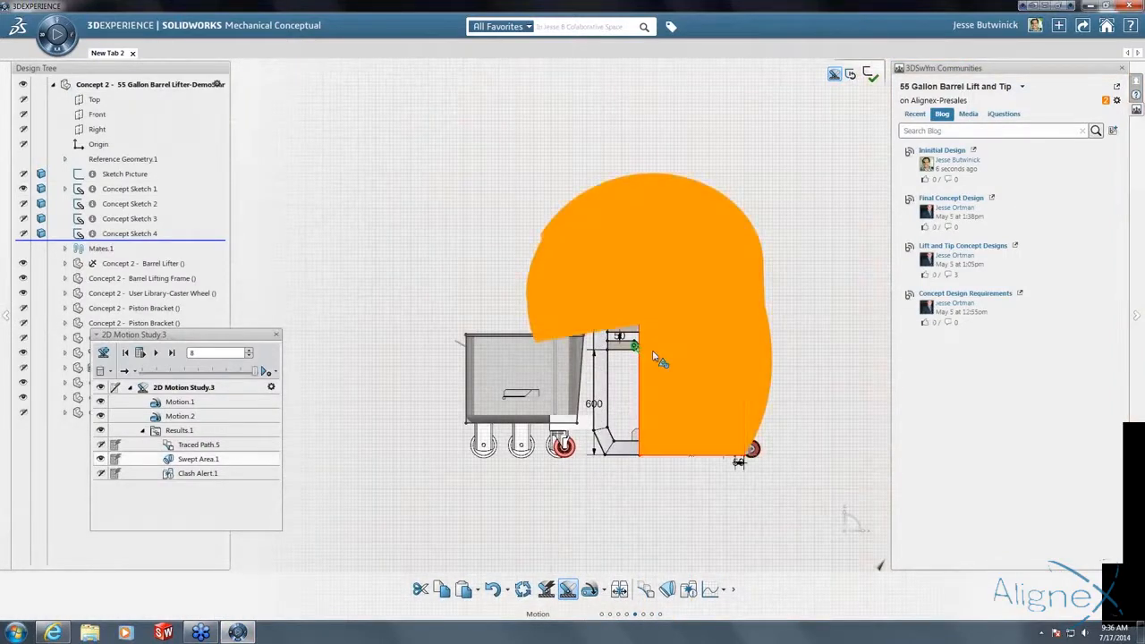
scroll(718, 385, "up", 3)
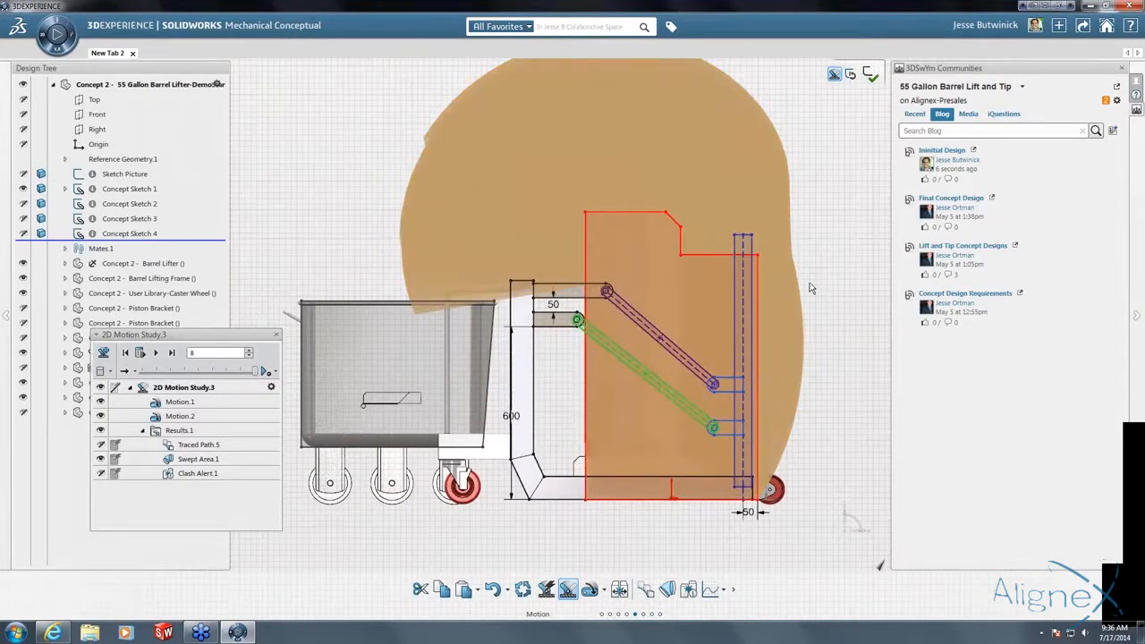
scroll(581, 358, "down", 3)
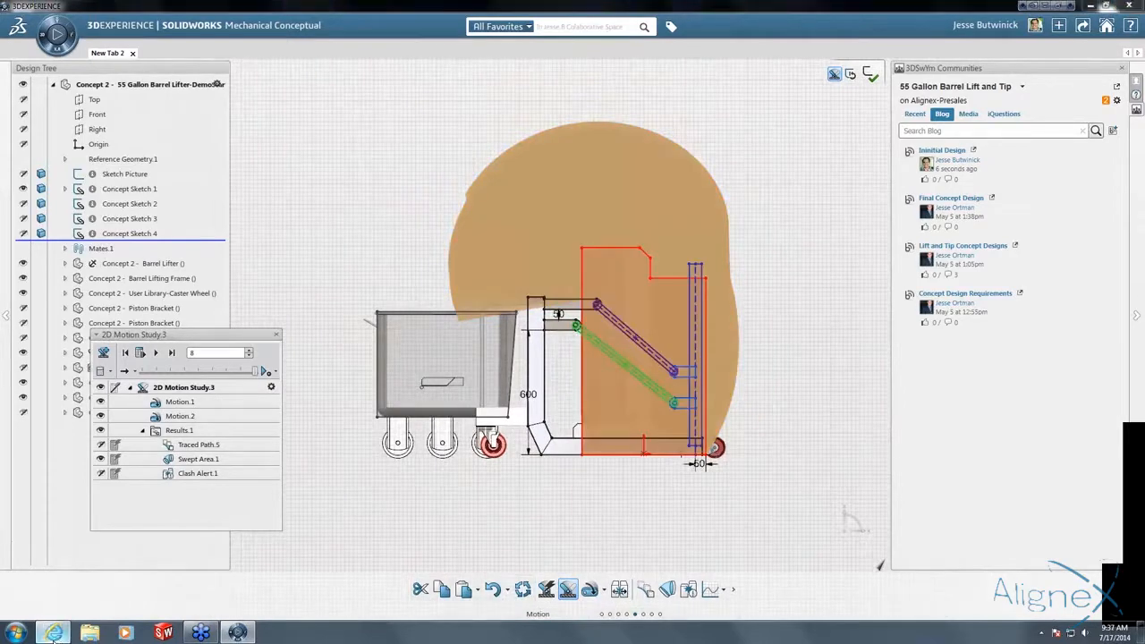
Switch to the browser and read the Concept 1 and Concept 2 sections of the Lift and Tip Concept Designs post.
left_click(53, 633)
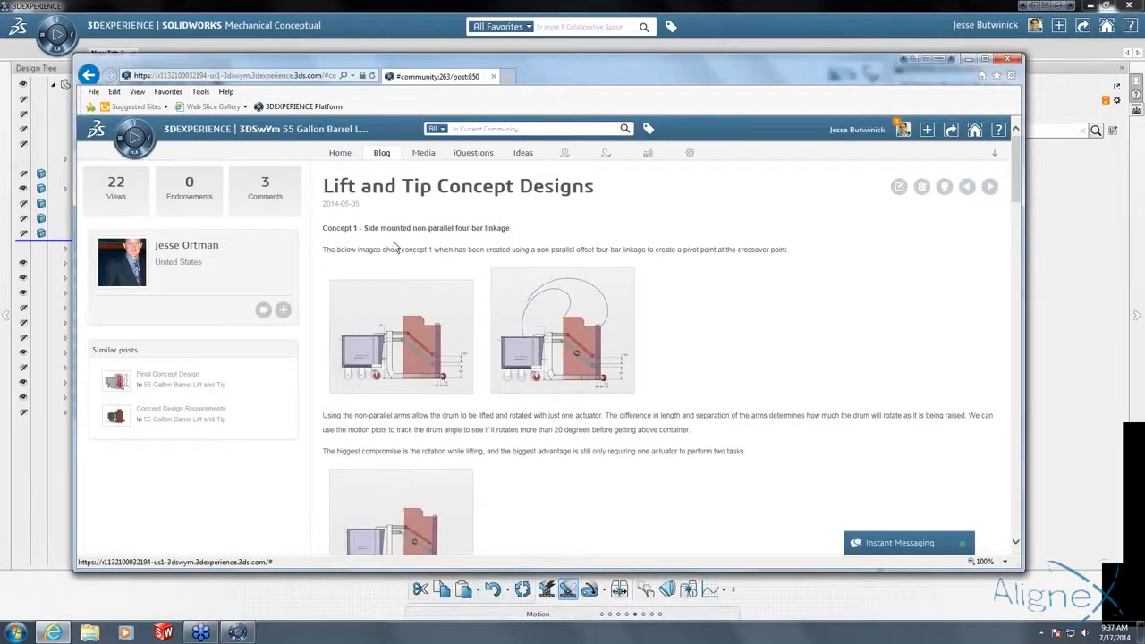
scroll(430, 320, "down", 3)
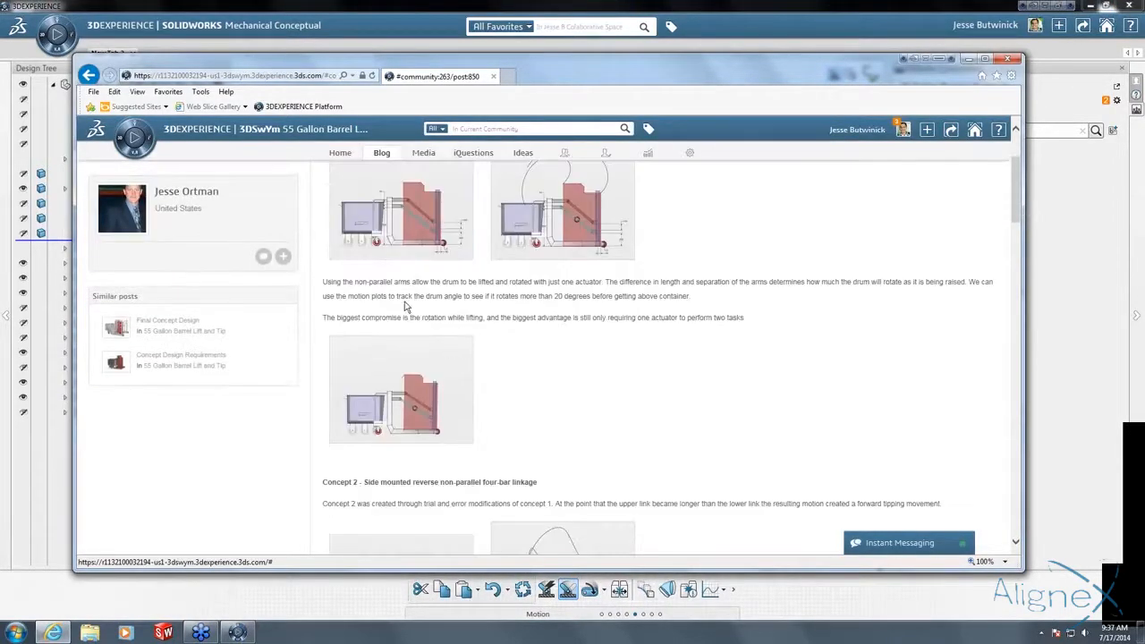
scroll(430, 320, "down", 2)
scroll(429, 320, "up", 5)
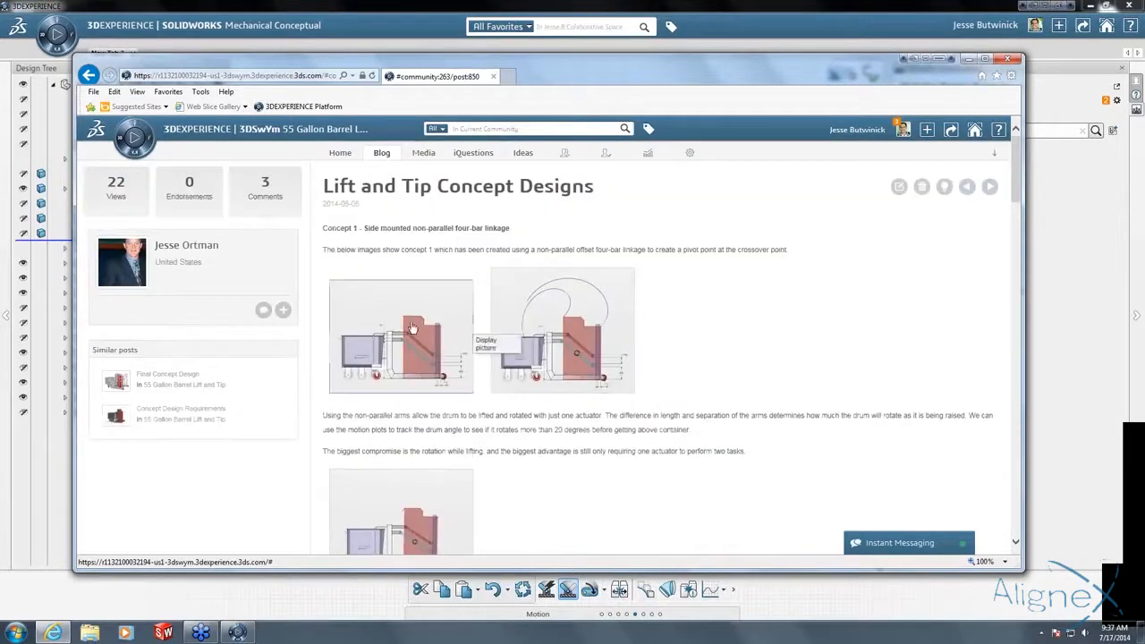
scroll(460, 420, "down", 5)
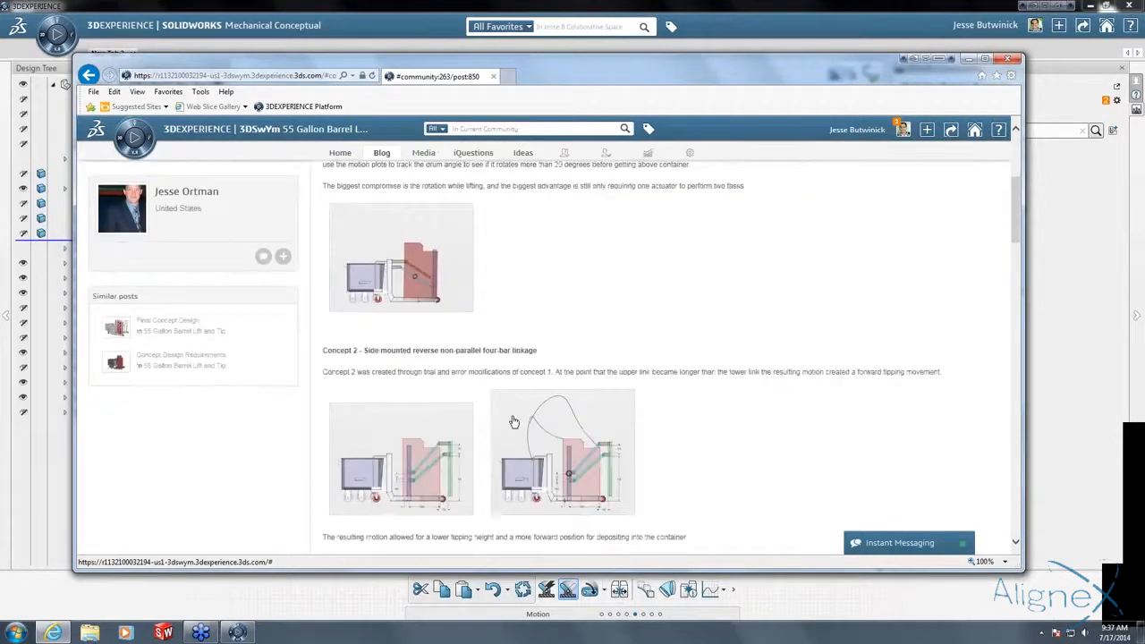
scroll(480, 305, "down", 1)
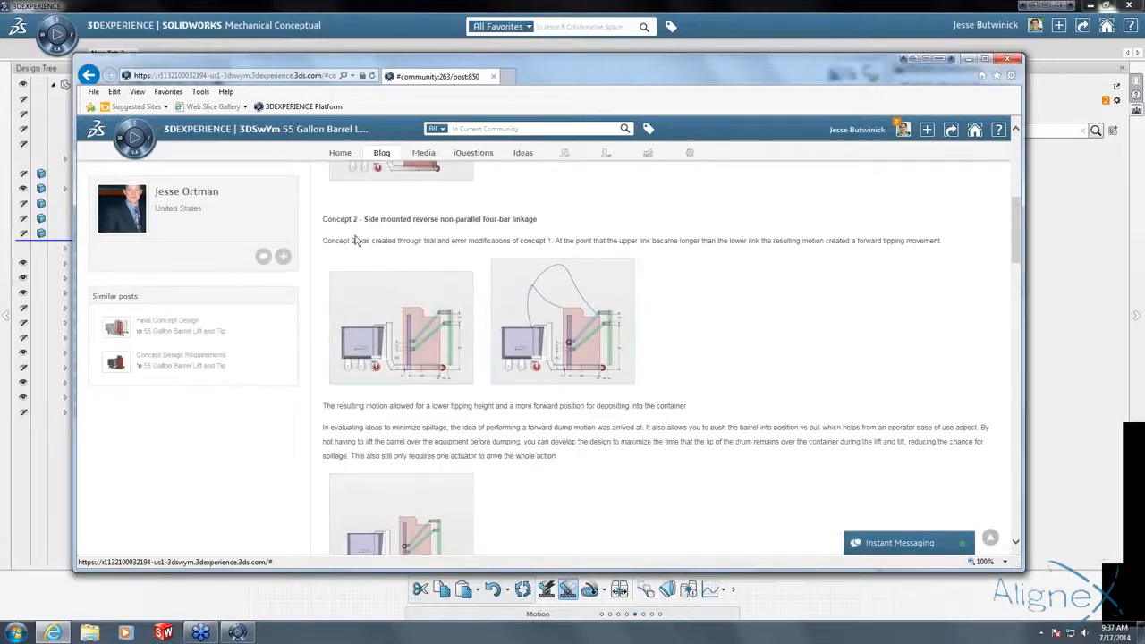
scroll(440, 394, "down", 1)
scroll(442, 410, "down", 1)
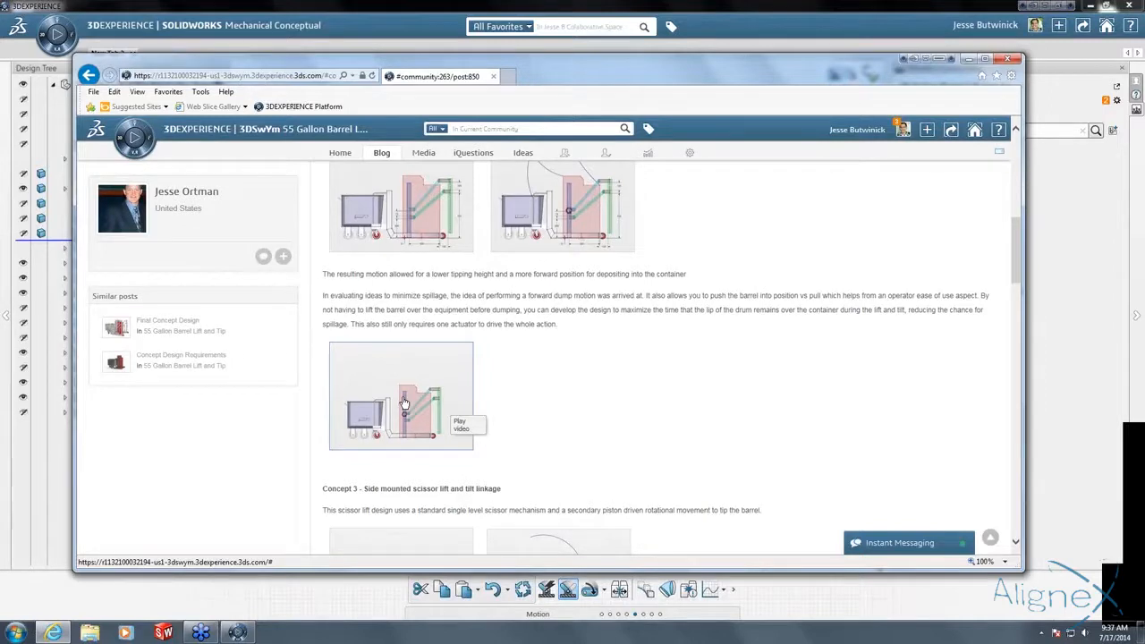
Watch the Concept 2 motion video and close it before continuing to the Concept 3 section.
left_click(377, 409)
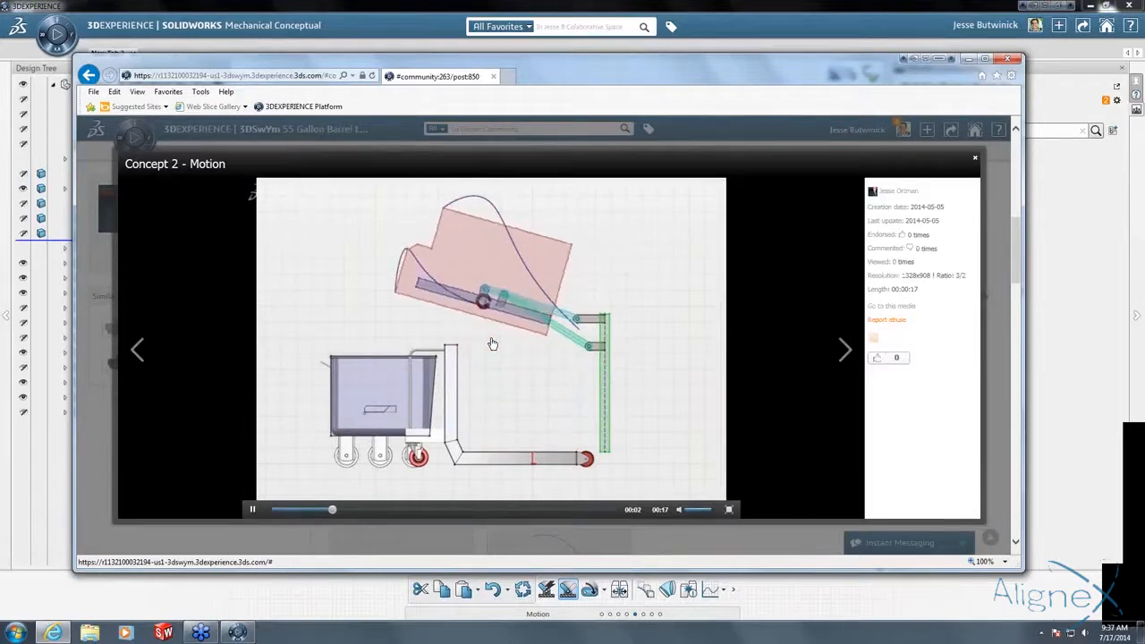
left_click(976, 161)
scroll(512, 430, "down", 4)
scroll(513, 429, "down", 2)
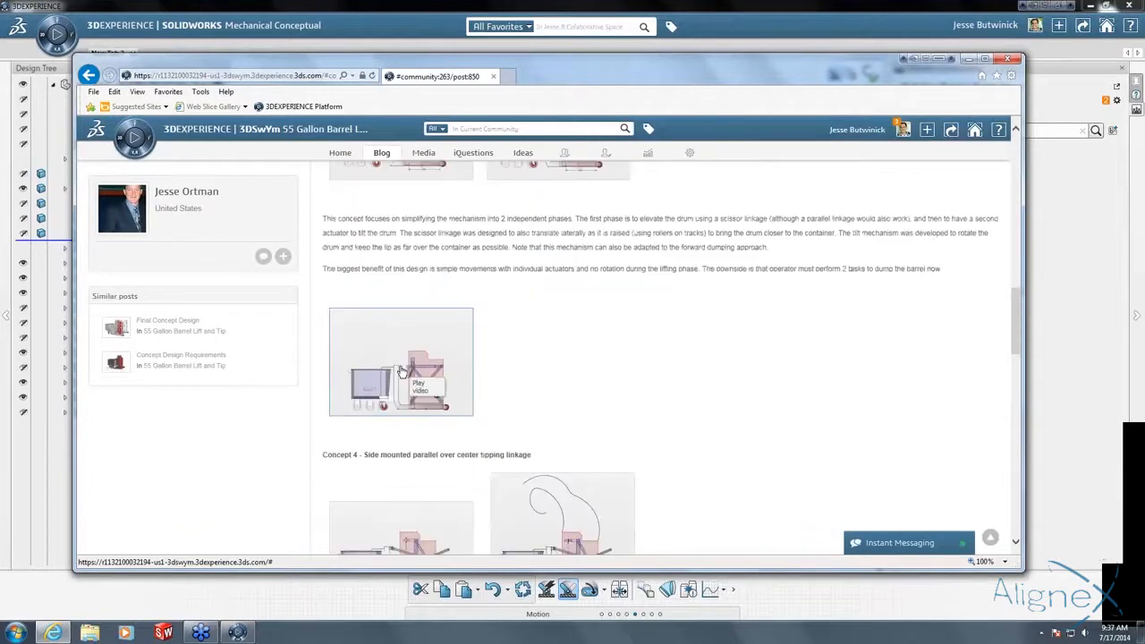
Play the Concept 3 scissor lift motion video and close it.
left_click(402, 368)
left_click(490, 341)
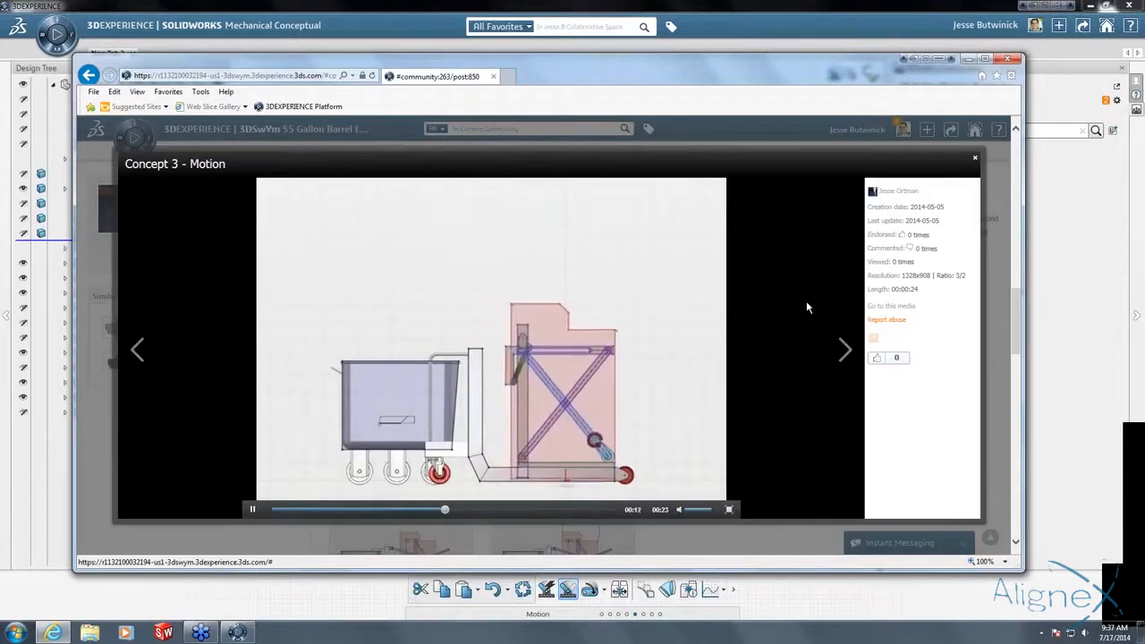
left_click(975, 158)
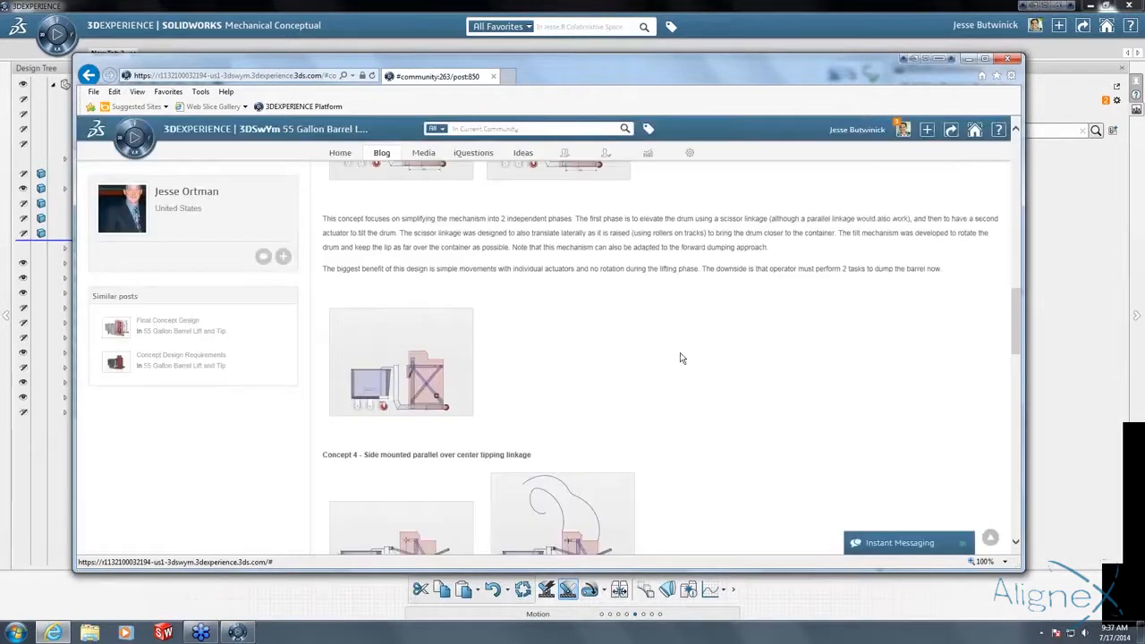
Play the motion video in the Concept 4 over-center tipping linkage section and close it.
scroll(637, 423, "down", 5)
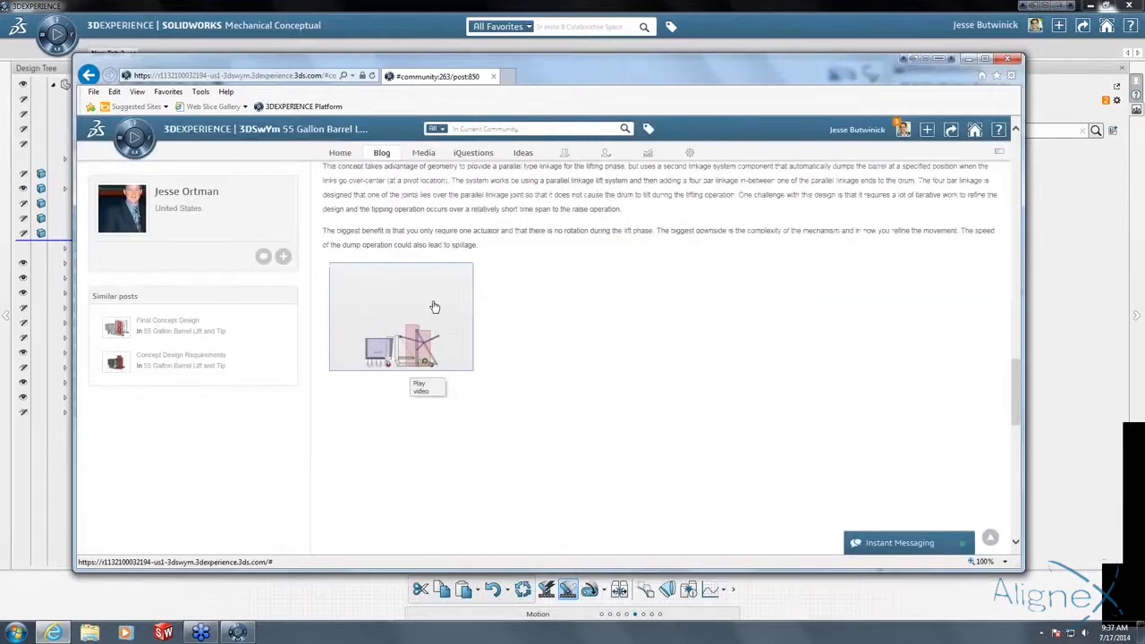
left_click(411, 319)
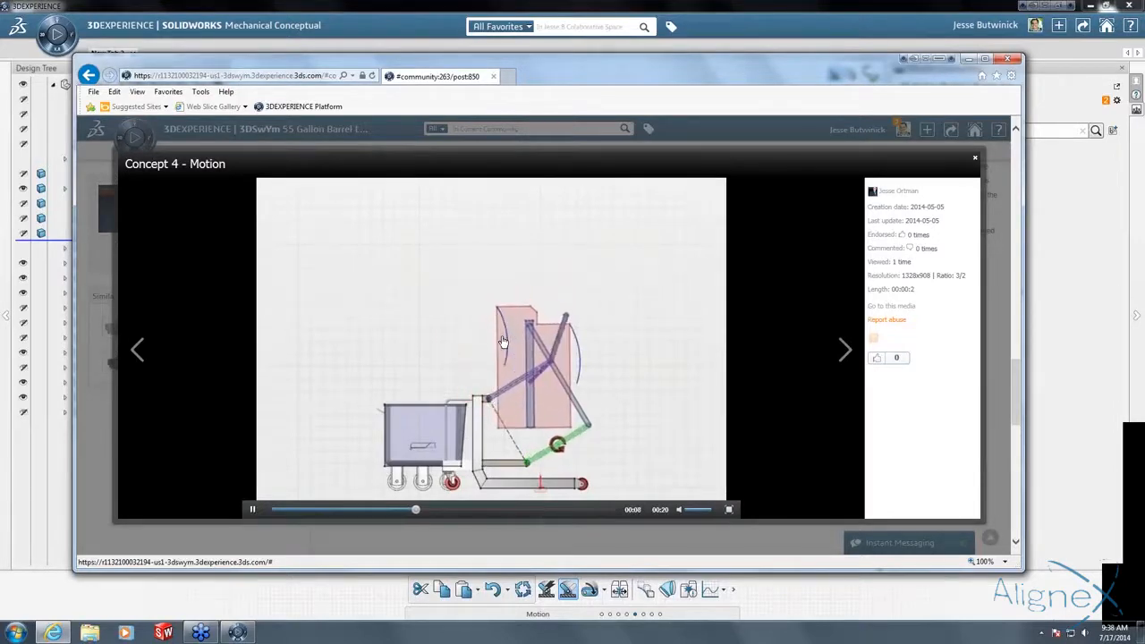
left_click(974, 158)
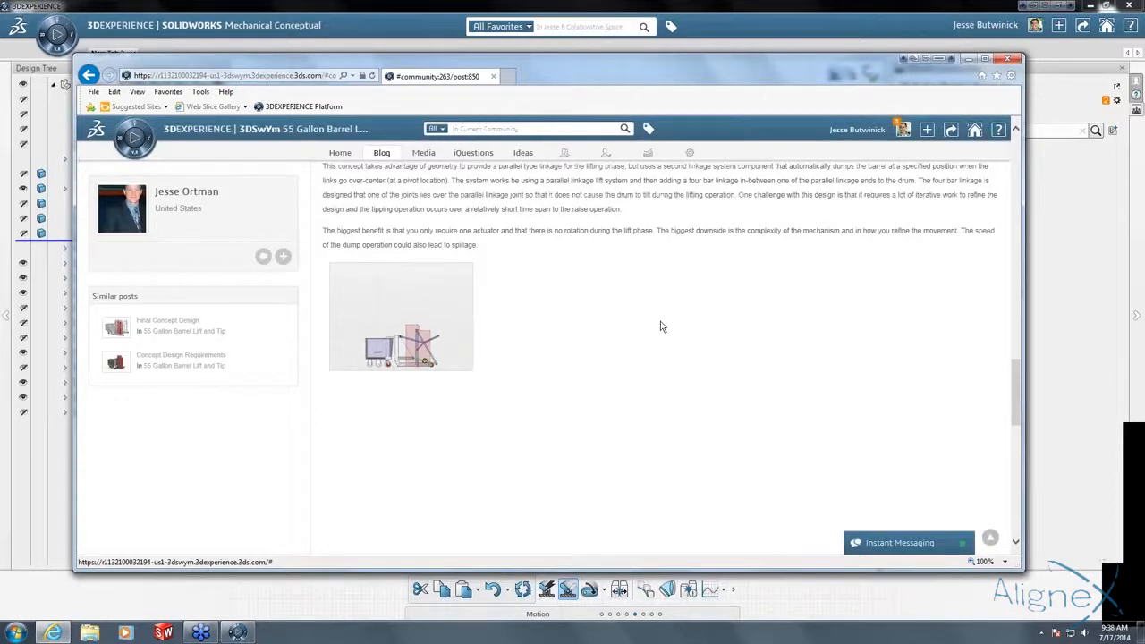
Read the team and customer comments below the Lift and Tip Concept Designs post for their preferred concept.
scroll(661, 327, "down", 6)
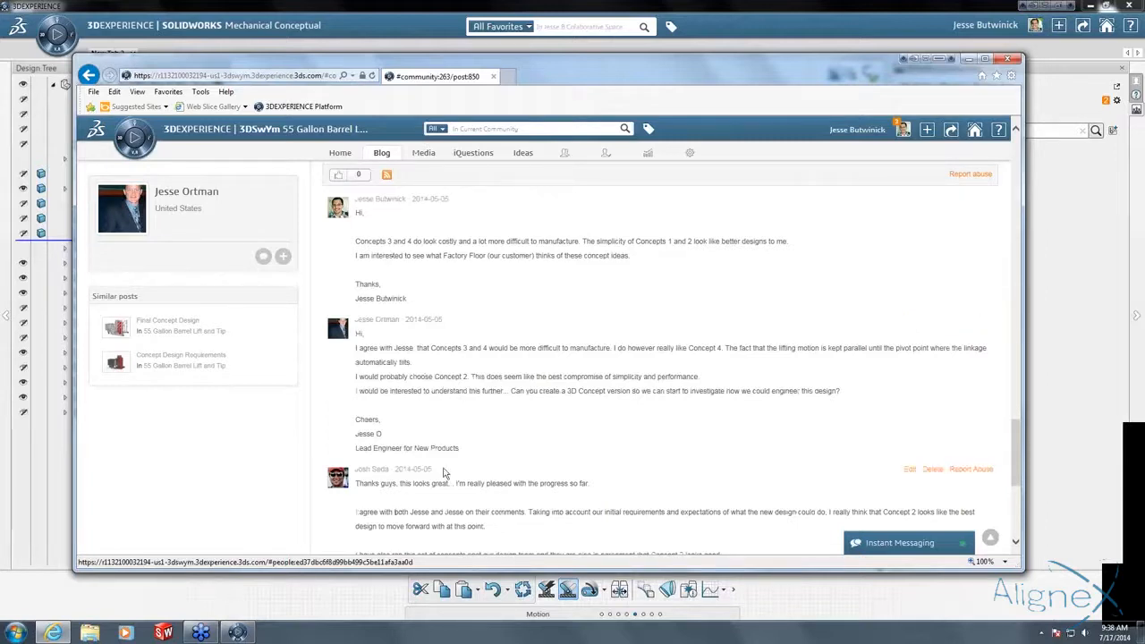
scroll(447, 442, "down", 1)
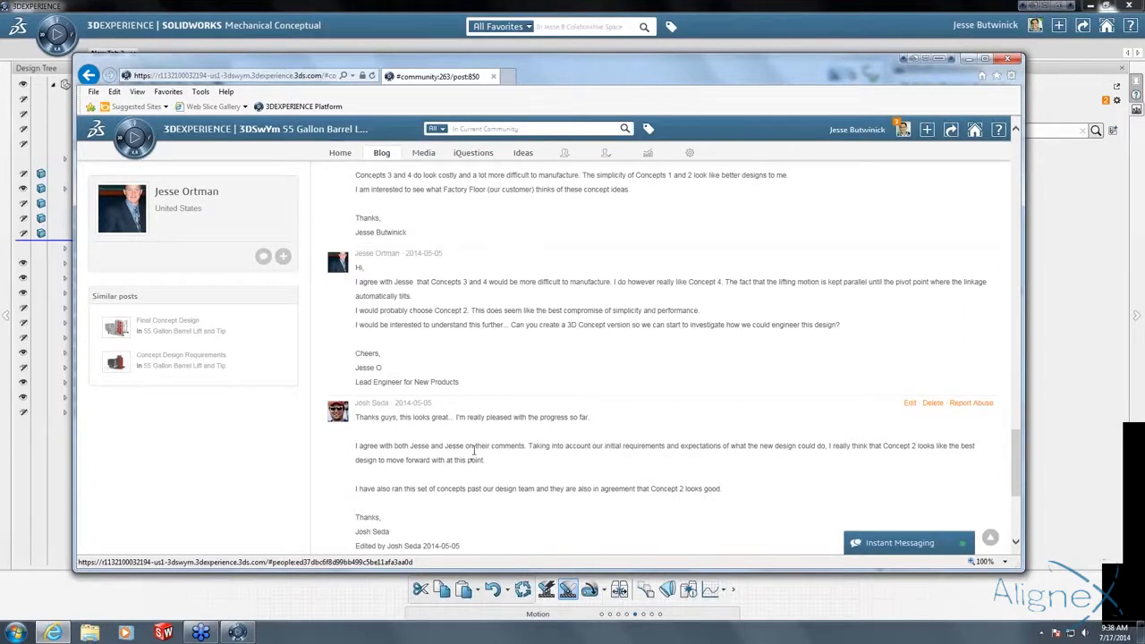
scroll(475, 450, "down", 3)
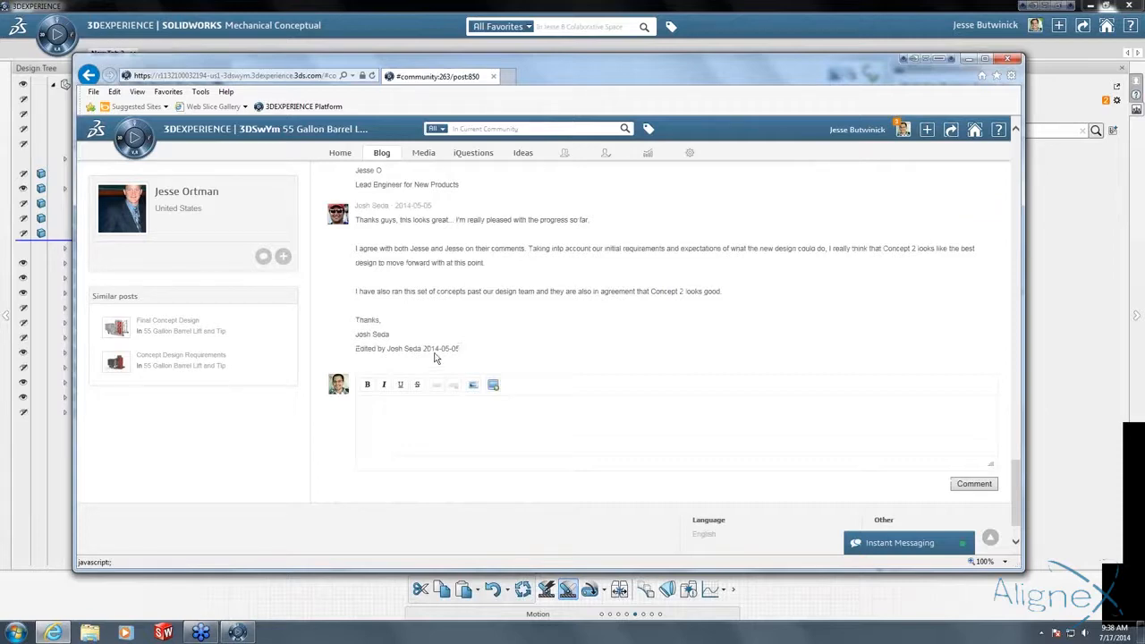
scroll(447, 353, "up", 6)
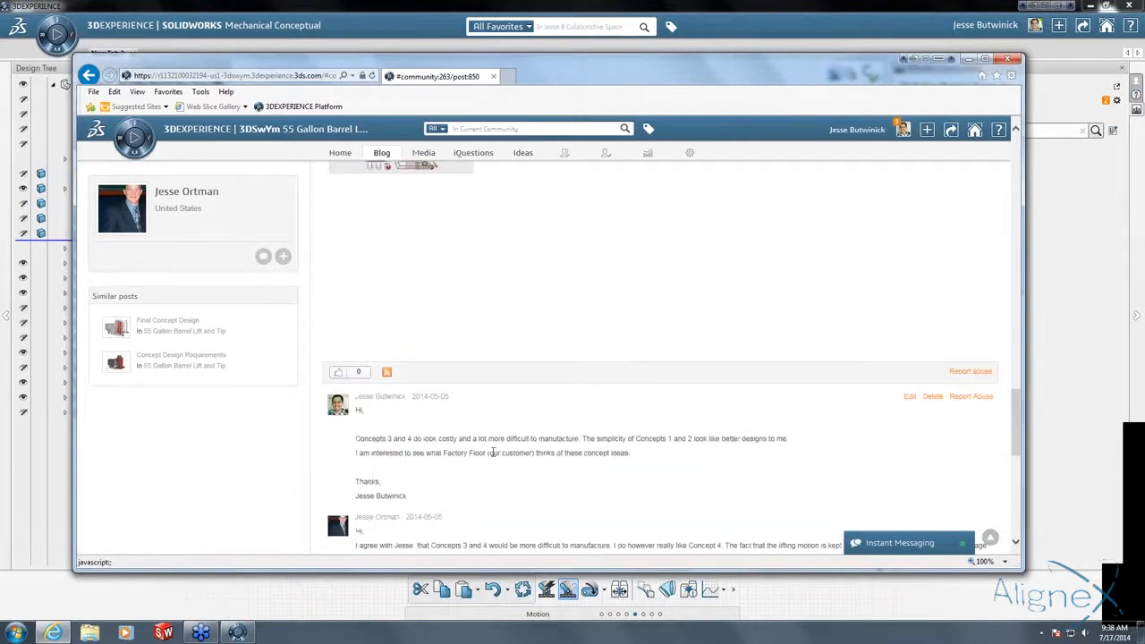
scroll(461, 451, "down", 3)
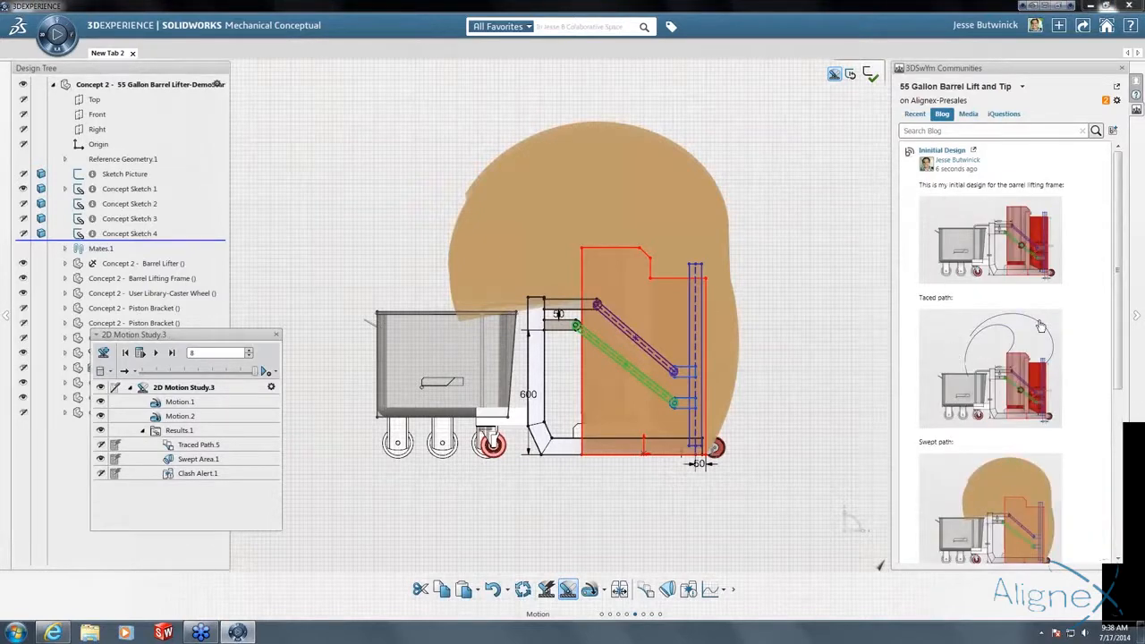
Switch to SOLIDWORKS Mechanical Conceptual and review the images in the "Ininitial Design" community post.
scroll(1124, 232, "down", 3)
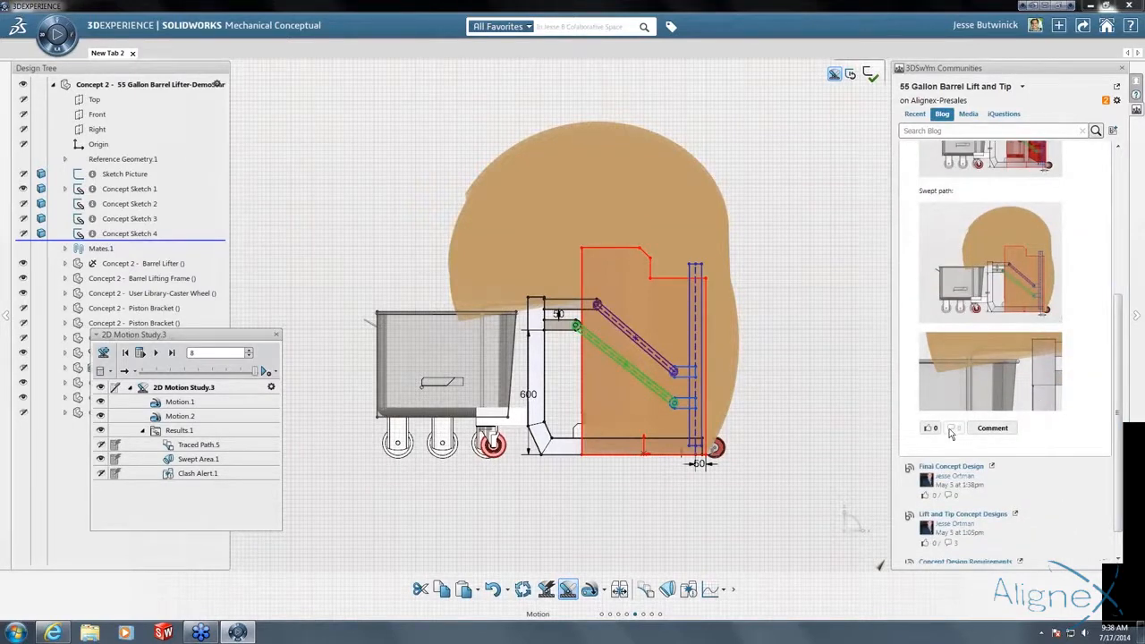
scroll(1107, 429, "up", 5)
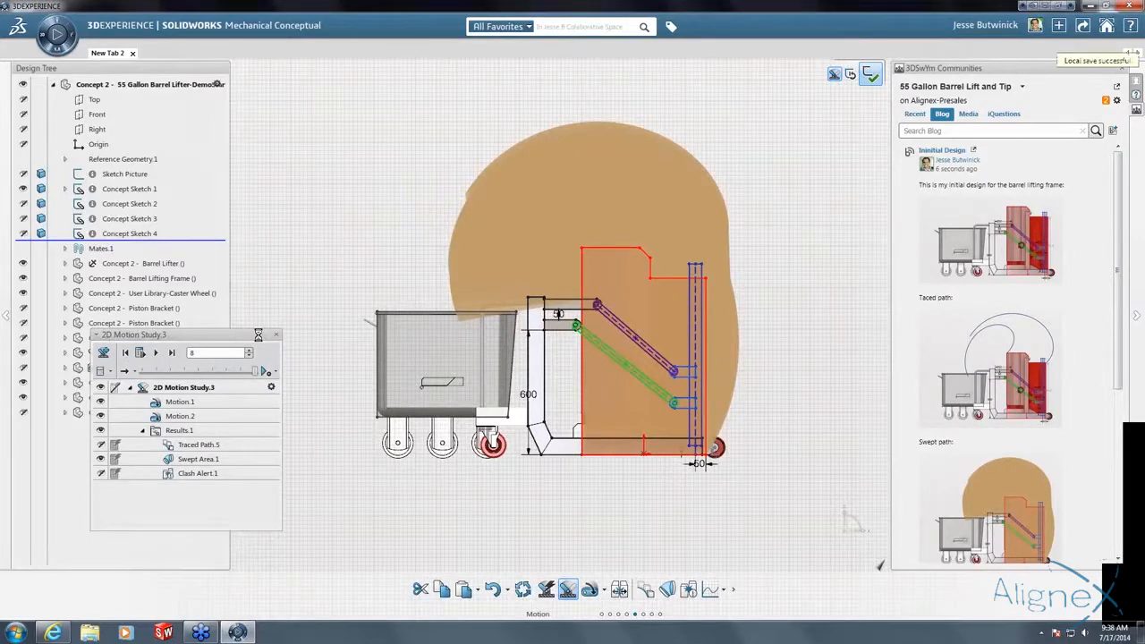
Close 2D Motion Study.3 and activate Concept Sketch 2, displaying it in place of Concept Sketch 1.
left_click(276, 335)
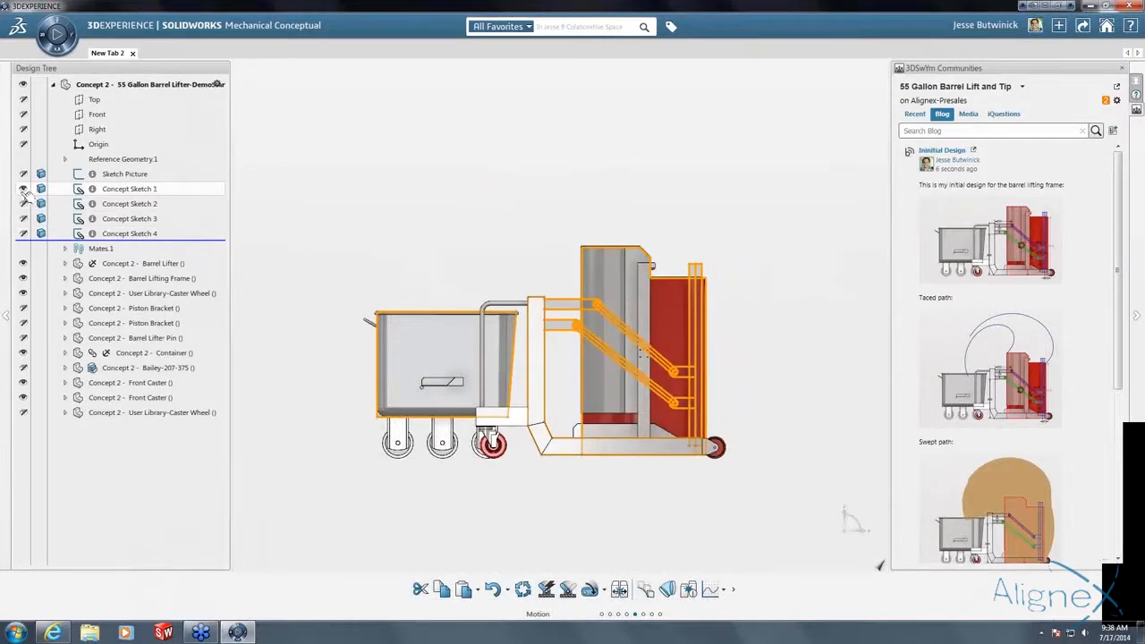
right_click(143, 206)
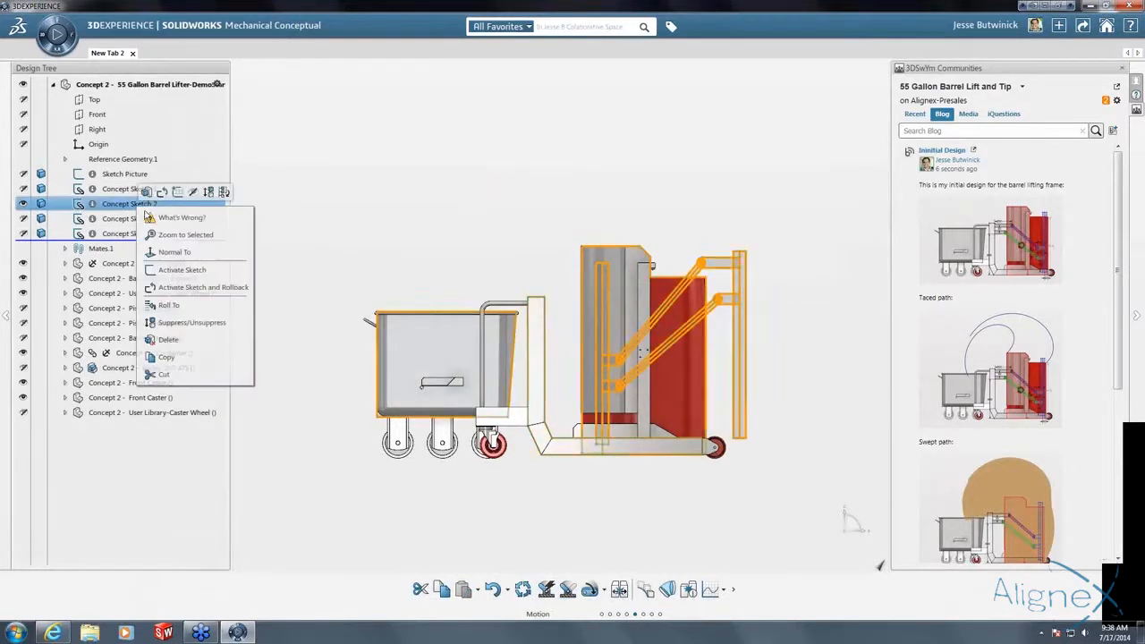
left_click(178, 192)
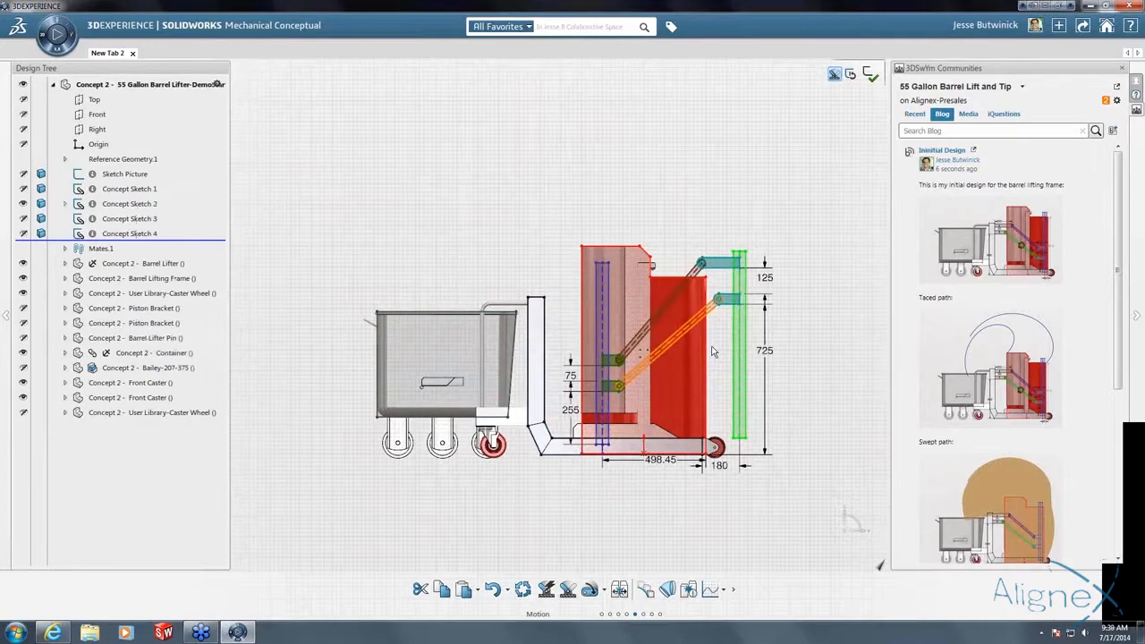
Move the Concept Sketch 2 linkage to examine its lifting and tipping motion, then inspect the assembly in a 3D view.
scroll(712, 351, "up", 4)
mouse_move(635, 400)
left_mouse_down()
mouse_move(564, 277)
mouse_move(431, 106)
mouse_move(512, 101)
mouse_move(578, 134)
mouse_move(622, 322)
mouse_move(662, 396)
mouse_move(634, 178)
left_mouse_up()
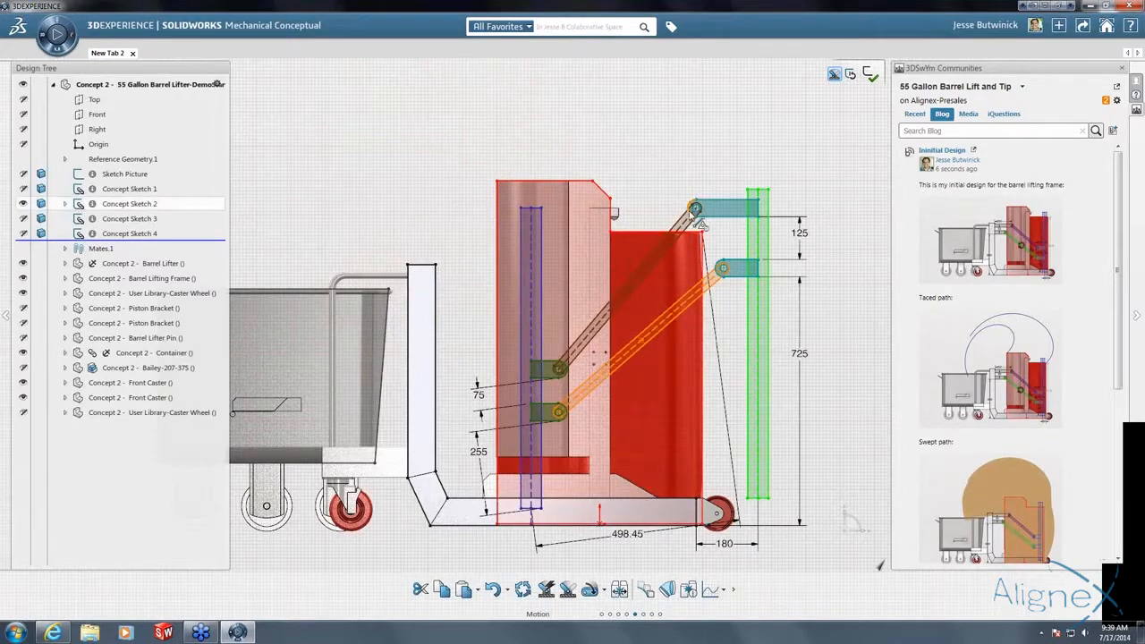
scroll(690, 211, "up", 2)
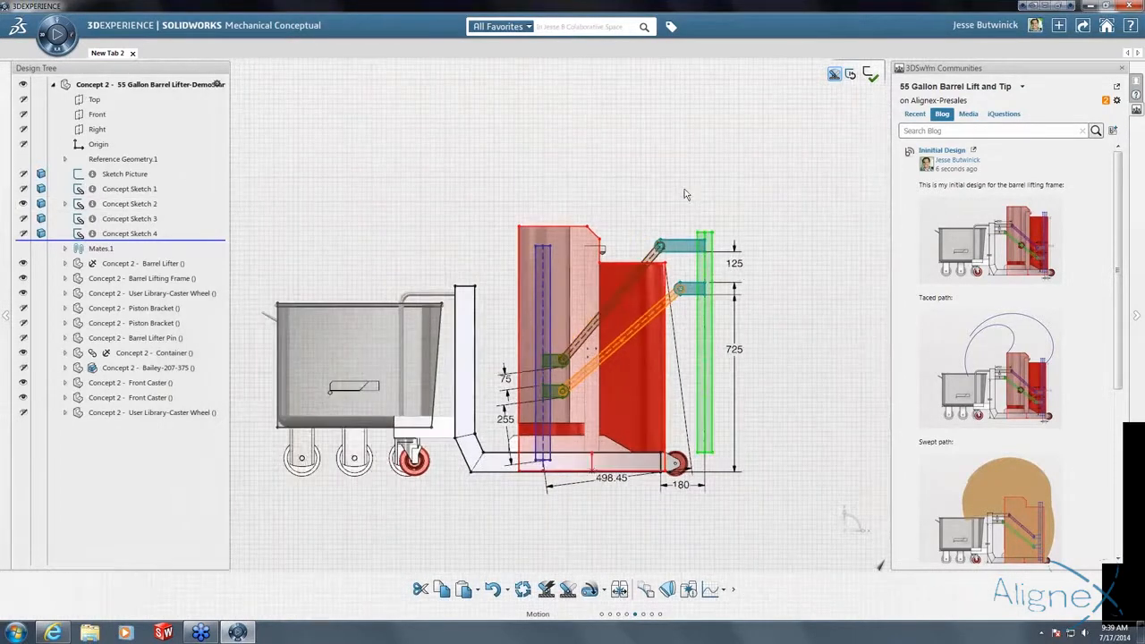
middle_click_drag(684, 190, 520, 222)
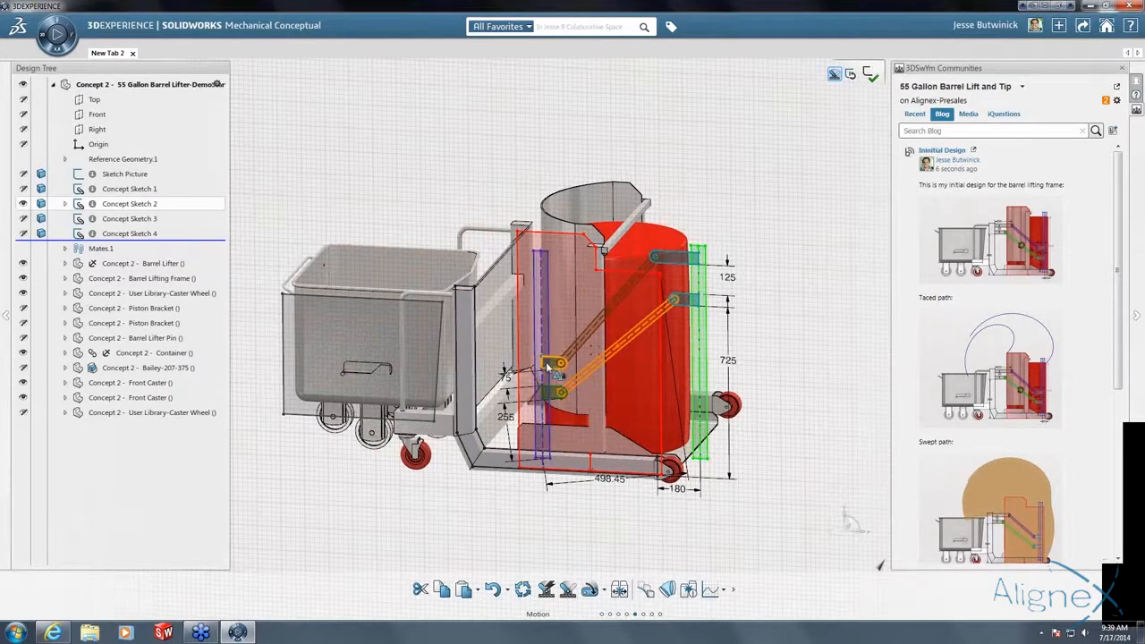
Convert the Concept Sketch 2 objects with Sketch To Components, using the names Barrel Post and Fixed Post for the two vertical posts.
left_click(627, 617)
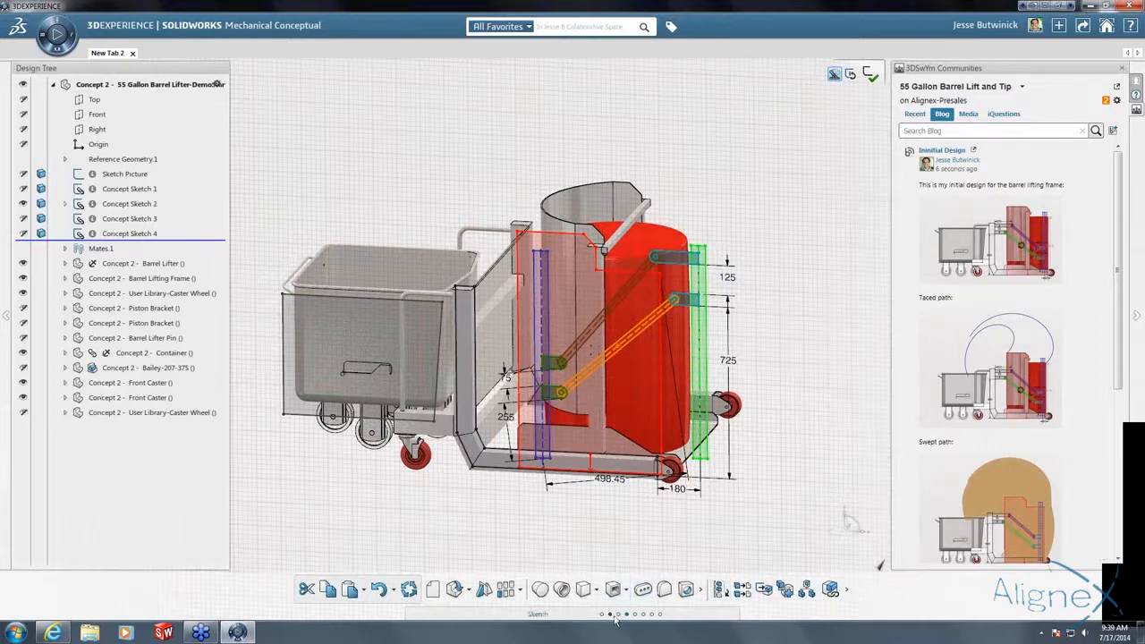
left_click(765, 591)
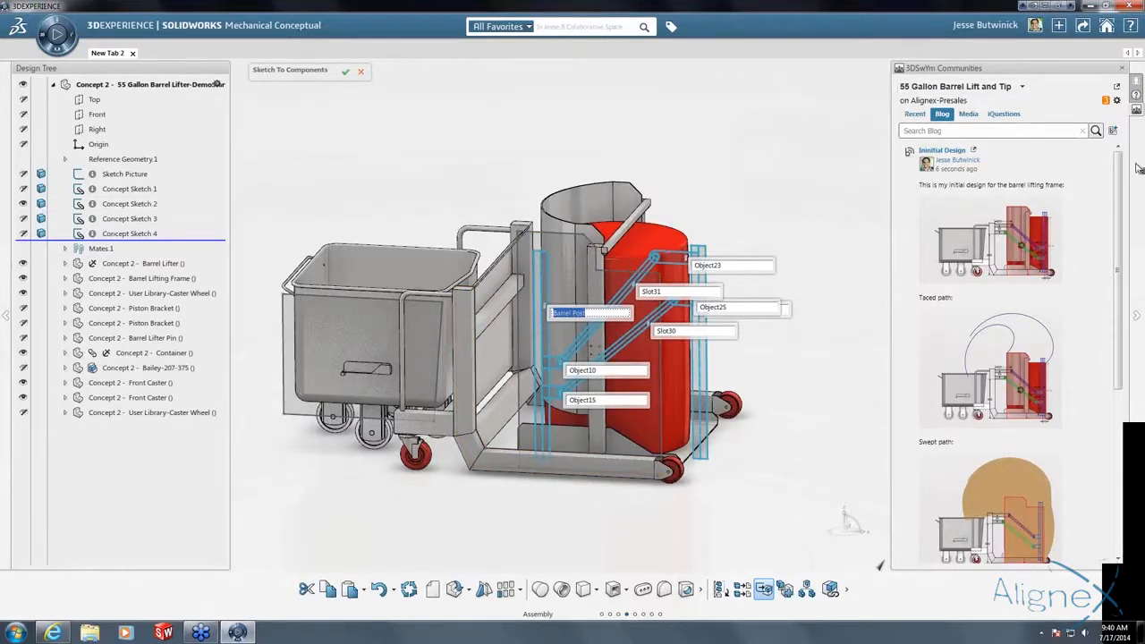
left_click(479, 125)
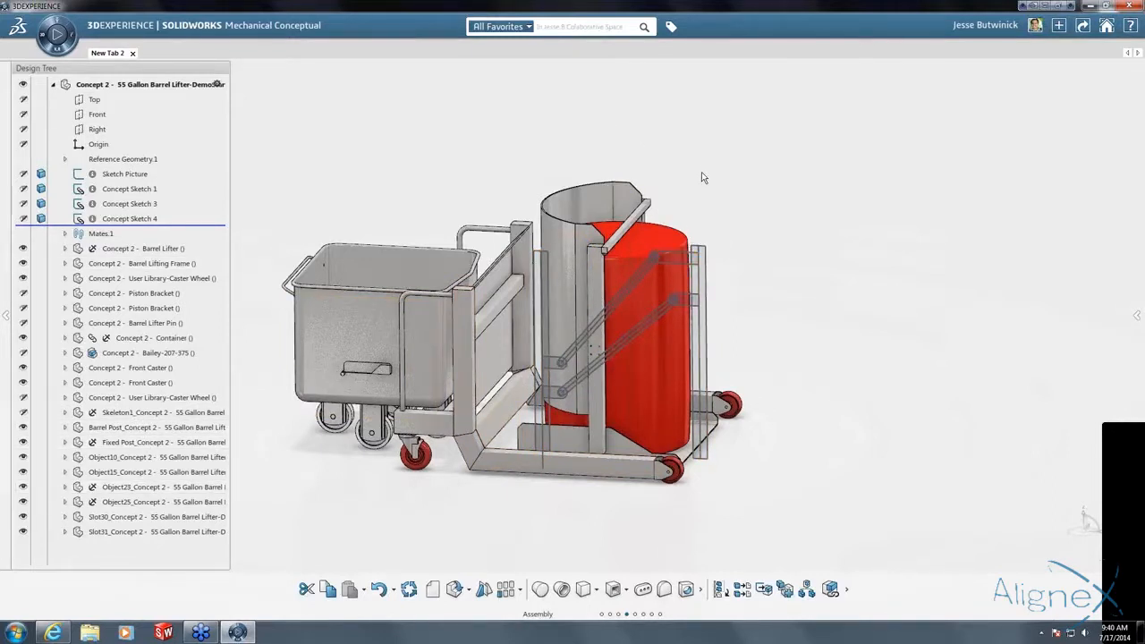
Extrude the Fixed Post sketch profile into a solid vertical post beside the barrel.
middle_click_drag(700, 185, 665, 329)
scroll(665, 322, "up", 5)
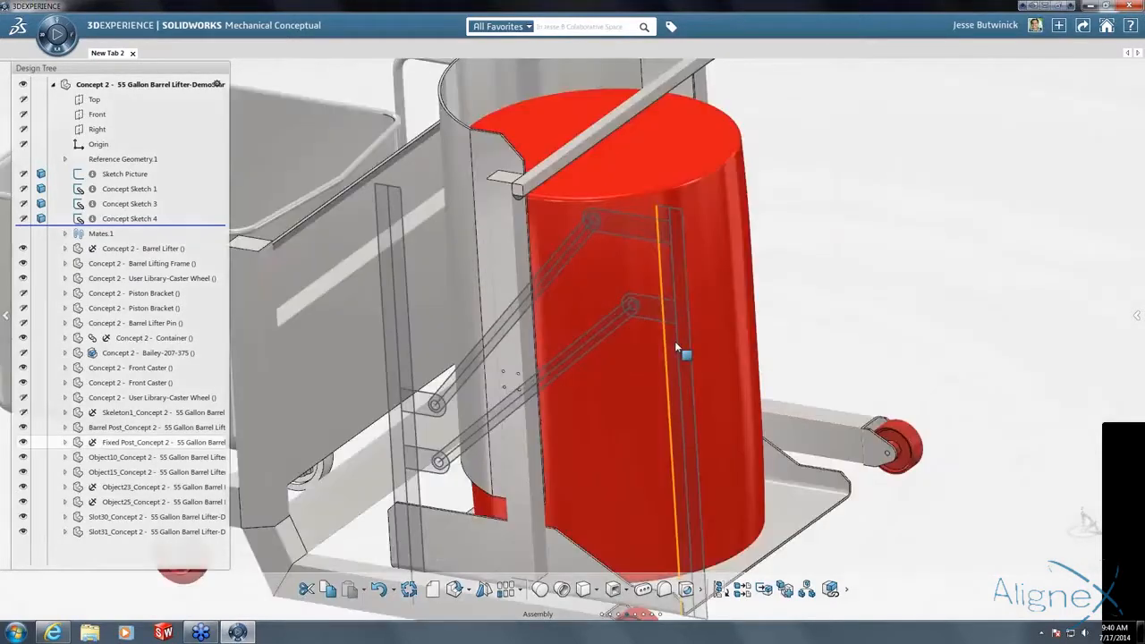
left_click(666, 213)
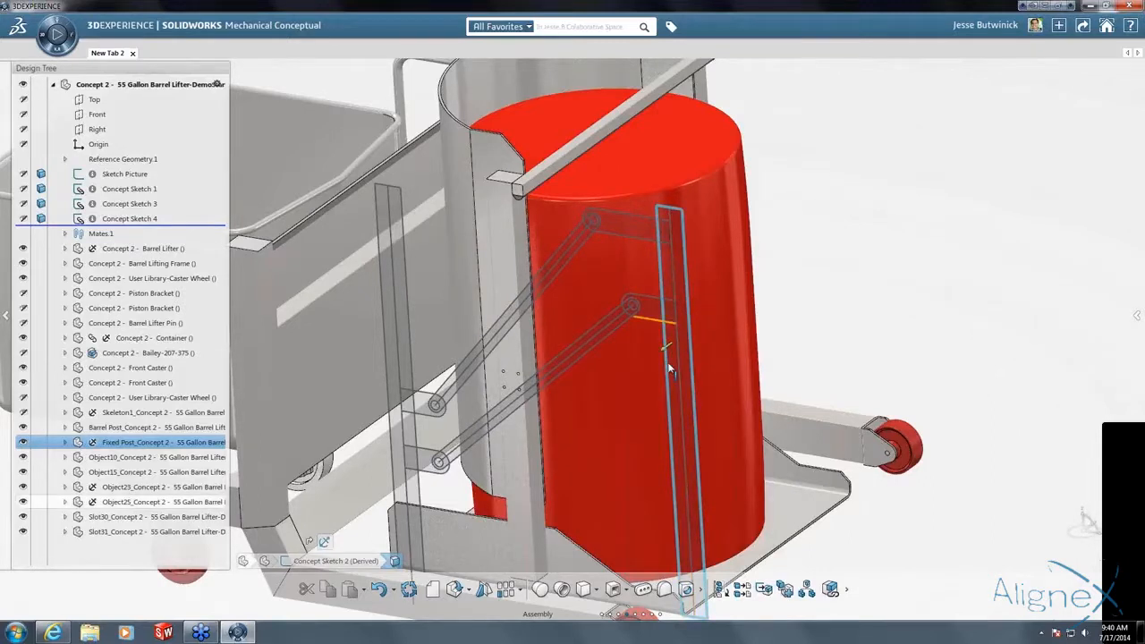
scroll(668, 365, "up", 1)
scroll(668, 365, "down", 1)
left_click_drag(647, 350, 635, 355)
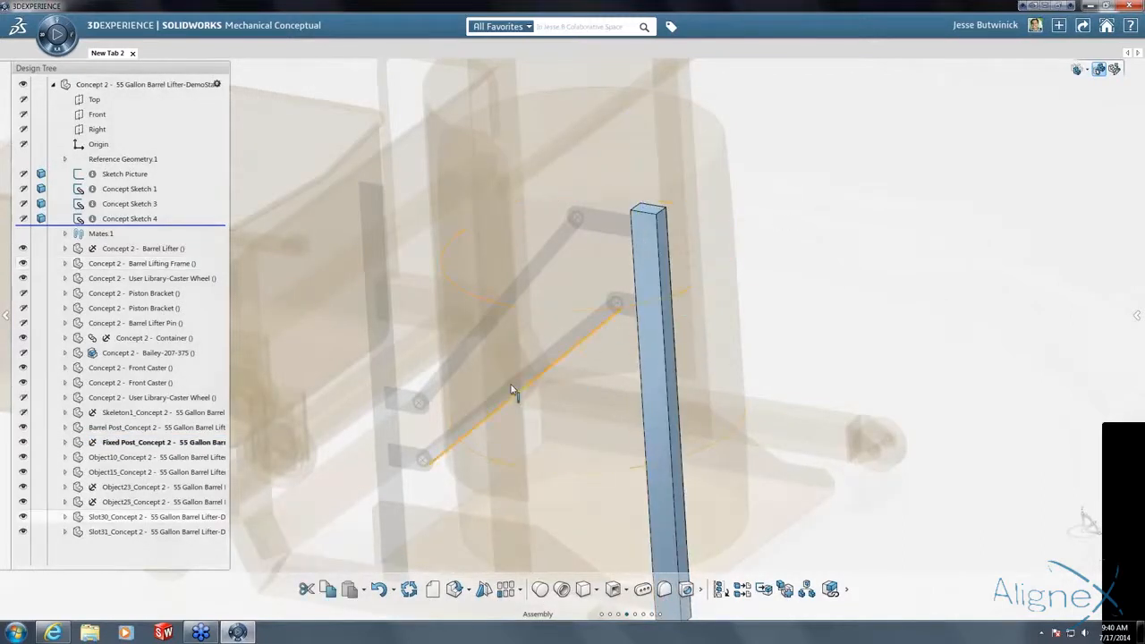
Extrude the lower and upper bracket profiles attached to the Fixed Post, Object25 and Object23.
left_click(634, 305)
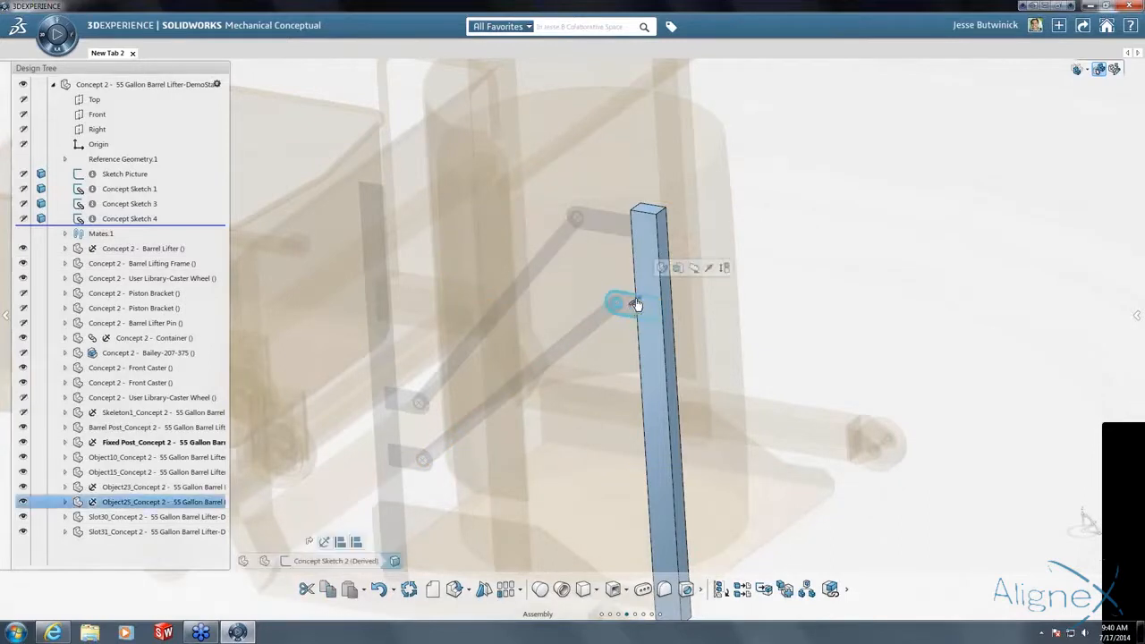
left_click(662, 268)
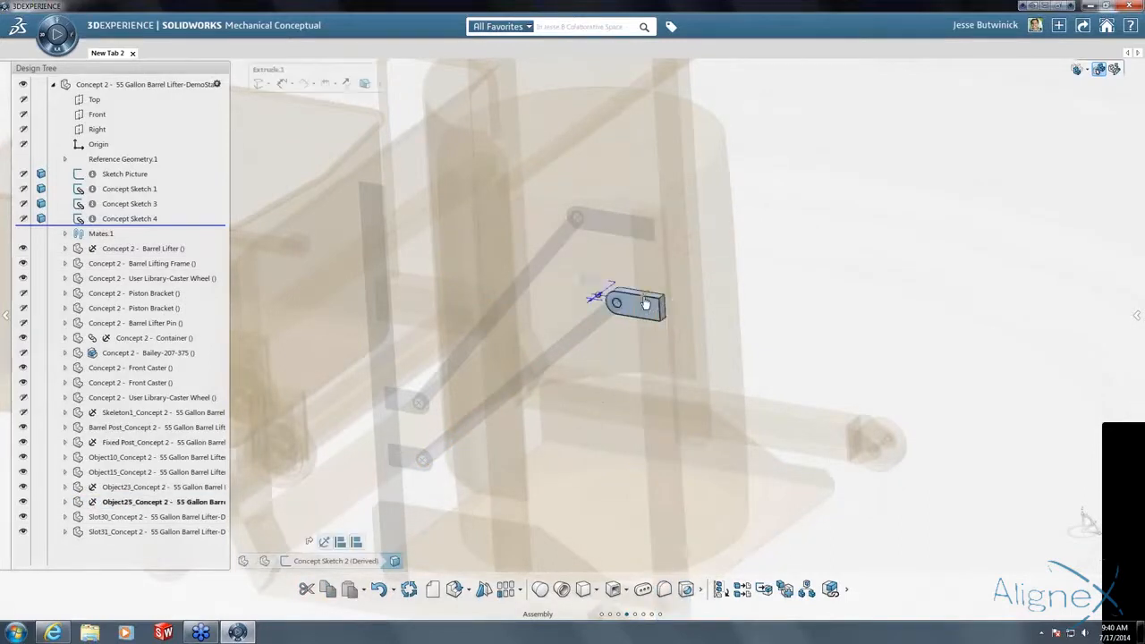
left_click(607, 225)
left_click_drag(622, 212, 626, 217)
left_click(626, 218)
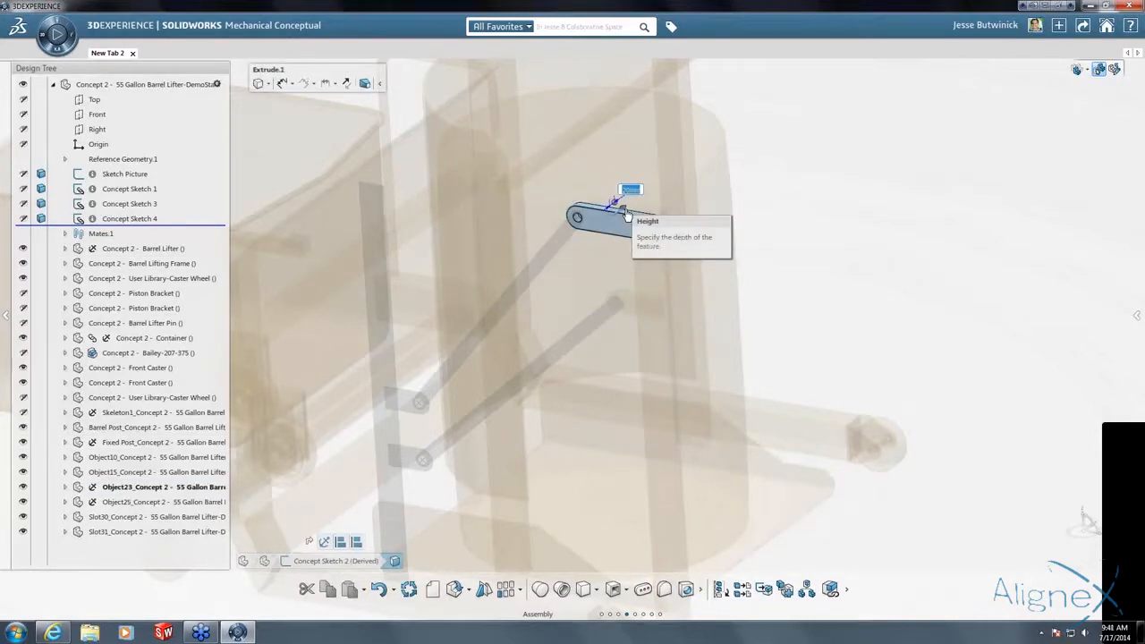
Extrude the upper and lower bracket profiles attached to the Barrel Post, Object10 and Object15.
left_click(409, 398)
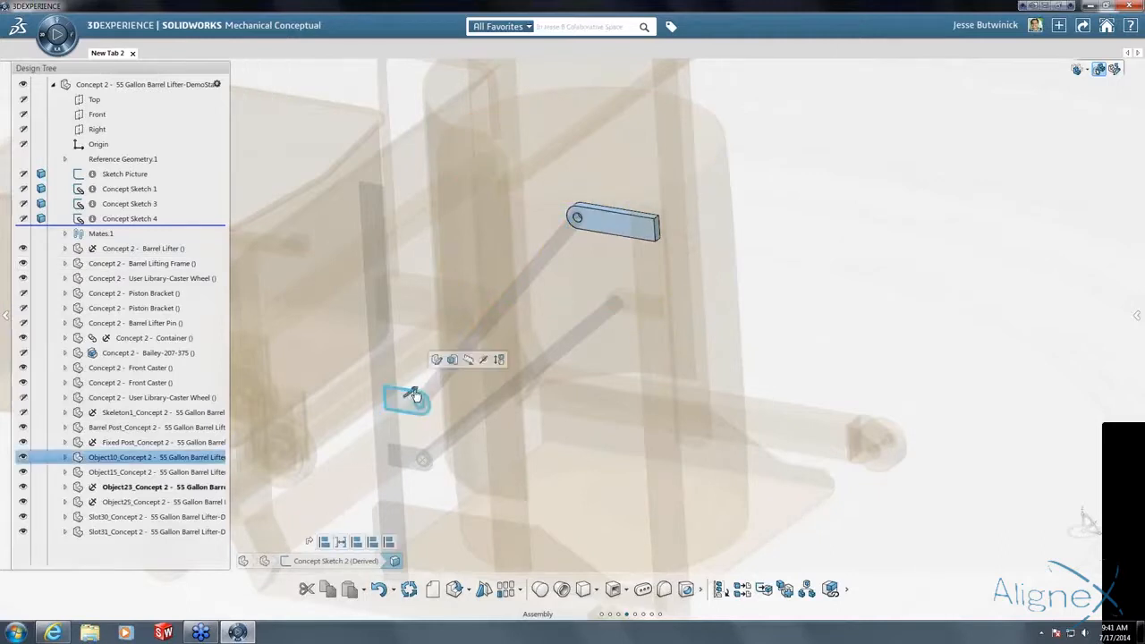
left_click(415, 393)
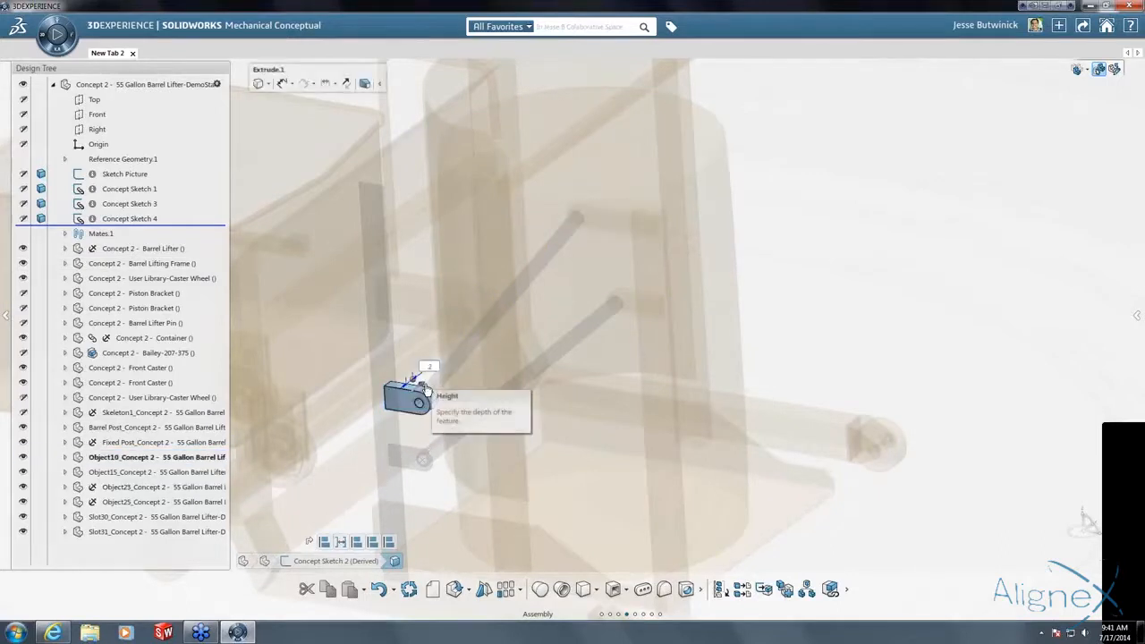
left_click(422, 447)
left_click_drag(421, 447, 424, 440)
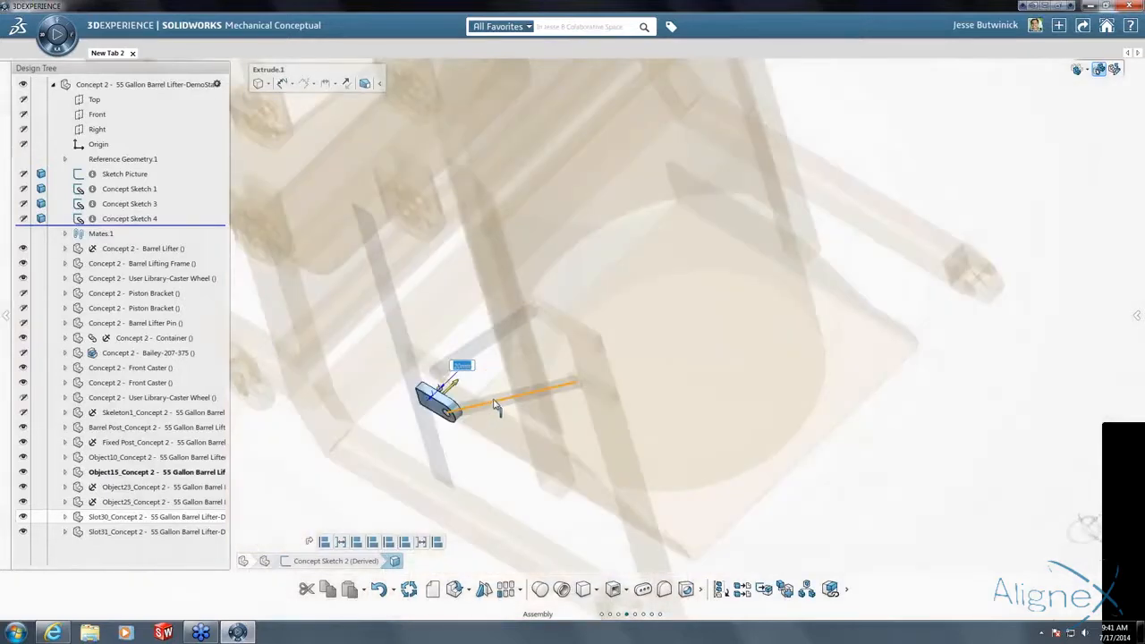
Extrude the two linkage arm profiles Slot30 and Slot31 that join the brackets of both posts.
left_click(491, 407)
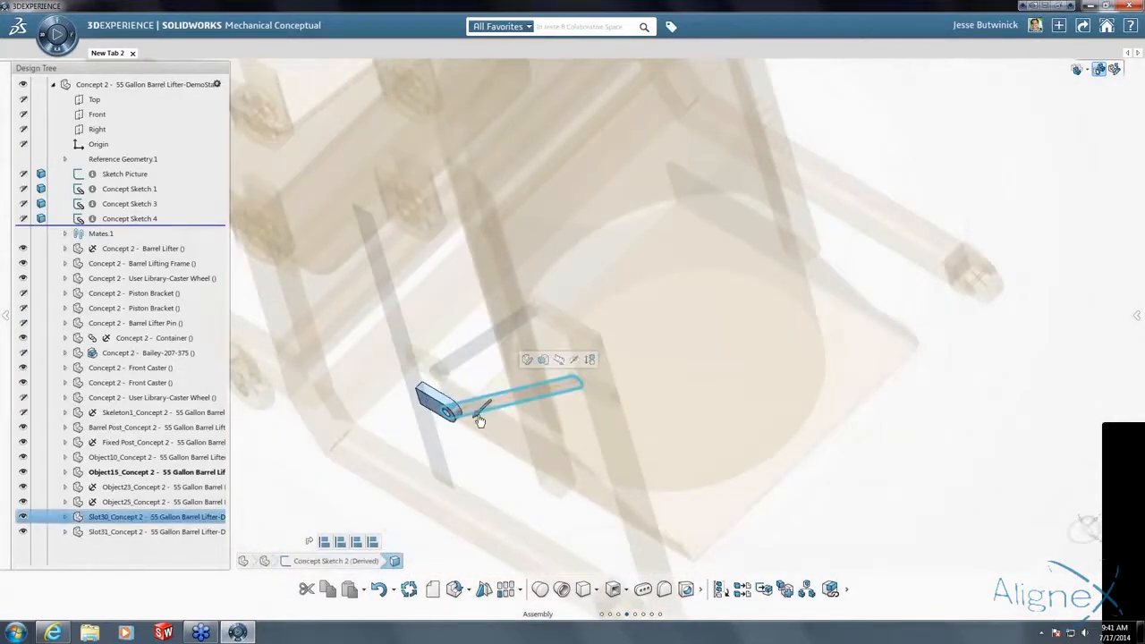
left_click_drag(476, 412, 470, 421)
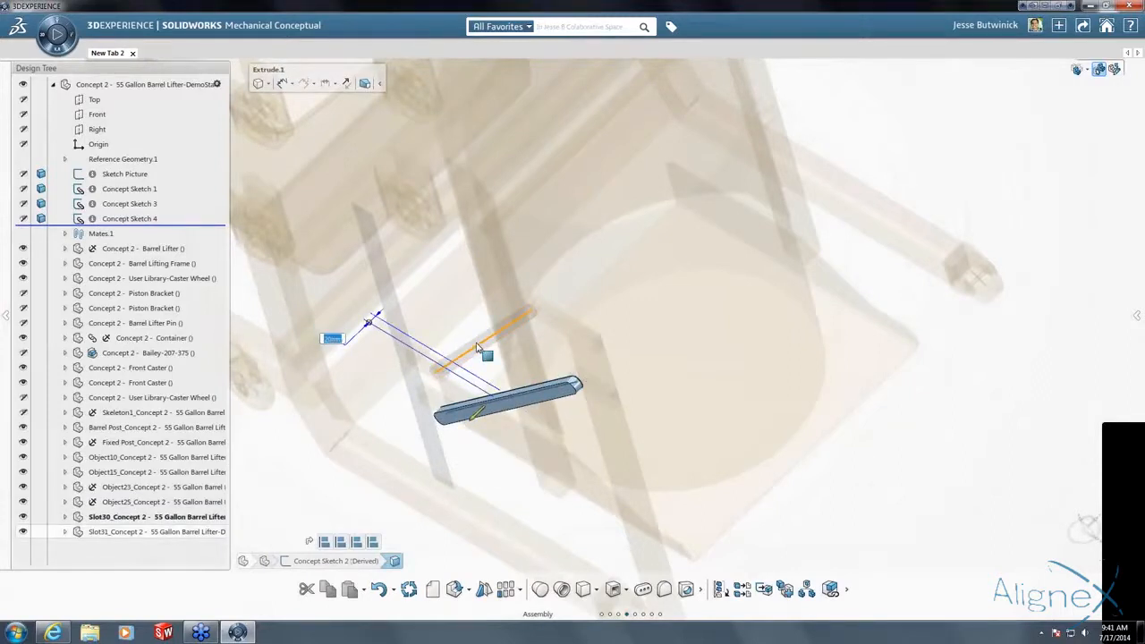
left_click(476, 343)
left_click_drag(461, 361, 475, 343)
Apply an Offset to the Slot31 arm's extrusion, adjust its offset and depth values, and return to the full assembly.
middle_click_drag(477, 269, 350, 81)
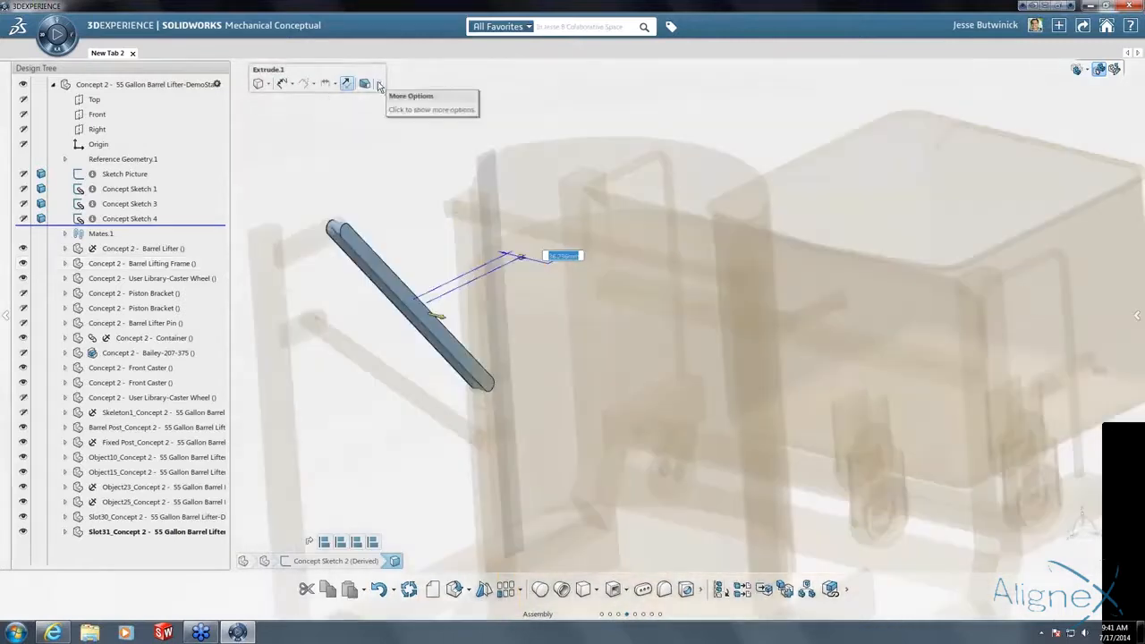
left_click(335, 84)
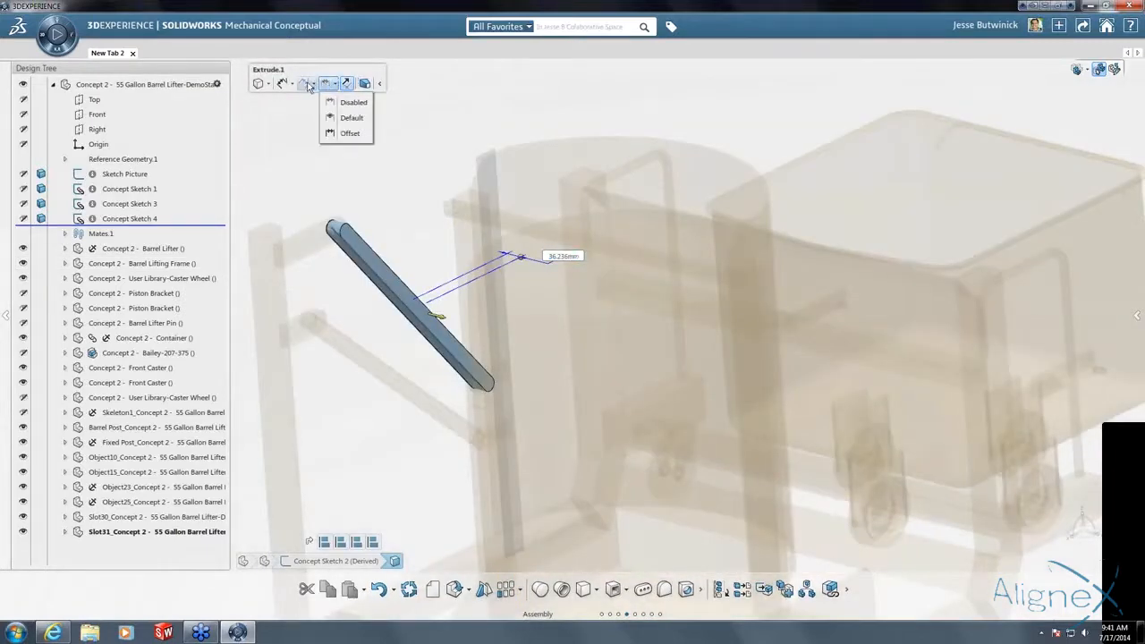
left_click(349, 134)
left_click(335, 83)
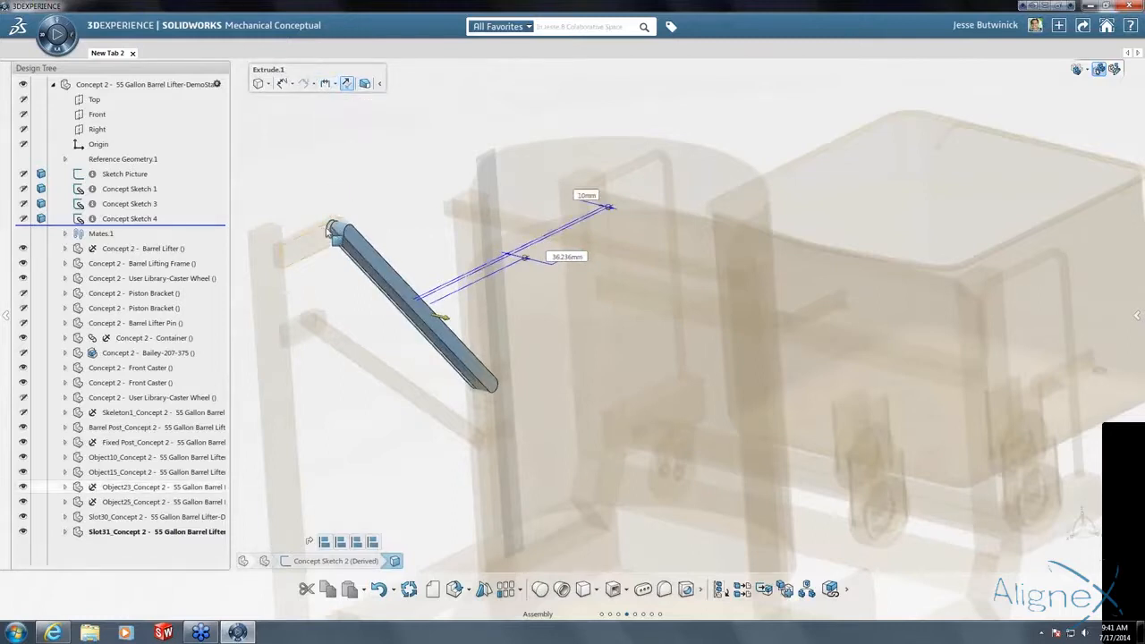
middle_click_drag(333, 229, 482, 170)
type("0")
key("Return")
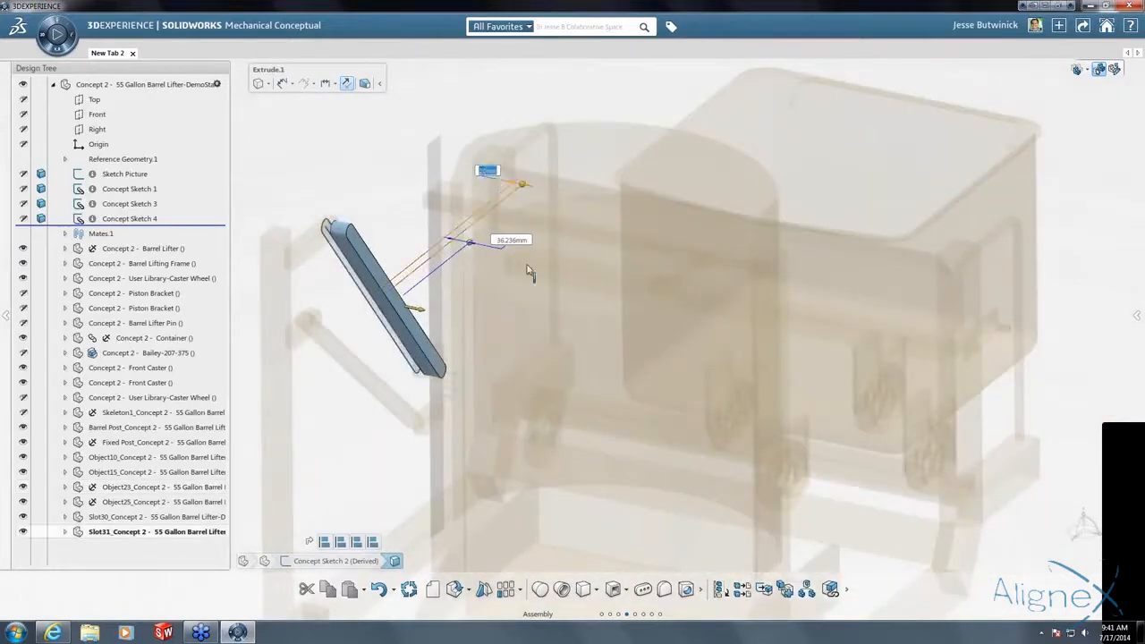
left_click(512, 239)
type("5")
key("Return")
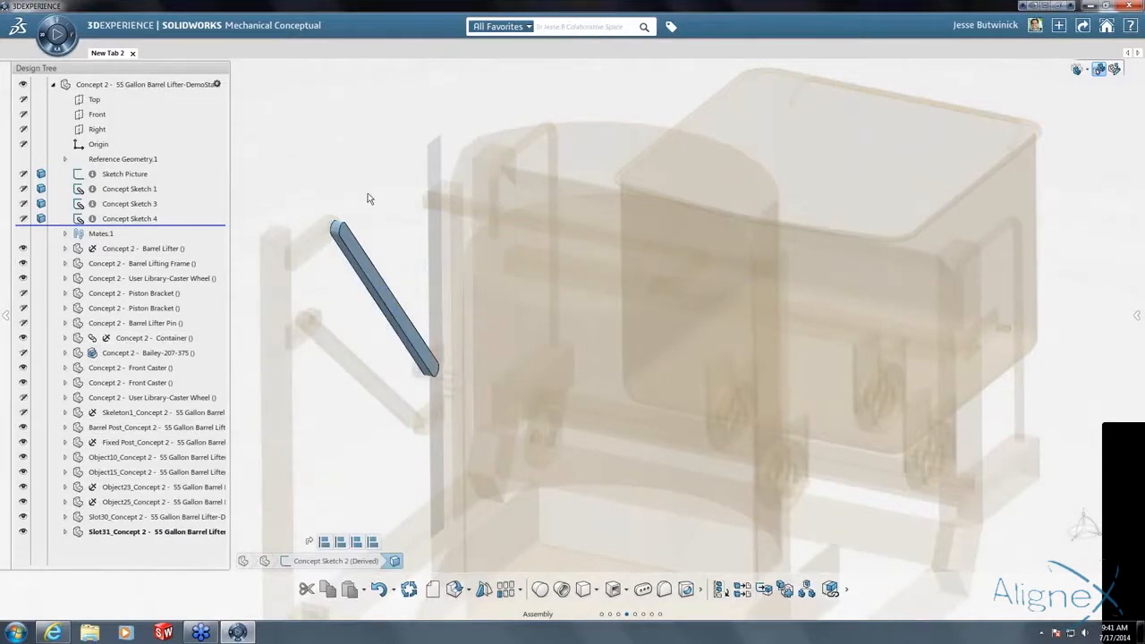
middle_click_drag(391, 220, 500, 225)
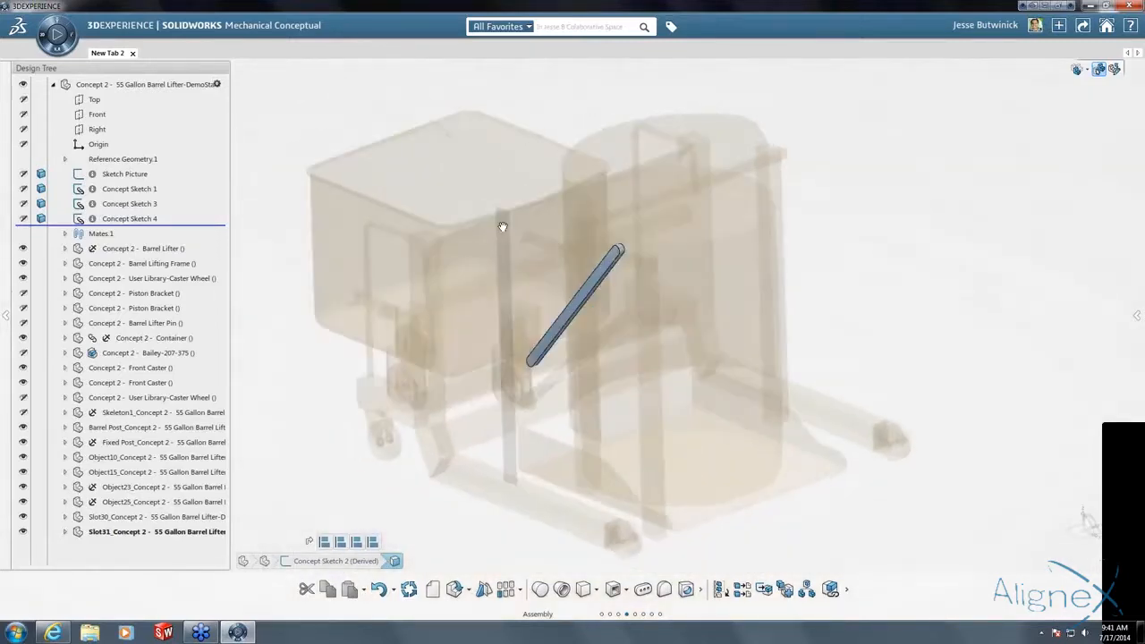
left_click(1114, 71)
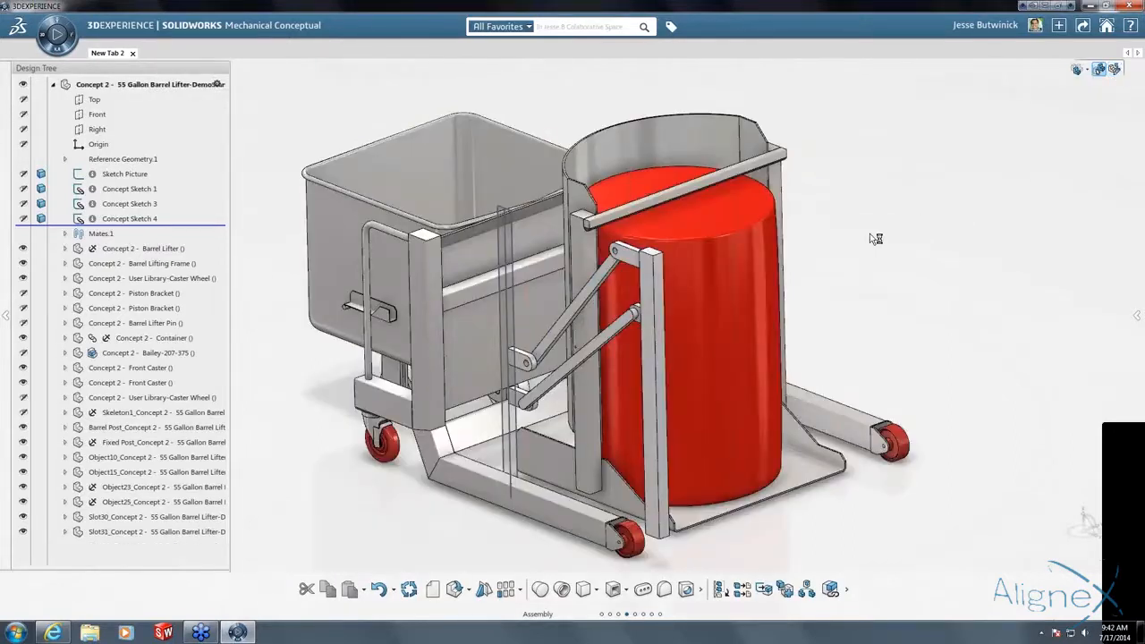
Examine the extruded linkage from several angles, checking the arms, brackets and posts against the lifter frame.
middle_click_drag(562, 288, 538, 364)
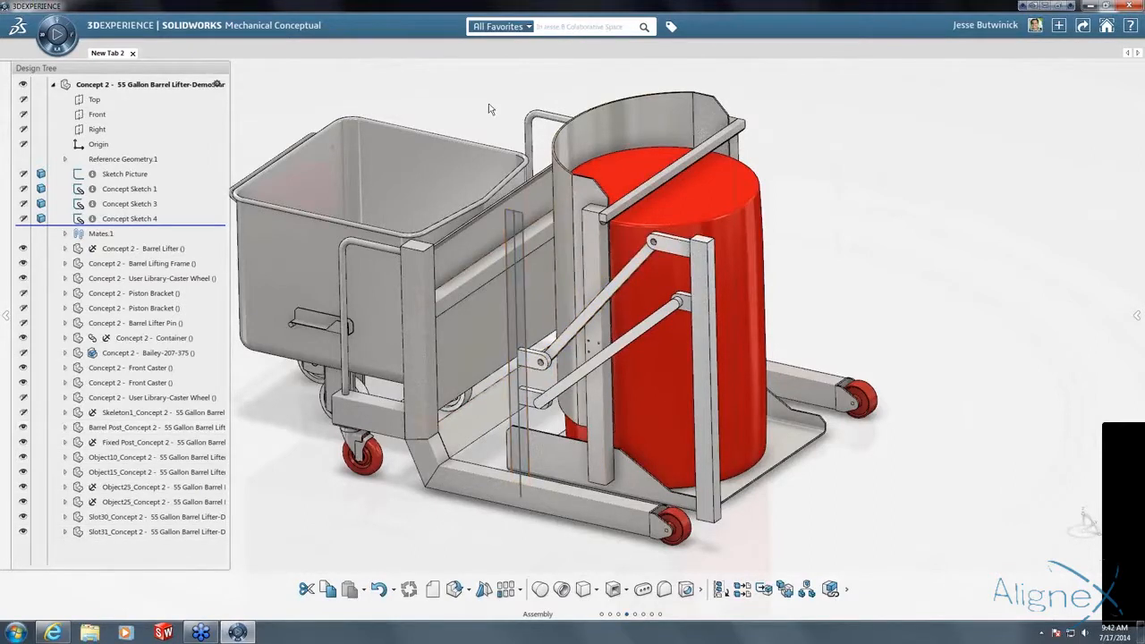
middle_click_drag(477, 220, 547, 341)
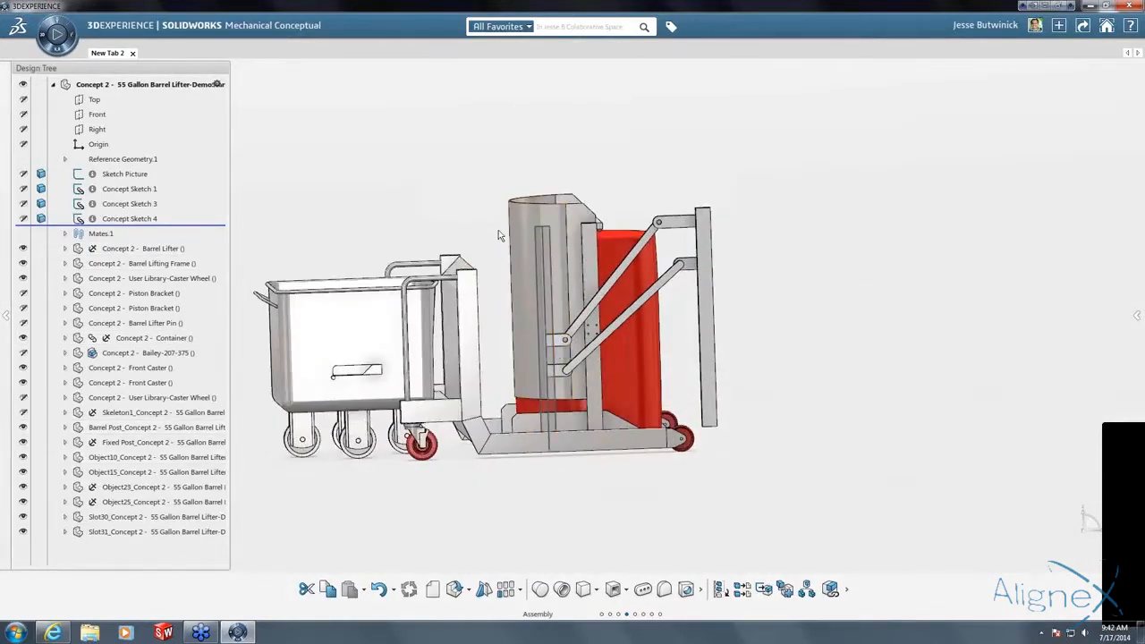
mouse_move(498, 235)
middle_mouse_down()
mouse_move(495, 216)
mouse_move(492, 230)
middle_mouse_up()
scroll(555, 320, "down", 2)
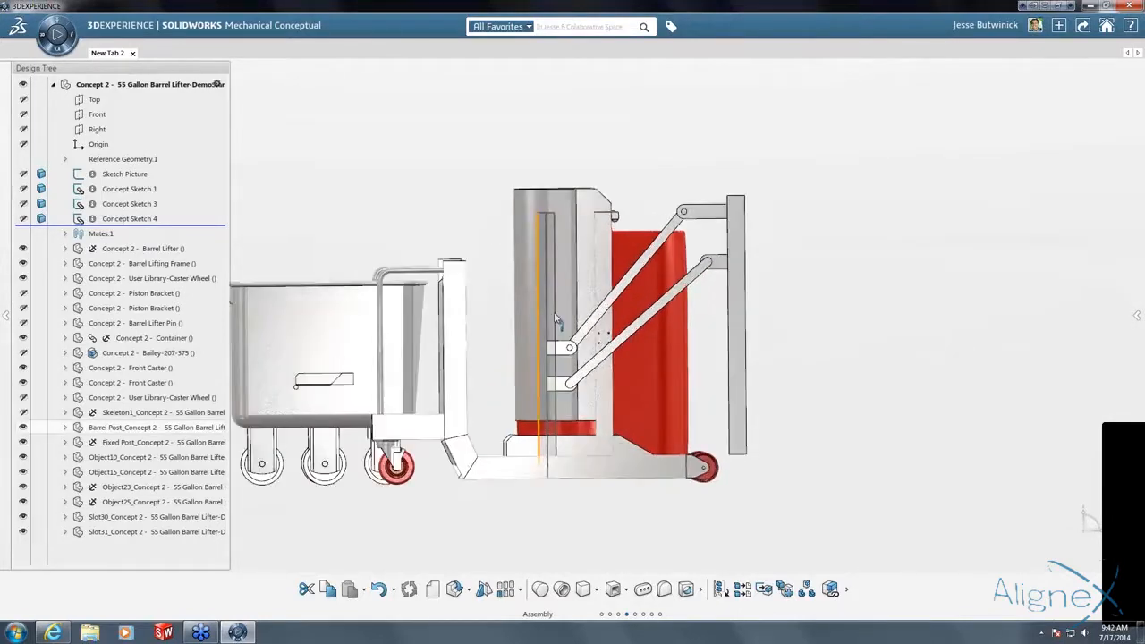
scroll(555, 318, "down", 3)
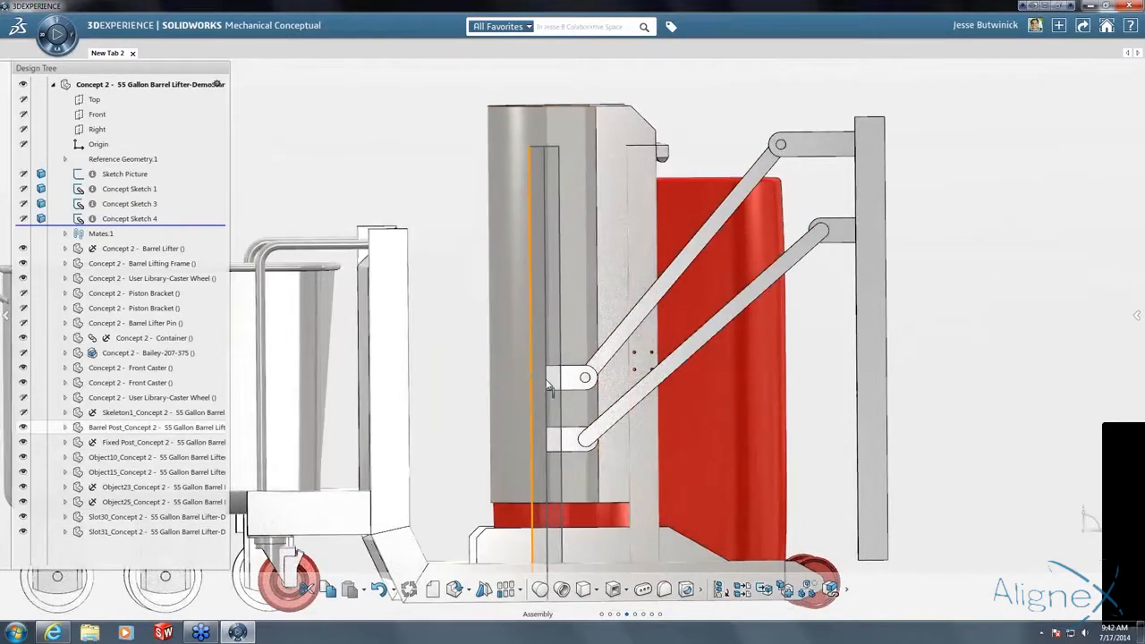
middle_click_drag(549, 386, 587, 409)
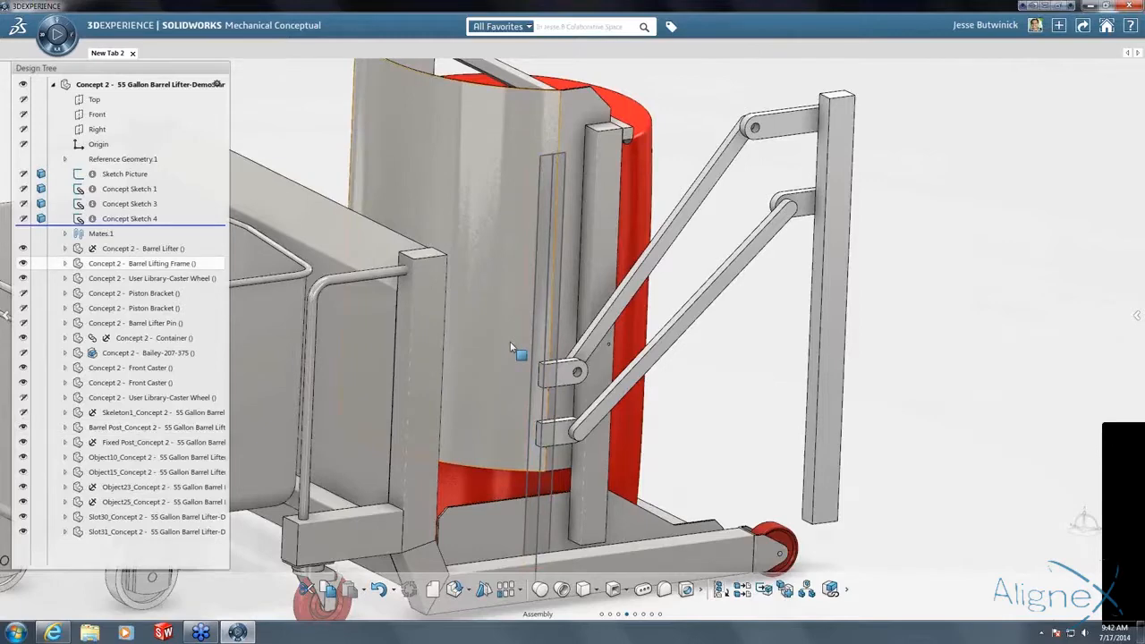
scroll(510, 342, "up", 3)
middle_click_drag(528, 298, 439, 178)
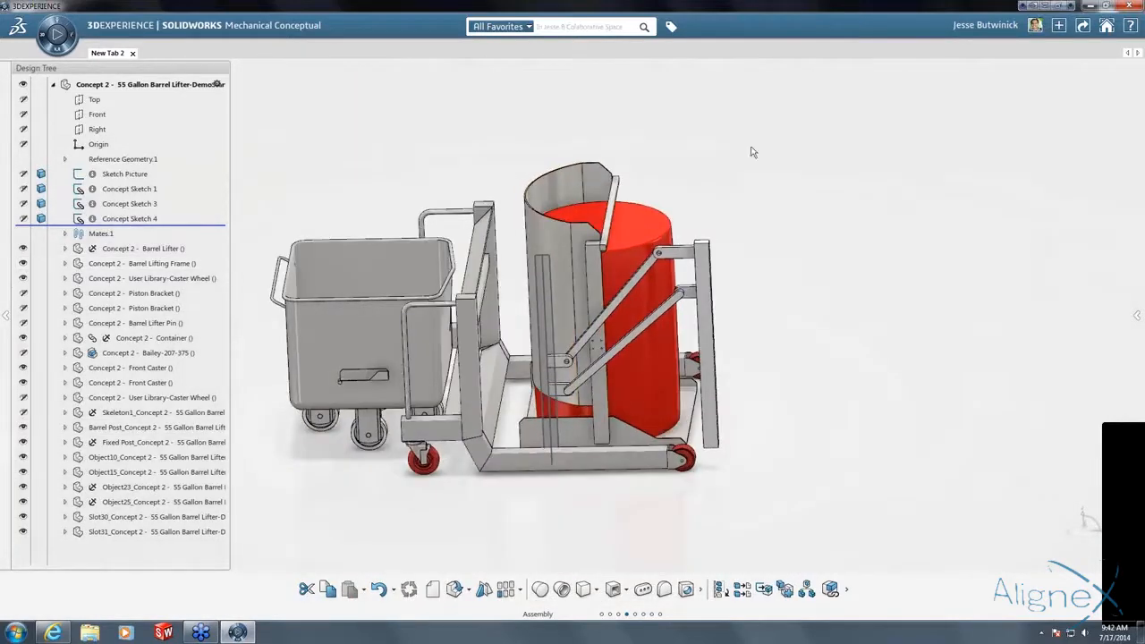
Find the colleague by name in 3D Instant Messaging and start a chat with them.
left_click(1058, 25)
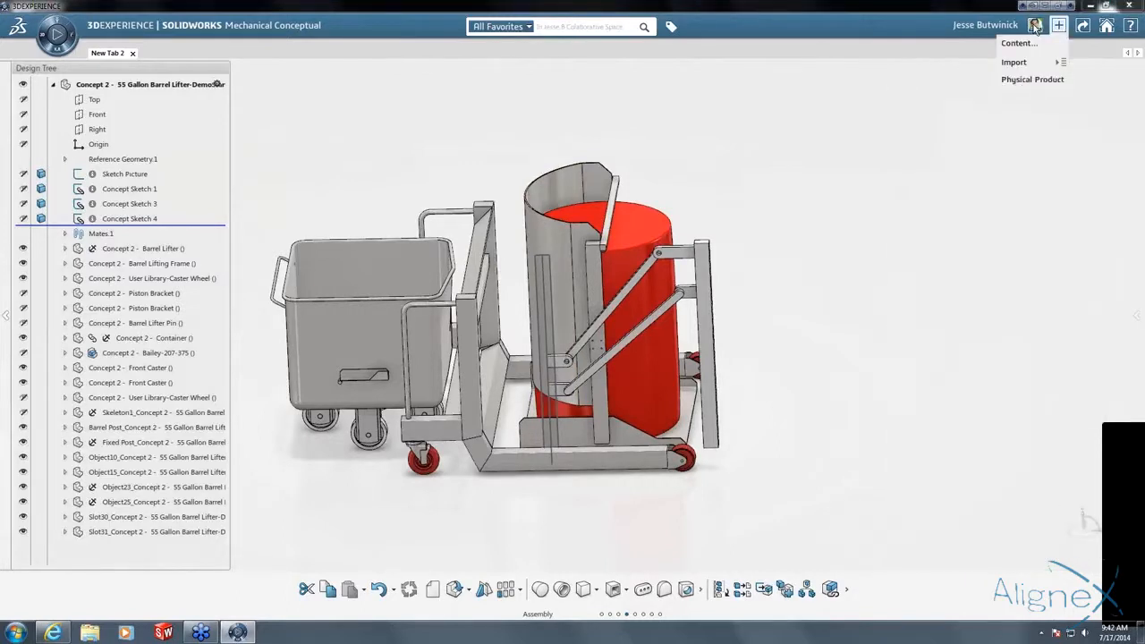
left_click(1035, 25)
mouse_move(1136, 90)
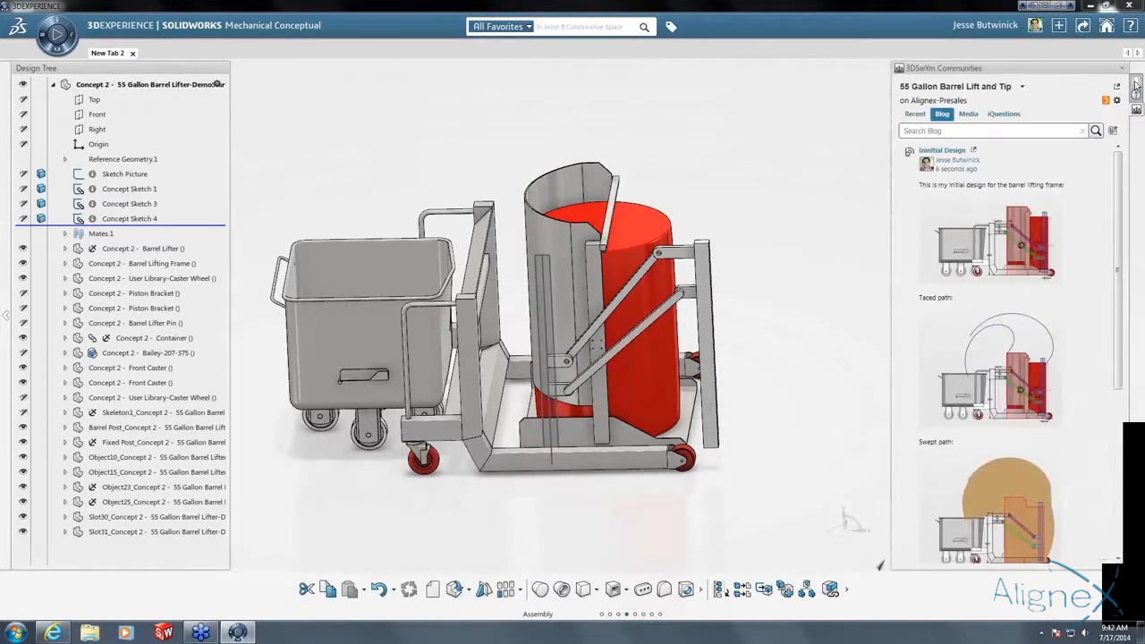
left_click(1136, 85)
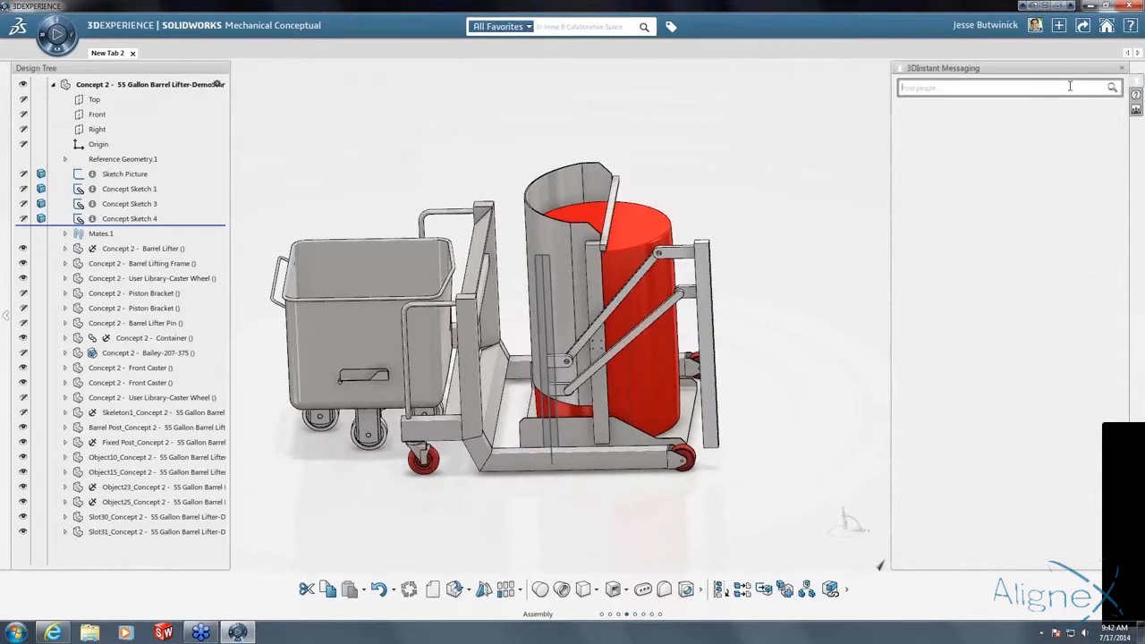
type("jesse o")
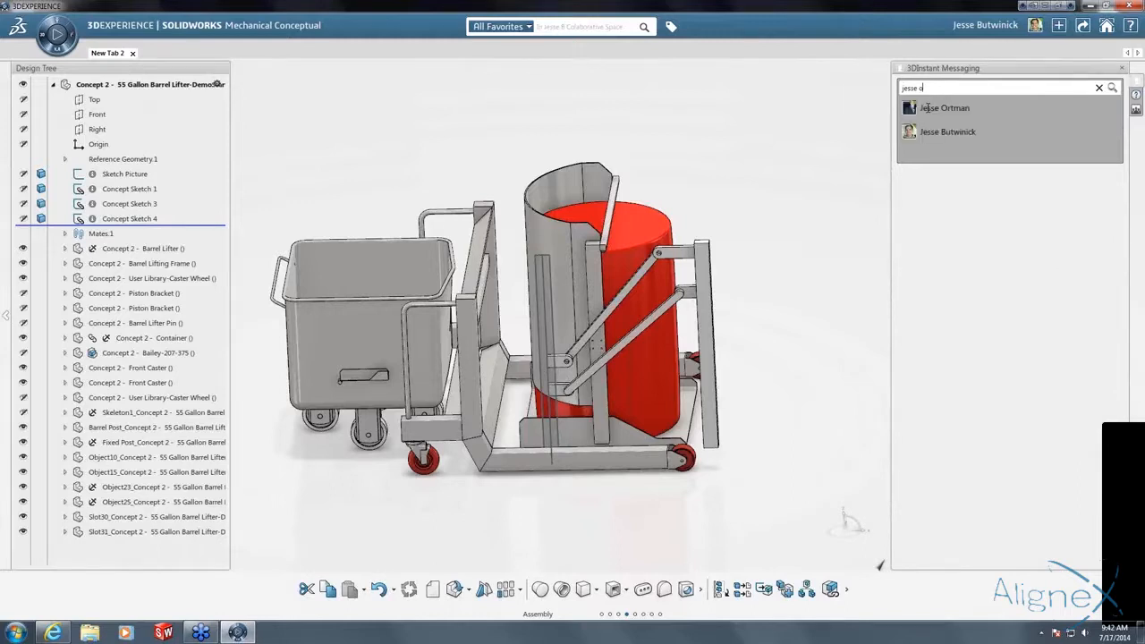
left_click(1092, 108)
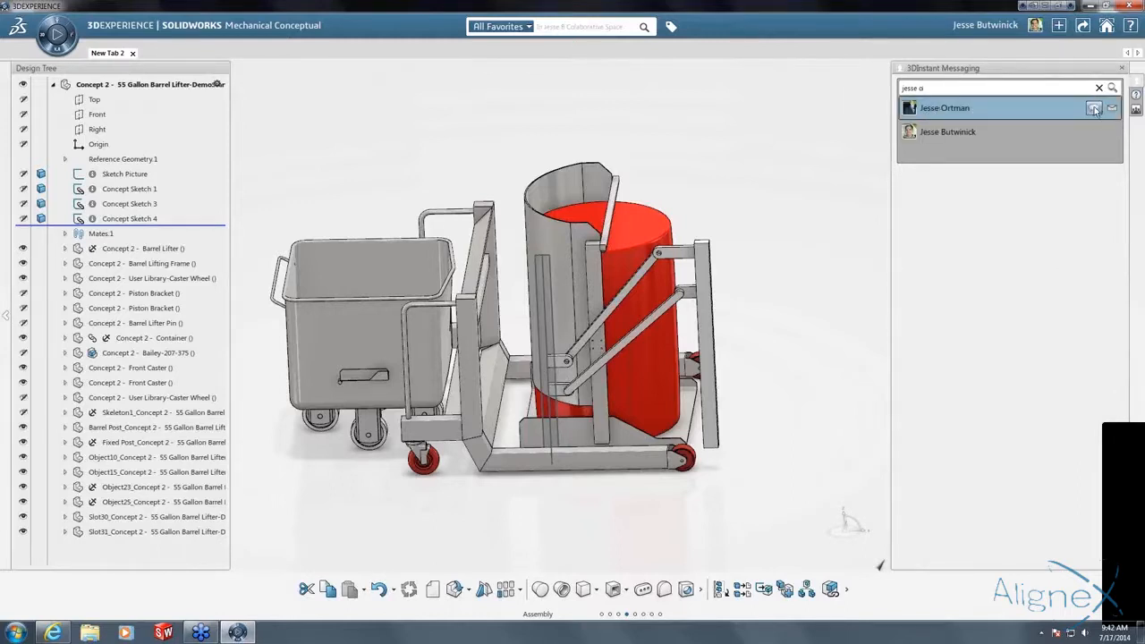
Send the greeting "hello" in the chat.
left_click(636, 542)
type("hello")
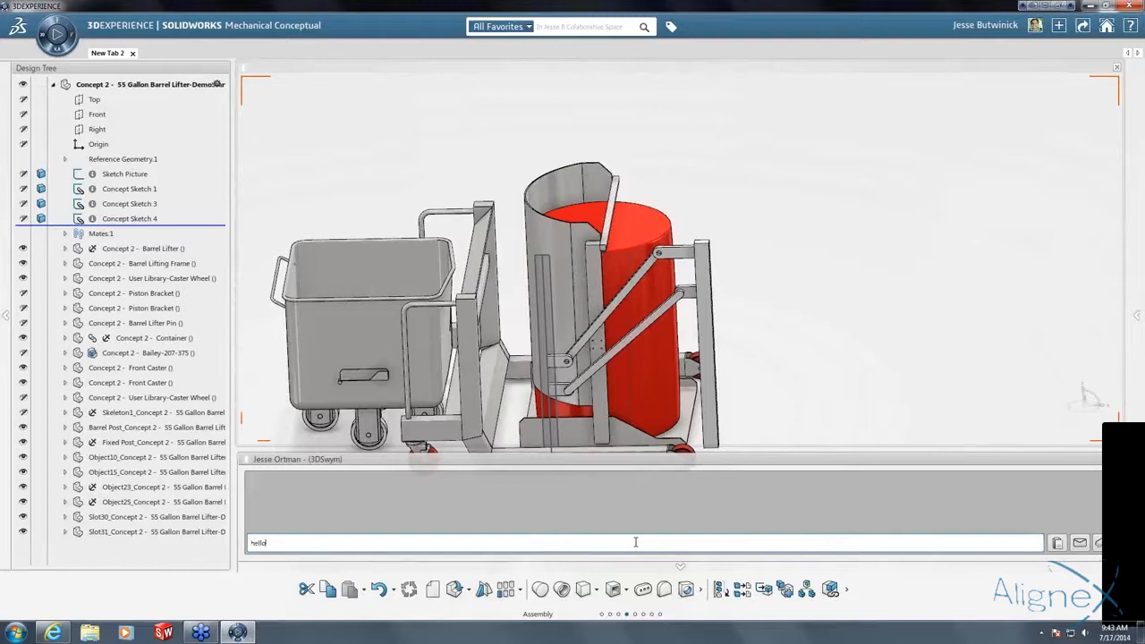
key("Return")
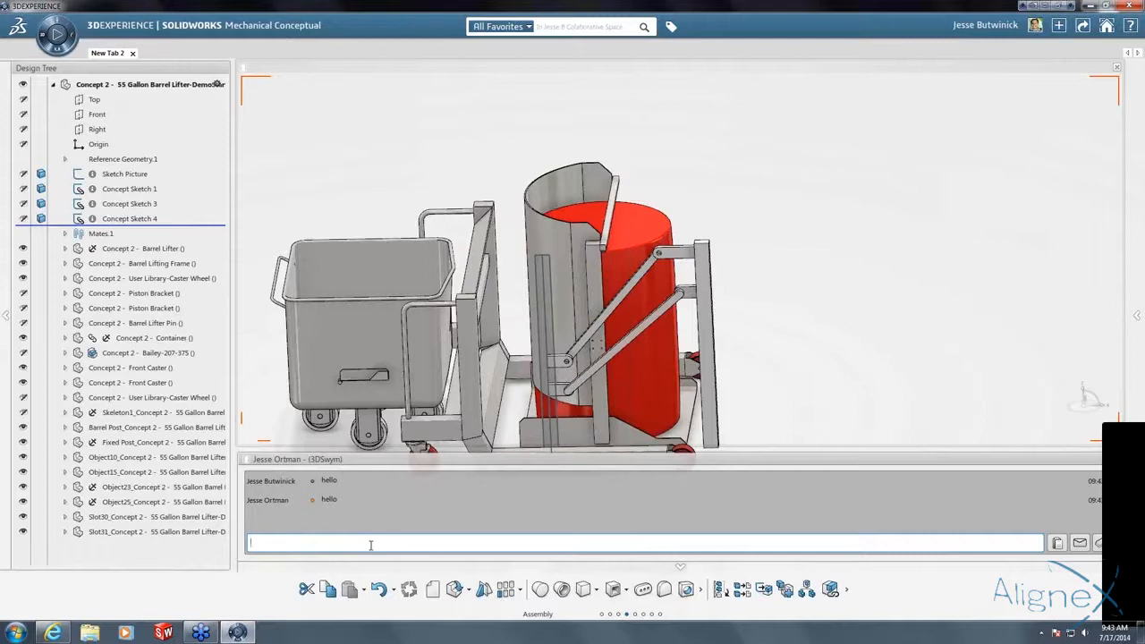
Send the chat message "Could you make a quick design change to the barrel lifting frame for me?".
type("Could you make a quick design change to the barrel")
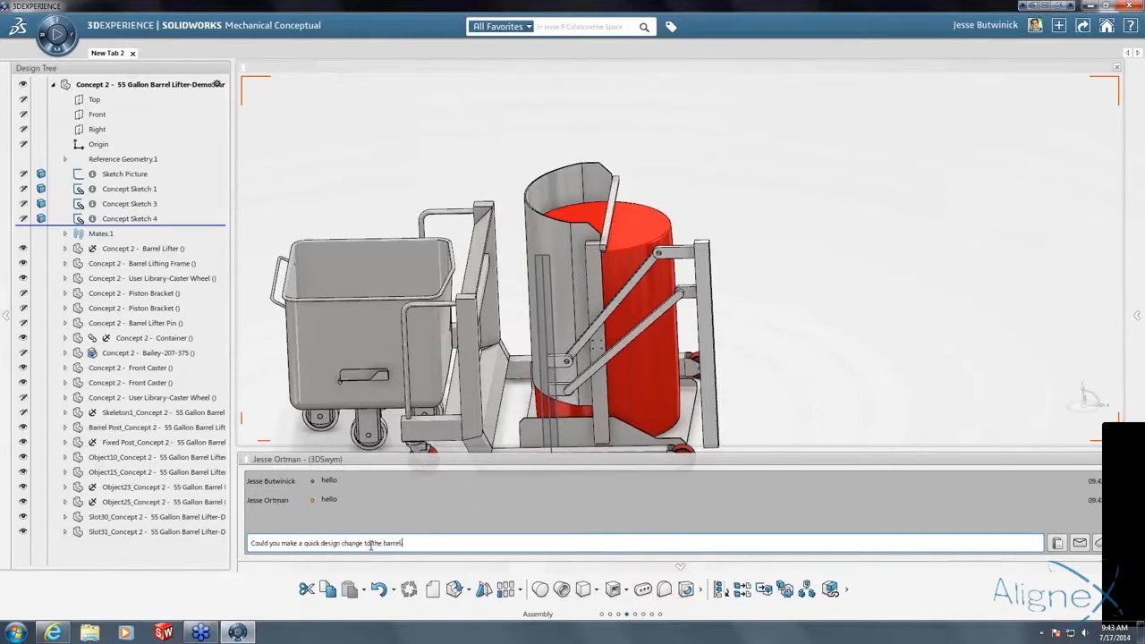
type(" lifting frame for me?")
key("Return")
type("I ne")
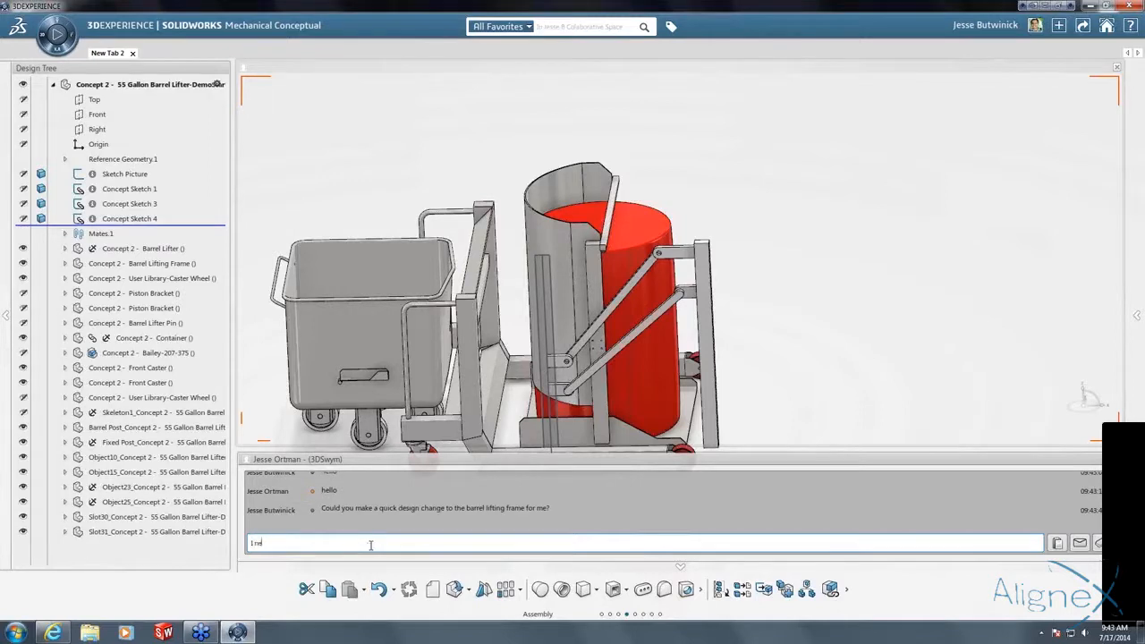
type("ed an ex")
key("BackSpace")
key("BackSpace")
key("BackSpace")
key("BackSpace")
key("BackSpace")
key("BackSpace")
key("BackSpace")
key("BackSpace")
key("BackSpace")
key("BackSpace")
key("BackSpace")
key("BackSpace")
Send the chat message "I am missing some of the structural members".
type("I am missing some of the structural members")
key("Return")
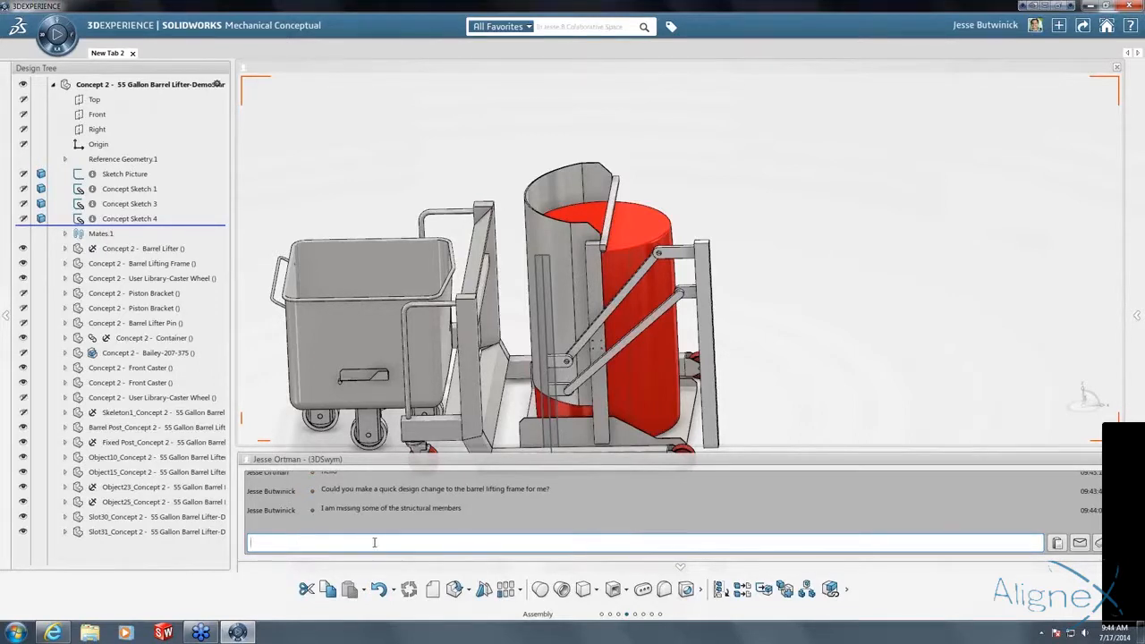
middle_click_drag(766, 393, 519, 427)
scroll(519, 428, "up", 2)
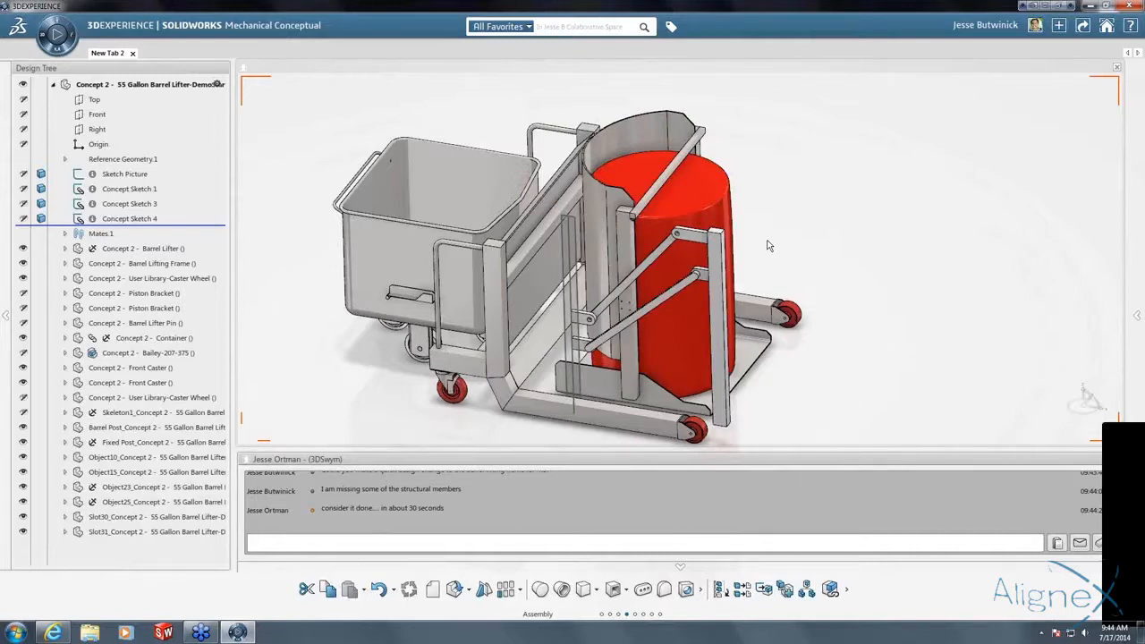
Refresh the assembly to load the colleague's change to the barrel lifting frame and inspect the updated model.
left_click(621, 544)
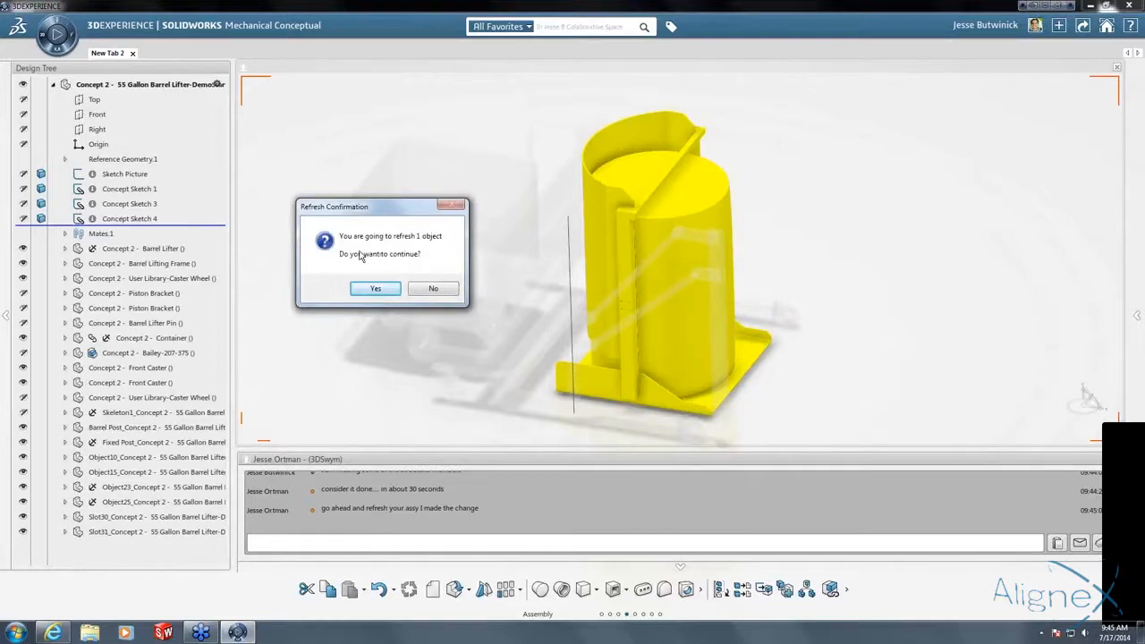
left_click(376, 288)
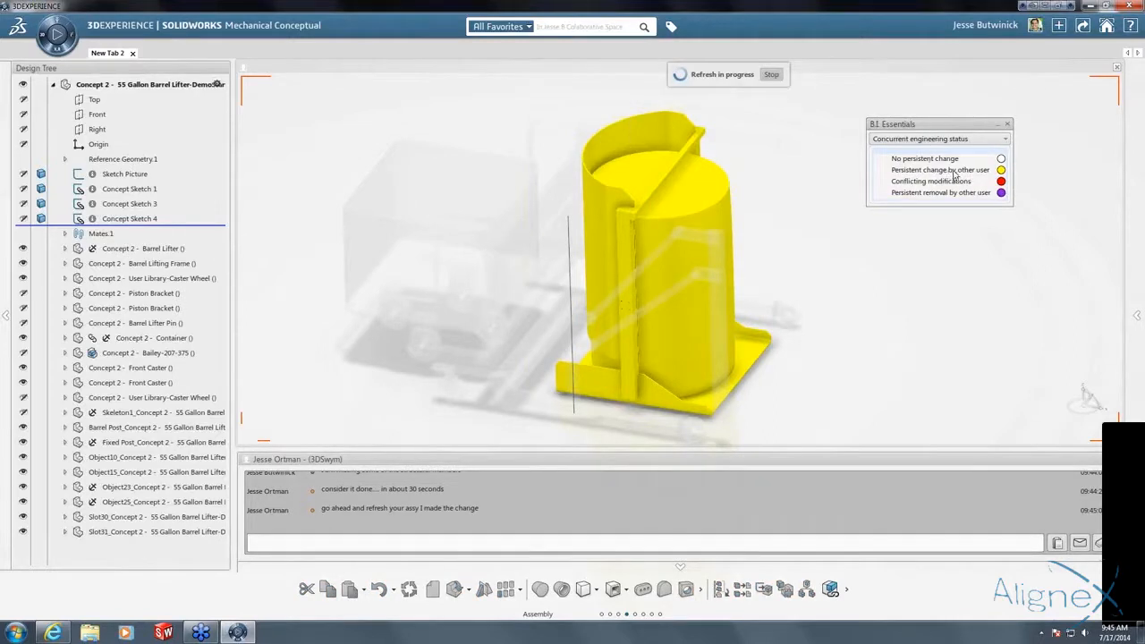
left_click(1009, 125)
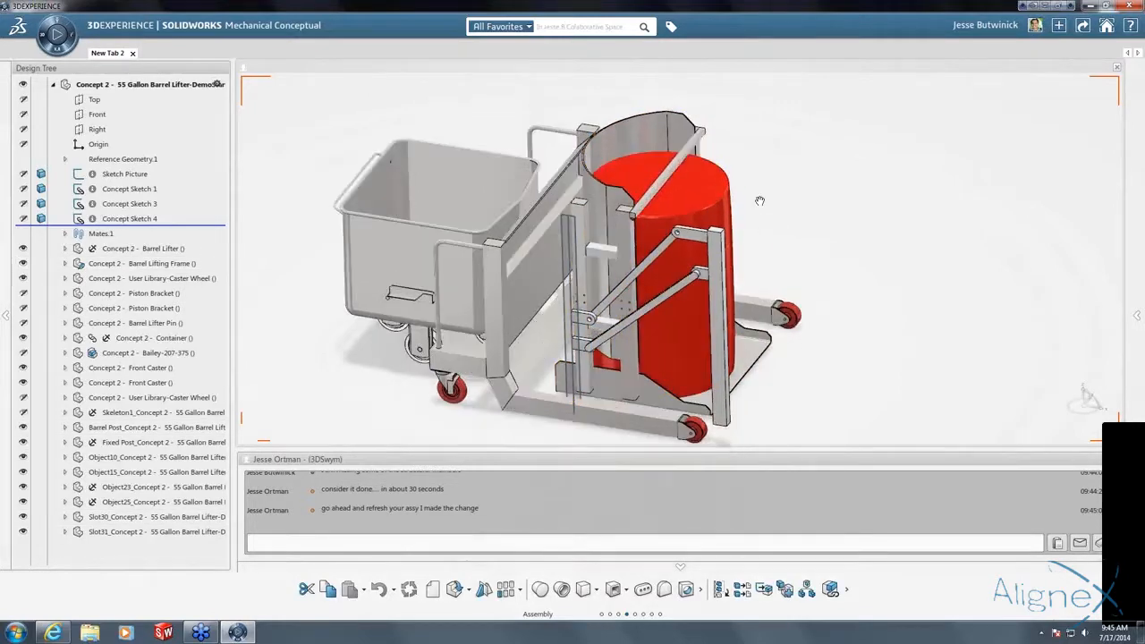
middle_click_drag(759, 197, 871, 202)
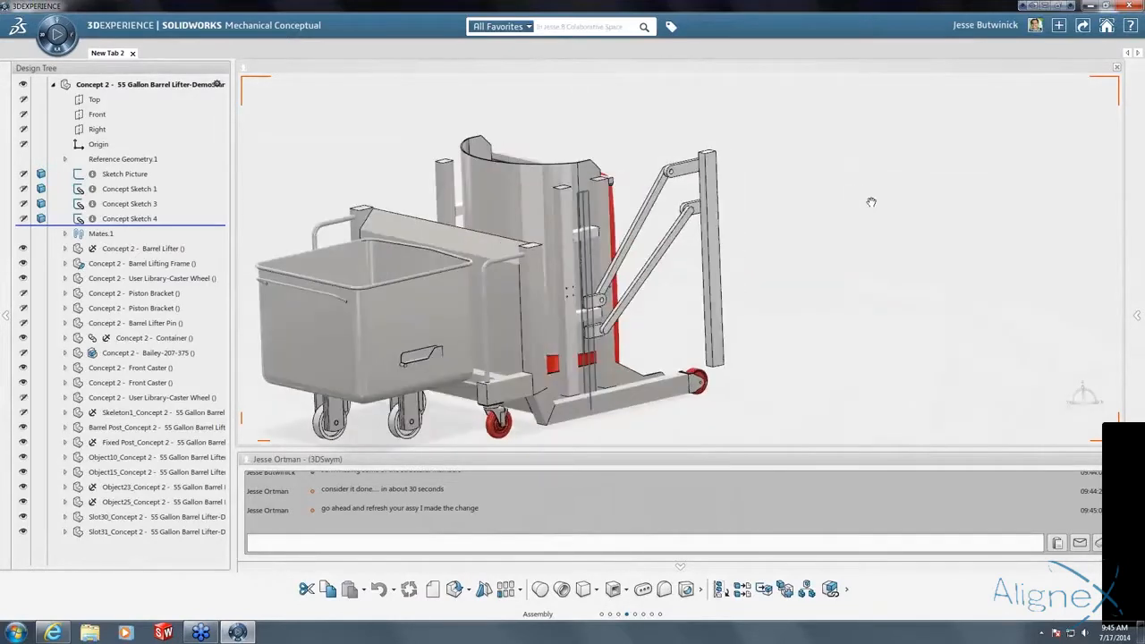
Thank the colleague in the chat with the messages "Tank!" and "Thanks!*&".
left_click(749, 540)
type("Tahk!")
key("Return")
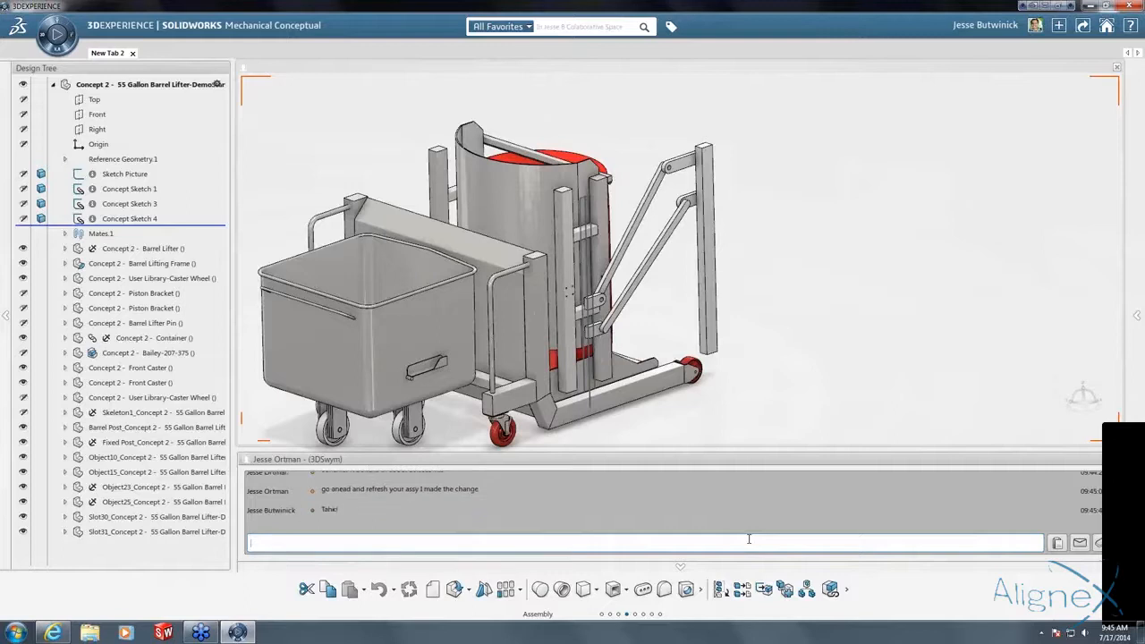
type("Thanks!*&")
key("Return")
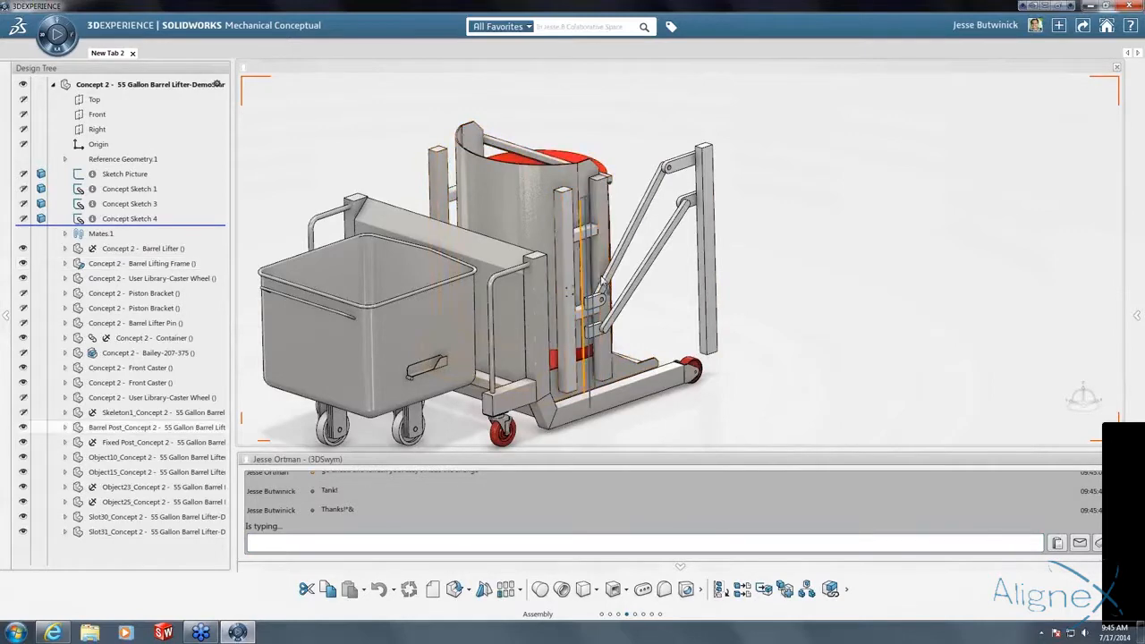
Hide the Container and Barrel Lifter components to expose the barrel lifting frame and its linkage.
scroll(604, 283, "down", 2)
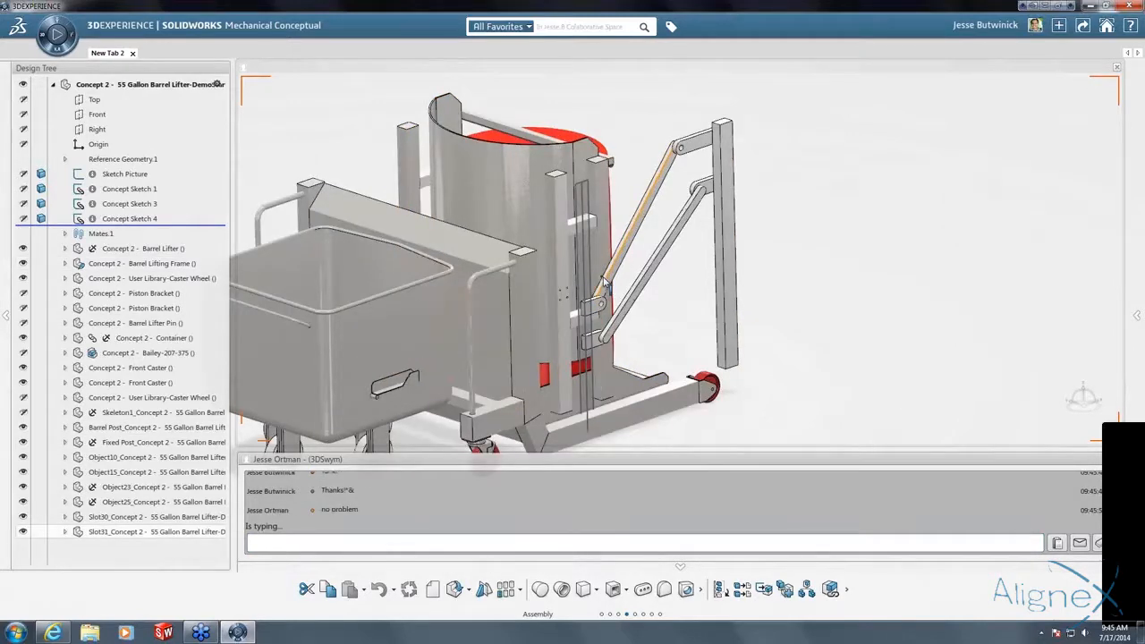
scroll(605, 282, "down", 3)
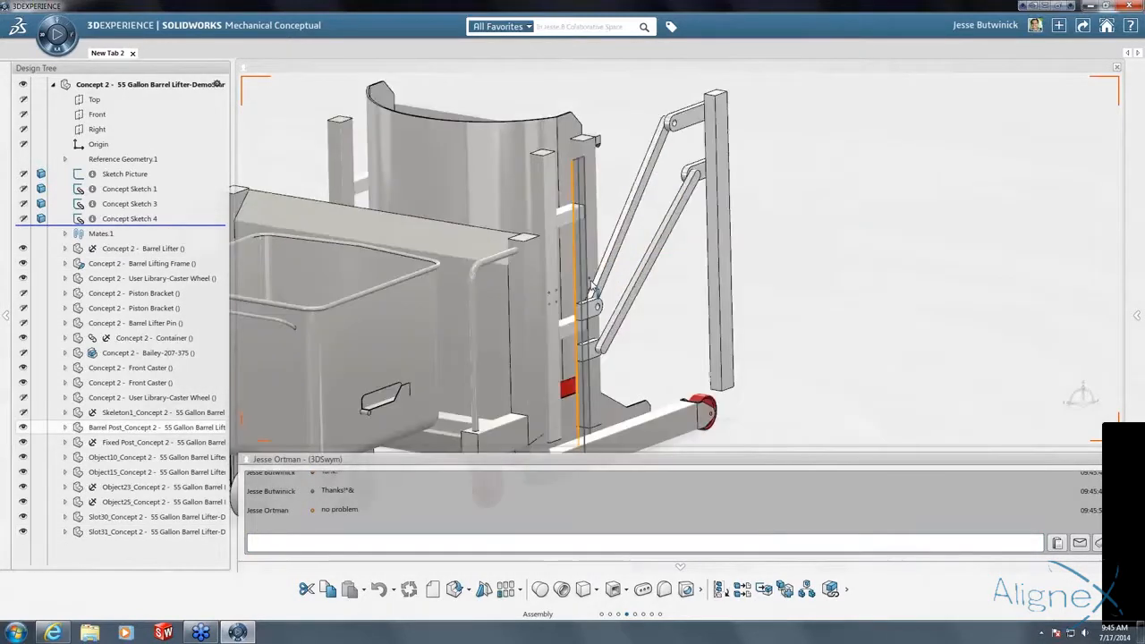
scroll(509, 319, "up", 2)
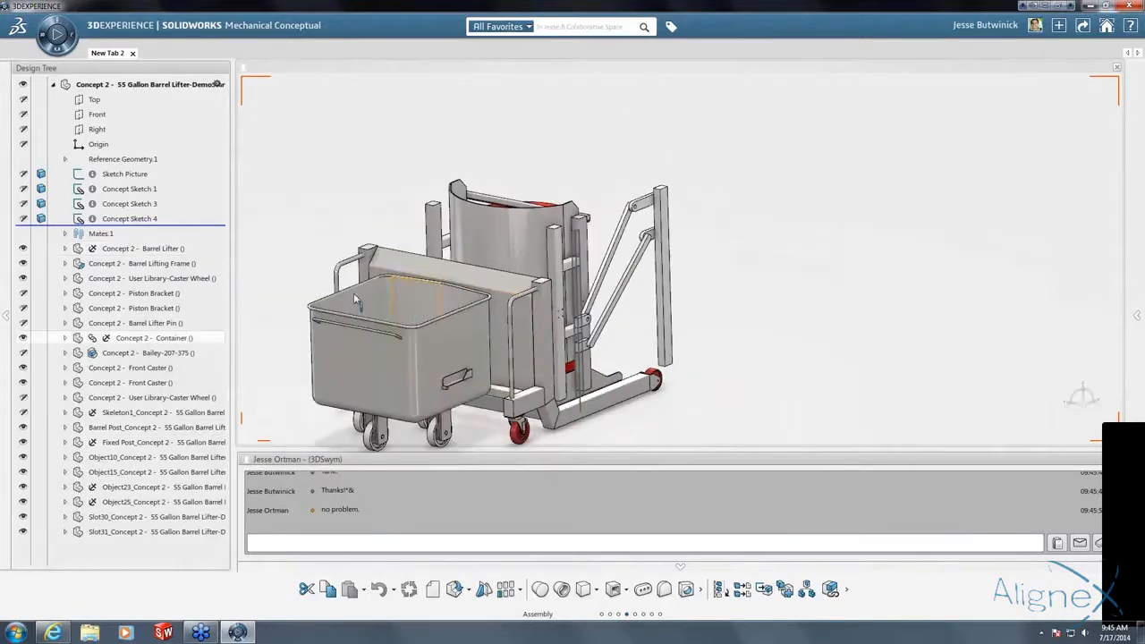
left_click(23, 337)
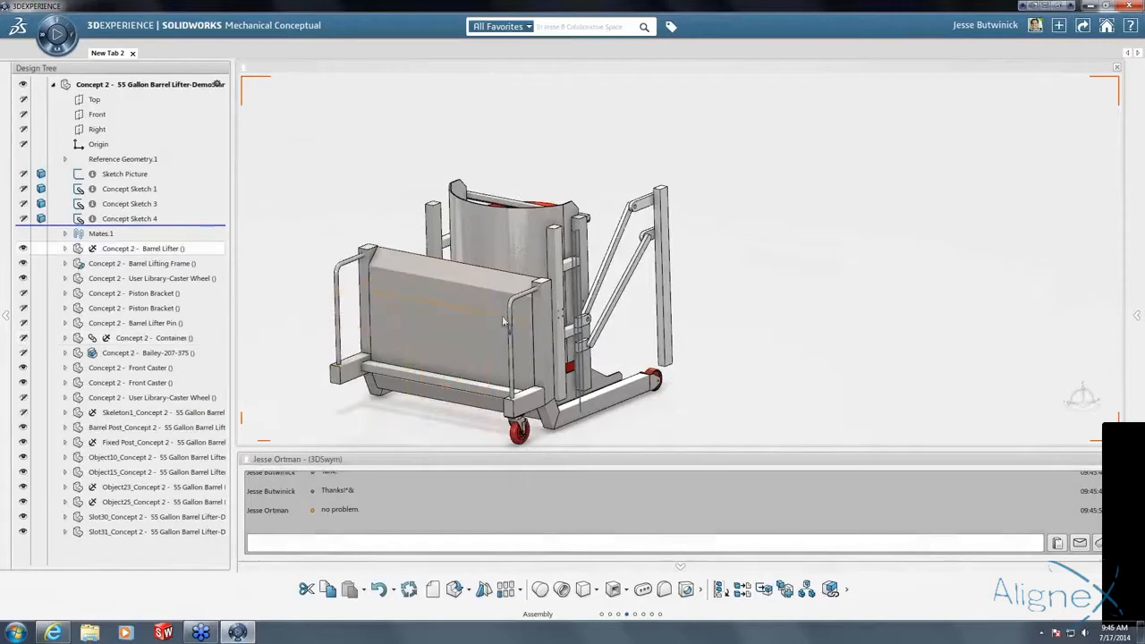
left_click(134, 248)
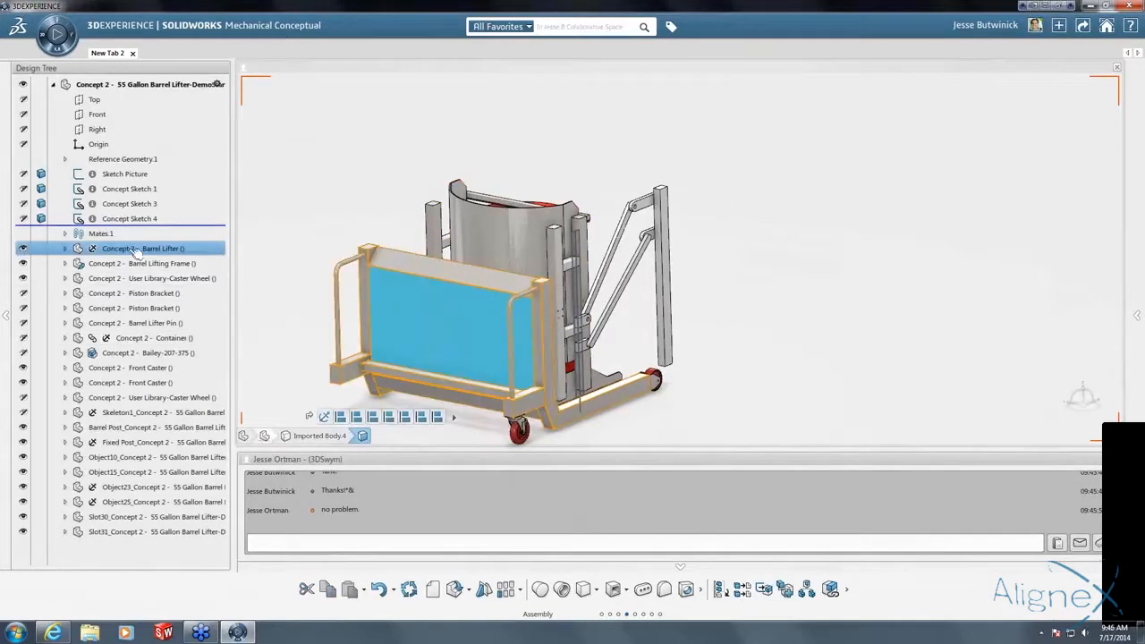
left_click(23, 248)
middle_click_drag(353, 176, 575, 286)
scroll(575, 286, "down", 3)
scroll(575, 286, "down", 5)
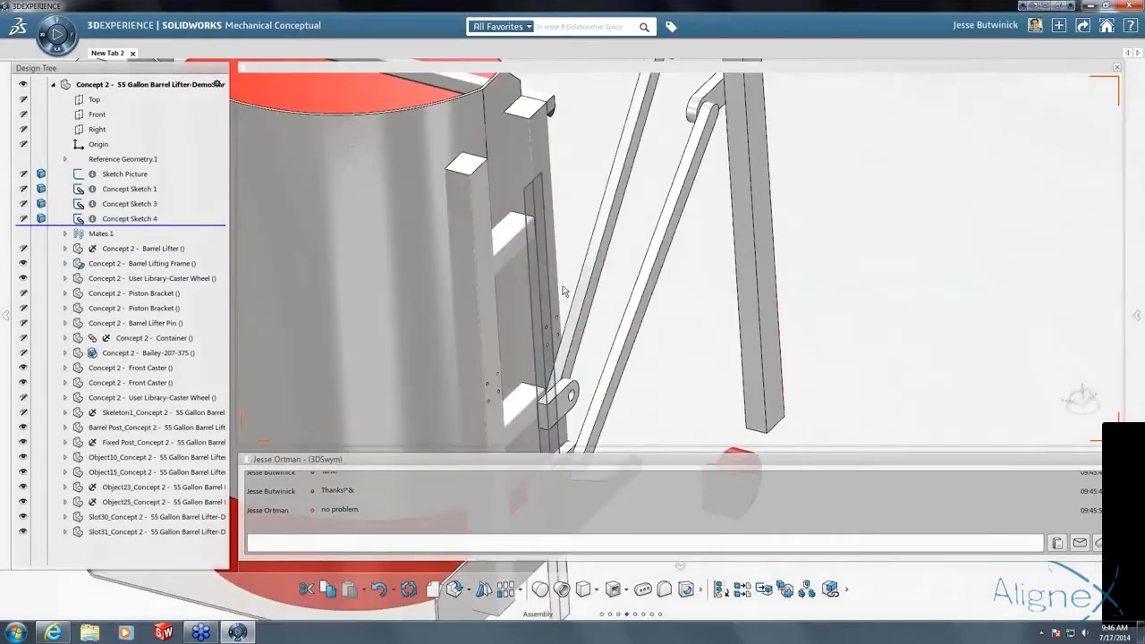
Expand the Barrel Post component in the design tree and start editing it in place within the assembly.
left_click(534, 300)
scroll(552, 294, "up", 3)
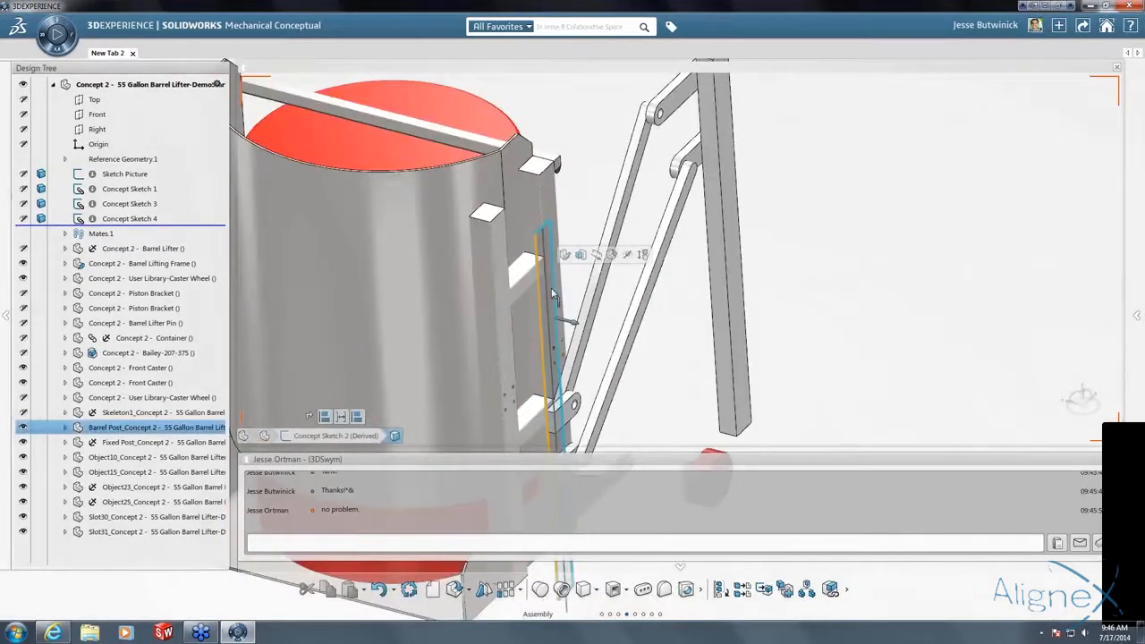
scroll(551, 293, "up", 5)
right_click(108, 430)
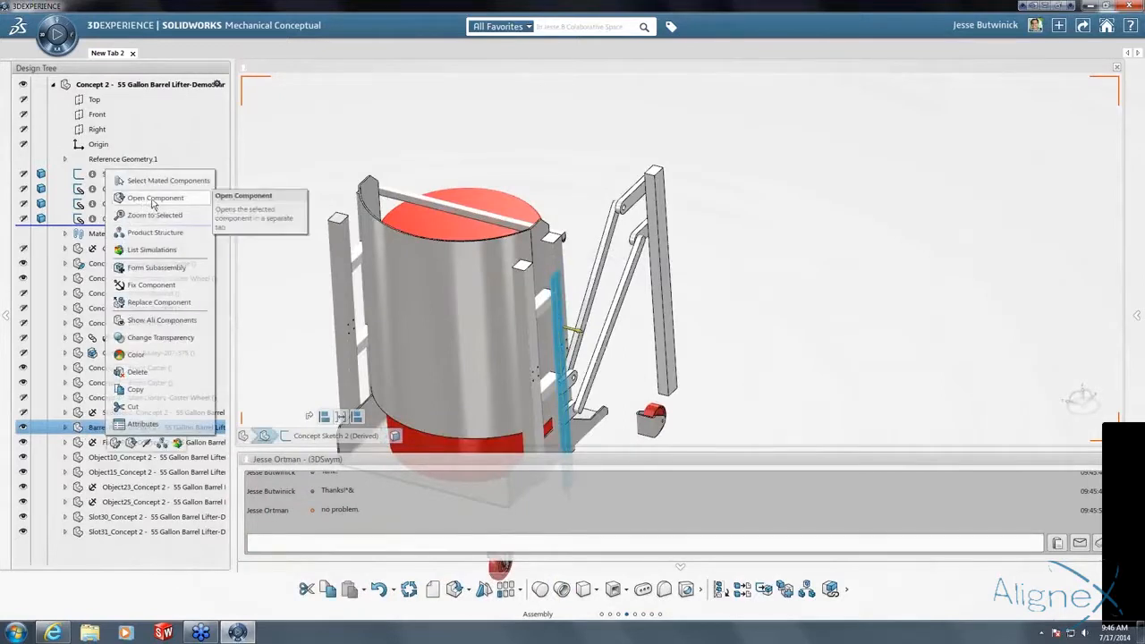
left_click(66, 428)
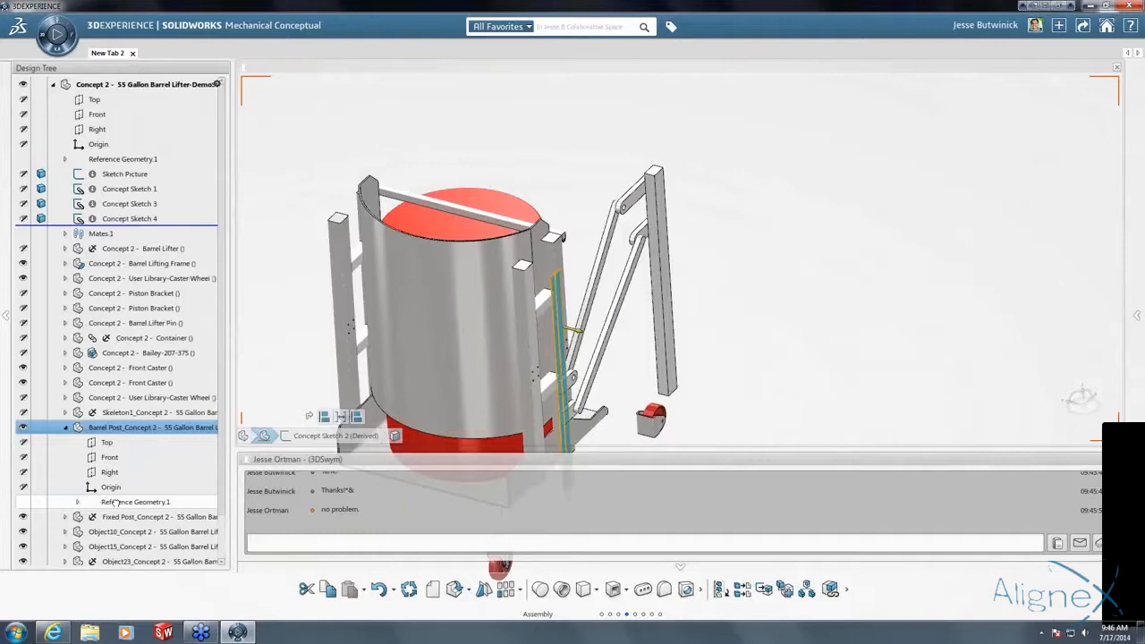
left_click(117, 503)
left_click(266, 356)
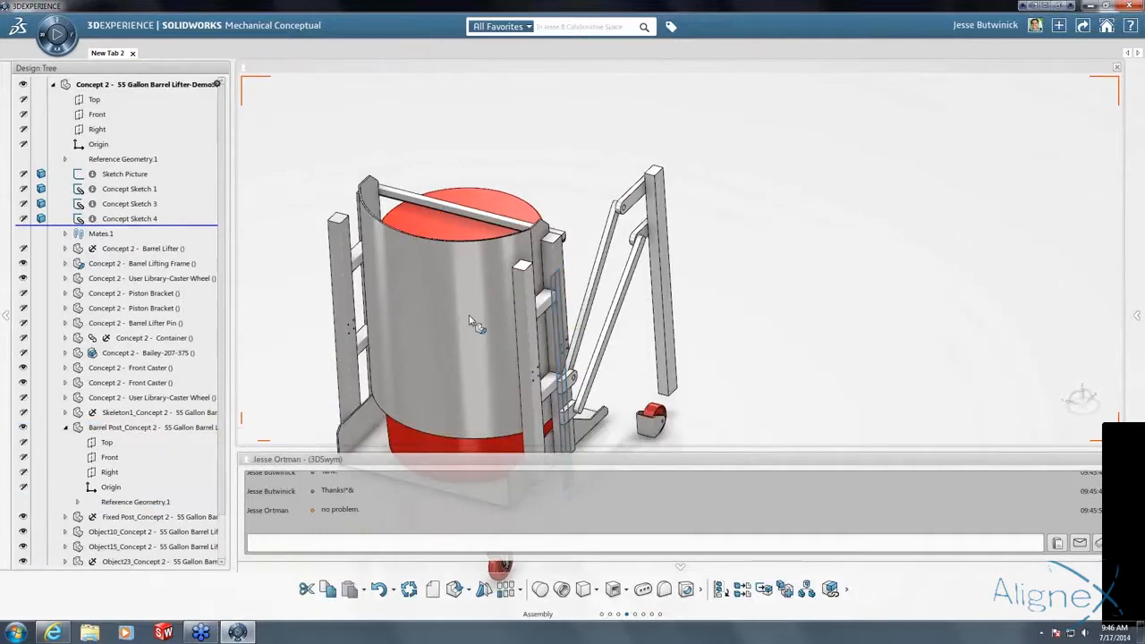
scroll(554, 332, "up", 2)
scroll(555, 333, "up", 3)
left_click(554, 333)
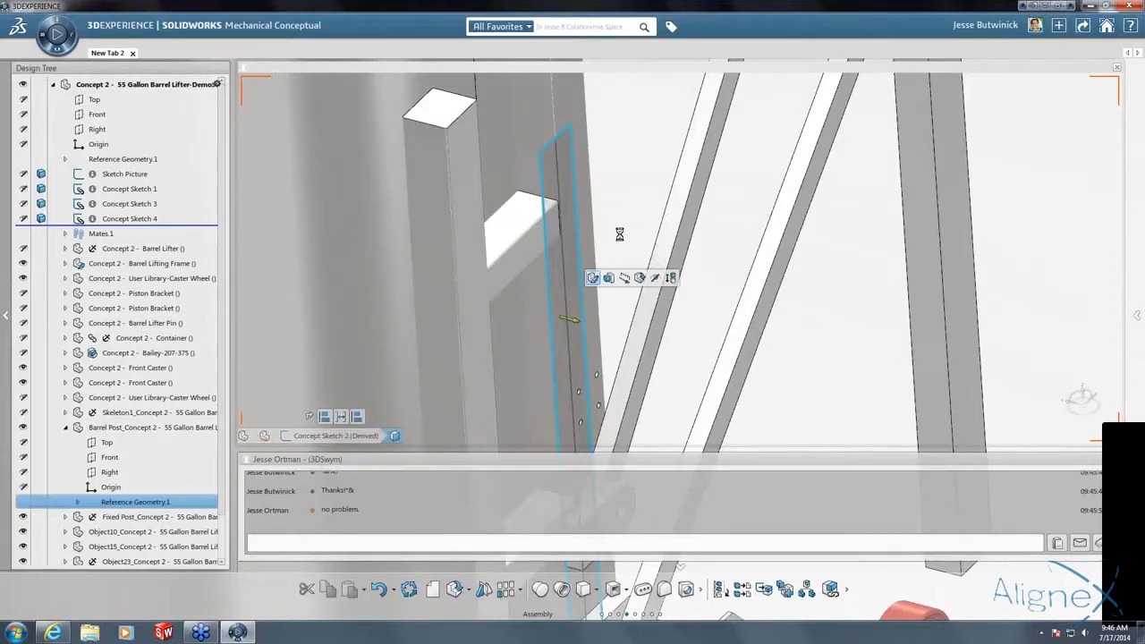
scroll(623, 218, "down", 5)
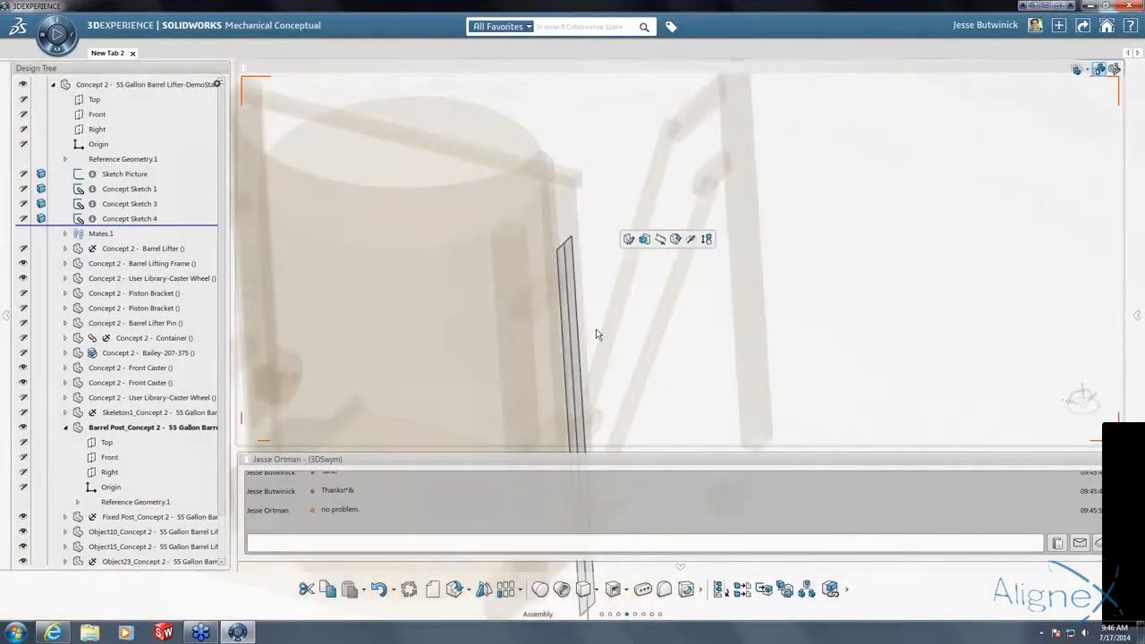
Sketch a closed six-sided plate profile with two angled corners between the Barrel Post edge and the lifting frame's upright.
middle_click_drag(604, 374, 549, 410)
scroll(572, 375, "up", 5)
left_click(612, 340)
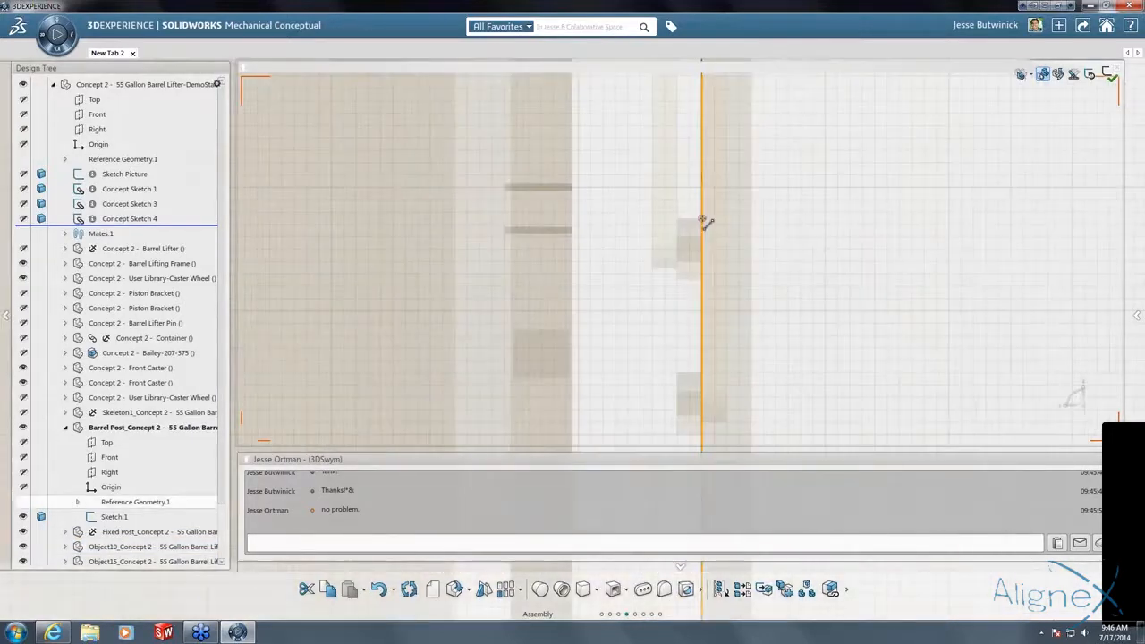
left_click(702, 219)
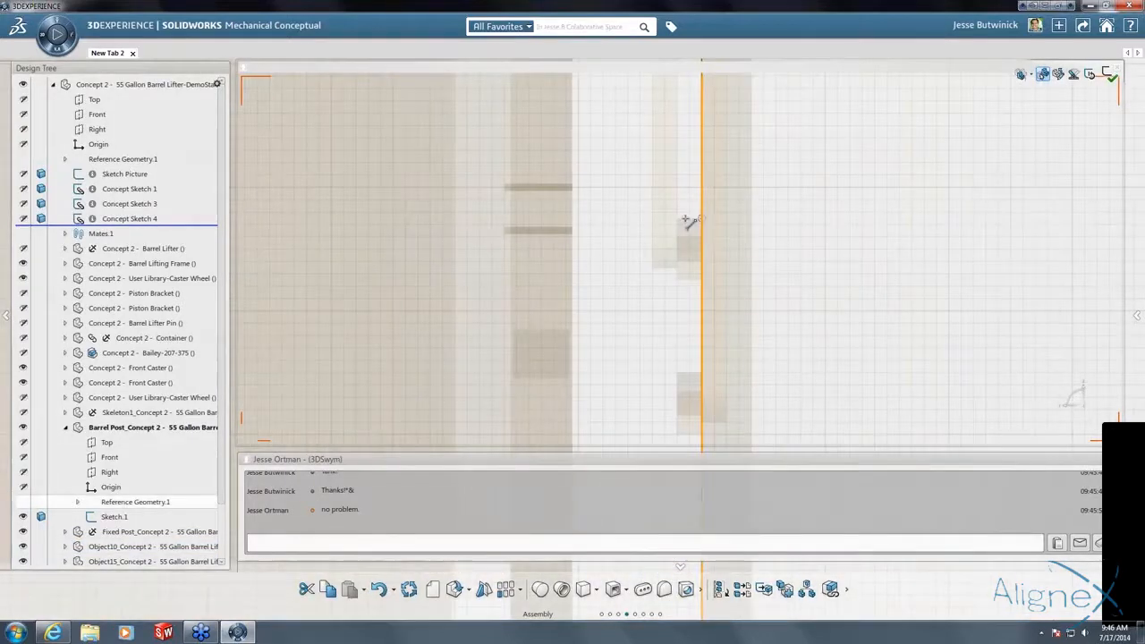
left_click(636, 218)
left_click(572, 281)
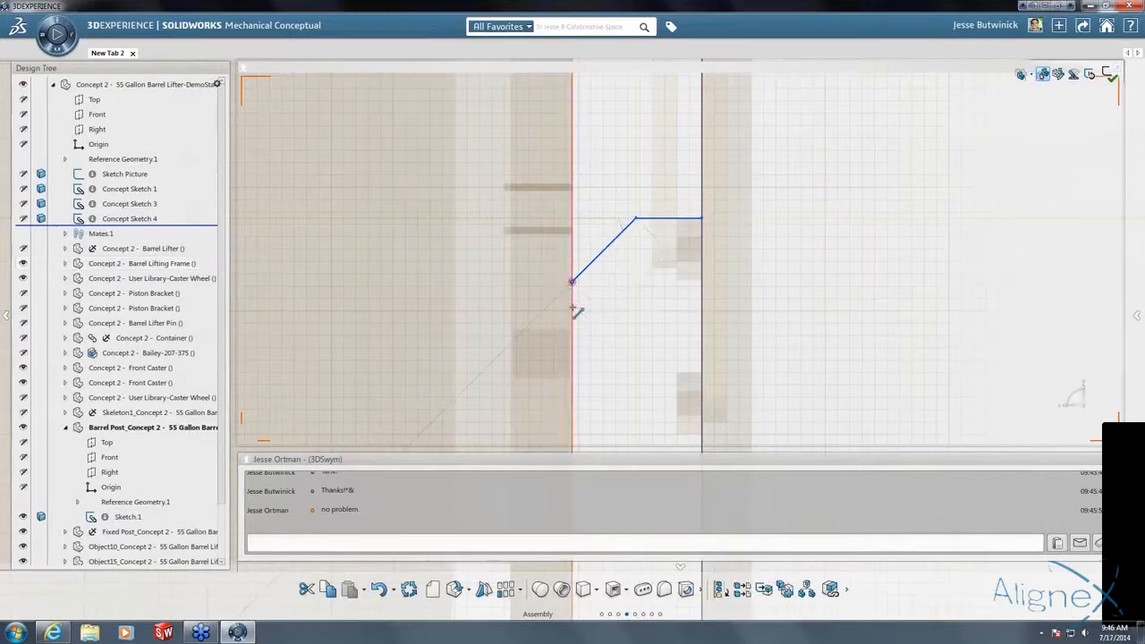
left_click(573, 386)
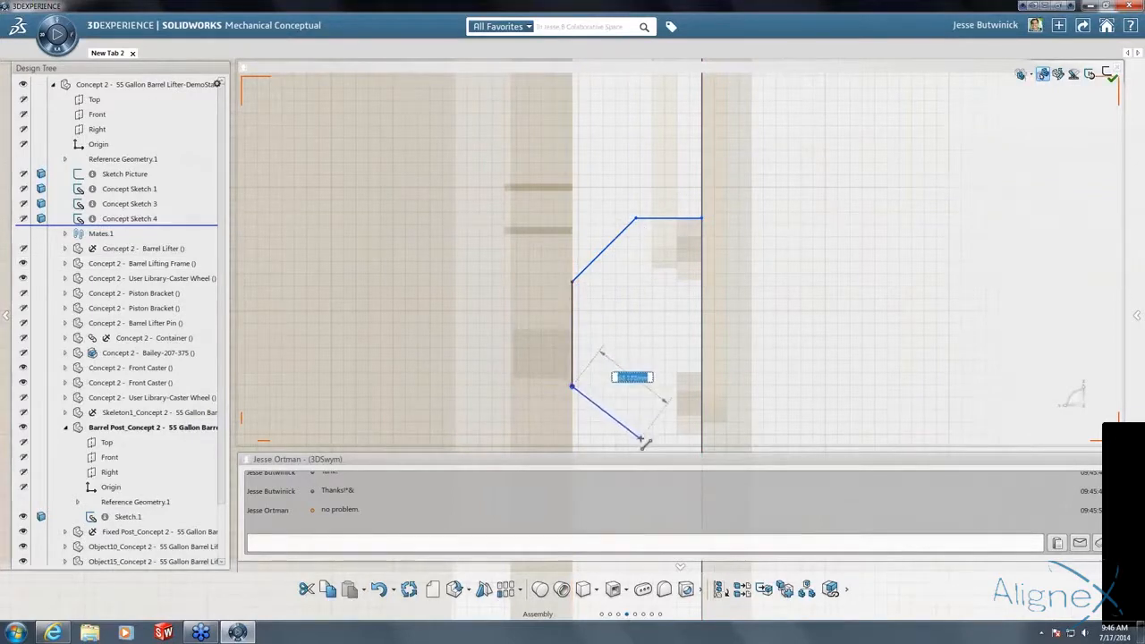
left_click(641, 436)
left_click(702, 437)
left_click(702, 218)
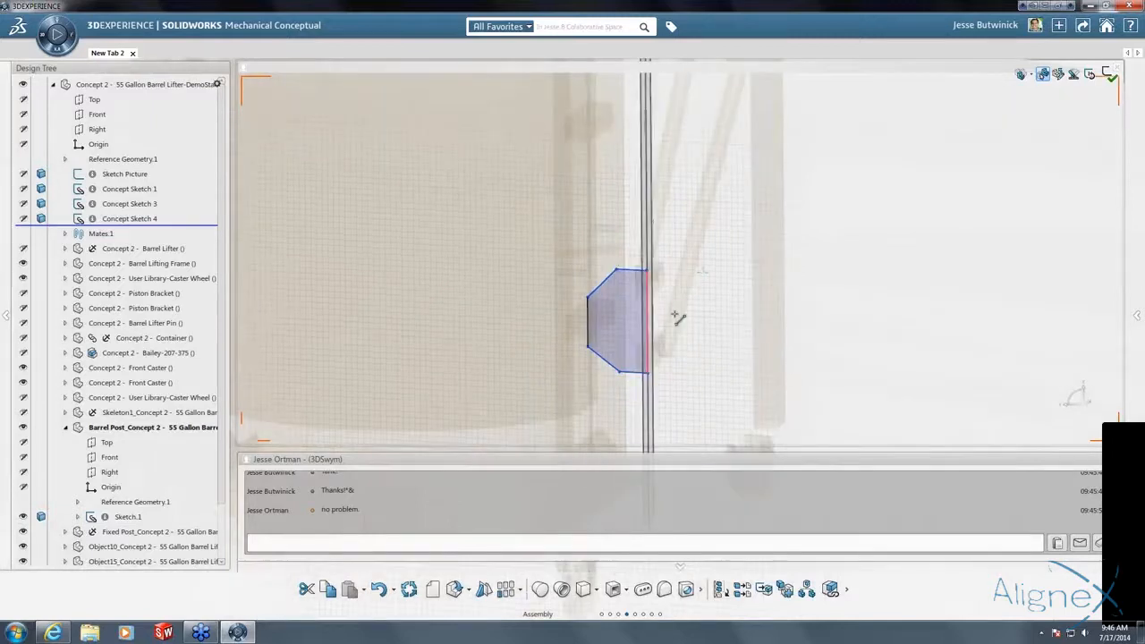
Extrude the six-sided profile into a solid connecting plate on the Barrel Post.
left_click(628, 304)
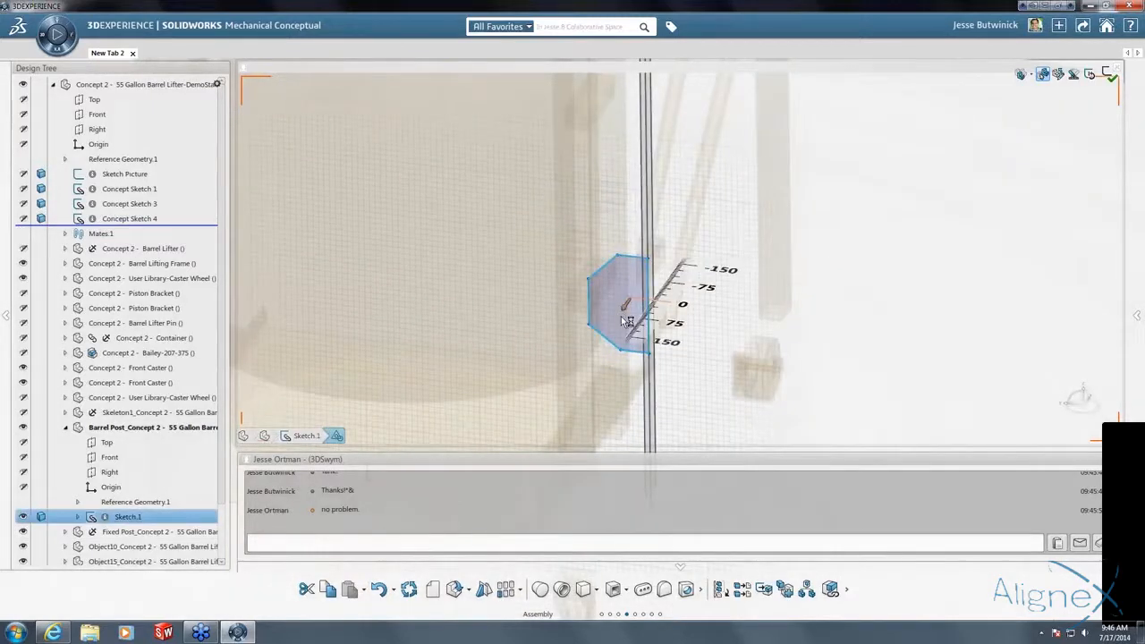
left_click_drag(628, 322, 624, 320)
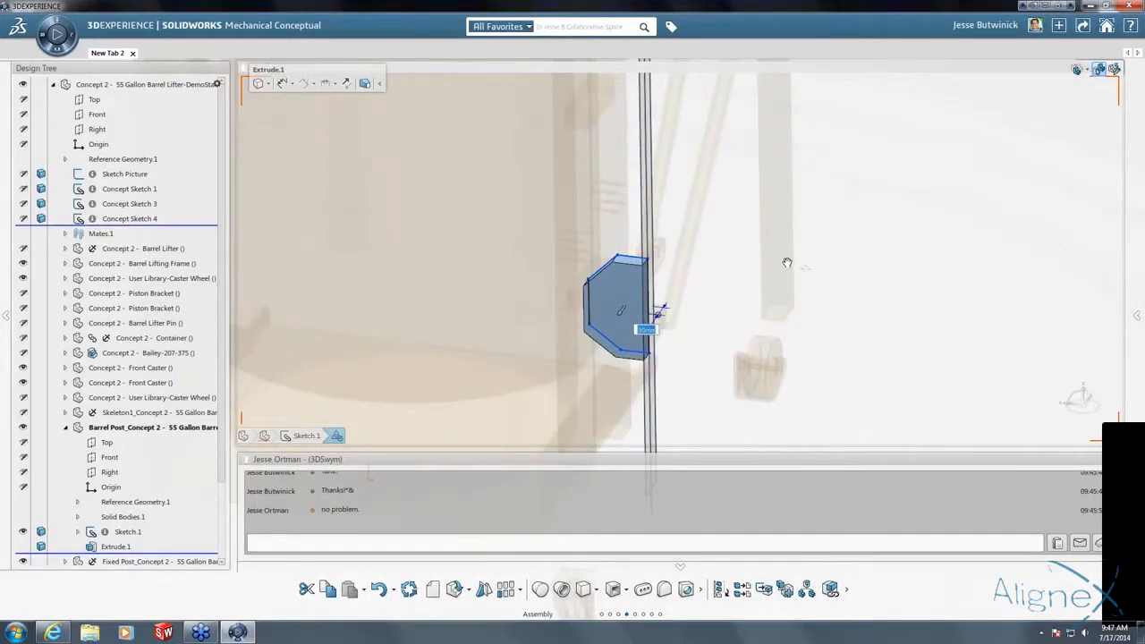
middle_click_drag(787, 263, 493, 101)
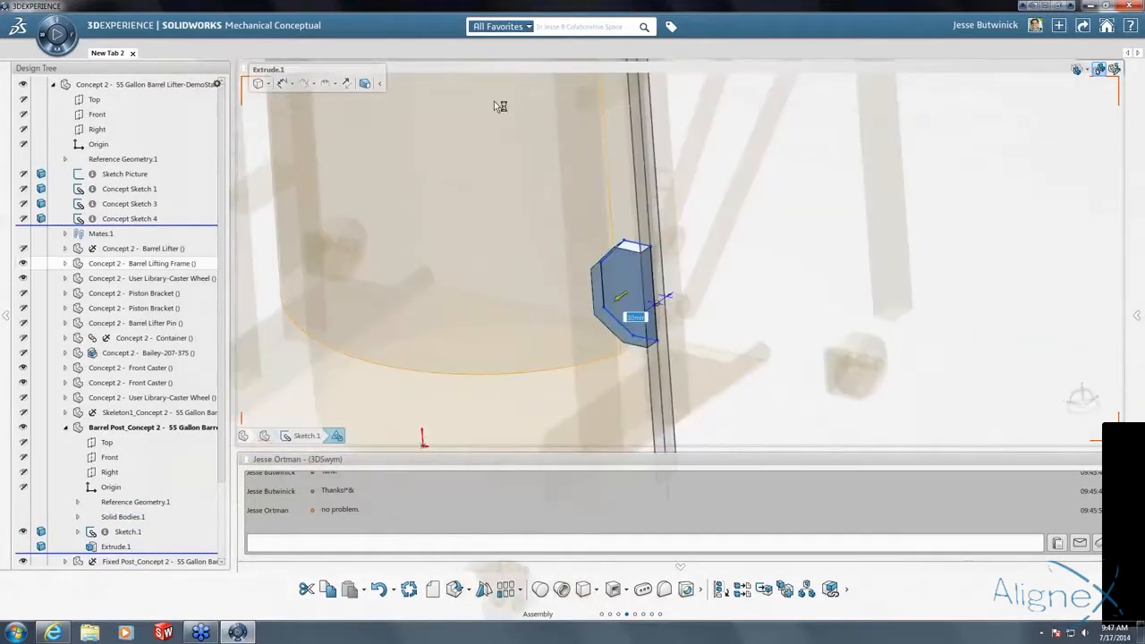
left_click(493, 101)
middle_click_drag(784, 276, 898, 152)
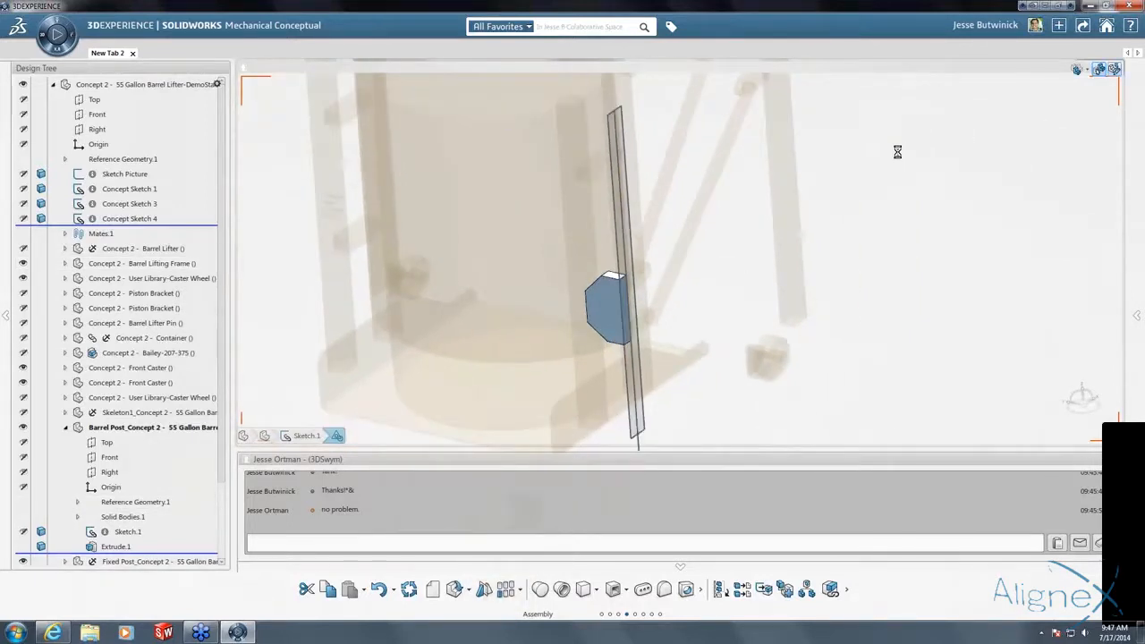
left_click(579, 300)
left_click(580, 304)
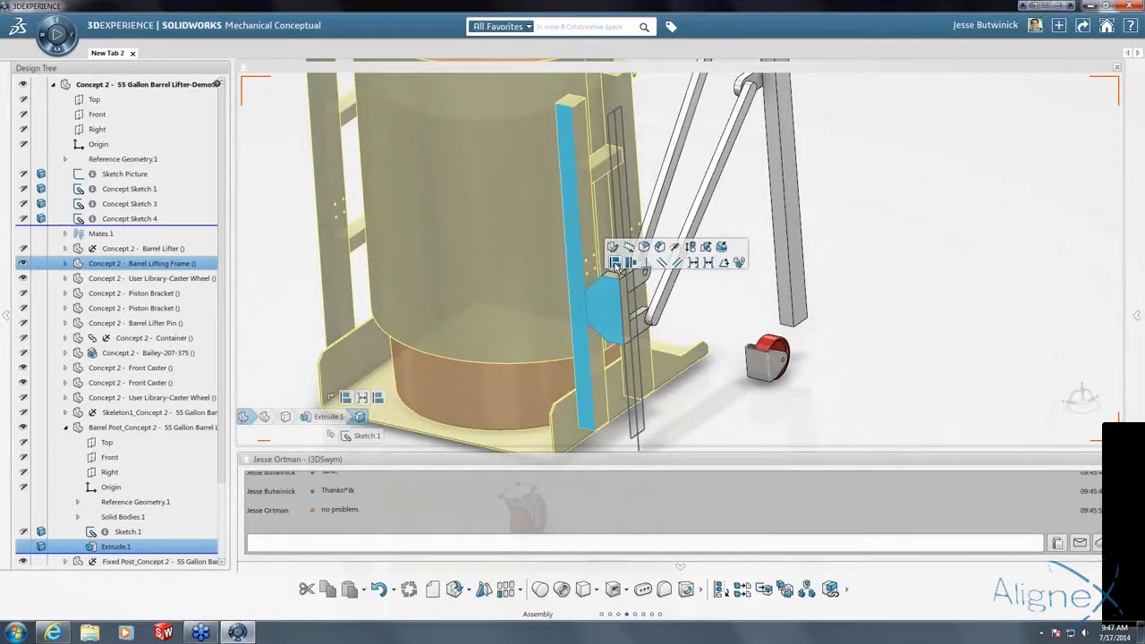
left_click(696, 305)
Mate the Barrel Post connecting plate's flat face coincident with the side face of the lifting frame's upright.
scroll(696, 305, "down", 5)
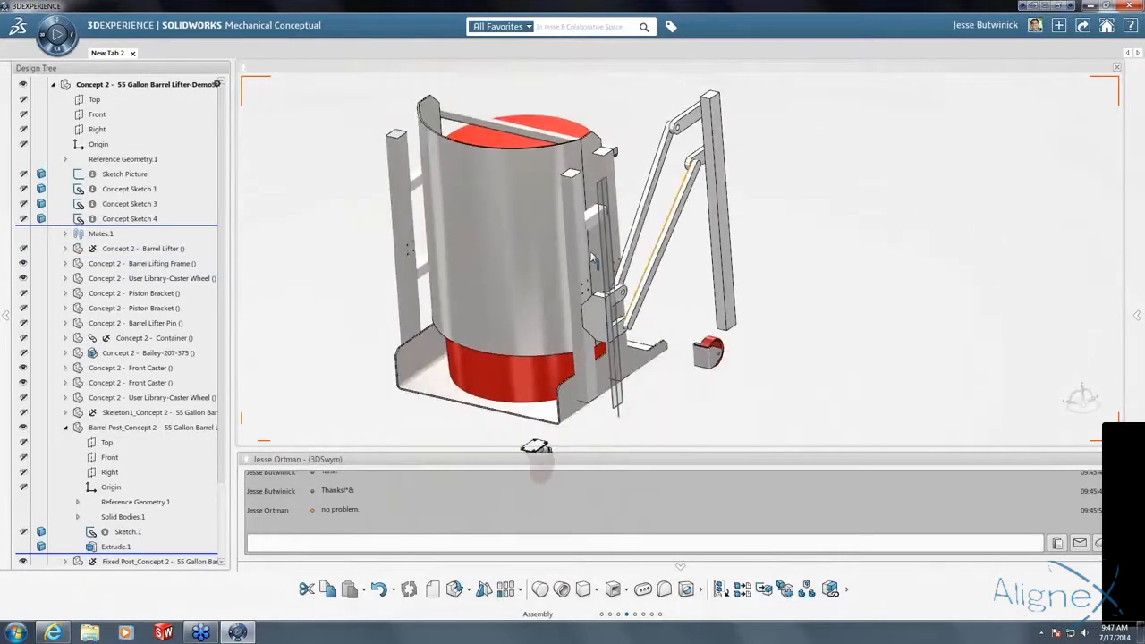
middle_click_drag(592, 258, 592, 304)
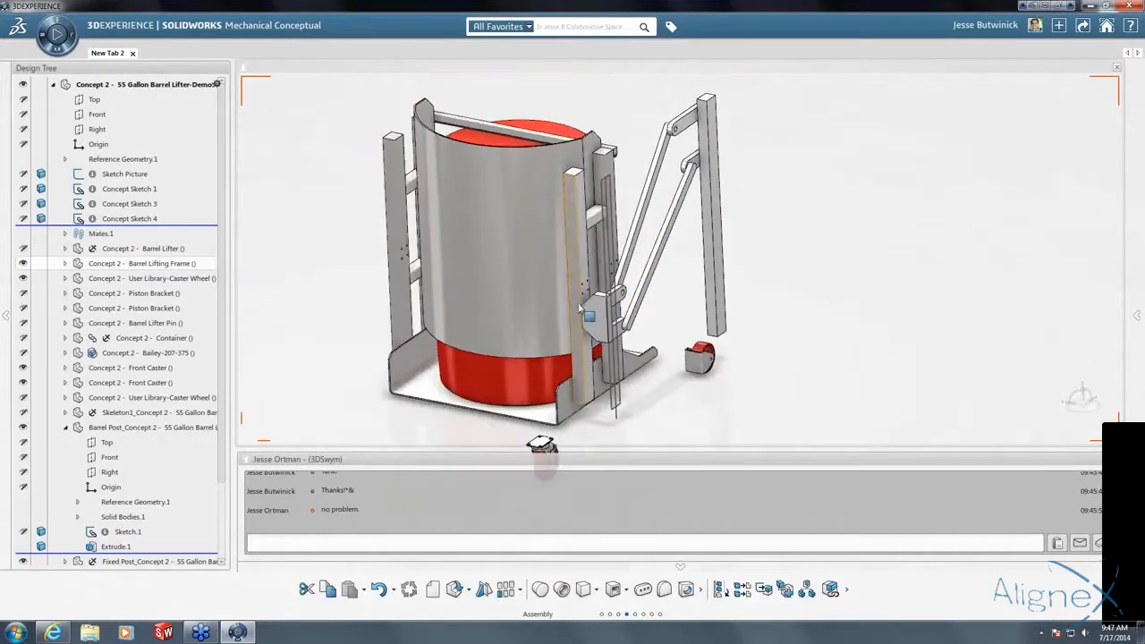
left_click(577, 311)
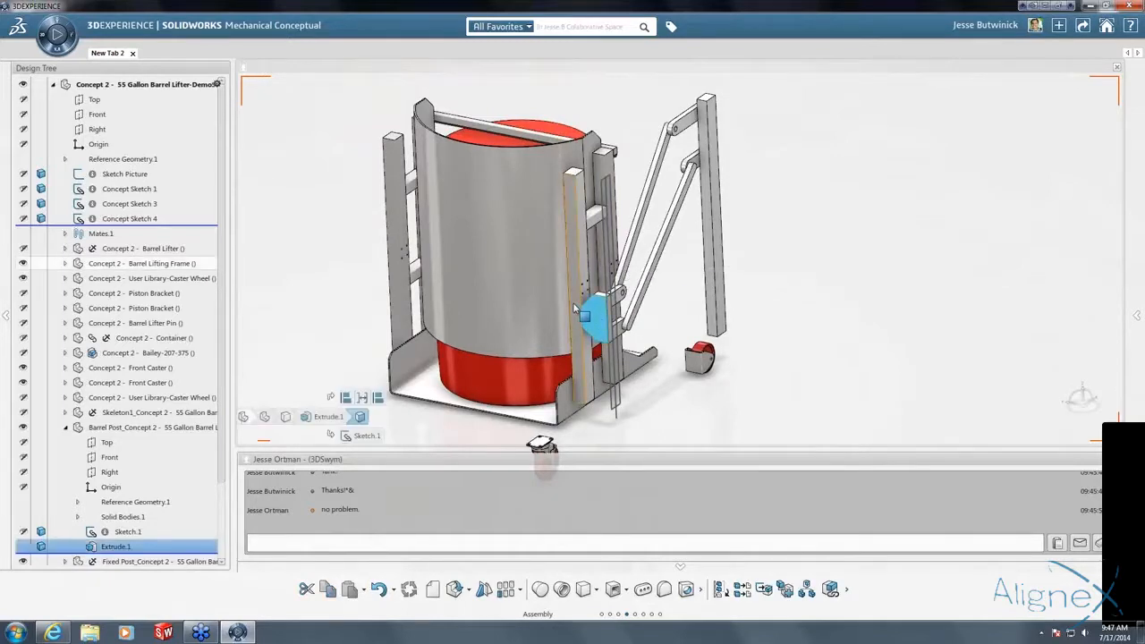
left_click(577, 313)
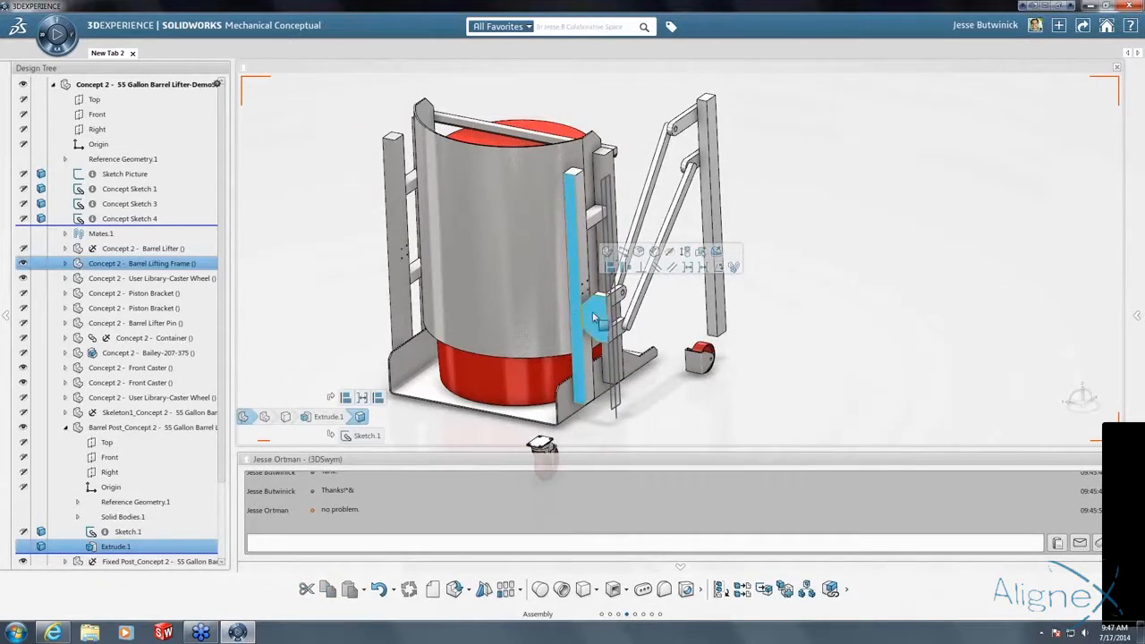
left_click(625, 268)
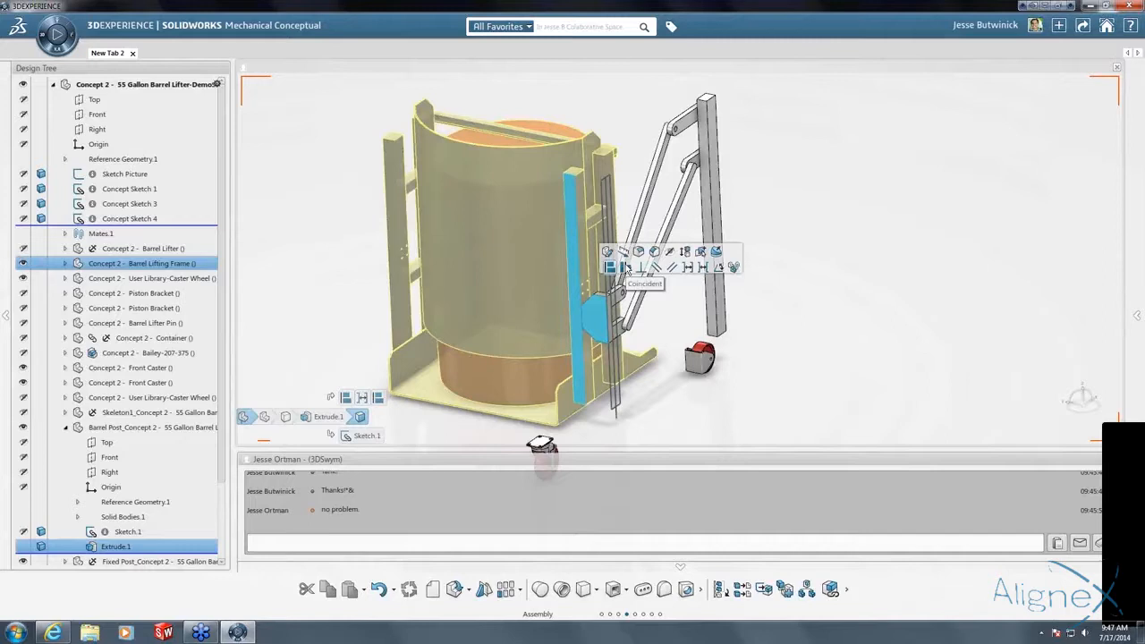
left_click(626, 269)
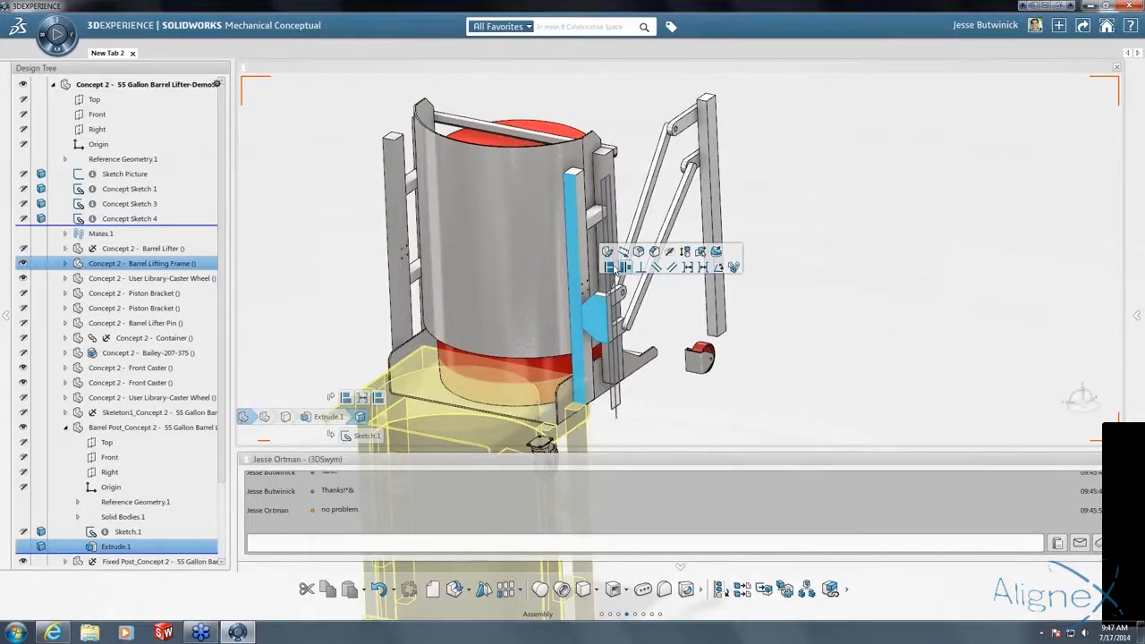
left_click(611, 269)
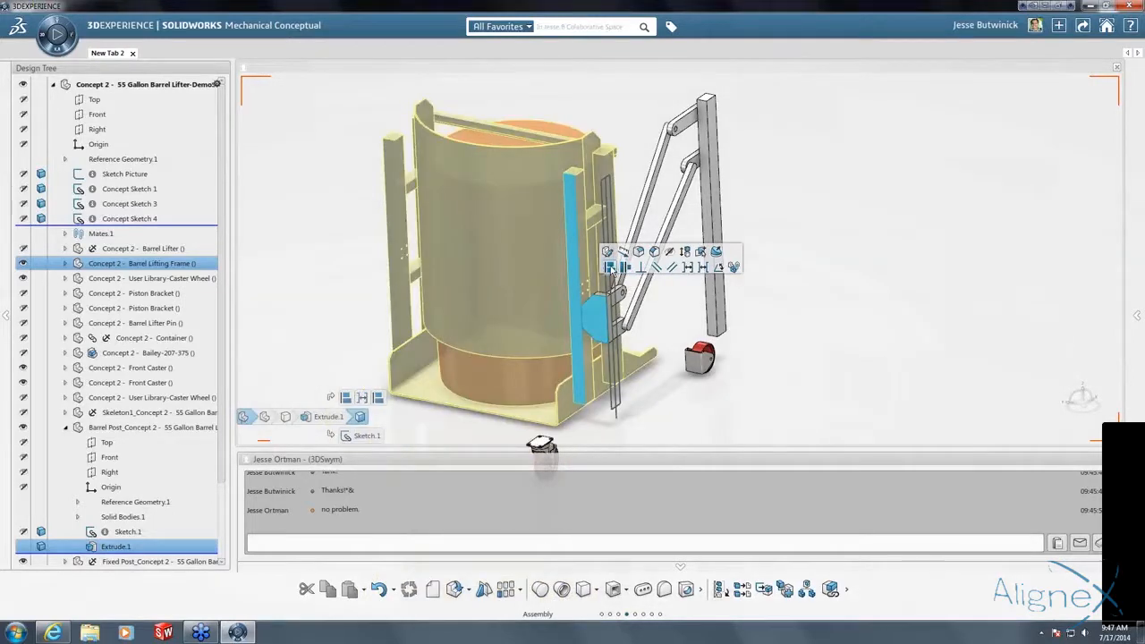
left_click(611, 268)
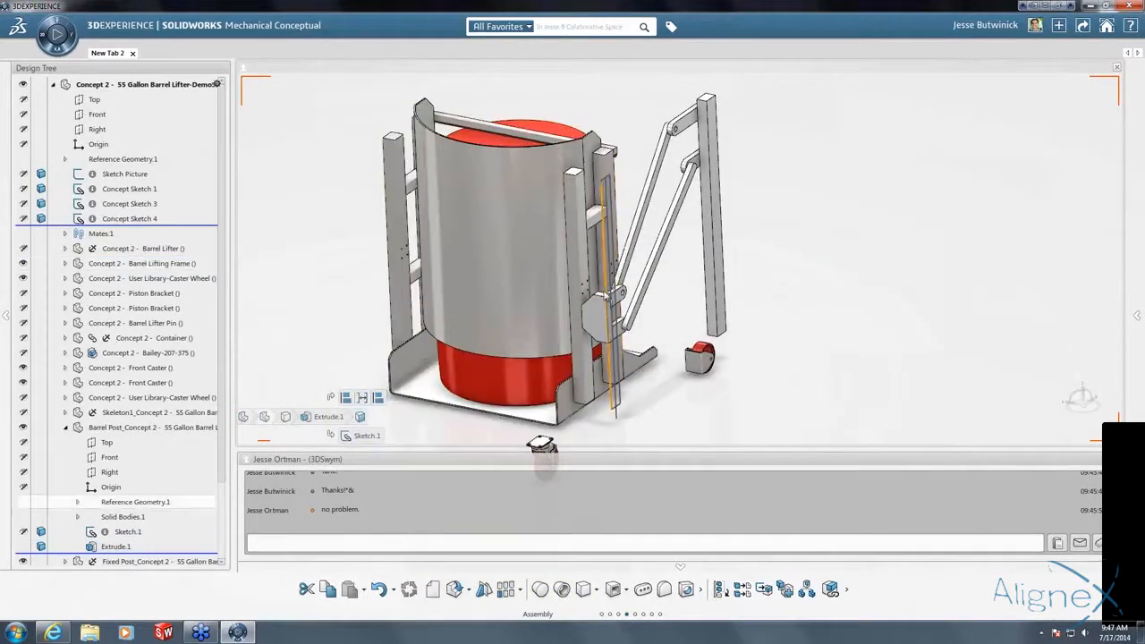
Add a distance mate between the connecting plate's top face and the upright's top face, and save the assembly locally.
scroll(601, 301, "up", 5)
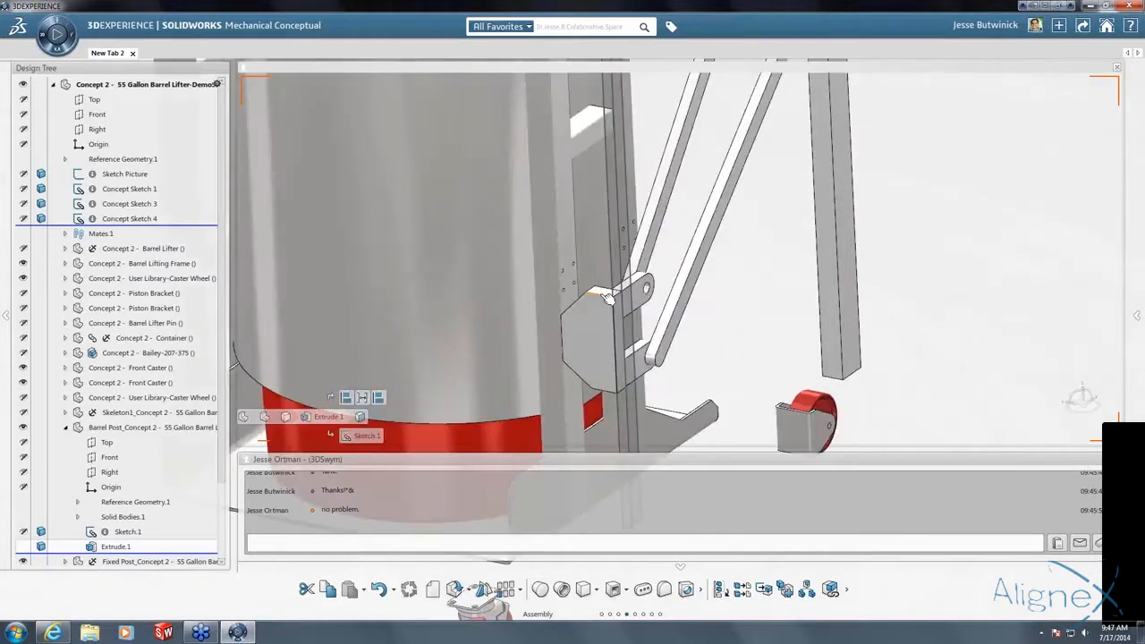
left_click(588, 265)
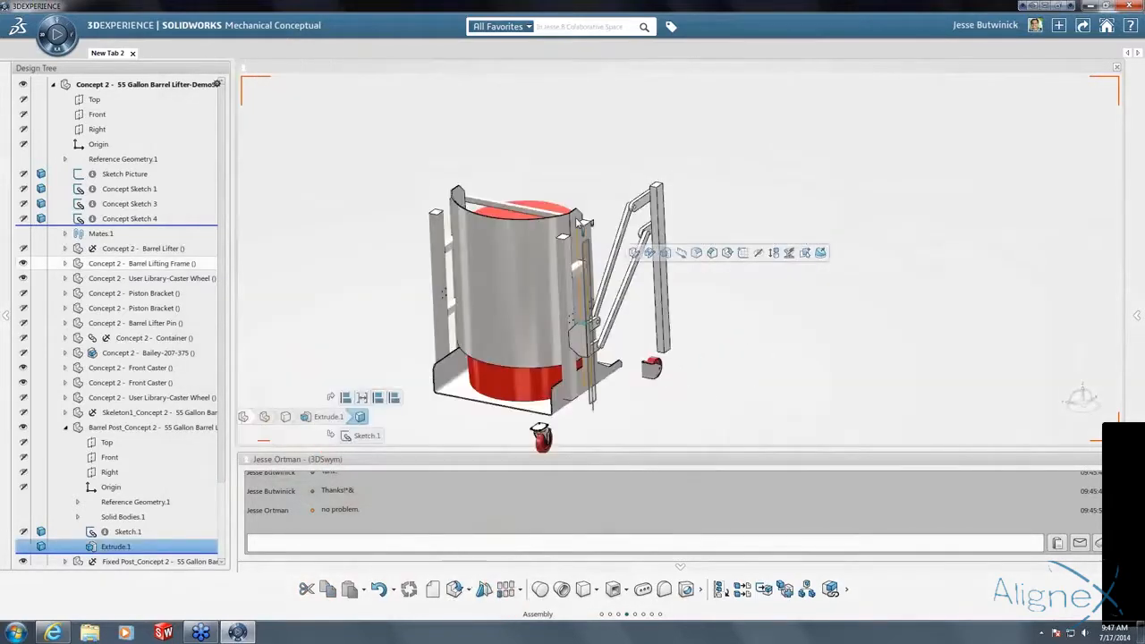
left_click(543, 276)
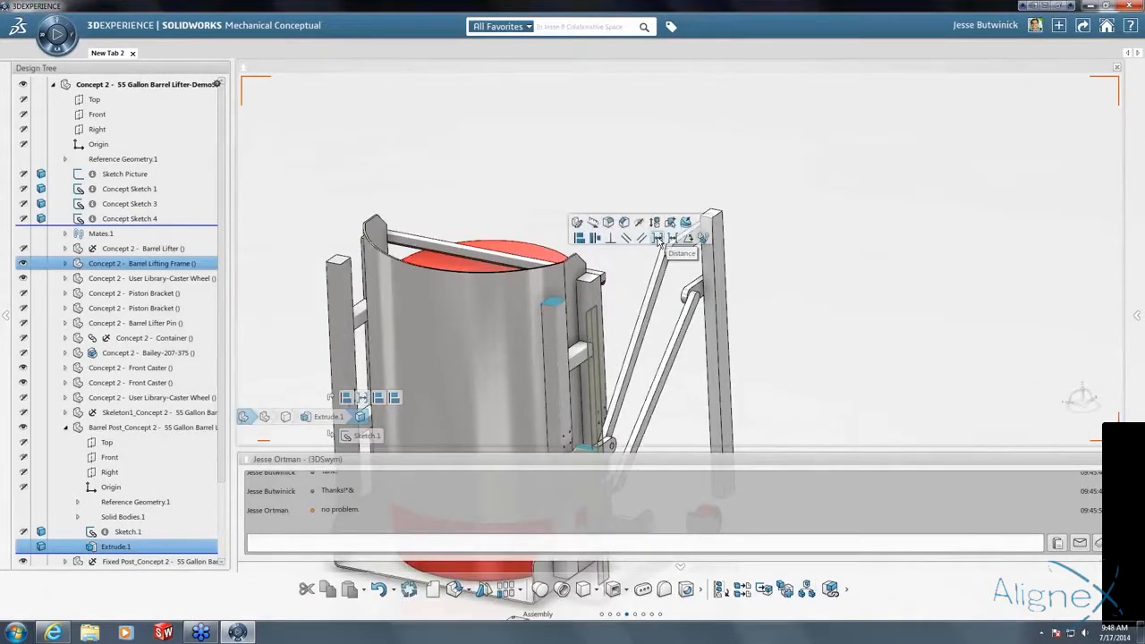
left_click(659, 239)
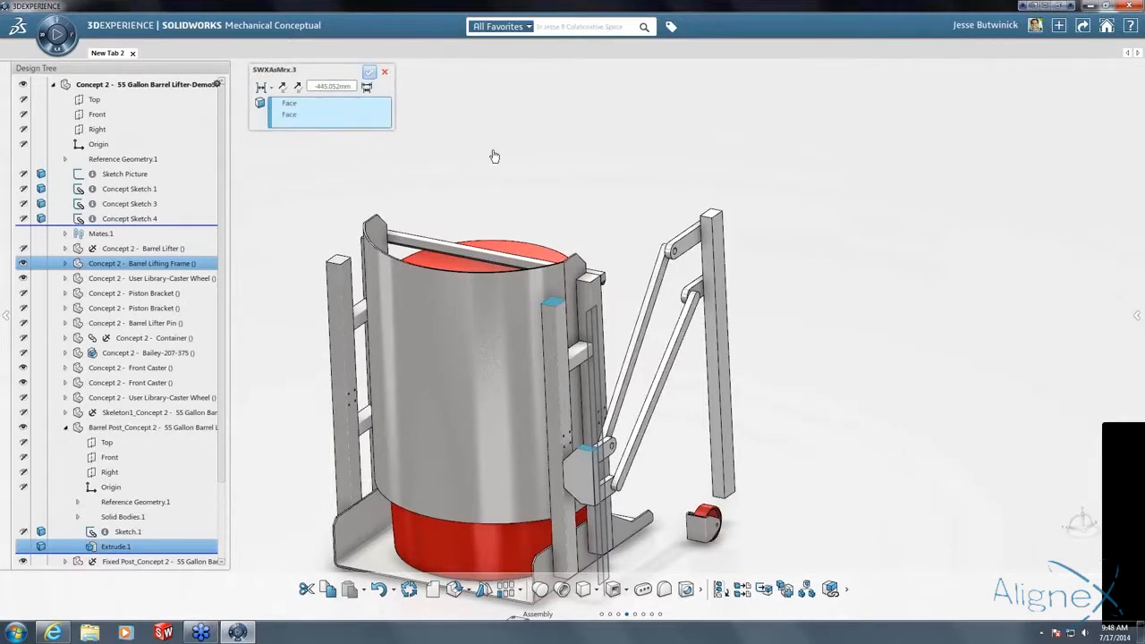
key("ctrl+s")
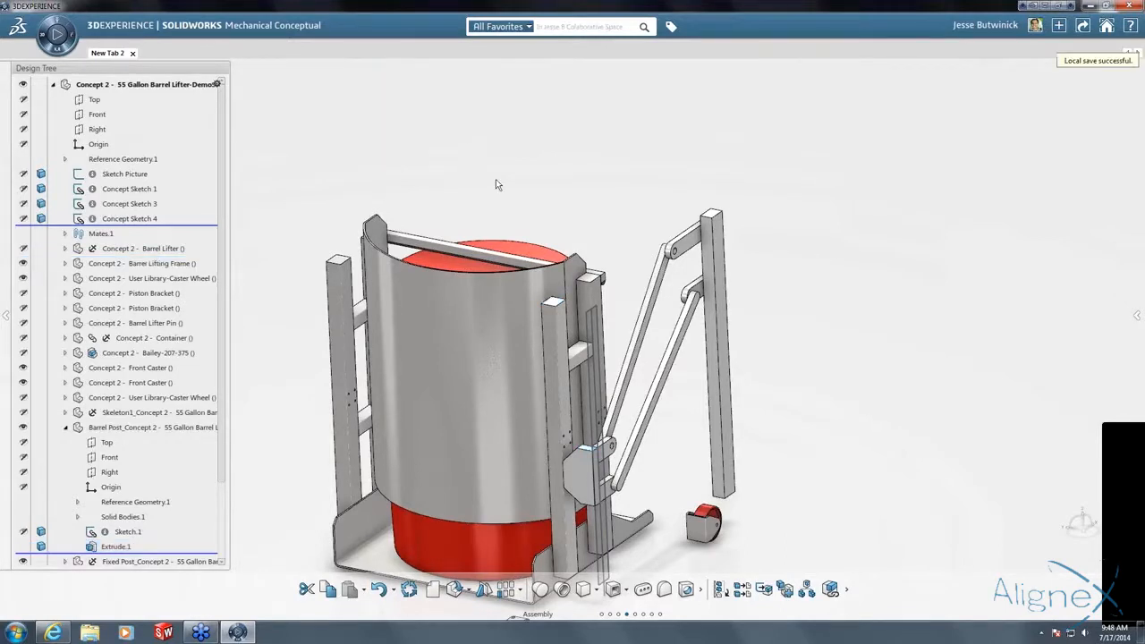
Show the hidden Barrel Lifter and Container components again in the assembly.
key("ctrl+4")
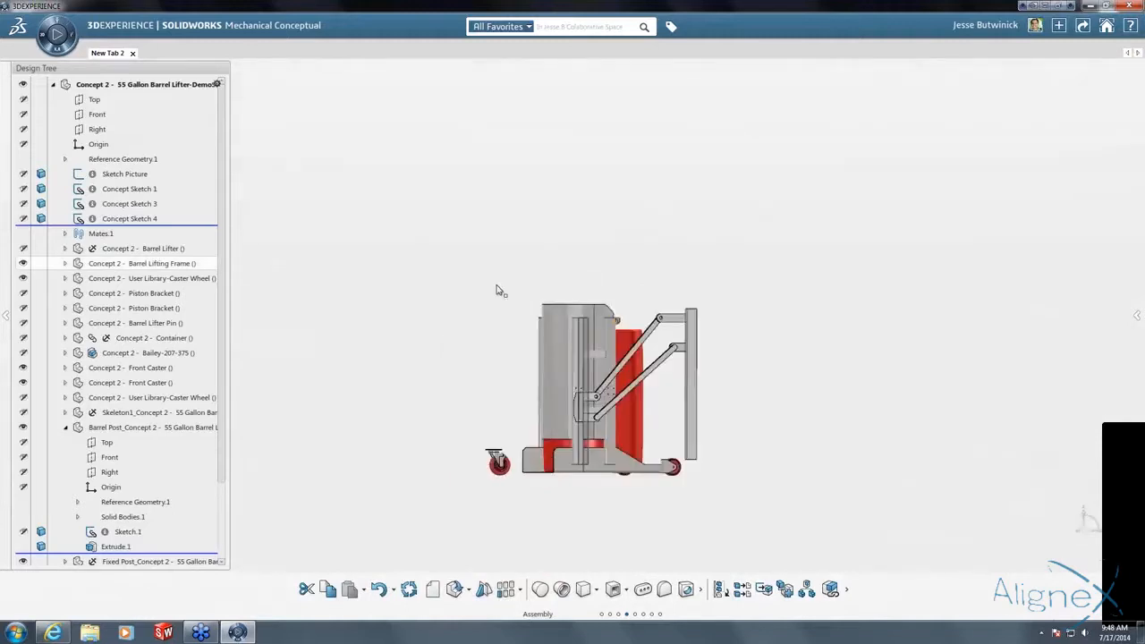
key("ctrl+7")
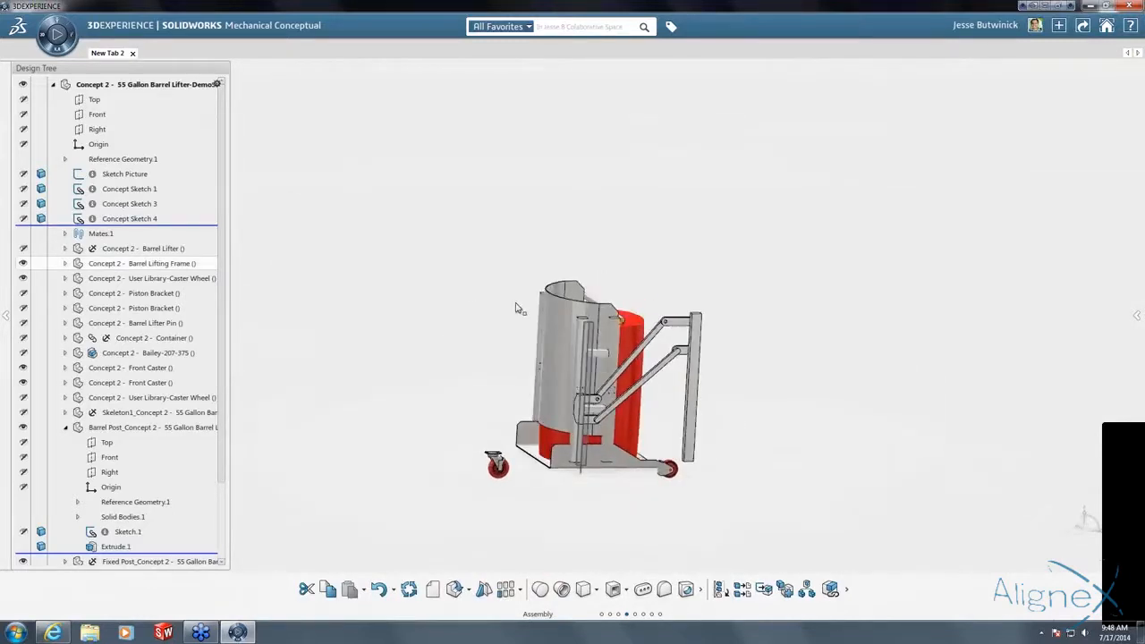
left_click(23, 249)
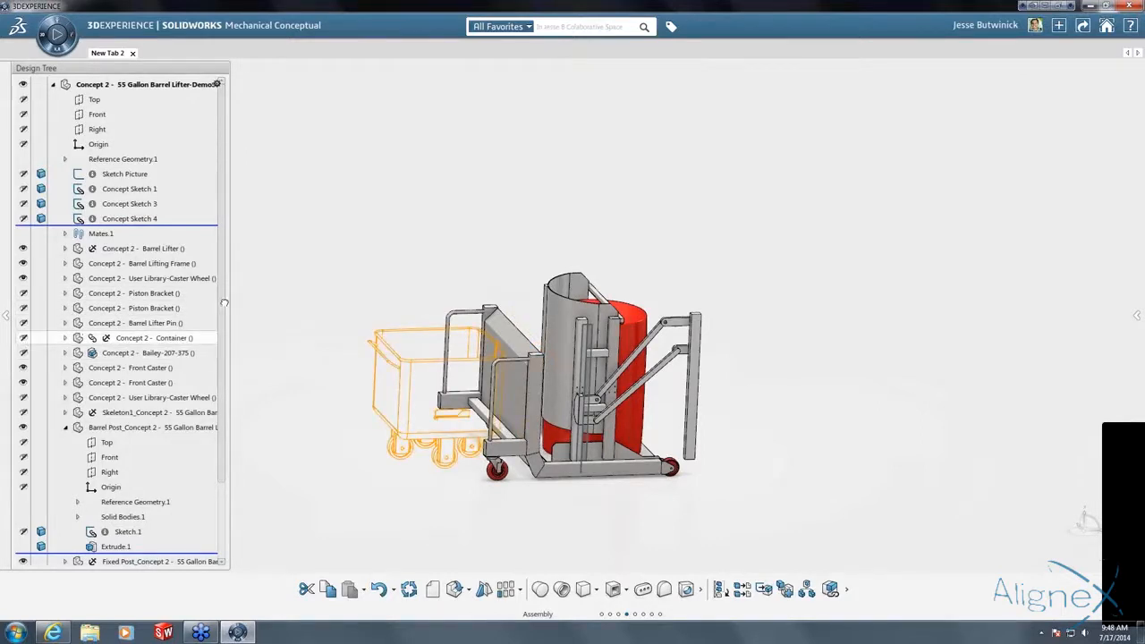
middle_click_drag(487, 273, 651, 400)
left_click_drag(650, 400, 647, 371)
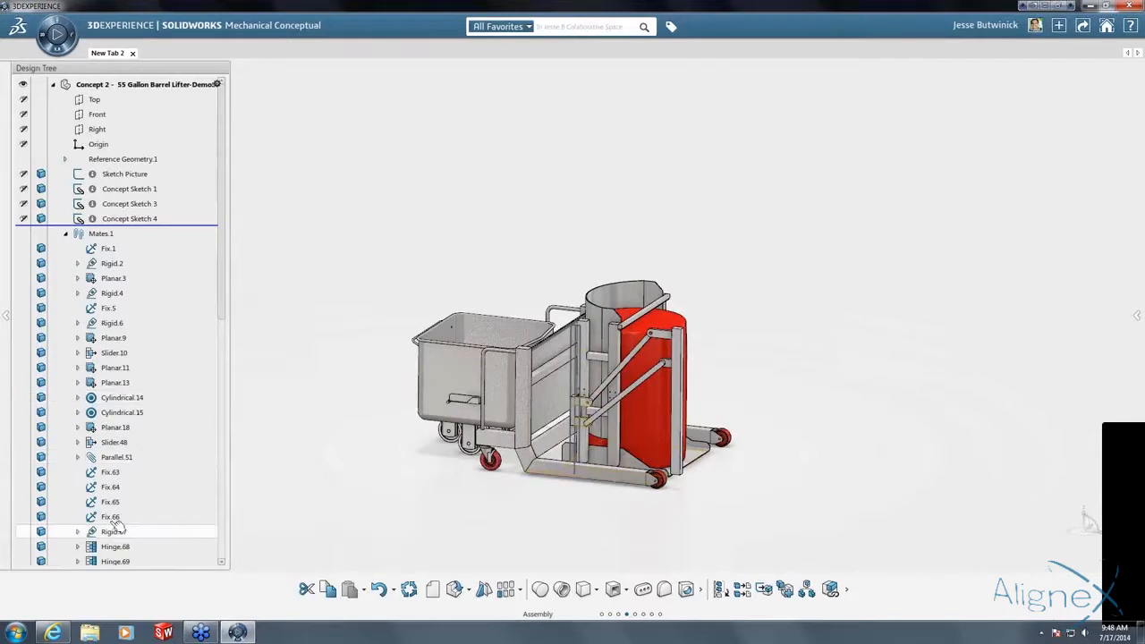
Suppress the Parallel.51 mate that resets the barrel position and try moving the barrel.
scroll(116, 526, "down", 1)
left_click(77, 441)
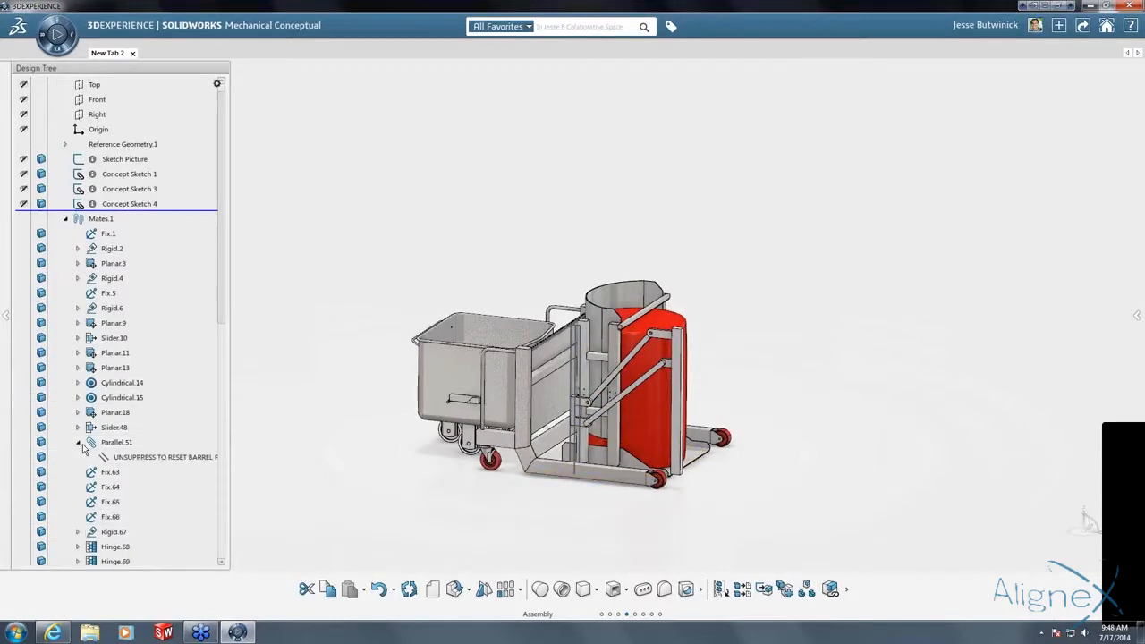
right_click(147, 462)
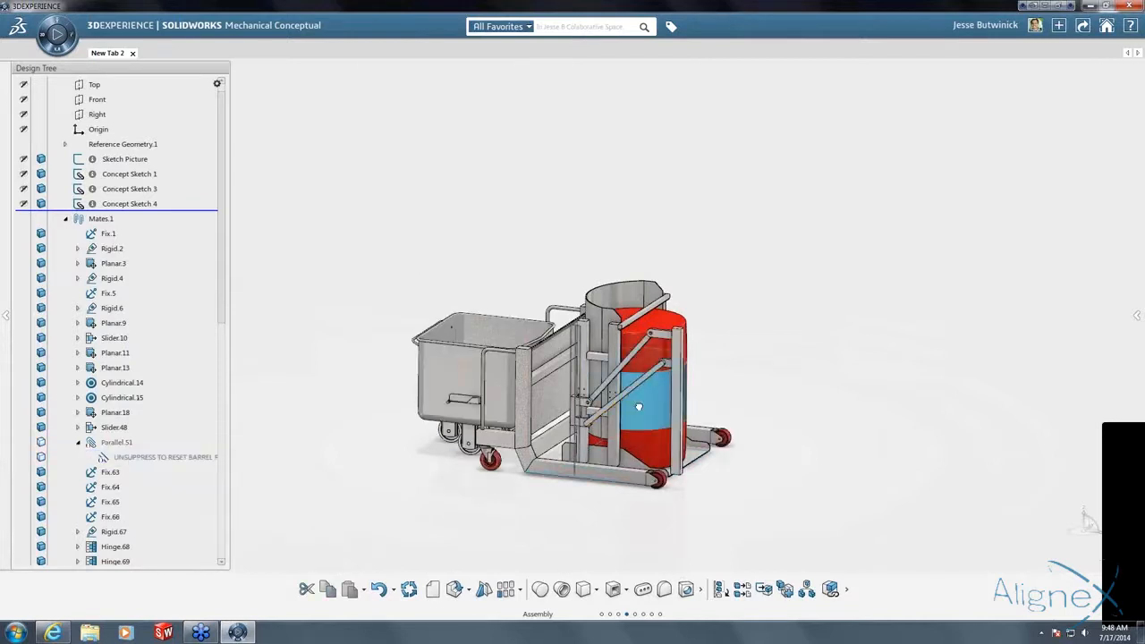
mouse_move(644, 395)
left_mouse_down()
mouse_move(560, 259)
mouse_move(592, 252)
mouse_move(651, 300)
mouse_move(692, 390)
mouse_move(667, 391)
mouse_move(630, 296)
mouse_move(592, 248)
mouse_move(539, 249)
mouse_move(617, 259)
mouse_move(653, 331)
mouse_move(644, 389)
left_mouse_up()
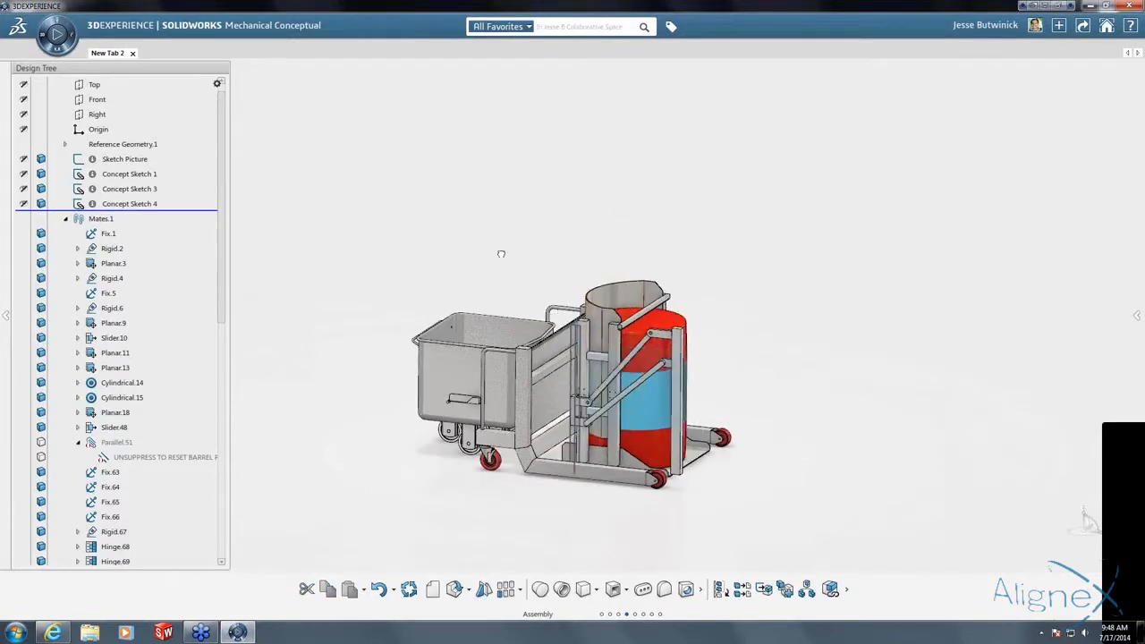
middle_click_drag(565, 404, 611, 404)
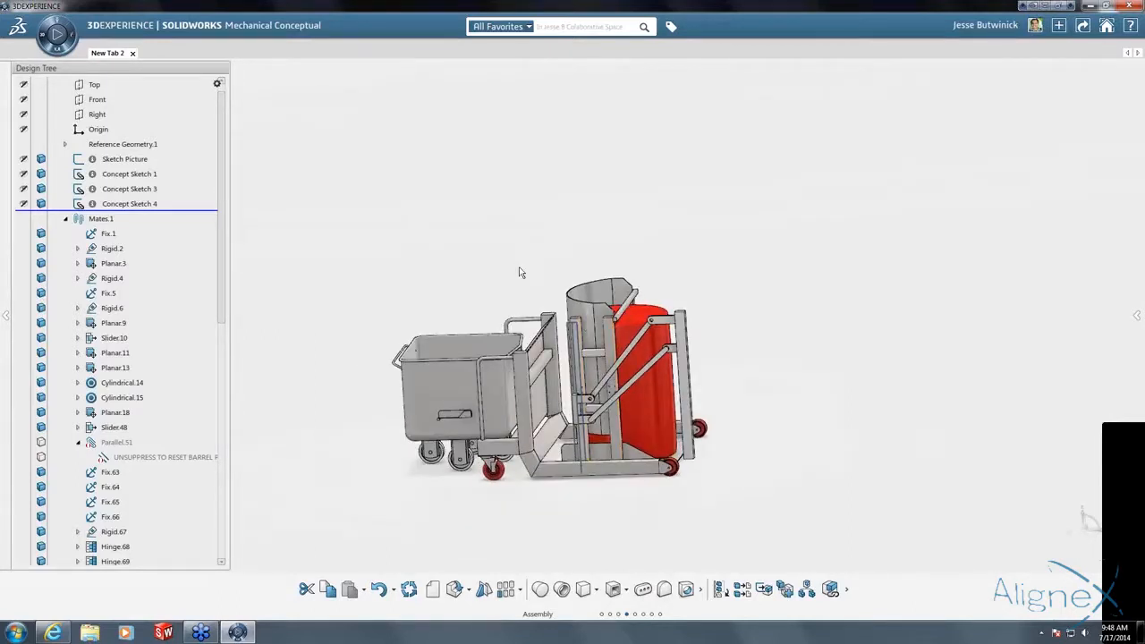
Delete 3D Motion Study.1 and 3D Motion Study.2 from the assembly's motion studies.
mouse_move(561, 614)
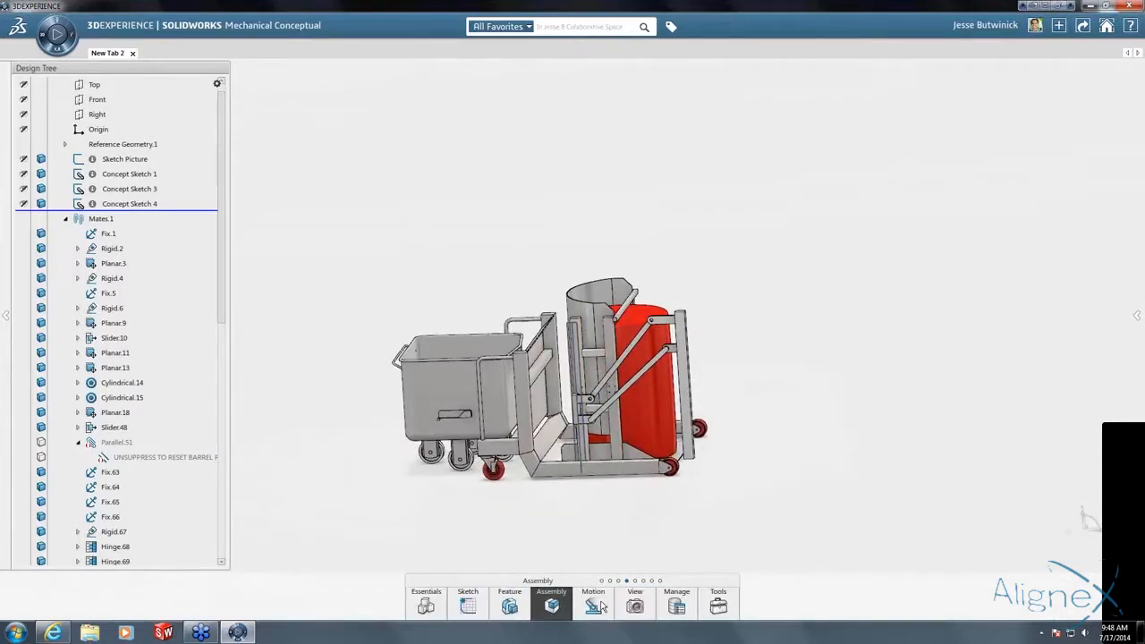
left_click(603, 608)
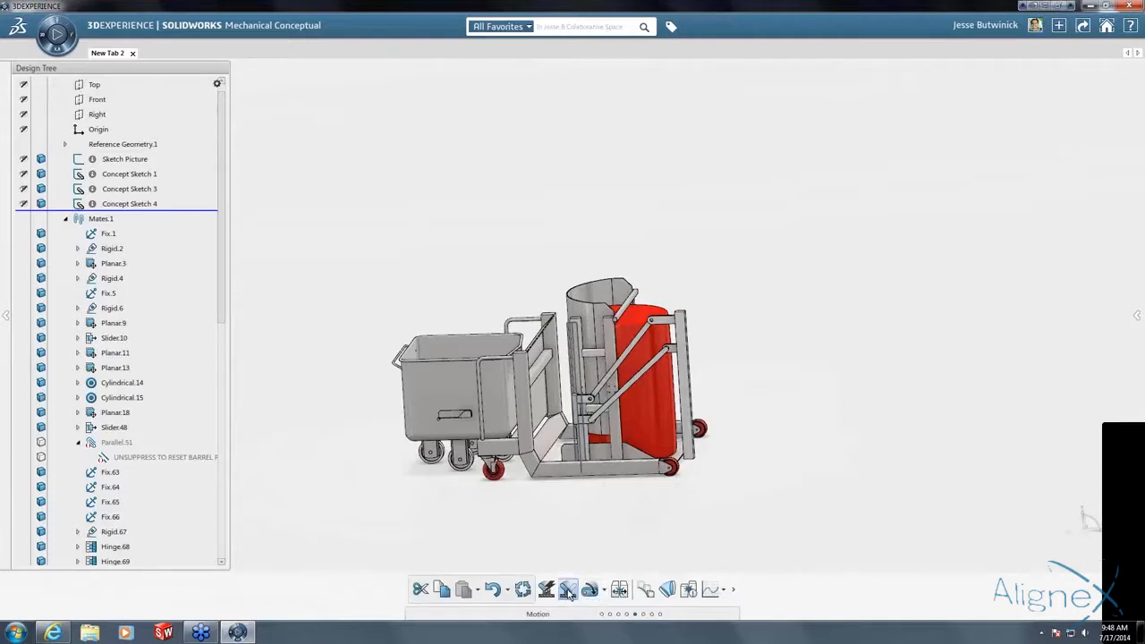
left_click(568, 589)
right_click(685, 146)
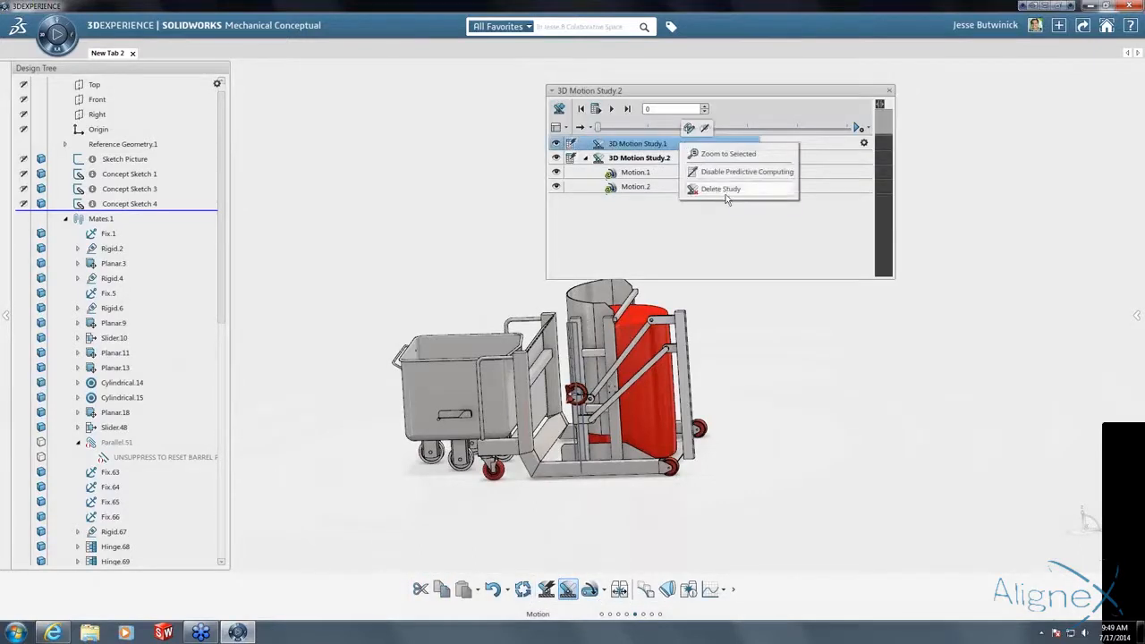
left_click(716, 189)
left_click(676, 145)
right_click(677, 145)
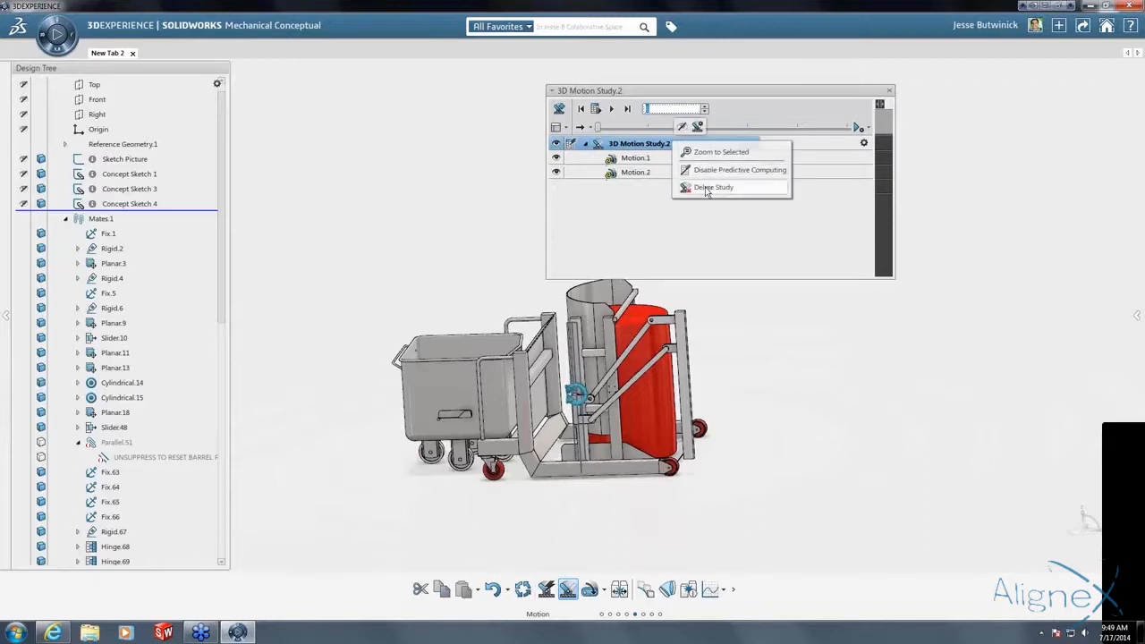
left_click(702, 190)
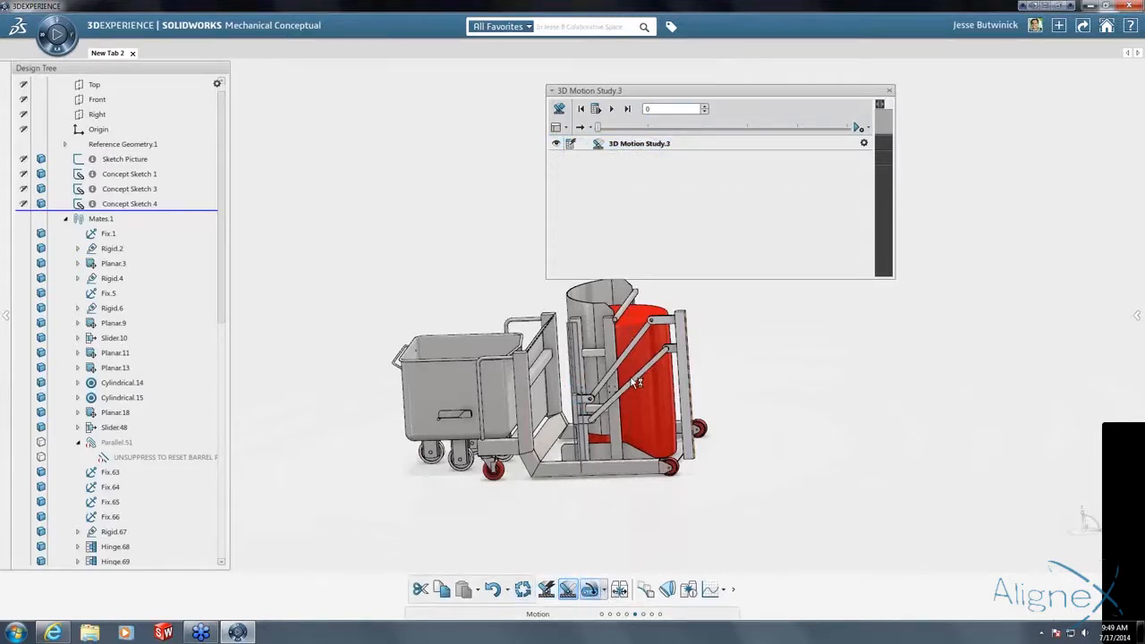
scroll(635, 383, "up", 3)
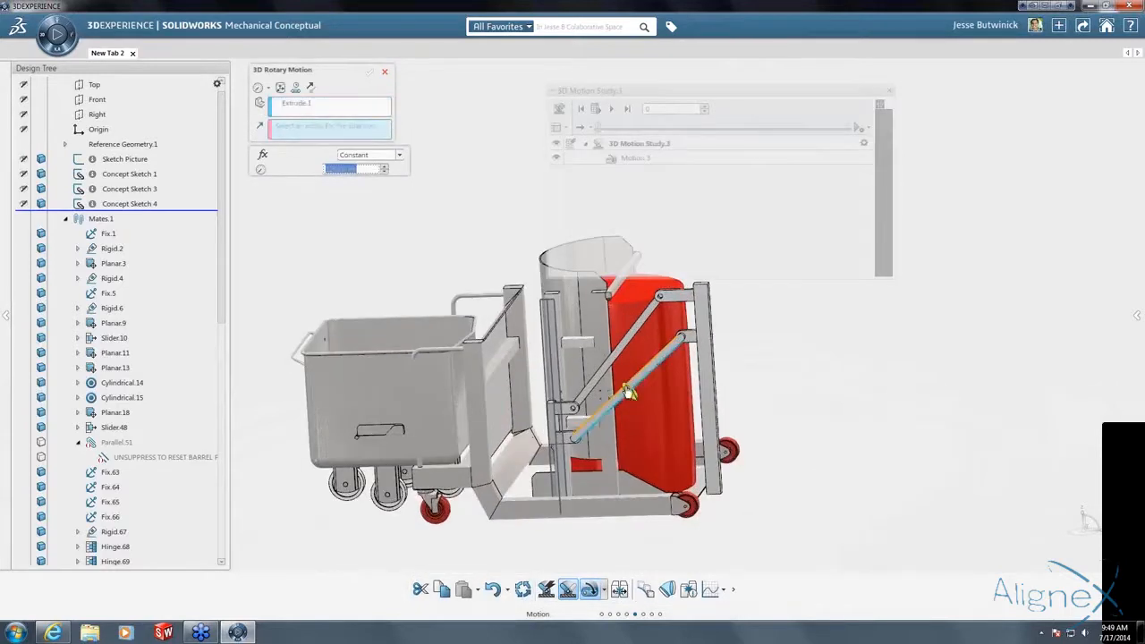
left_click(628, 392)
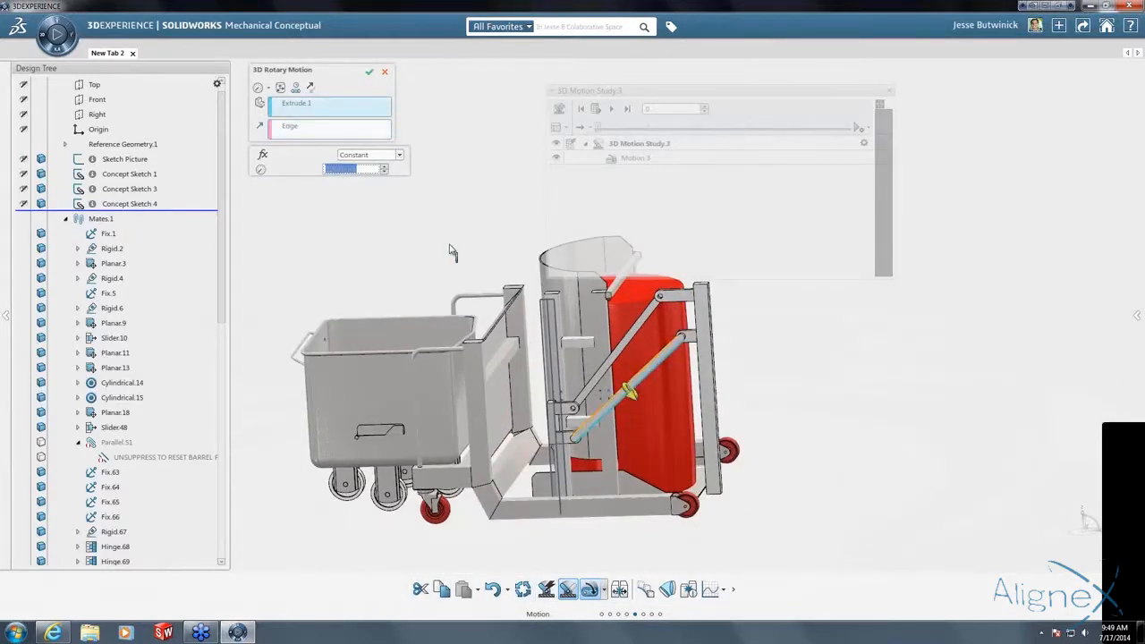
right_click(333, 111)
left_click(362, 117)
right_click(324, 127)
left_click(331, 131)
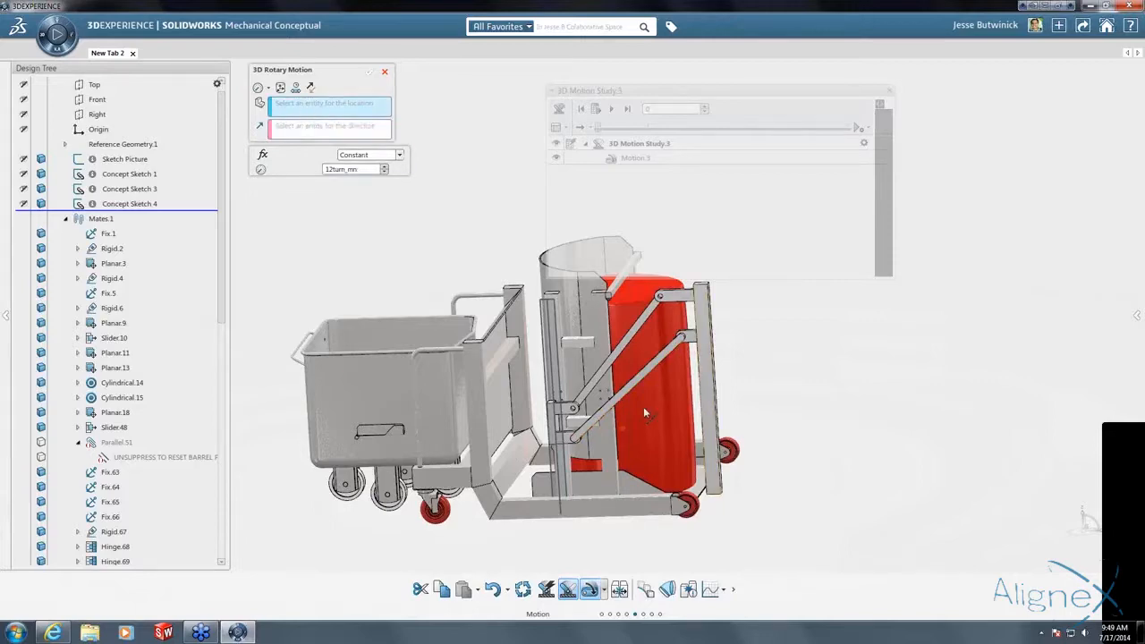
Assign a rotary motion to the lower link arm, using the Step function with its direction reversed.
scroll(642, 404, "down", 2)
left_click(614, 376)
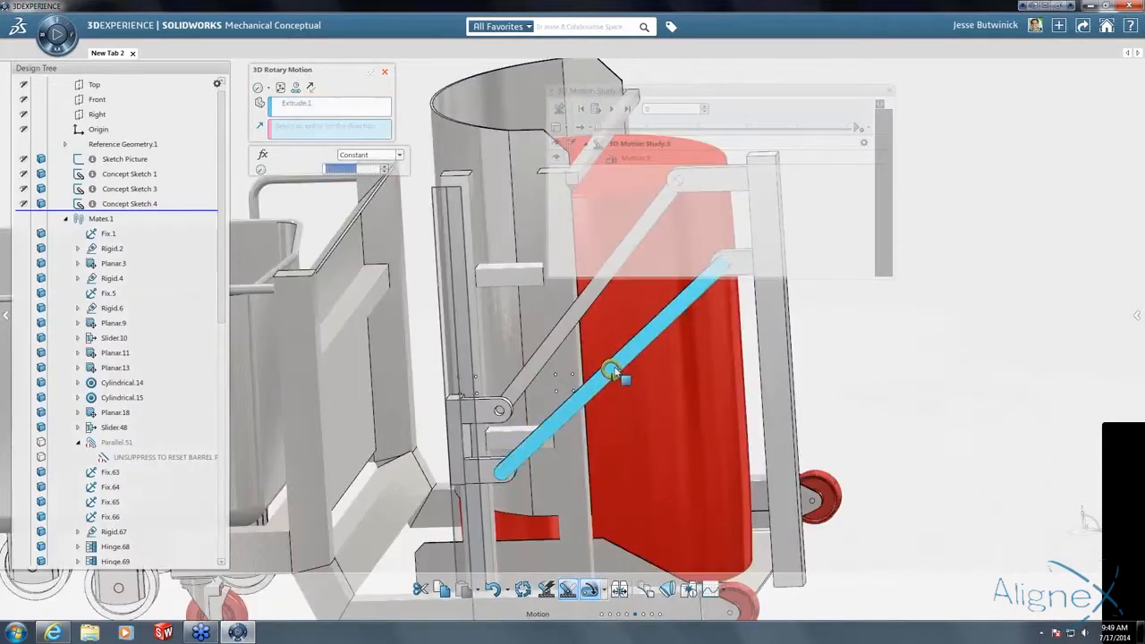
scroll(613, 366, "up", 3)
mouse_move(613, 366)
middle_mouse_down()
mouse_move(588, 378)
mouse_move(600, 381)
middle_mouse_up()
left_click(263, 87)
left_click(278, 122)
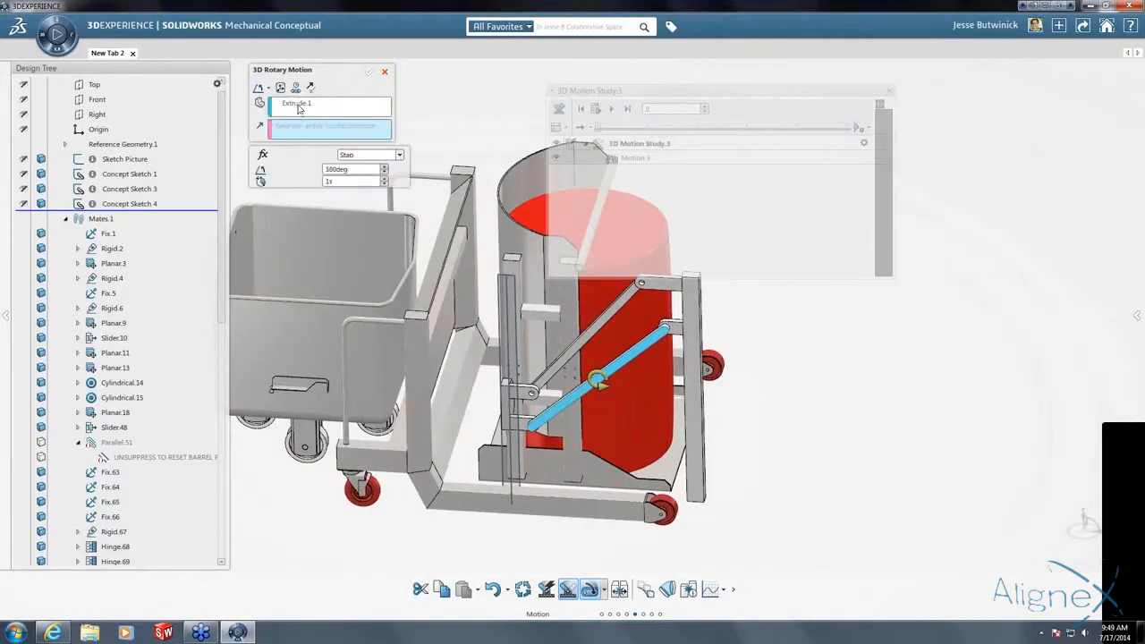
left_click(310, 88)
Set the rotary motion's angle to 120 degrees and its duration to 2 s, and apply it.
left_click_drag(334, 169, 323, 169)
type("120")
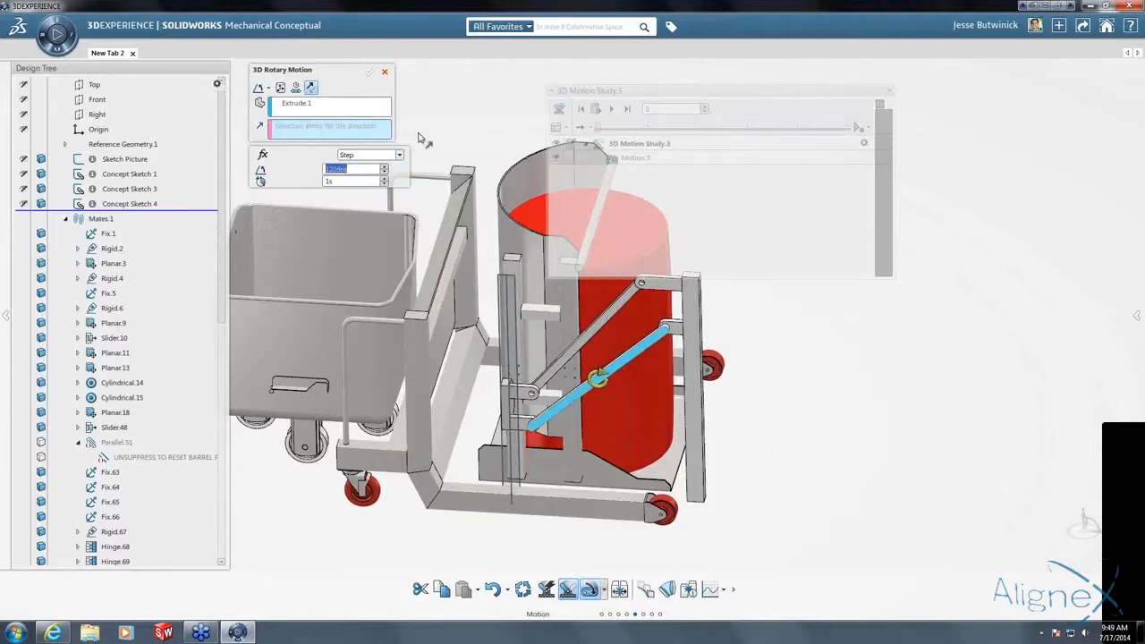
double_click(340, 184)
type("2")
key("Return")
key("Return")
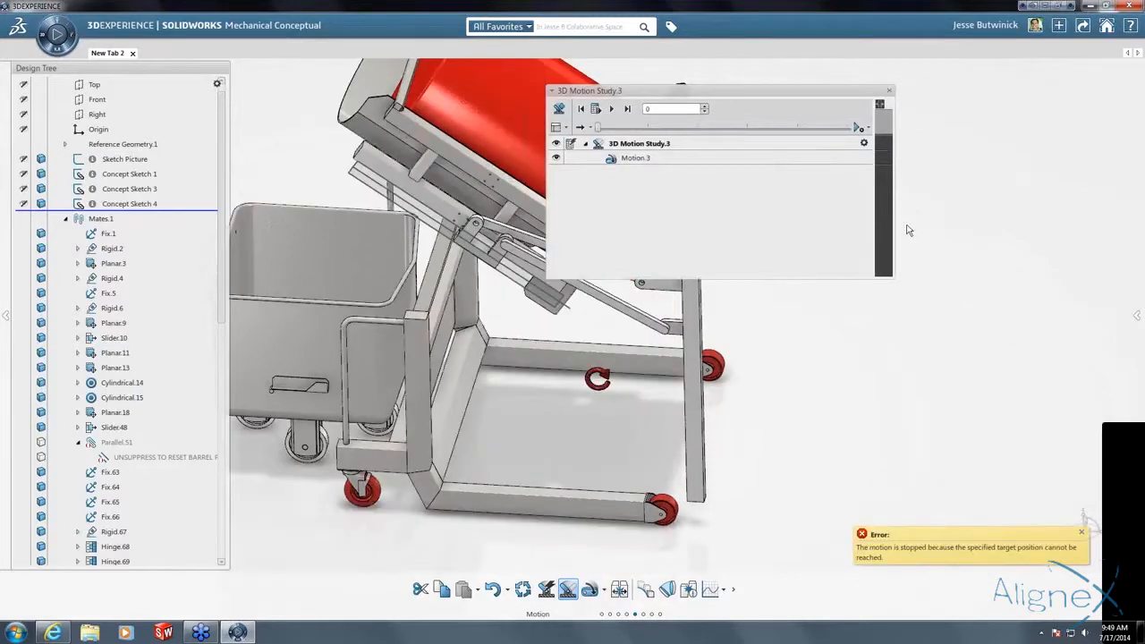
Widen the motion study window and set the angle of rotary Motion.3 to 60 degrees.
left_click_drag(896, 194, 1055, 194)
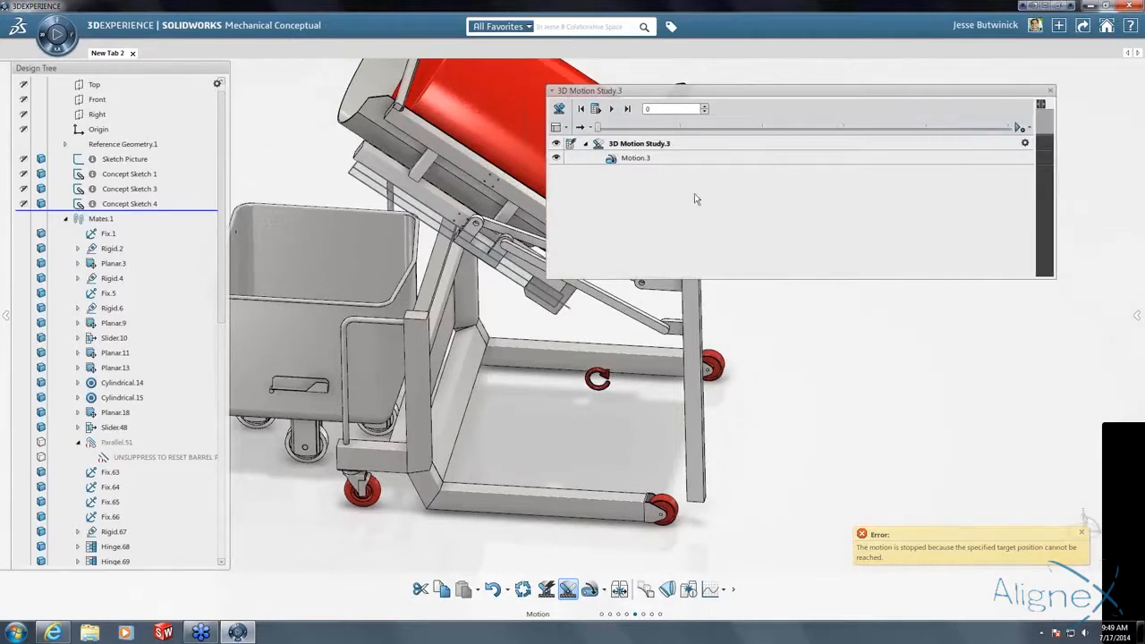
double_click(648, 157)
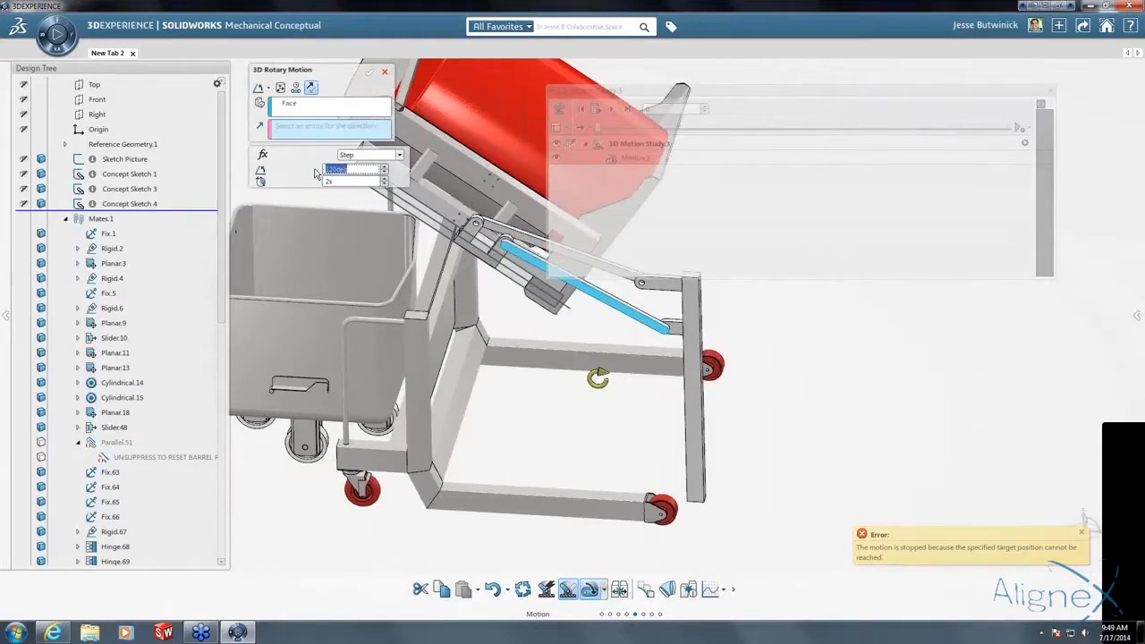
type("60deg")
key("Return")
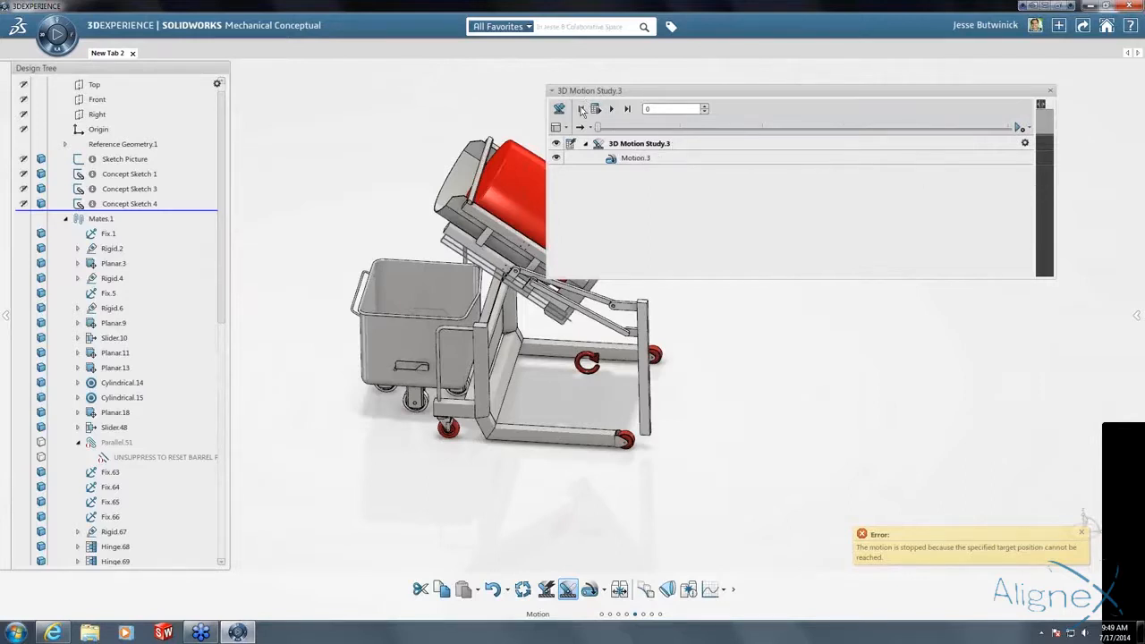
Calculate 3D Motion Study.3, play back the barrel-dumping motion with the view unobstructed, and return the study to its start.
left_click(581, 109)
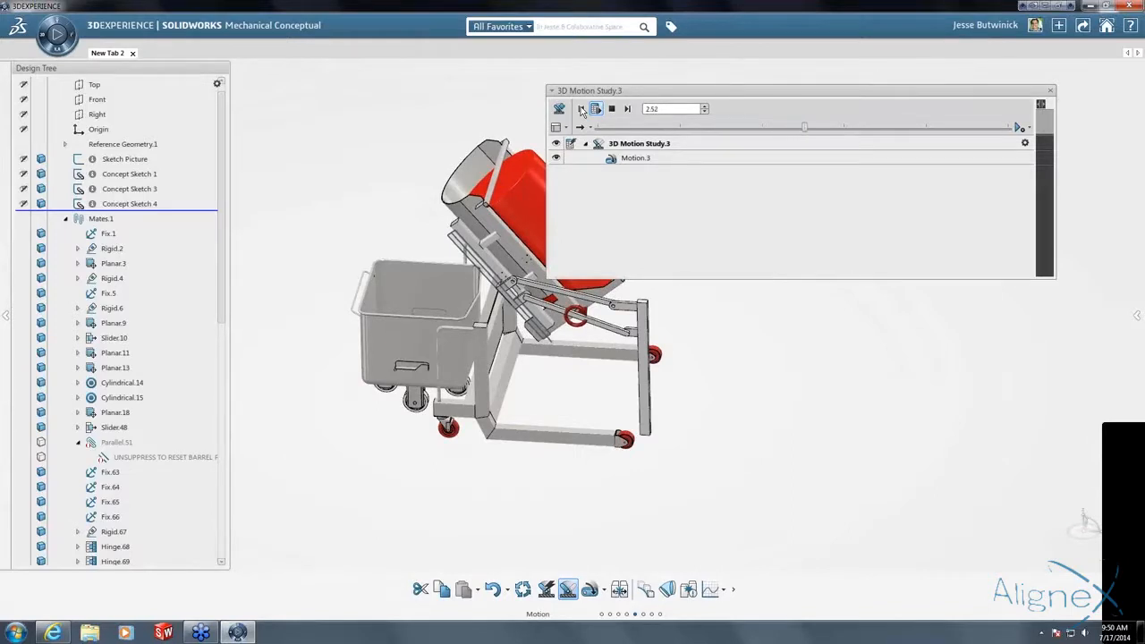
left_click(612, 115)
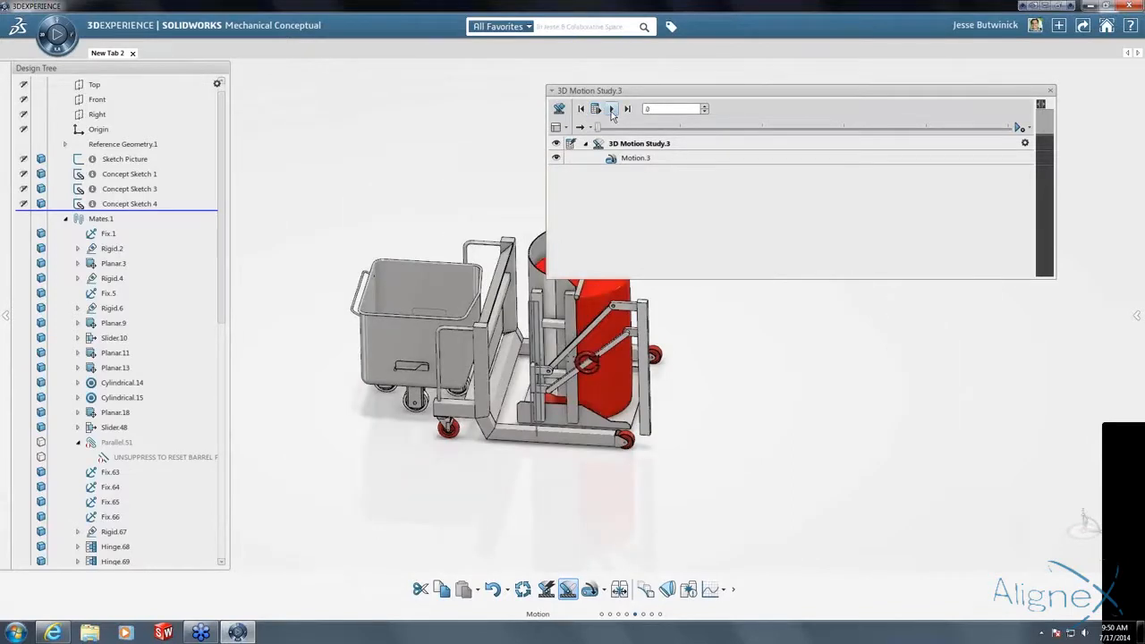
left_click(611, 110)
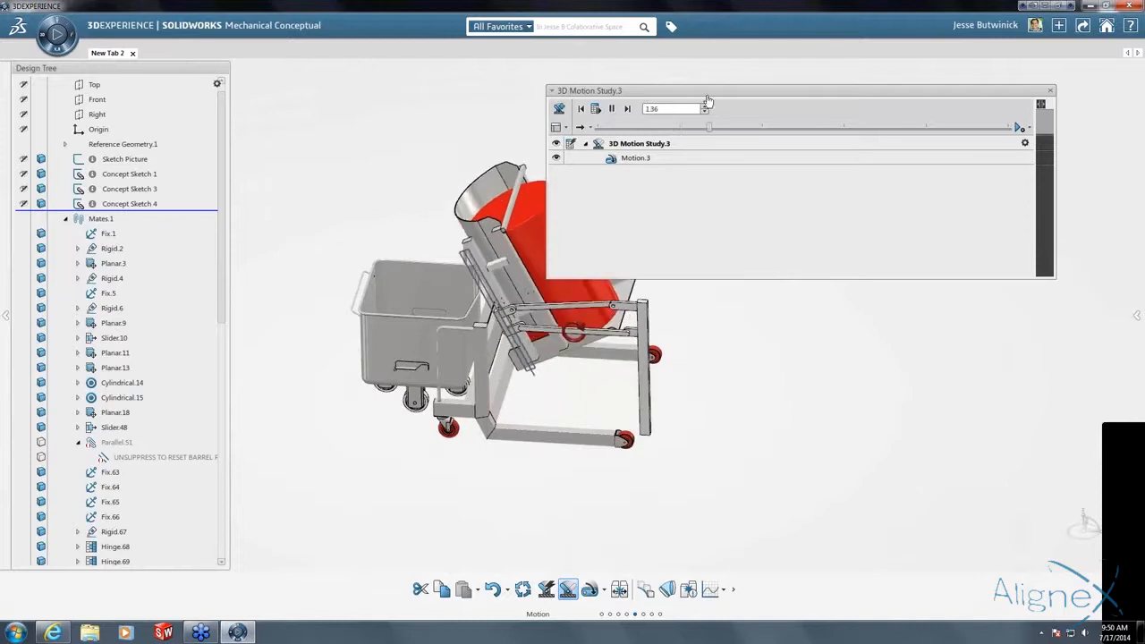
left_click(581, 108)
left_click_drag(656, 92, 743, 88)
left_click(699, 104)
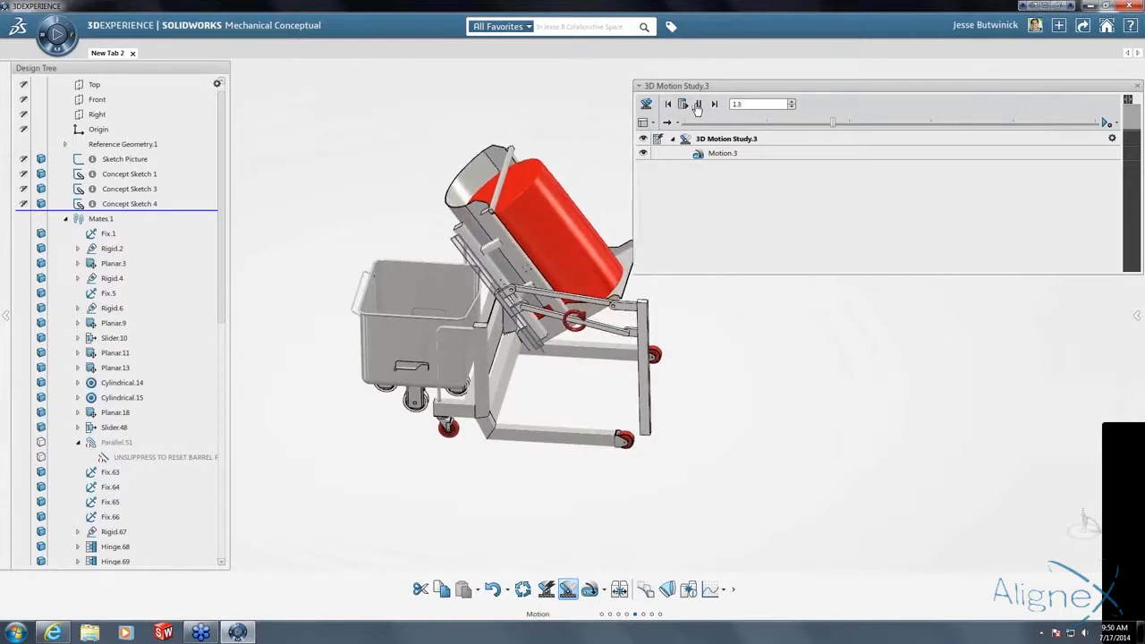
left_click(669, 105)
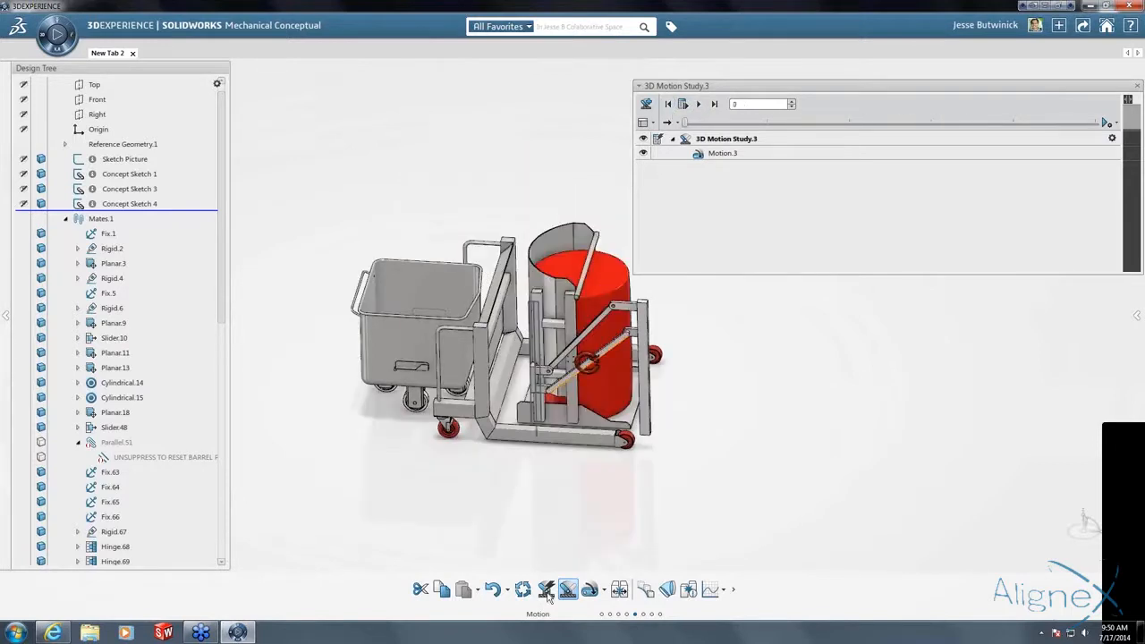
Trace the motion paths of two vertices on the upper rim of the barrel lifting frame.
left_click(645, 590)
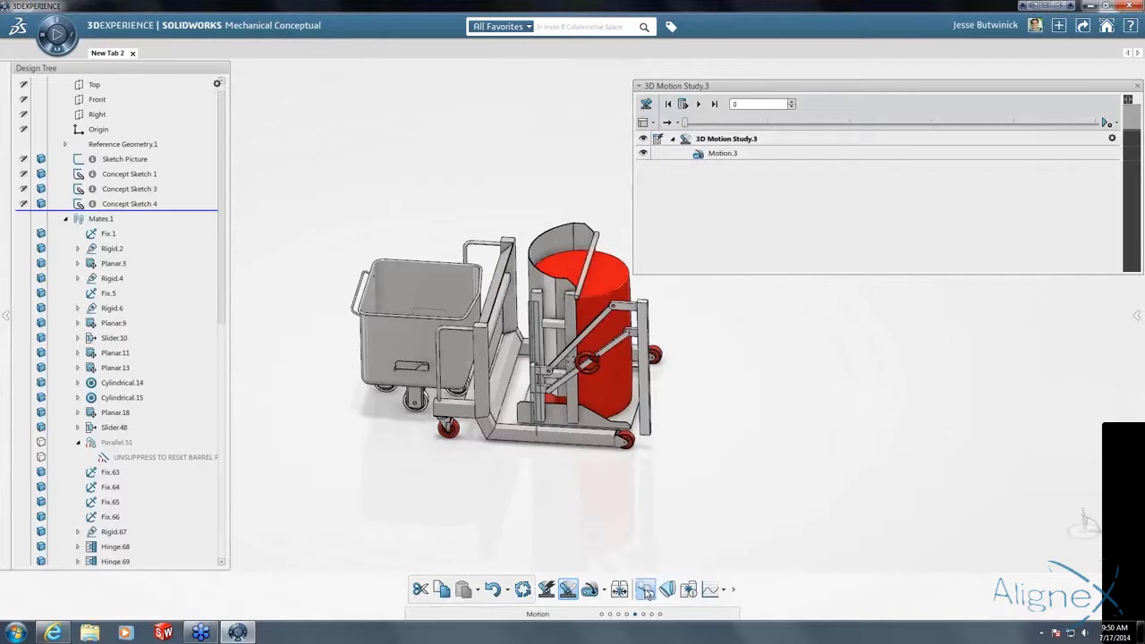
left_click(560, 257)
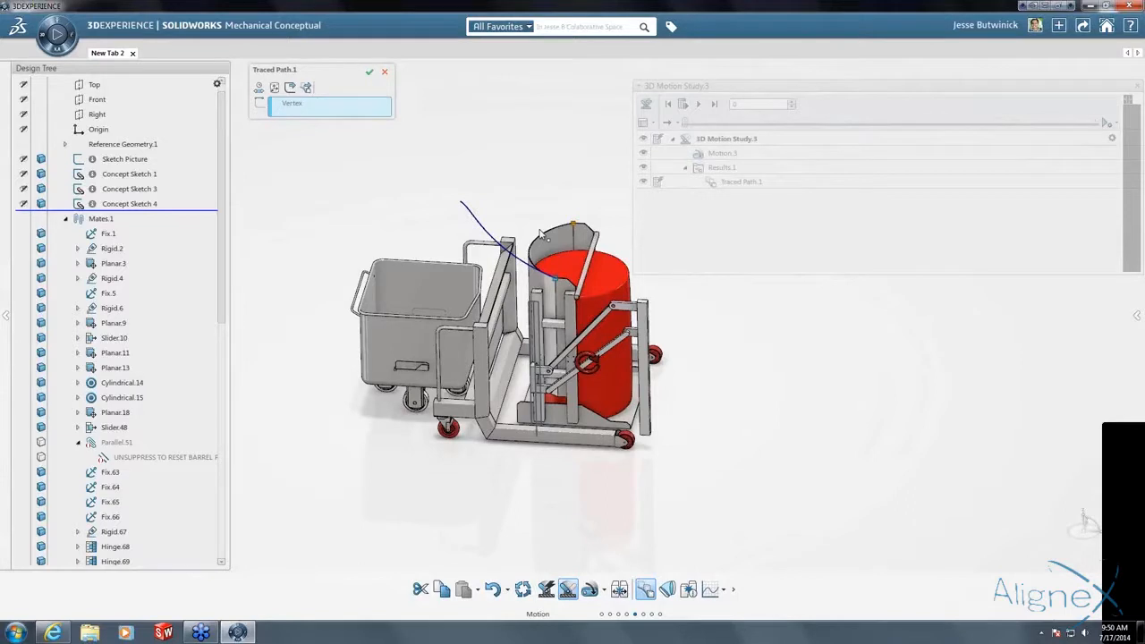
left_click(538, 227)
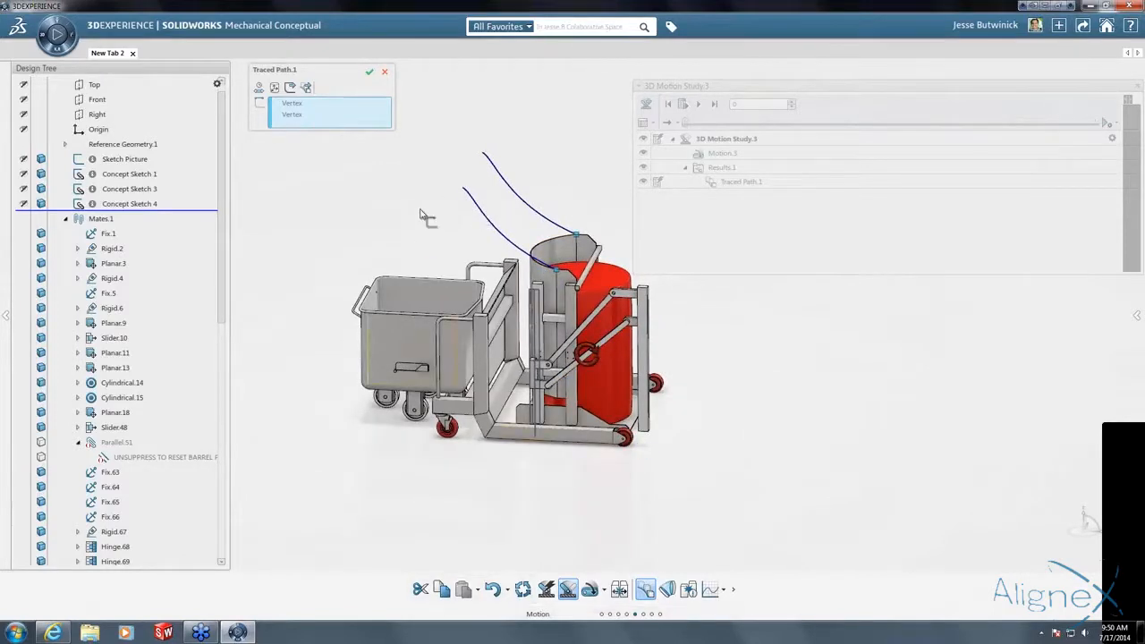
Create a swept volume of the Barrel Lifting Frame over the dumping motion.
left_click(668, 591)
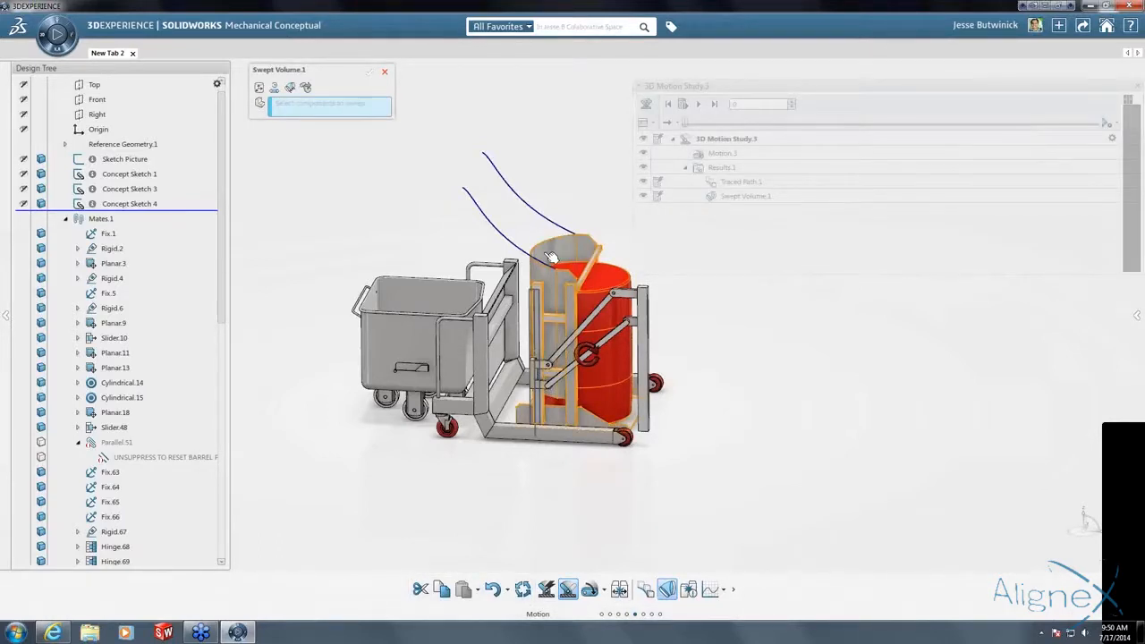
left_click(558, 258)
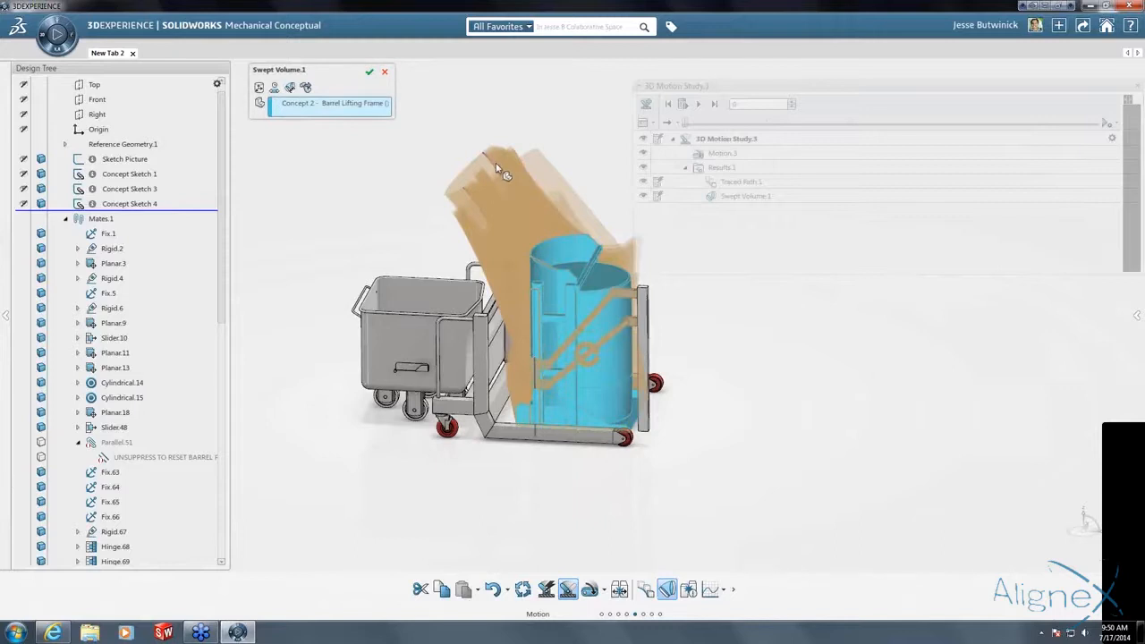
mouse_move(512, 160)
middle_mouse_down()
mouse_move(533, 177)
mouse_move(564, 170)
mouse_move(513, 154)
middle_mouse_up()
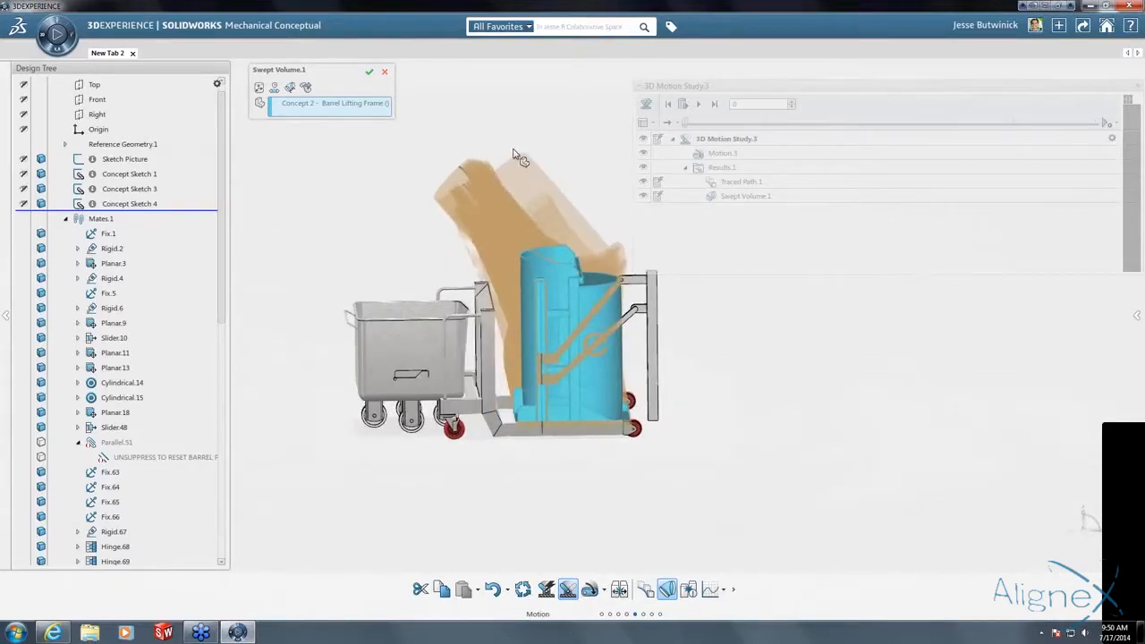
key("Return")
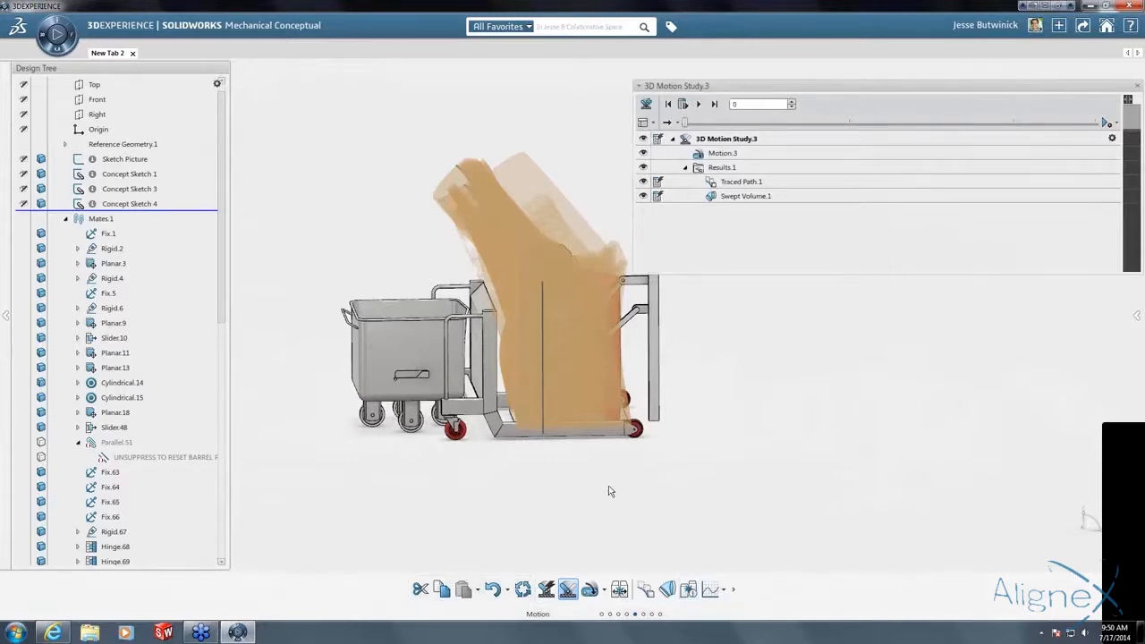
Hide Swept Volume.1 and Traced Path.1, and close the motion study.
left_click(643, 196)
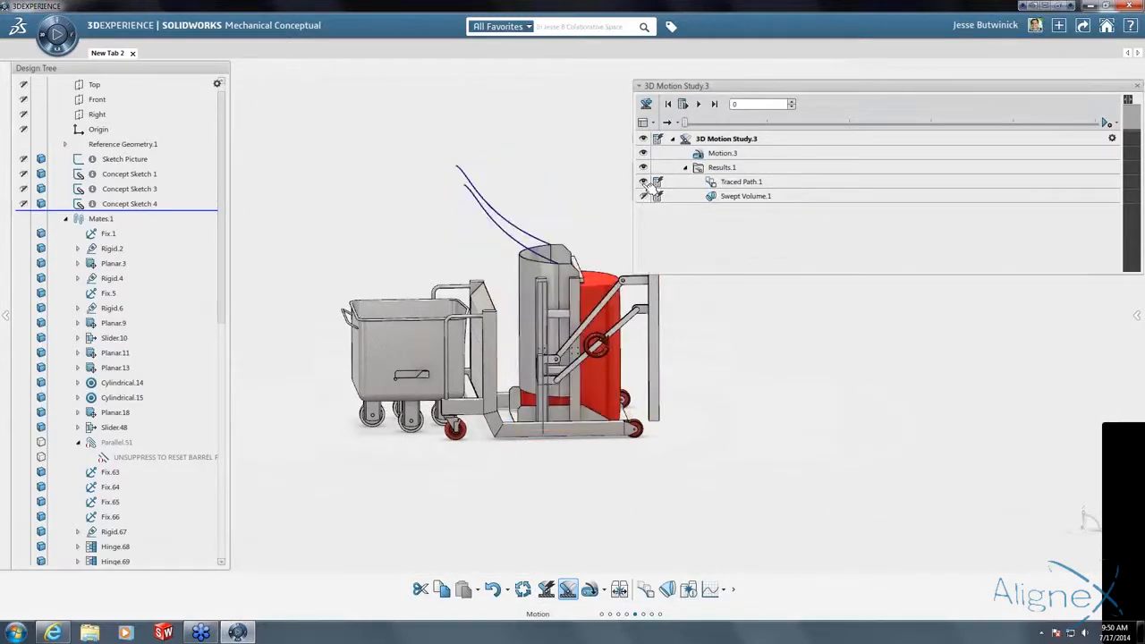
left_click(643, 181)
middle_click_drag(596, 264, 471, 196)
scroll(615, 466, "up", 2)
scroll(614, 466, "up", 3)
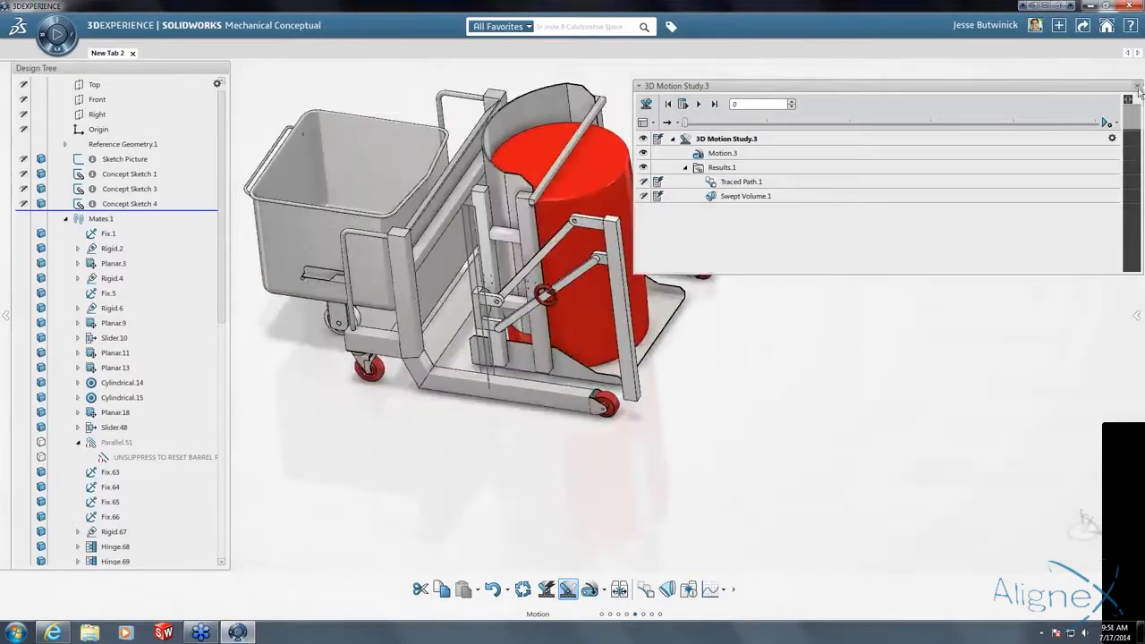
left_click(1137, 86)
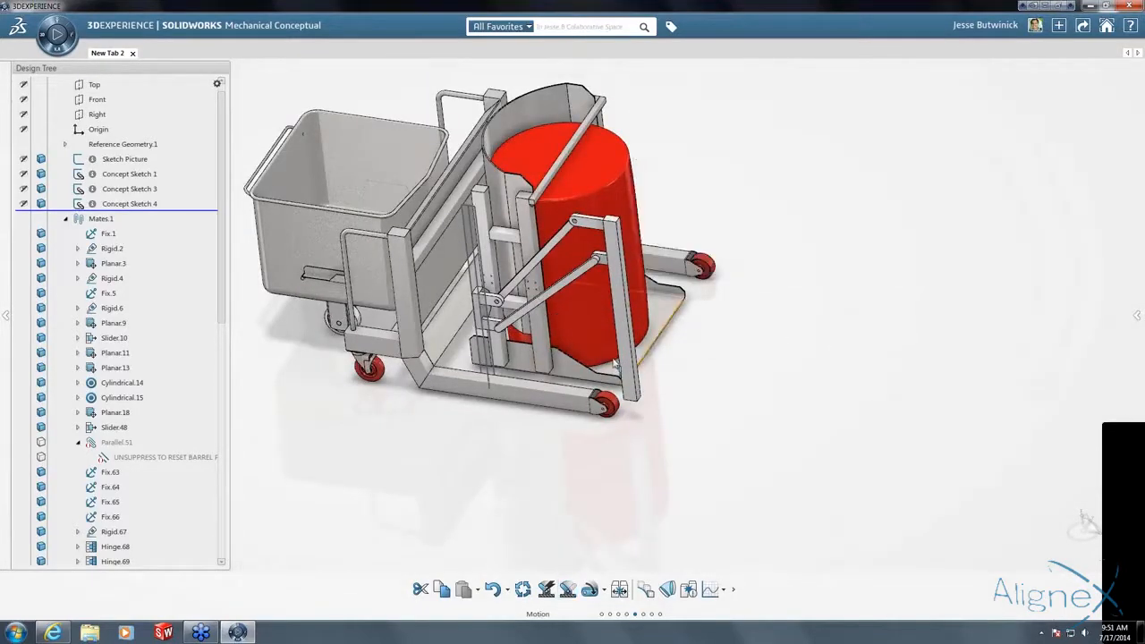
Collapse the mates in the design tree and hide both Front Caster components on the lifter's base legs.
middle_click_drag(615, 365, 524, 422)
scroll(525, 418, "up", 5)
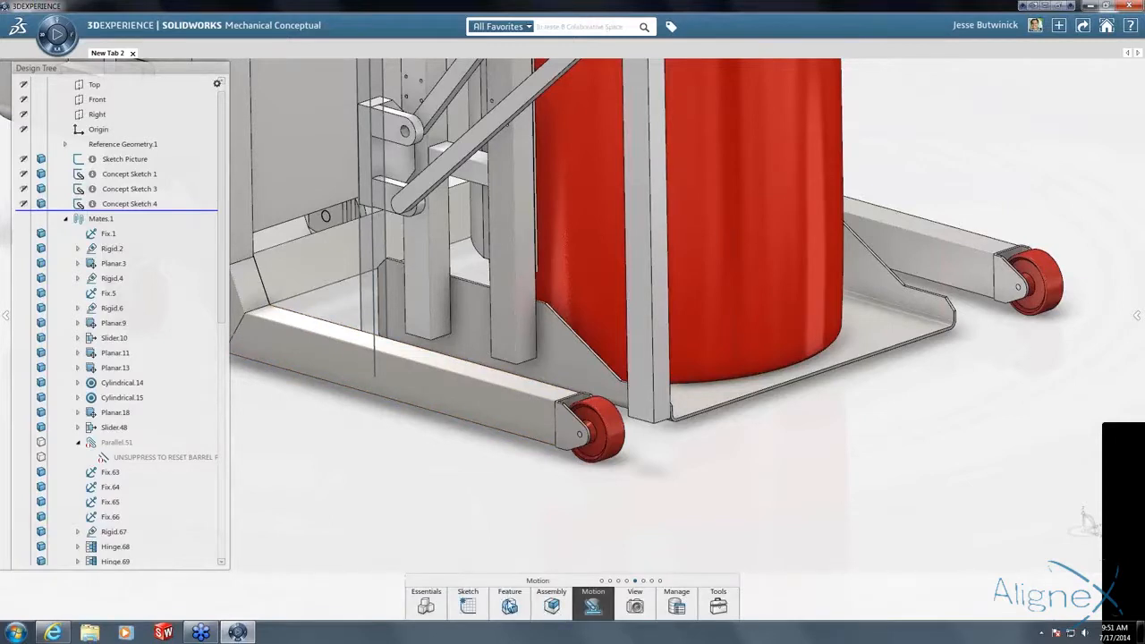
left_click(509, 603)
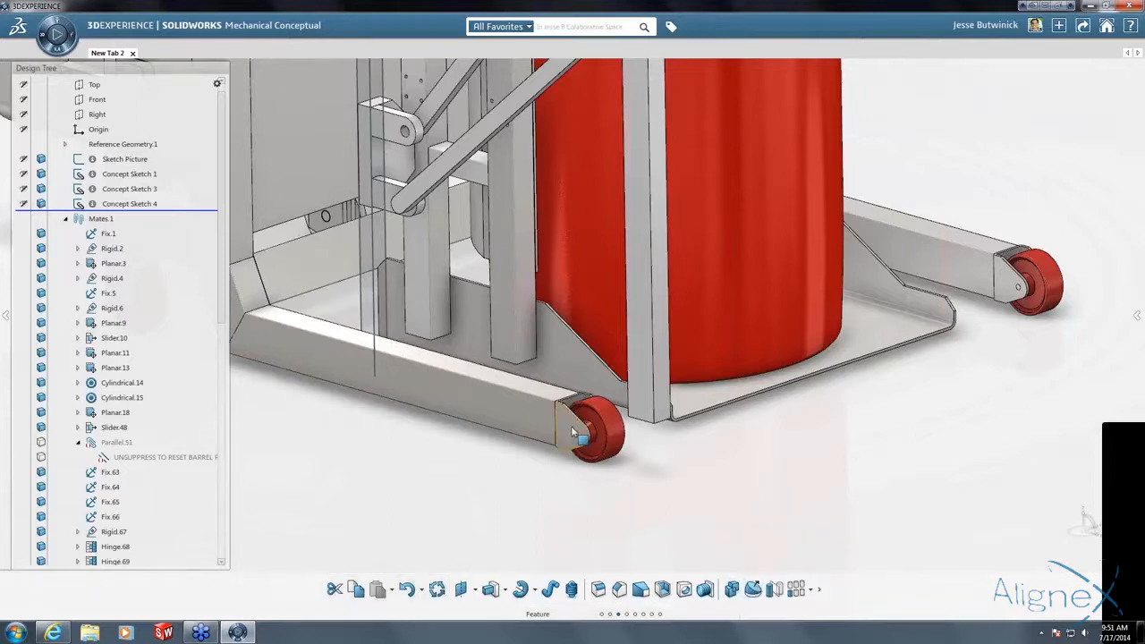
left_click(562, 433)
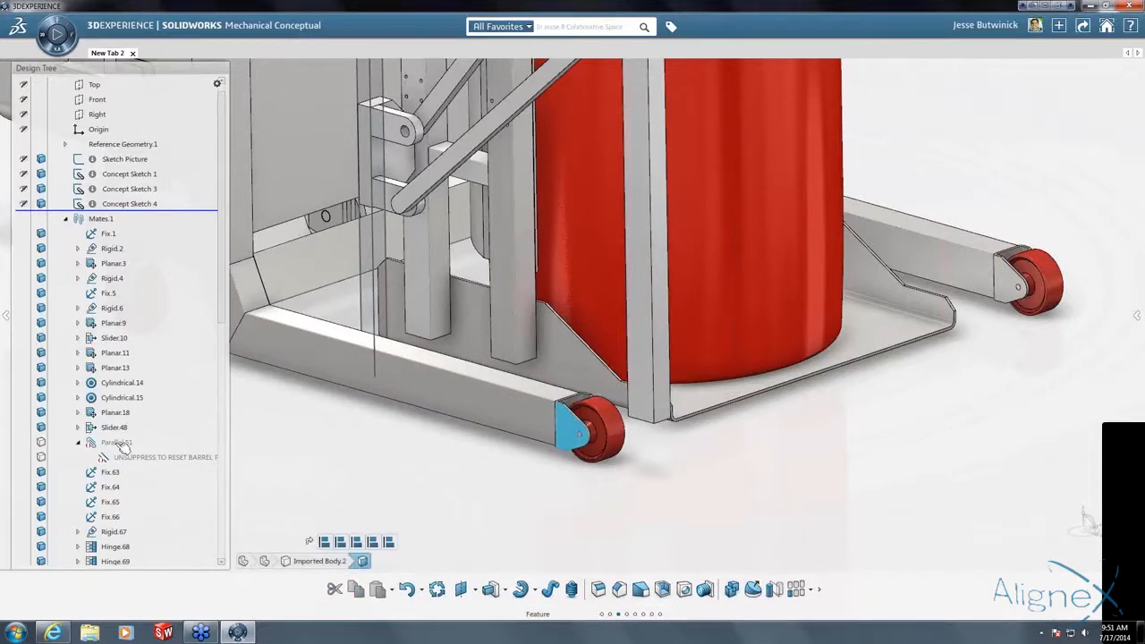
left_click(66, 219)
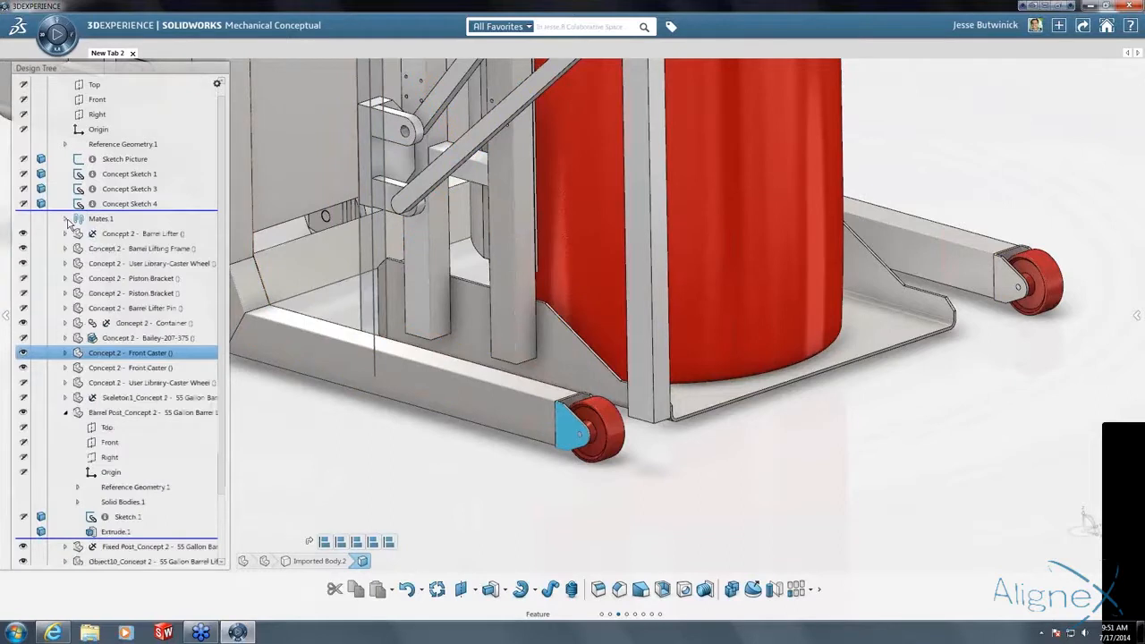
left_click(384, 437)
left_click(152, 368)
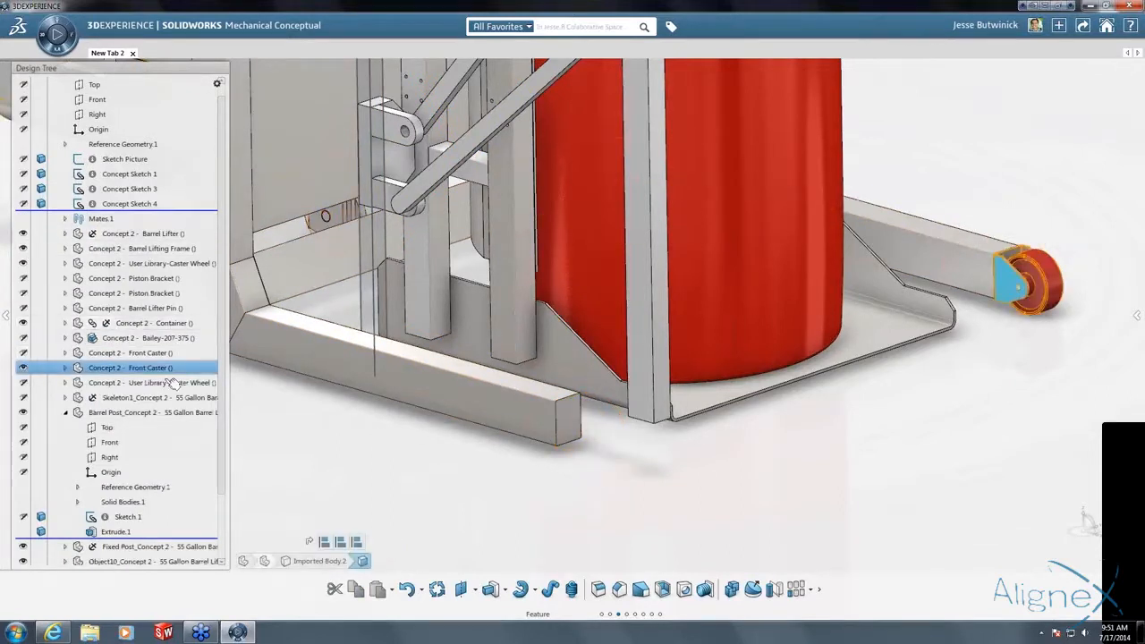
left_click(323, 449)
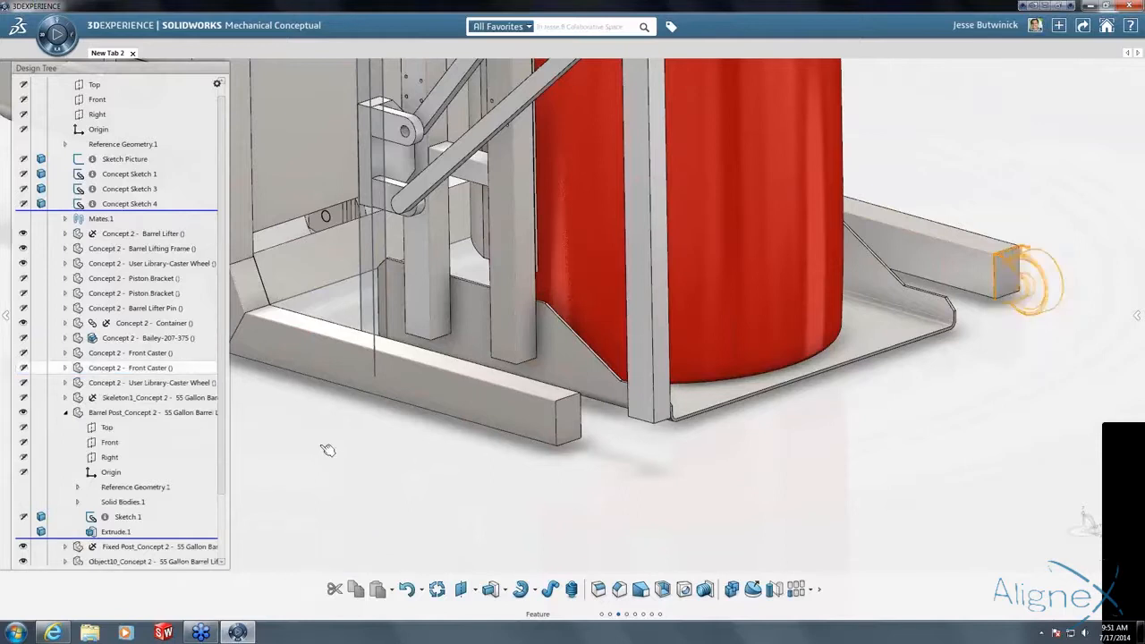
Convert the two imported base leg bodies of the Barrel Lifter to direct-edit features.
left_click(753, 590)
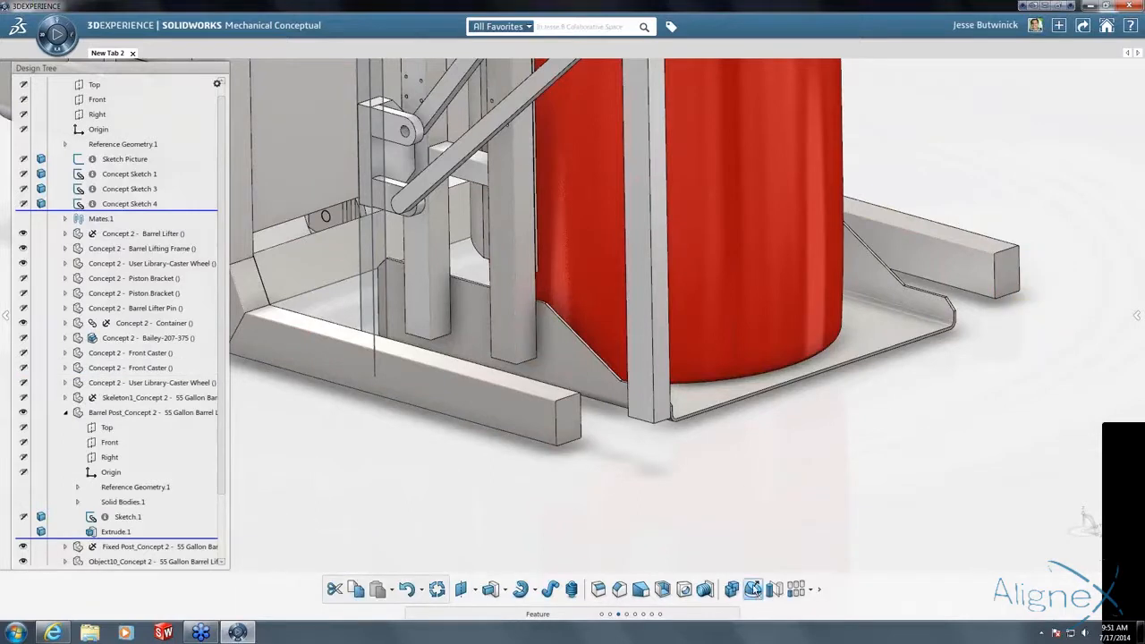
left_click(542, 426)
left_click(543, 426)
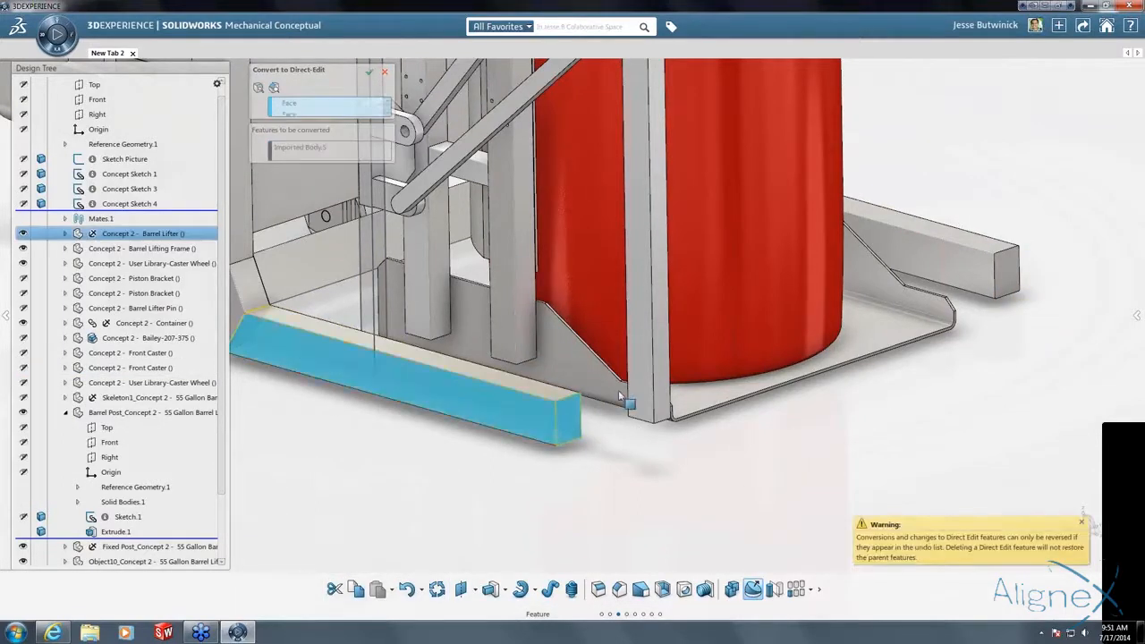
left_click(980, 274)
left_click(980, 275)
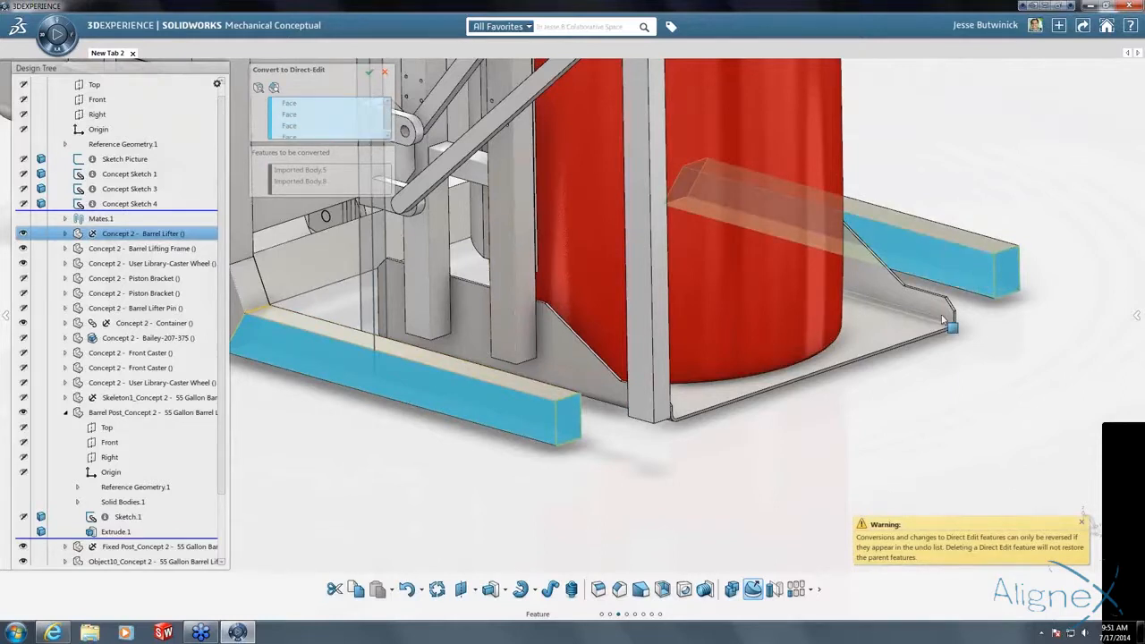
scroll(565, 319, "down", 5)
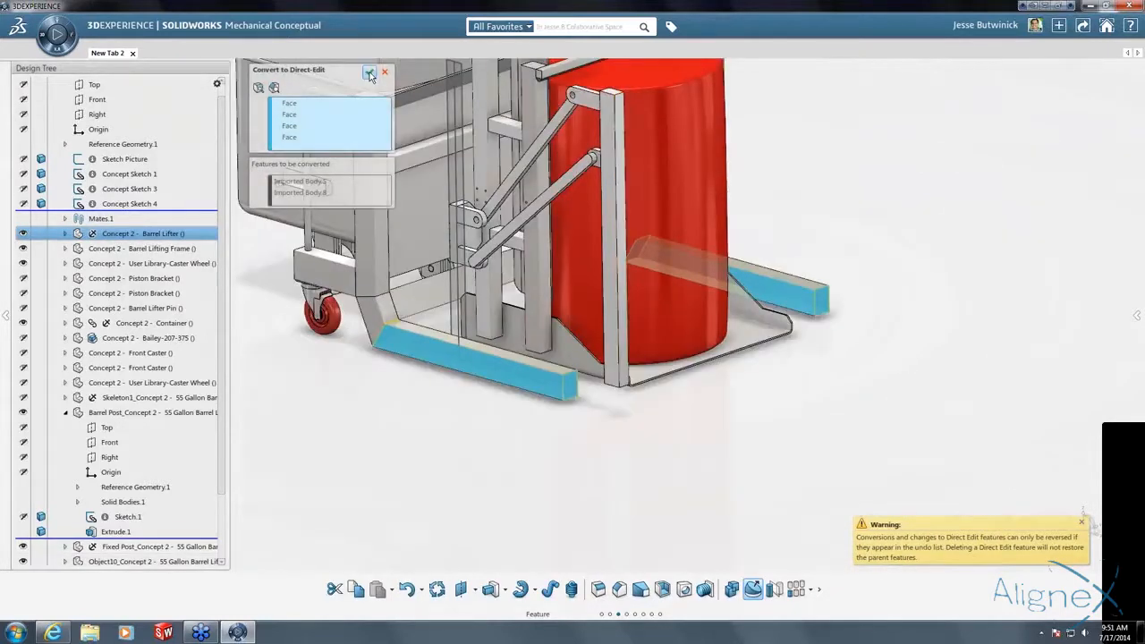
left_click(370, 75)
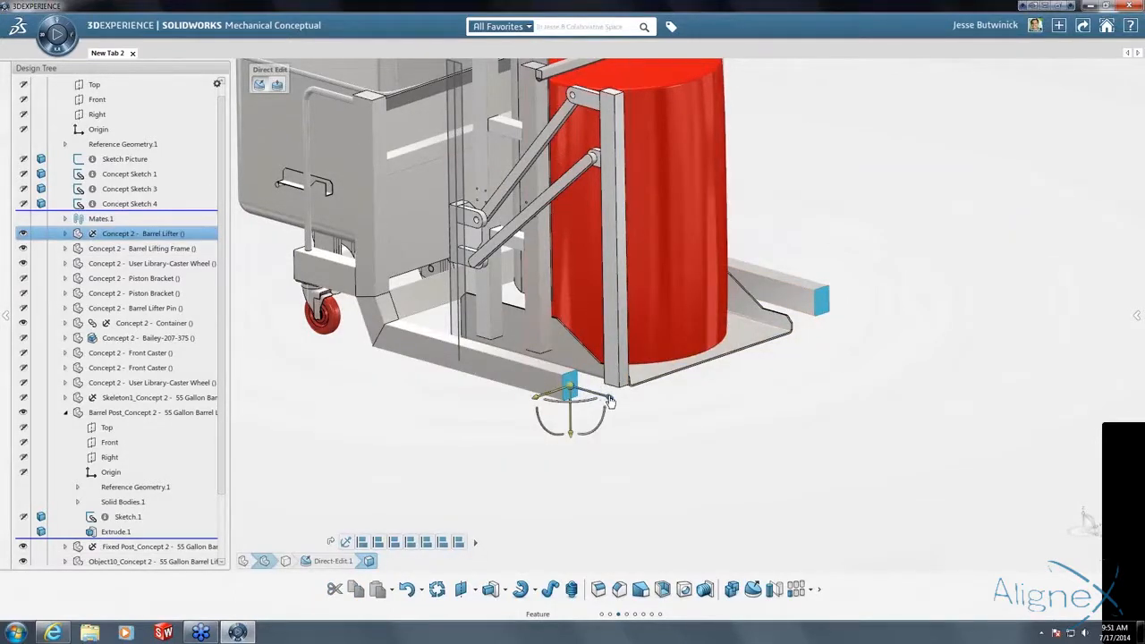
Lengthen both base legs together by moving their end faces outward about 300 mm.
left_click_drag(609, 402, 669, 414)
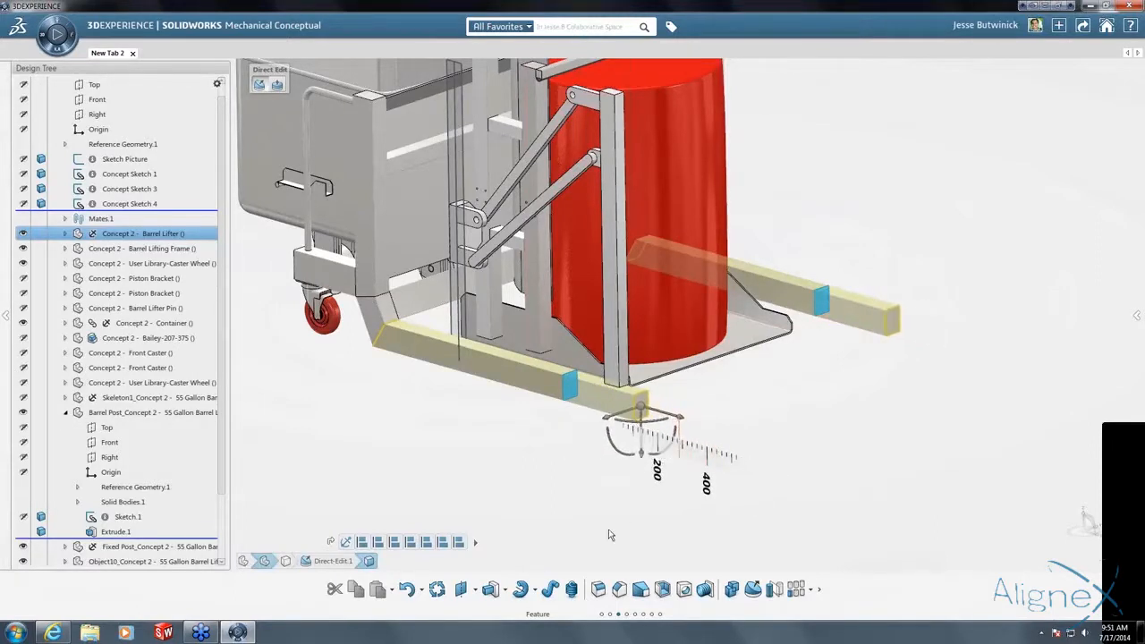
left_click(543, 479)
middle_click_drag(576, 408, 732, 368)
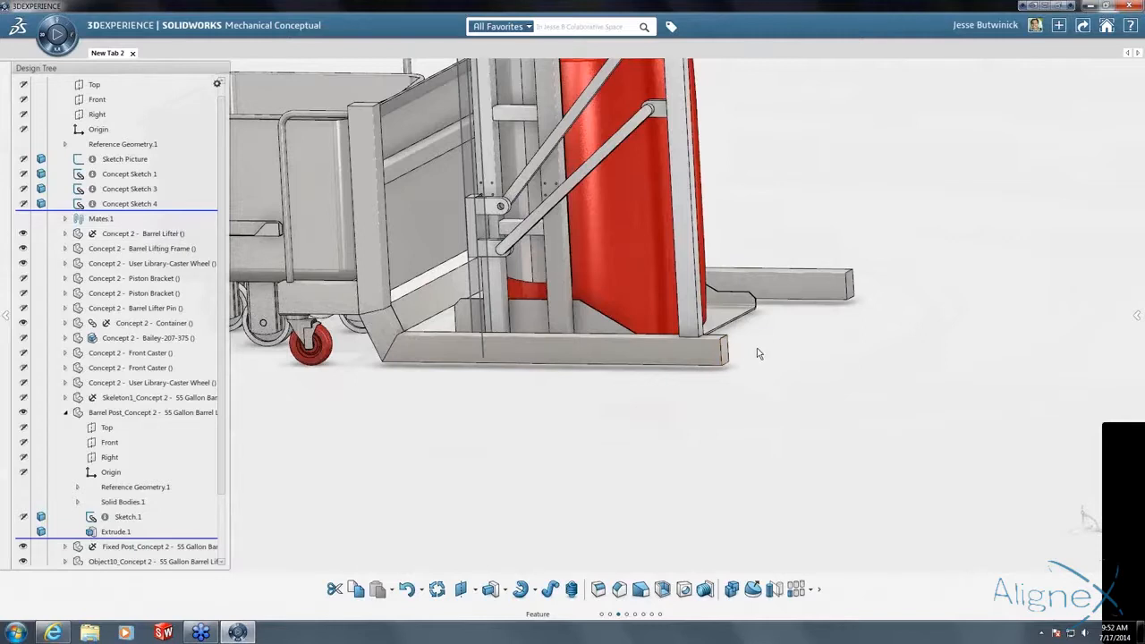
Collapse the Barrel Post component in the design tree and show both Front Caster components on the base legs.
scroll(756, 349, "up", 3)
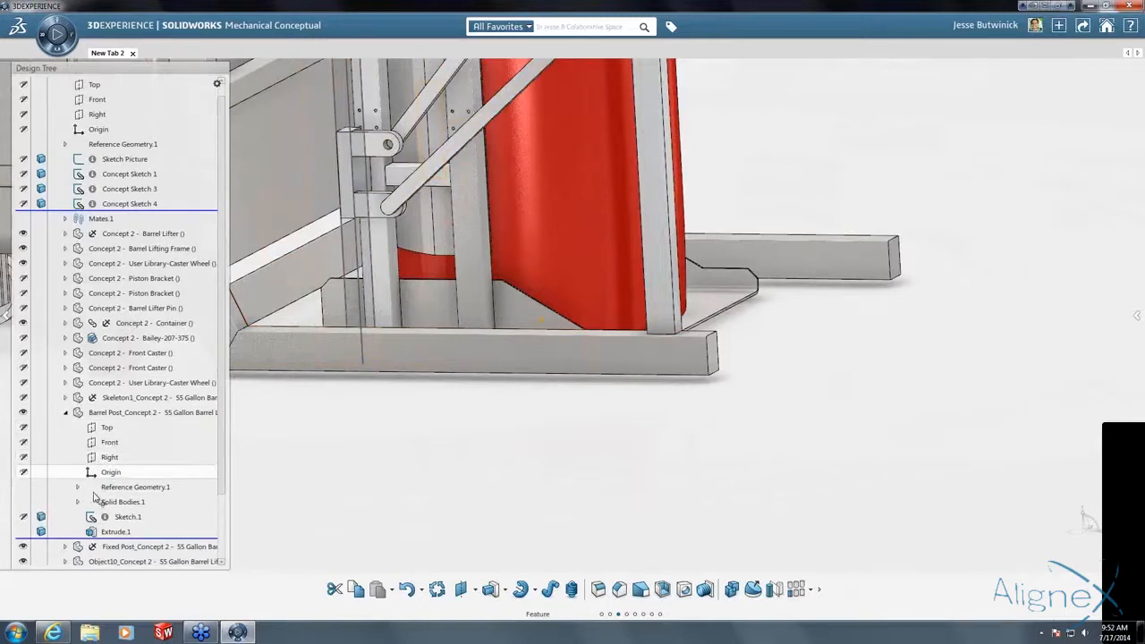
scroll(98, 528, "down", 3)
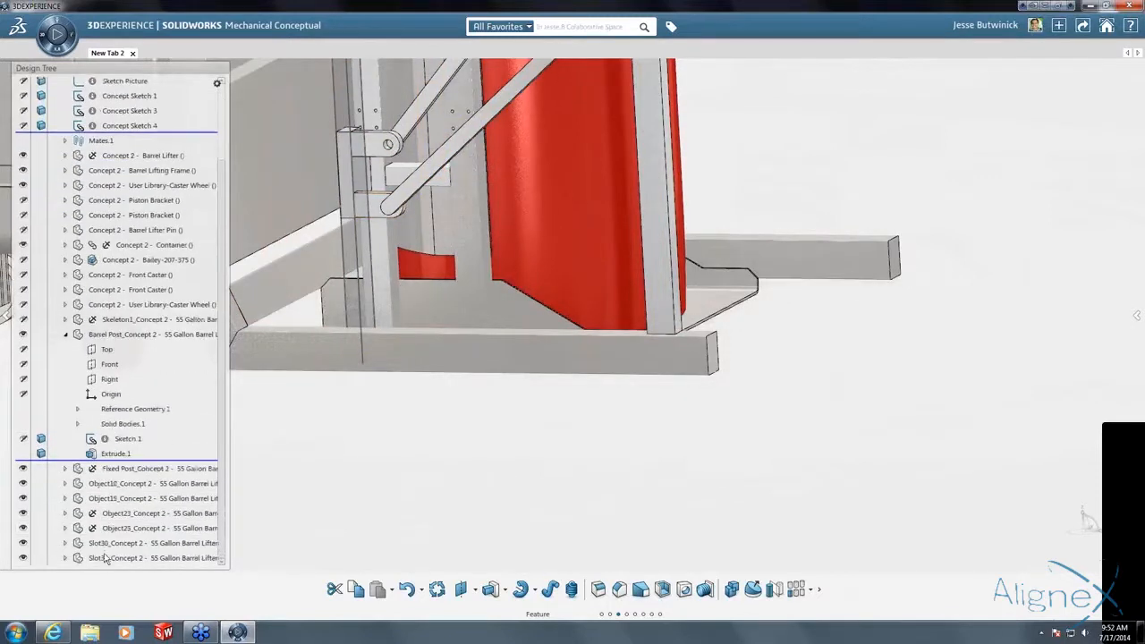
left_click(64, 336)
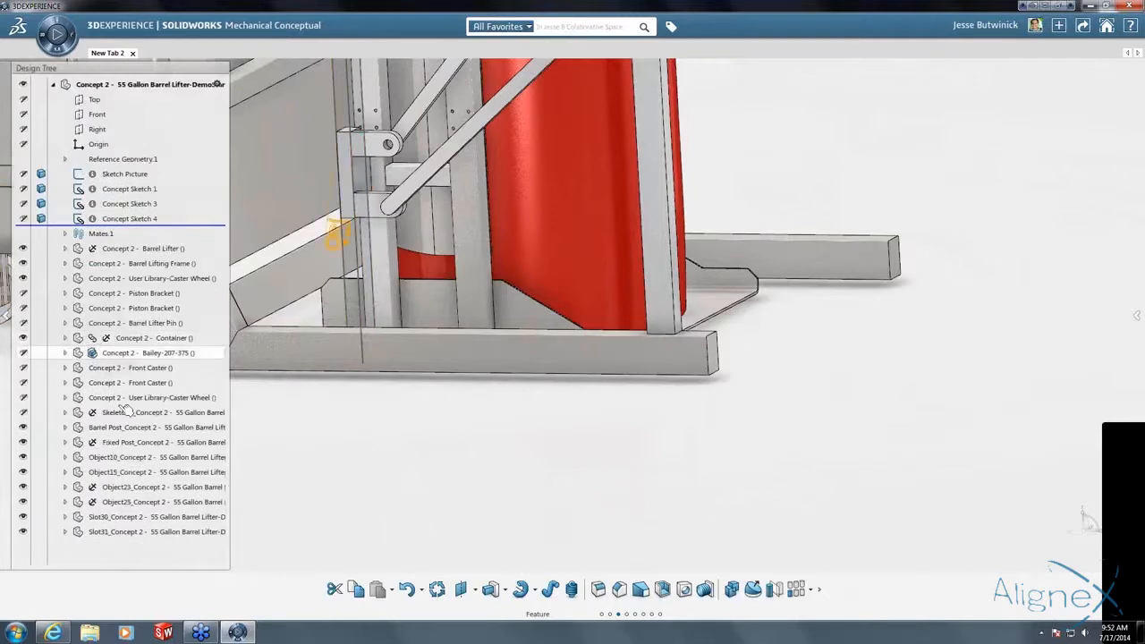
left_click(24, 375)
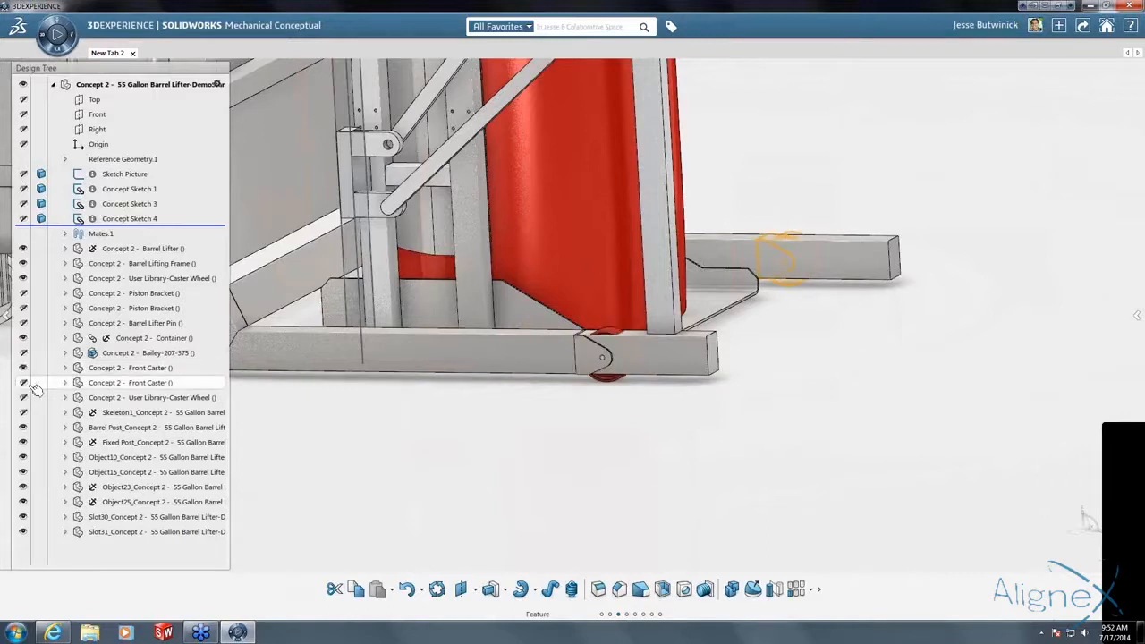
left_click(24, 383)
scroll(387, 437, "down", 3)
middle_click_drag(387, 437, 537, 390)
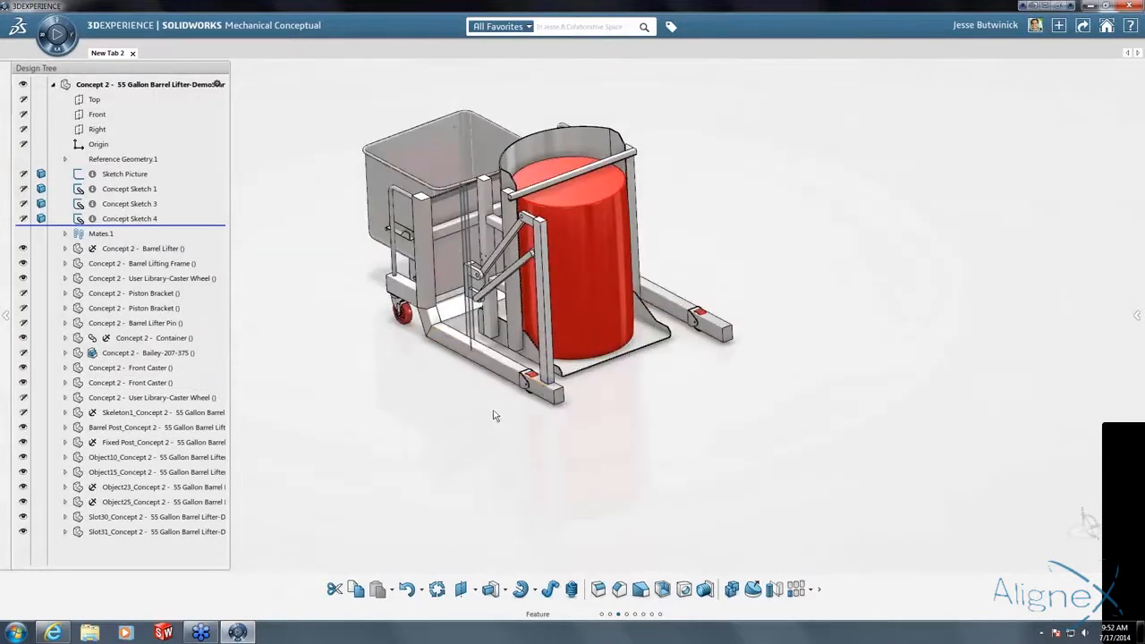
scroll(544, 389, "up", 5)
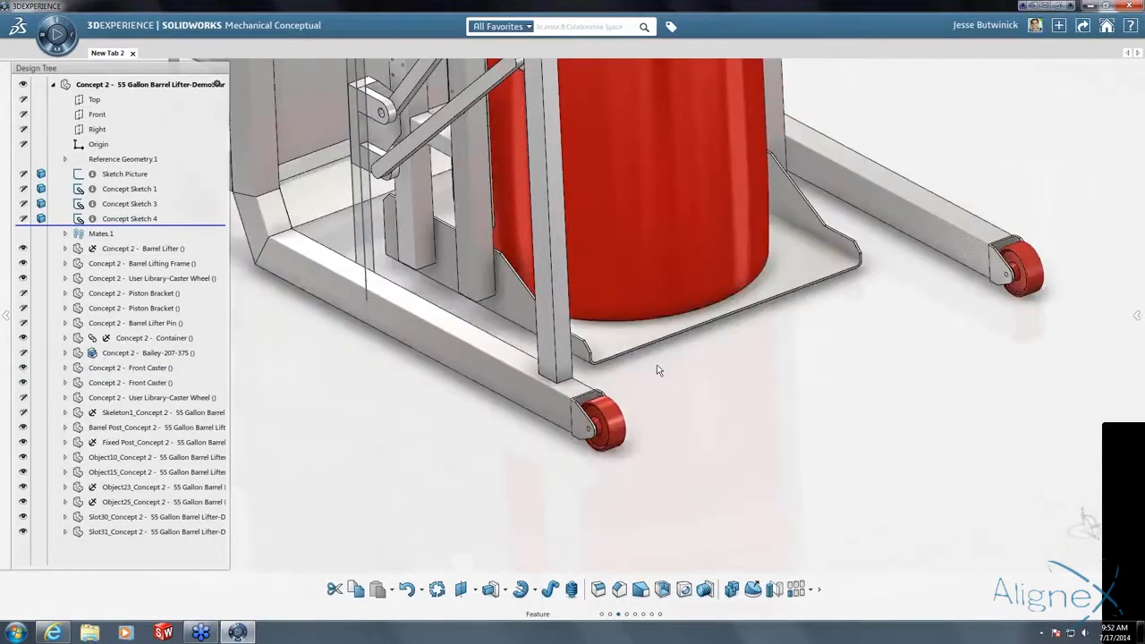
scroll(657, 370, "down", 2)
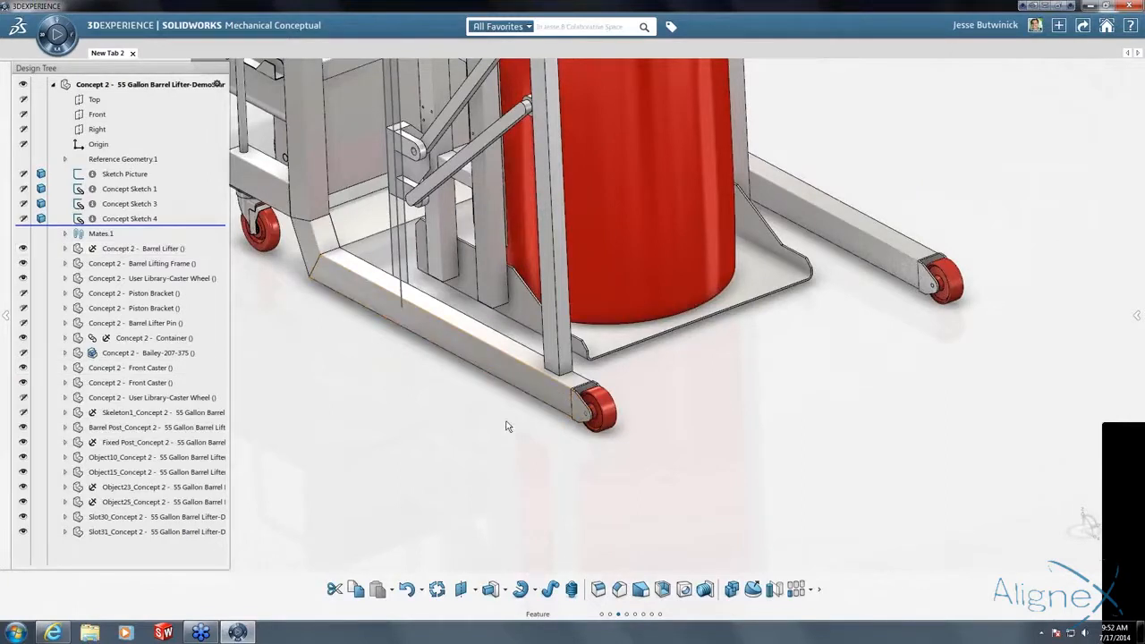
scroll(604, 357, "down", 3)
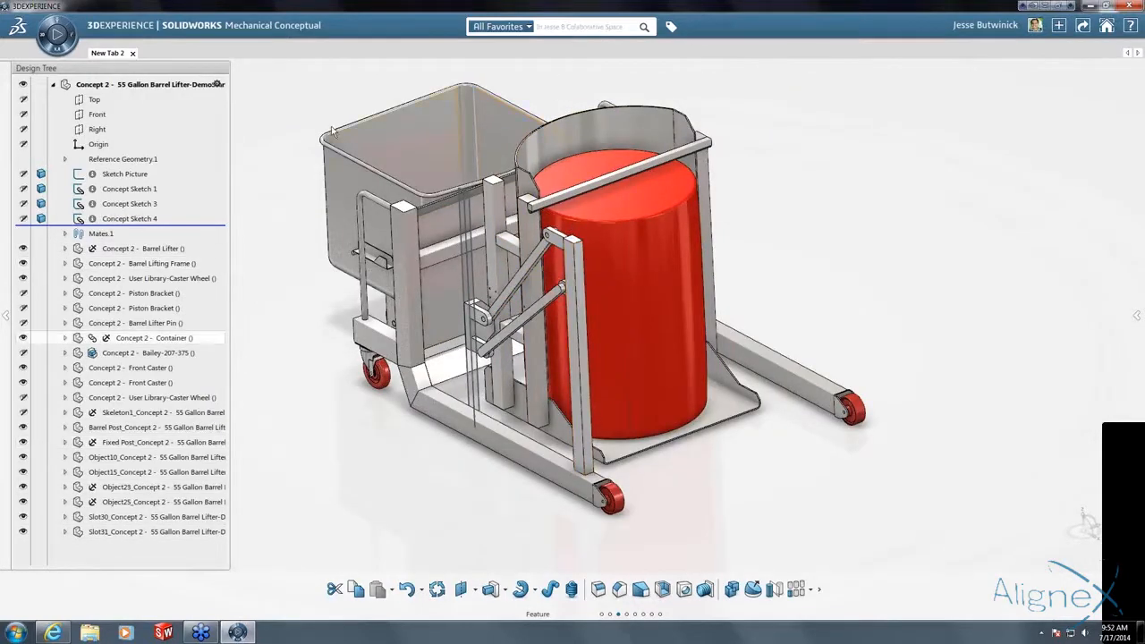
Start a component mirror with the assembly's Right plane as the mirror plane.
left_click(626, 614)
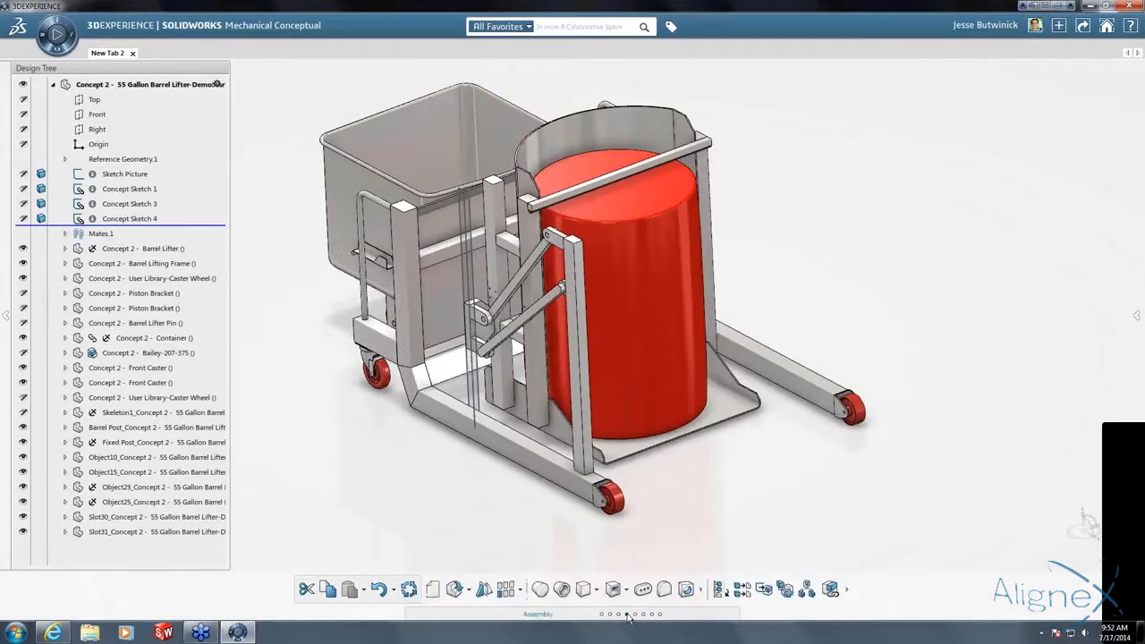
left_click(519, 591)
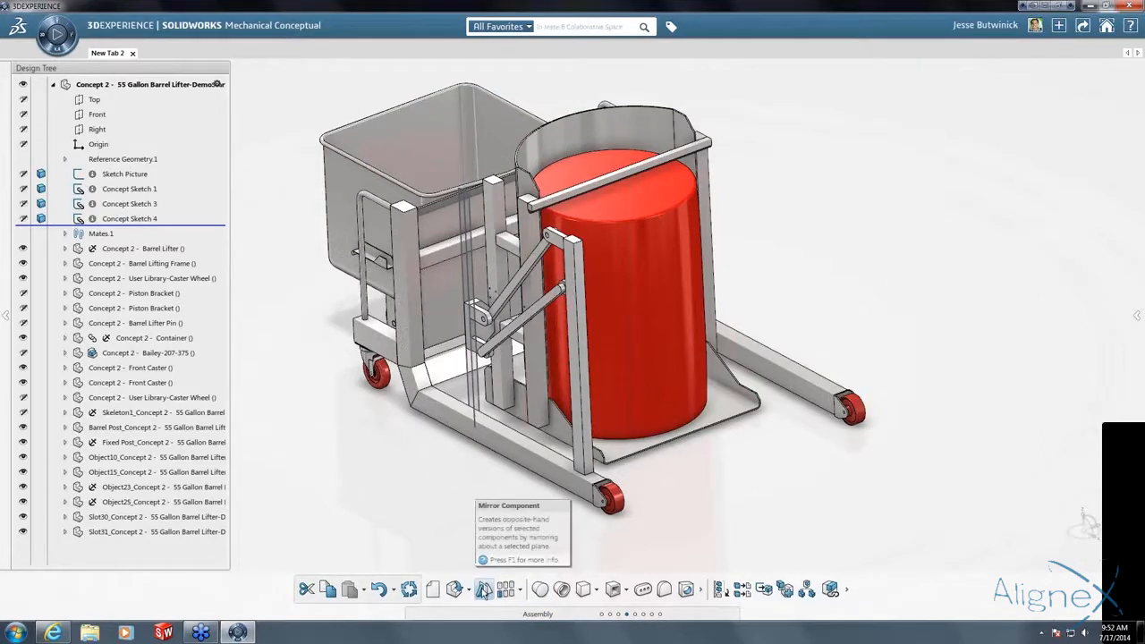
left_click(483, 590)
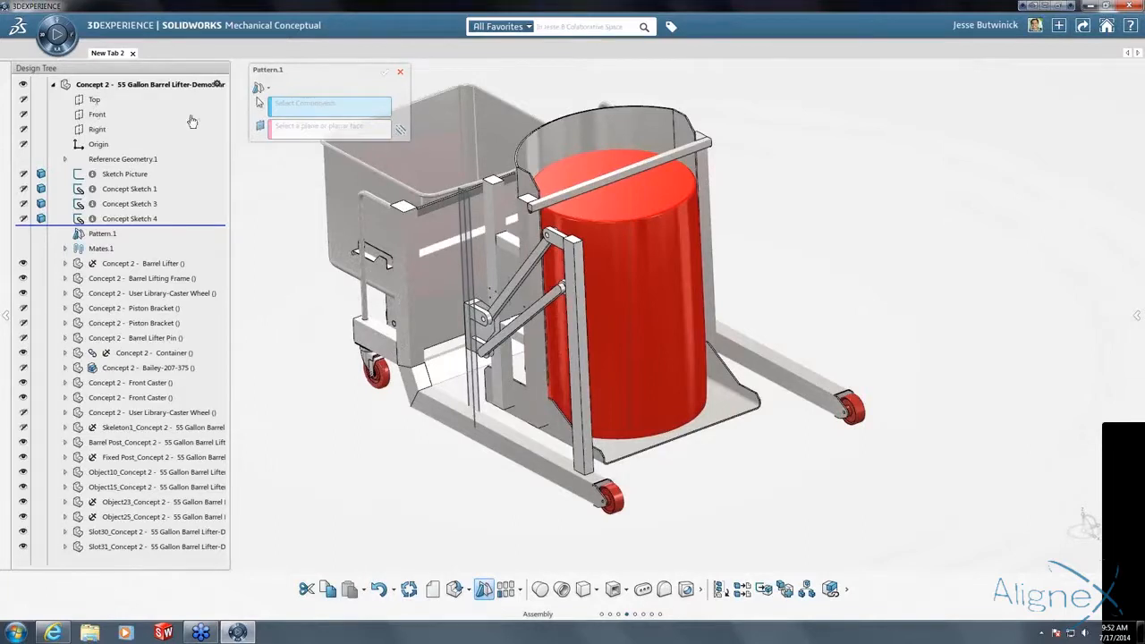
left_click(293, 127)
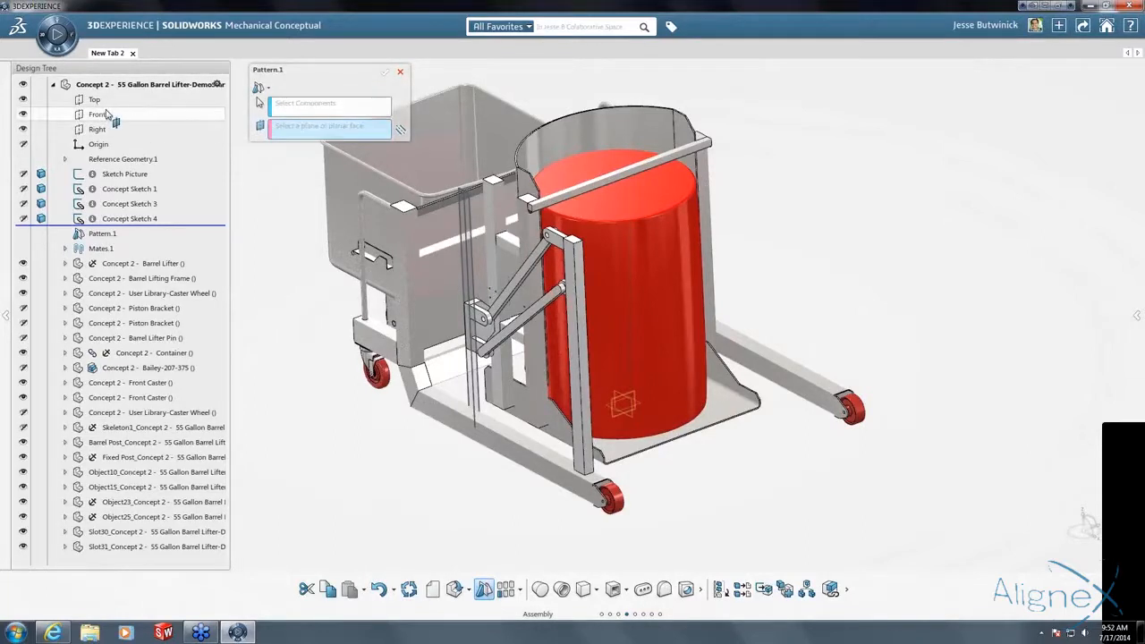
left_click(102, 132)
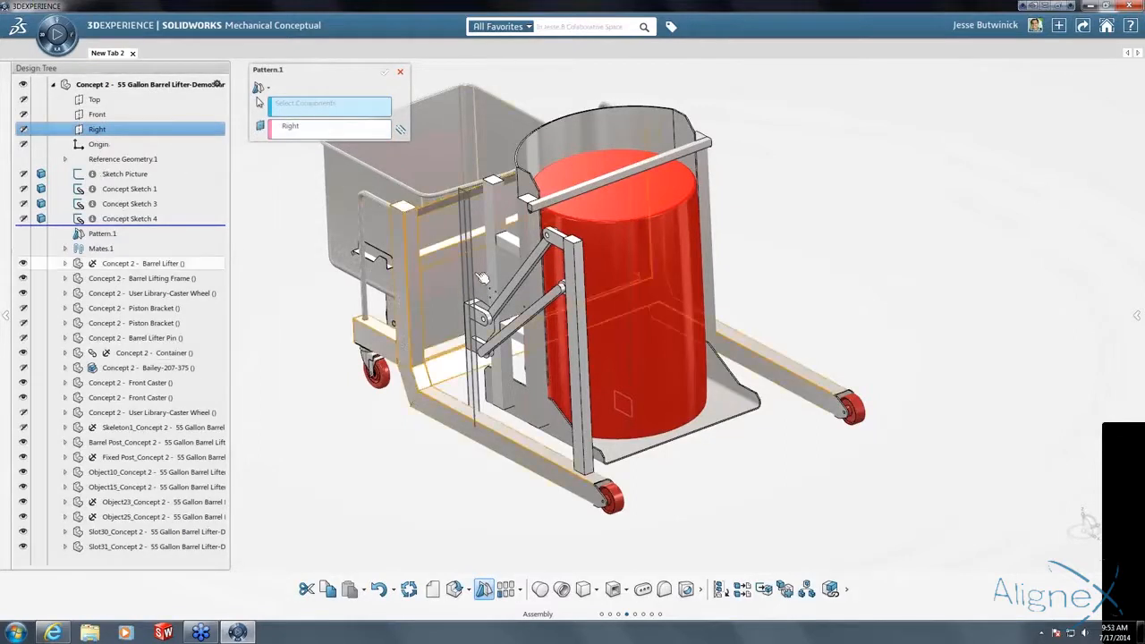
Mirror the fixed post, barrel post, both slotted link arms and their four connecting bracket objects to the lifter's opposite side.
left_click(578, 295)
left_click(558, 296)
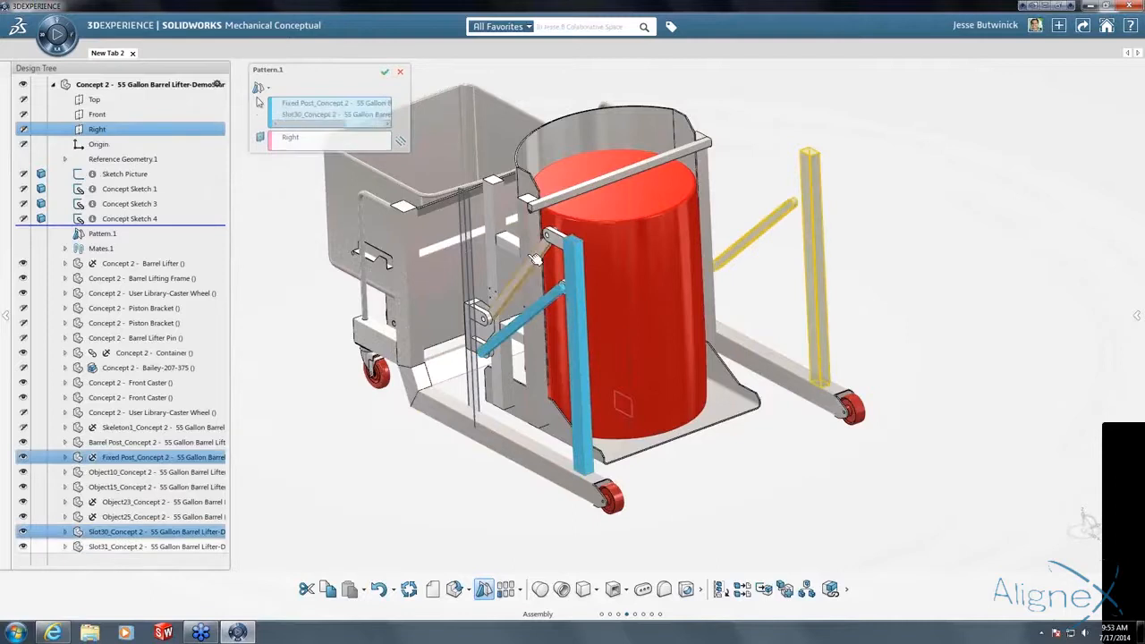
left_click(552, 259)
left_click(567, 284)
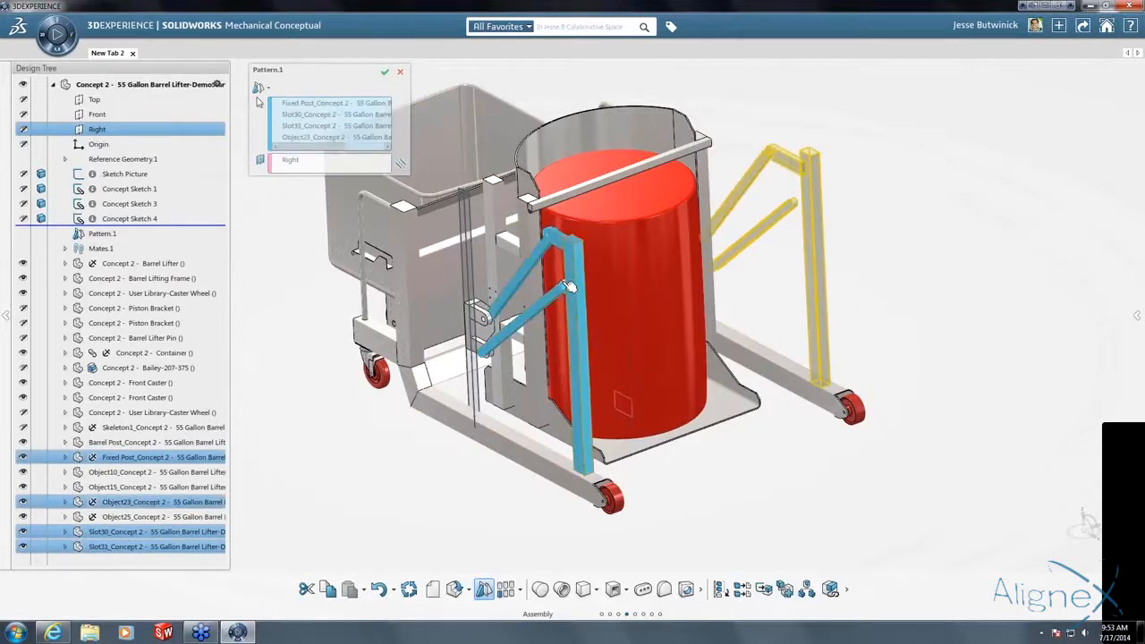
left_click(484, 311)
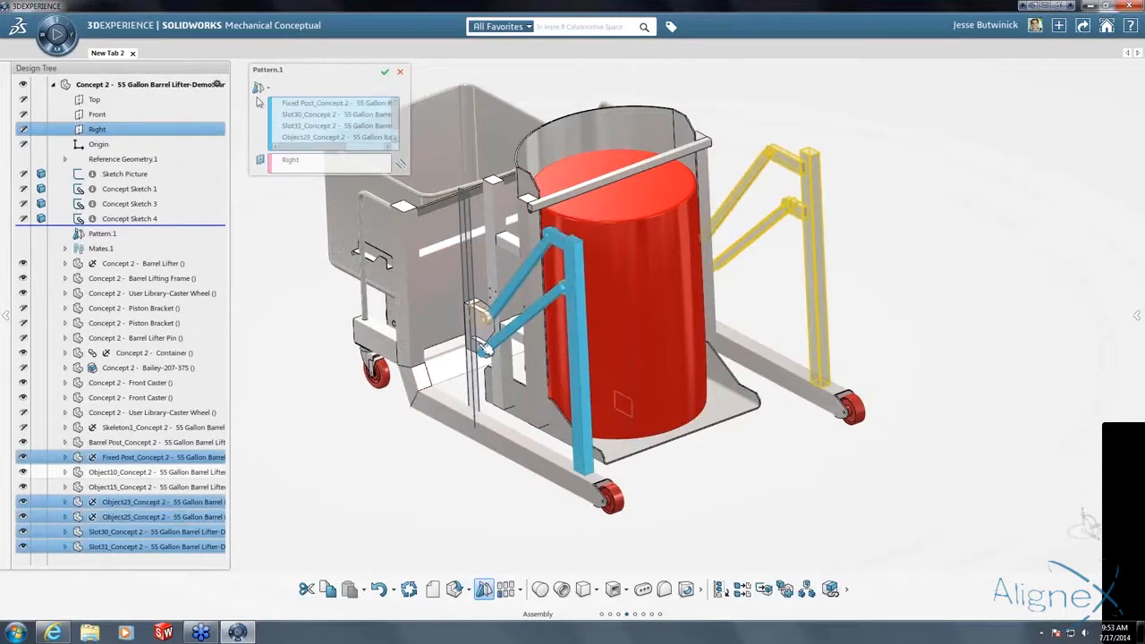
left_click(484, 347)
left_click(480, 341)
left_click(475, 333)
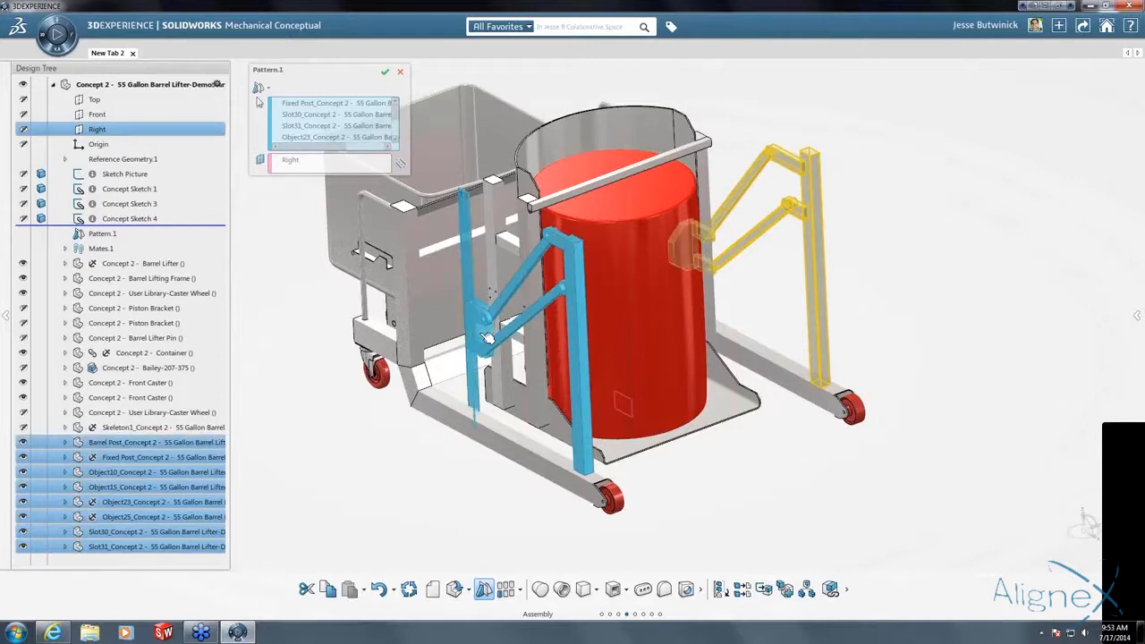
left_click(400, 164)
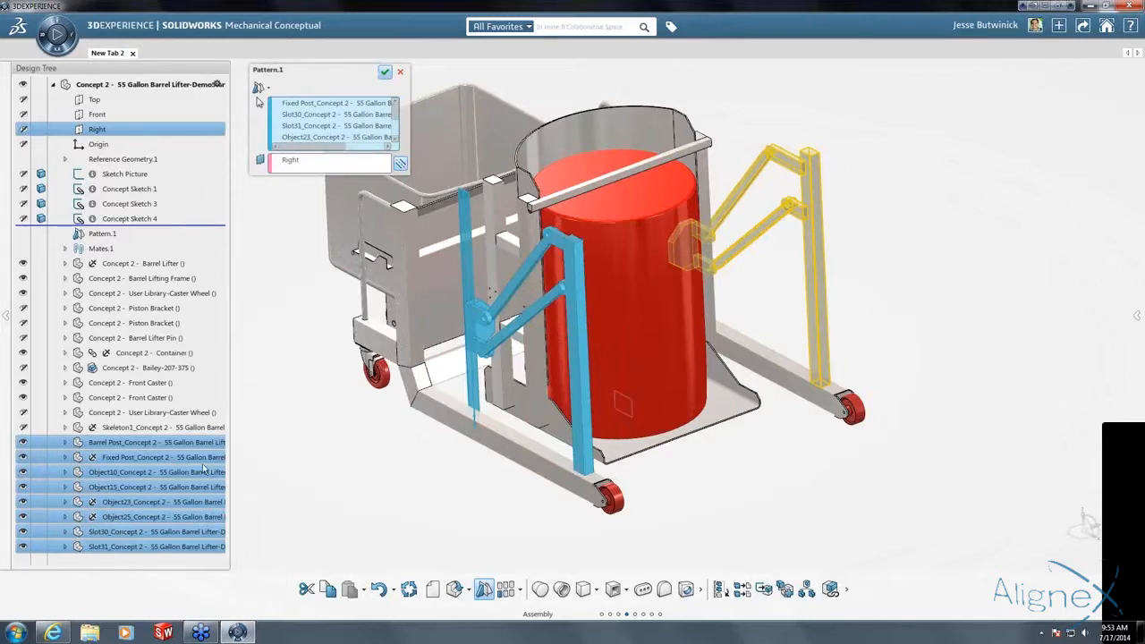
key("Return")
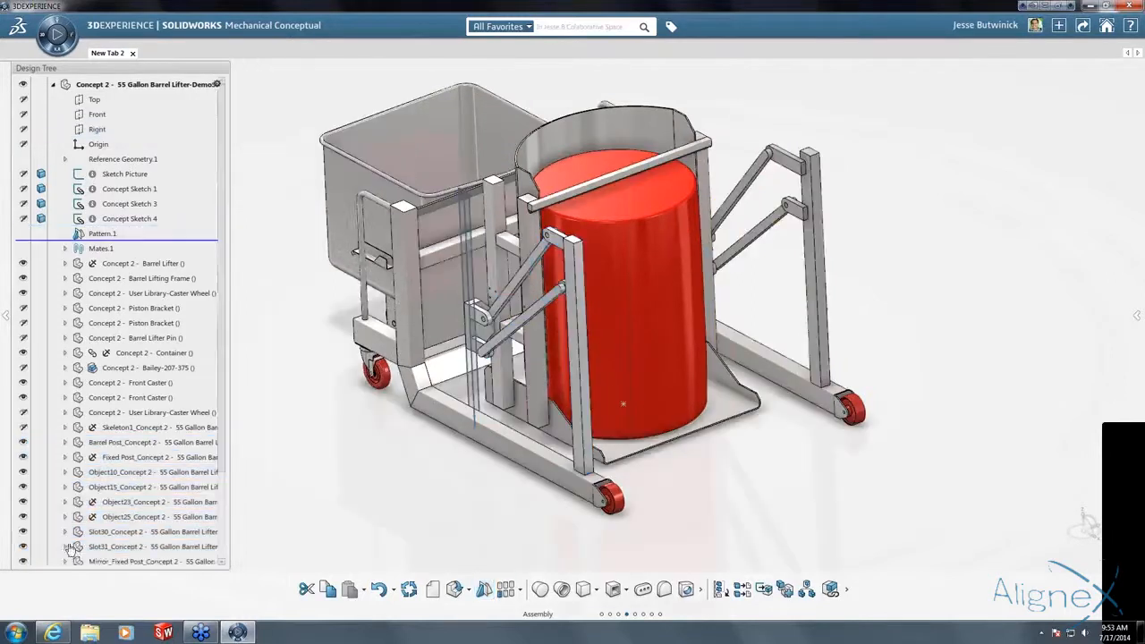
Check the mirrored linkage by moving the mechanism and examining the lifter from the side.
scroll(117, 474, "down", 3)
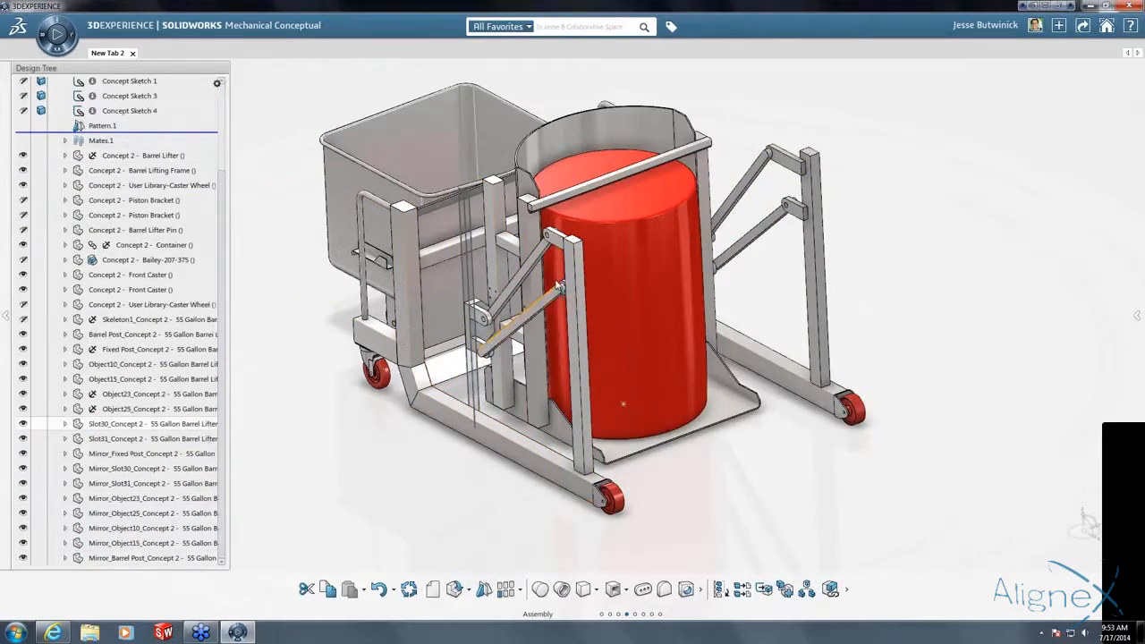
scroll(554, 278, "down", 3)
left_click_drag(532, 270, 503, 183)
left_click_drag(555, 214, 553, 272)
middle_click_drag(552, 272, 601, 241)
left_click_drag(601, 241, 641, 273)
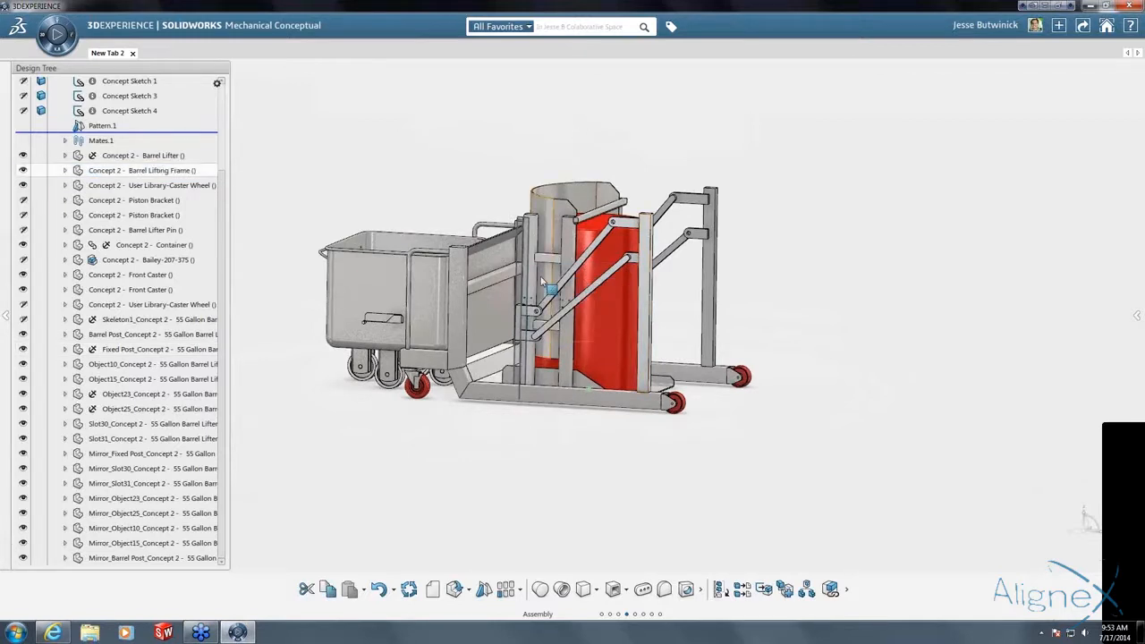
scroll(559, 268, "down", 2)
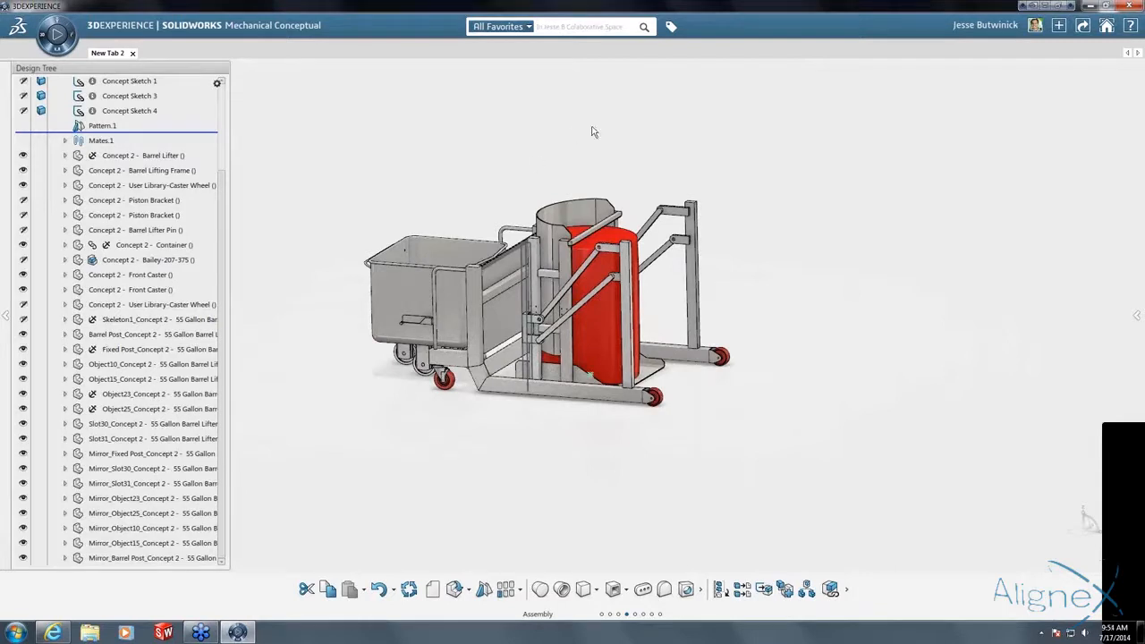
Try to open the Final Concept Design post in the 55 Gallon Barrel Lift and Tip community blog and dismiss the sign-in message.
left_click(1137, 316)
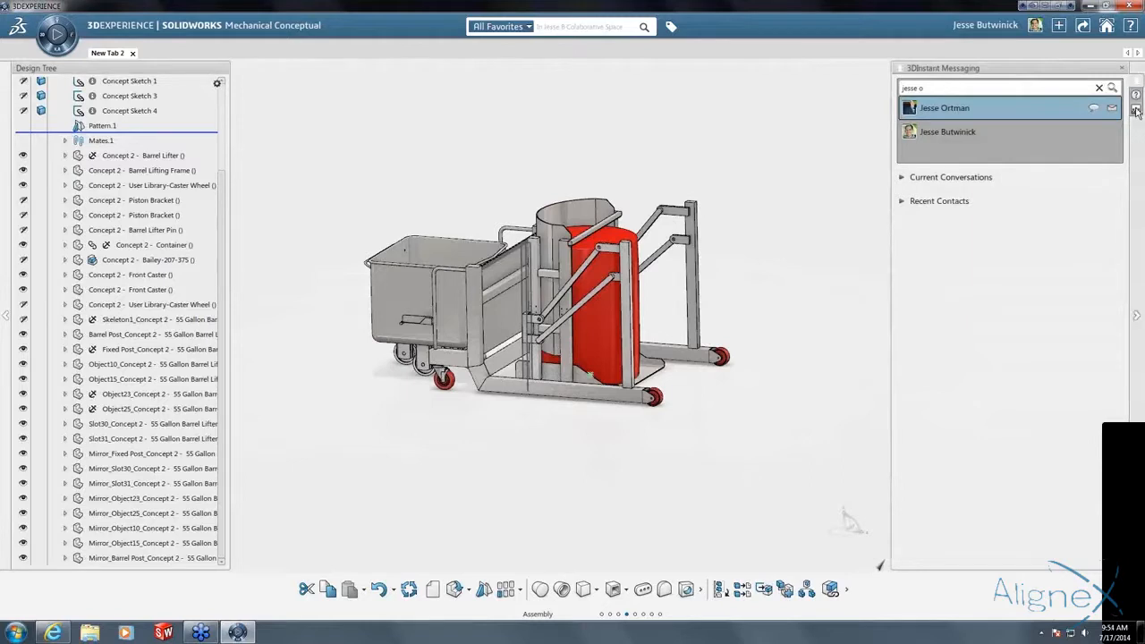
left_click(1136, 109)
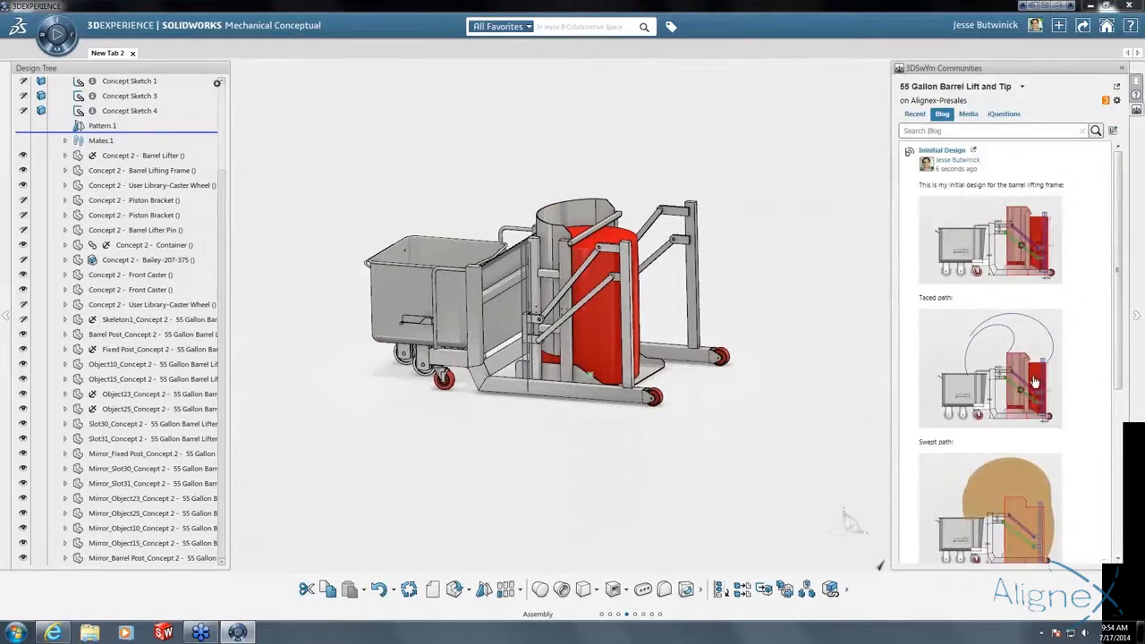
left_click(1135, 94)
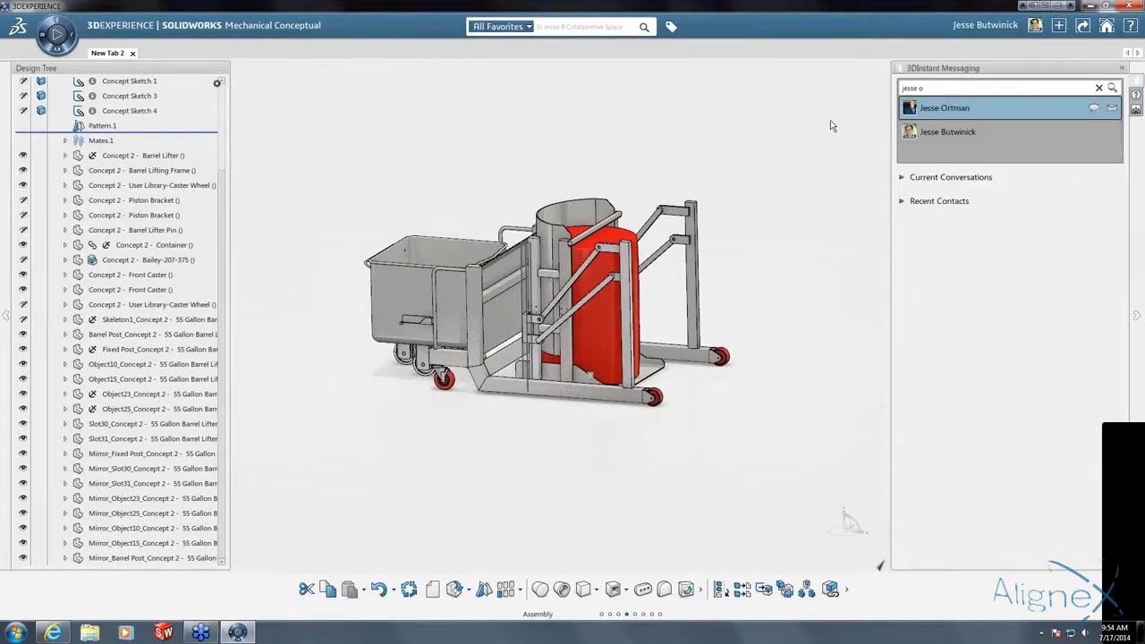
left_click(1136, 109)
left_click_drag(1118, 306, 1122, 476)
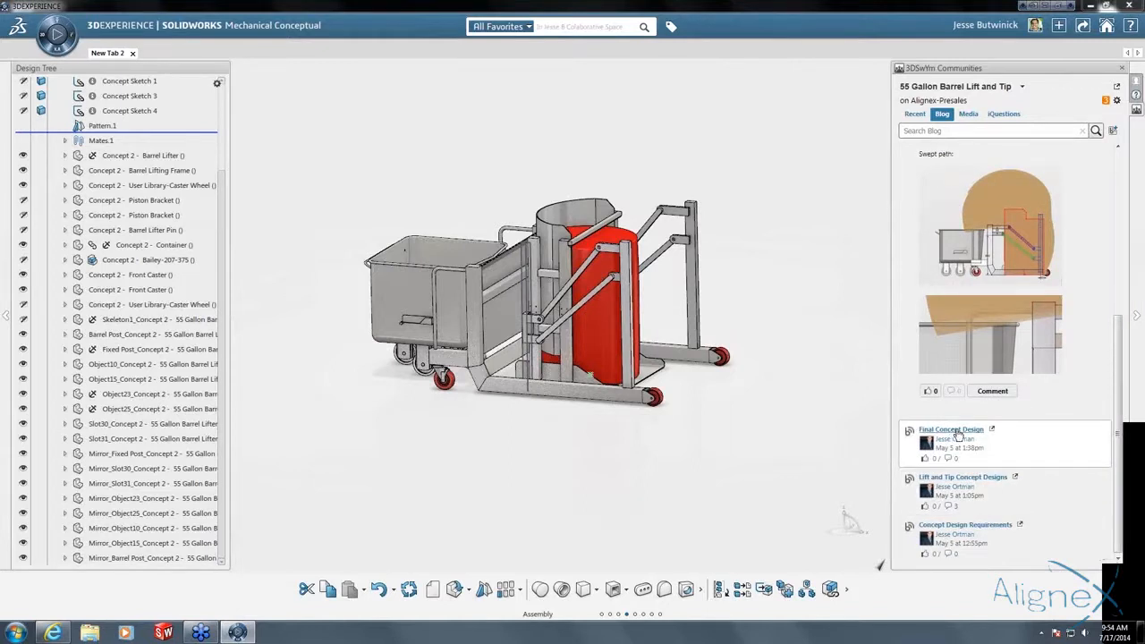
left_click(956, 431)
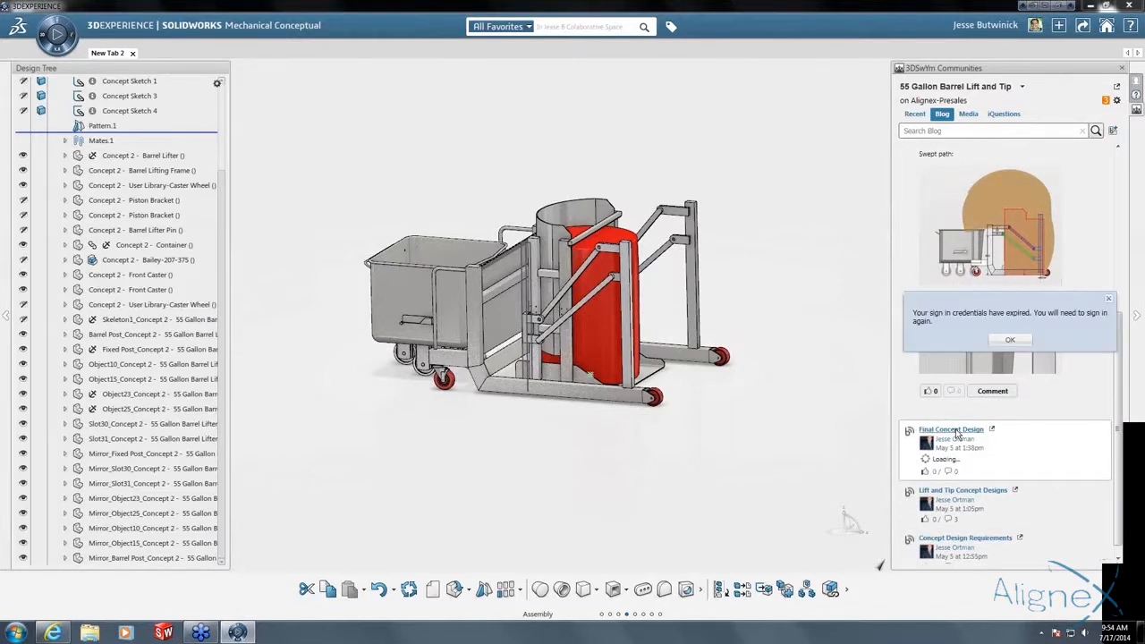
left_click(1009, 339)
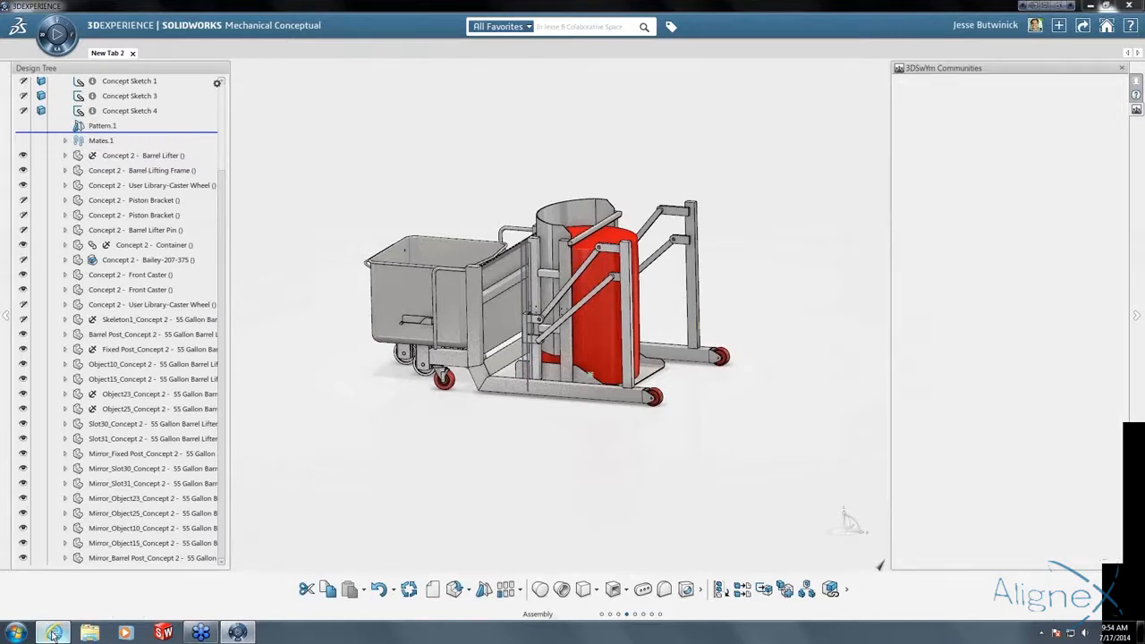
Switch to the community blog in Internet Explorer, open the Final Concept Design post and examine its Motion Results images and video.
left_click(53, 633)
left_click(381, 153)
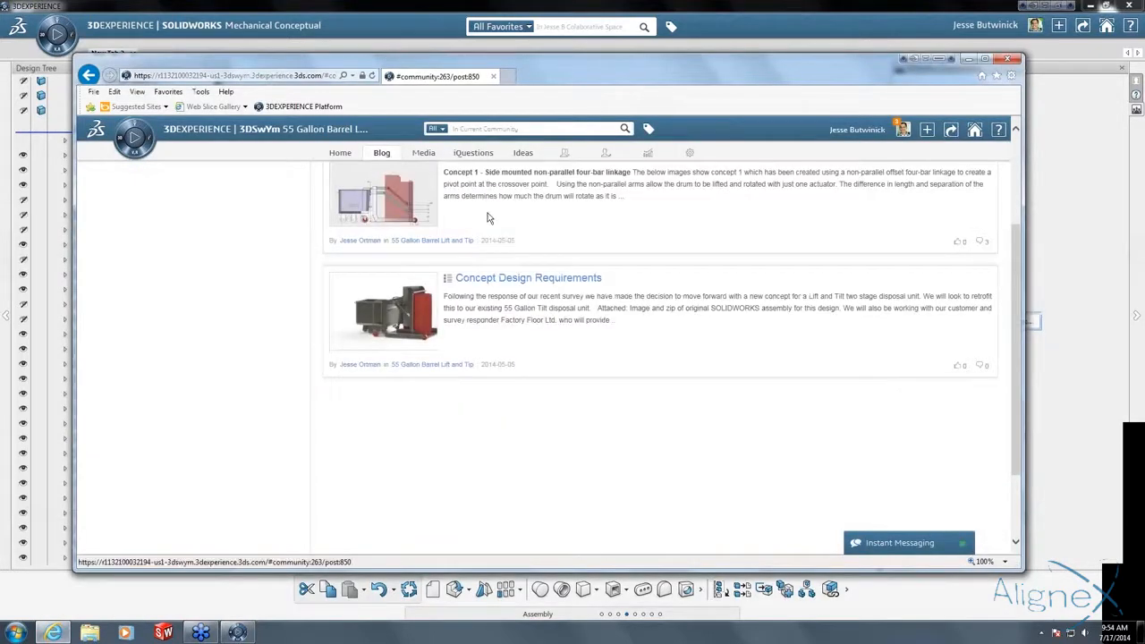
scroll(489, 218, "up", 3)
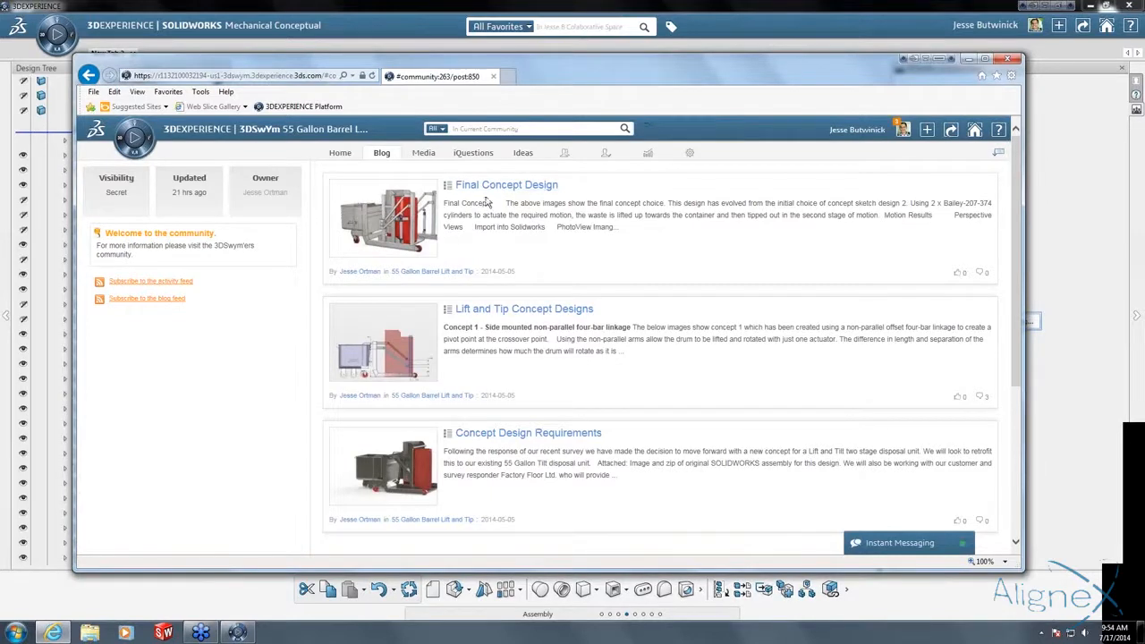
left_click(488, 188)
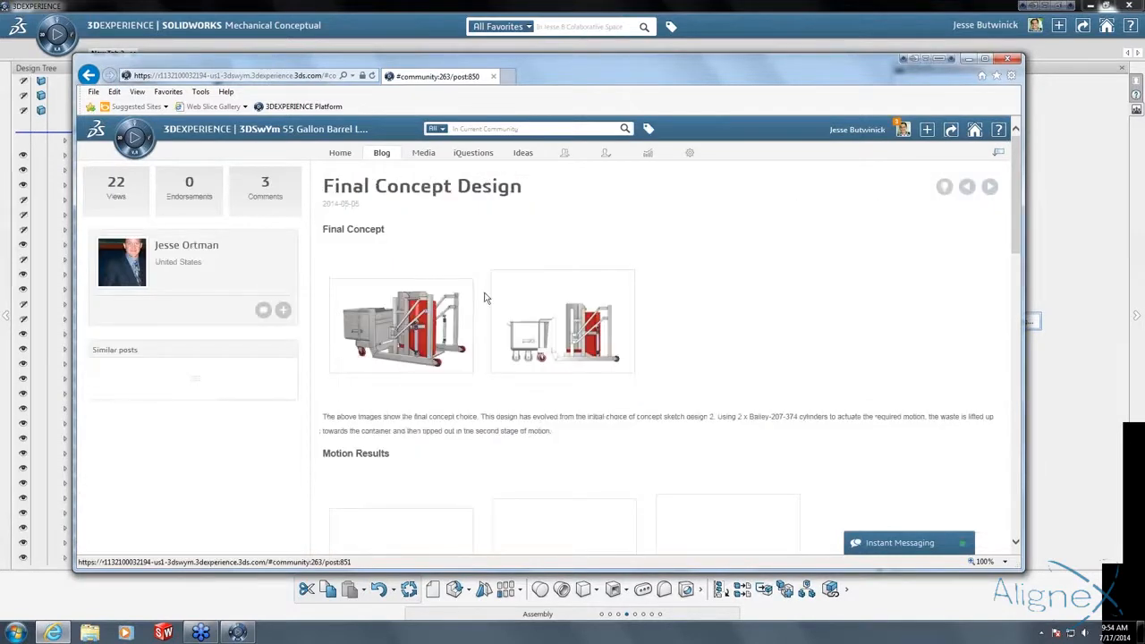
scroll(486, 335, "down", 2)
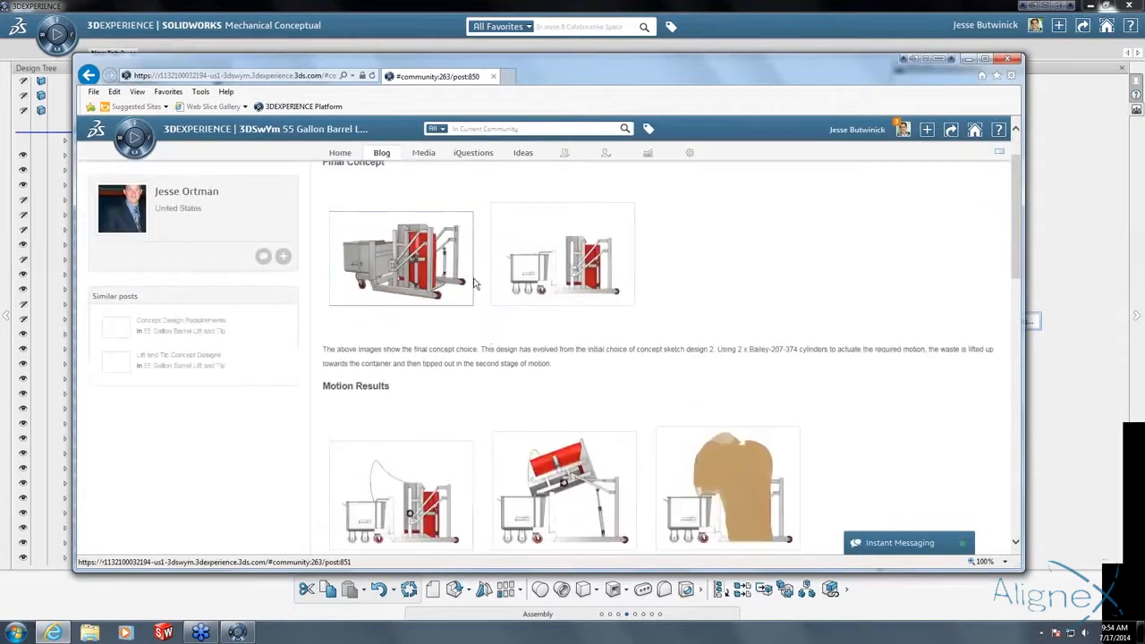
scroll(487, 344, "down", 1)
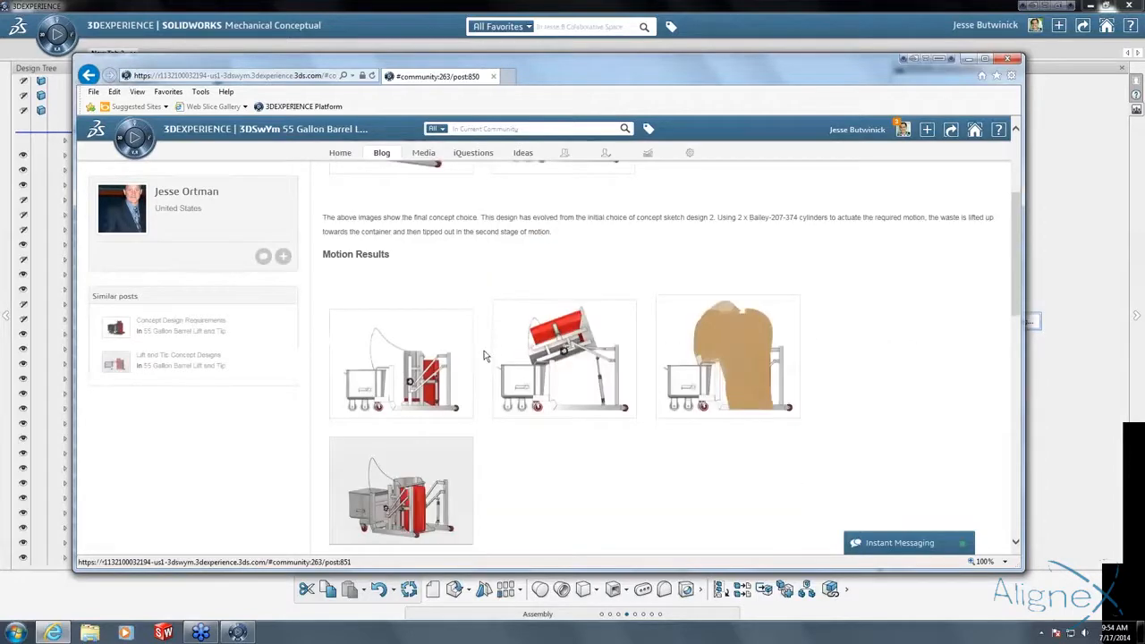
scroll(489, 384, "down", 2)
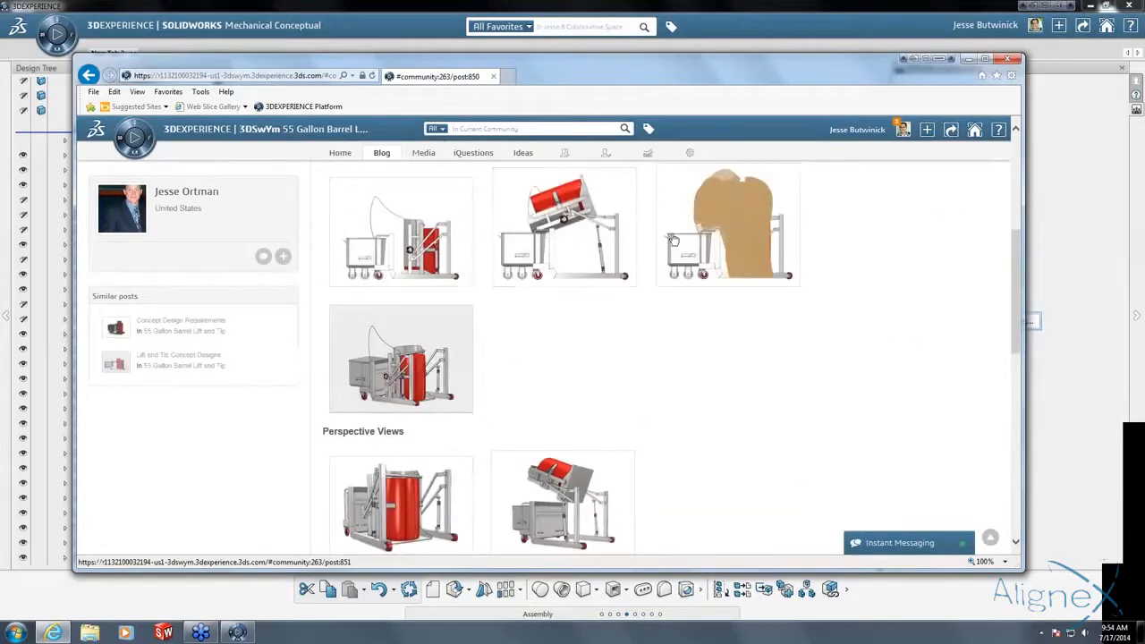
mouse_move(409, 369)
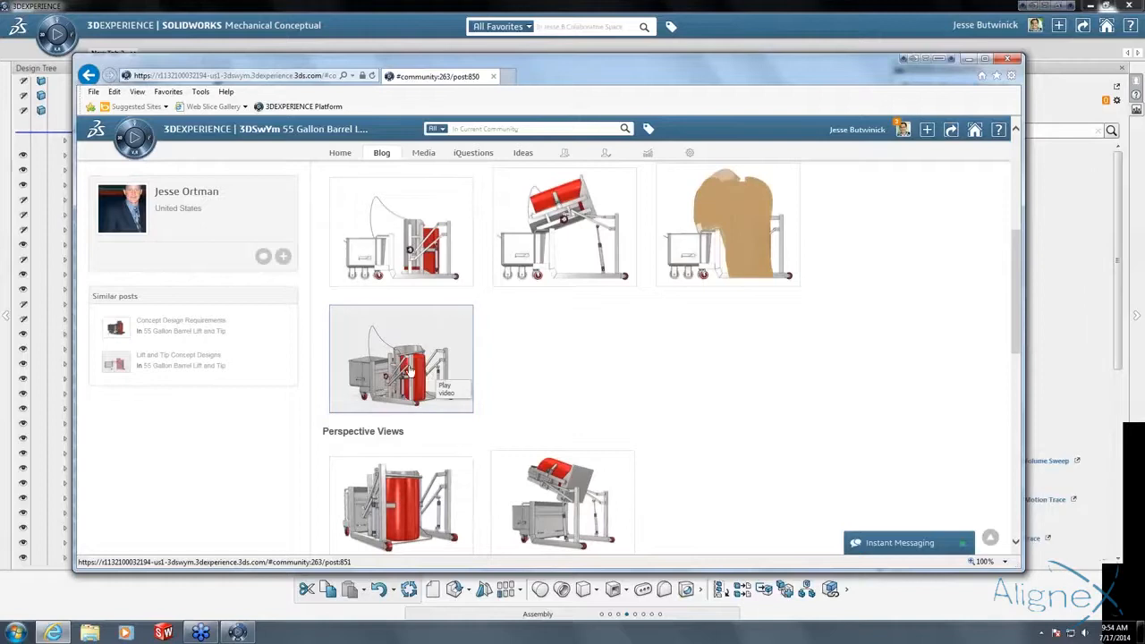
Play the Final Concept motion video and examine the first PhotoView render in the Final Concept Design post.
left_click(447, 362)
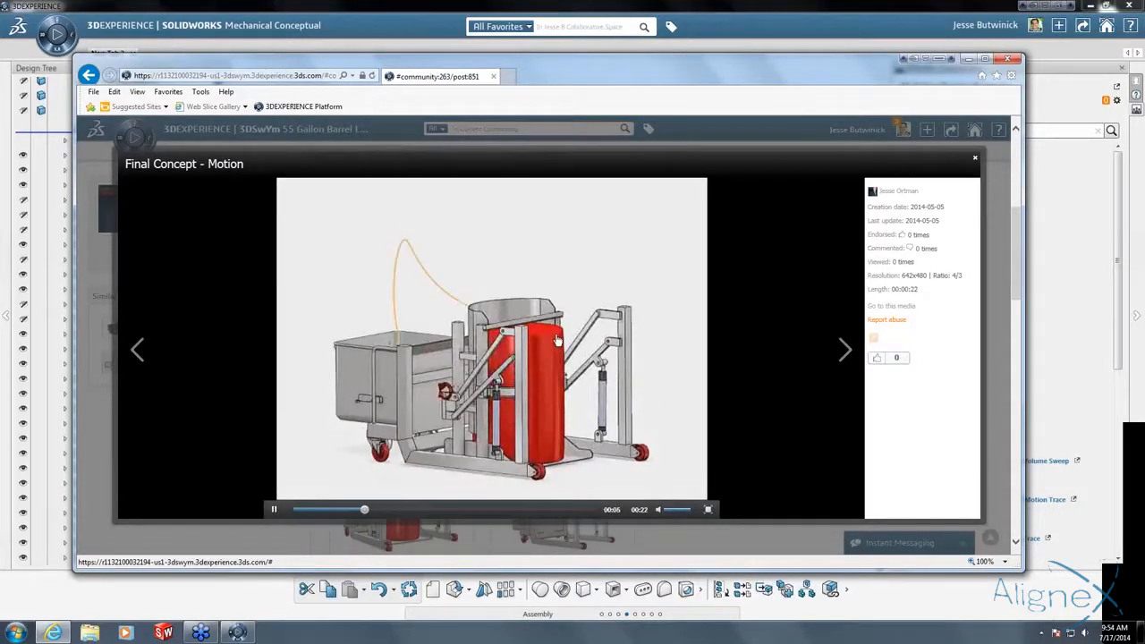
left_click(977, 161)
scroll(672, 379, "down", 5)
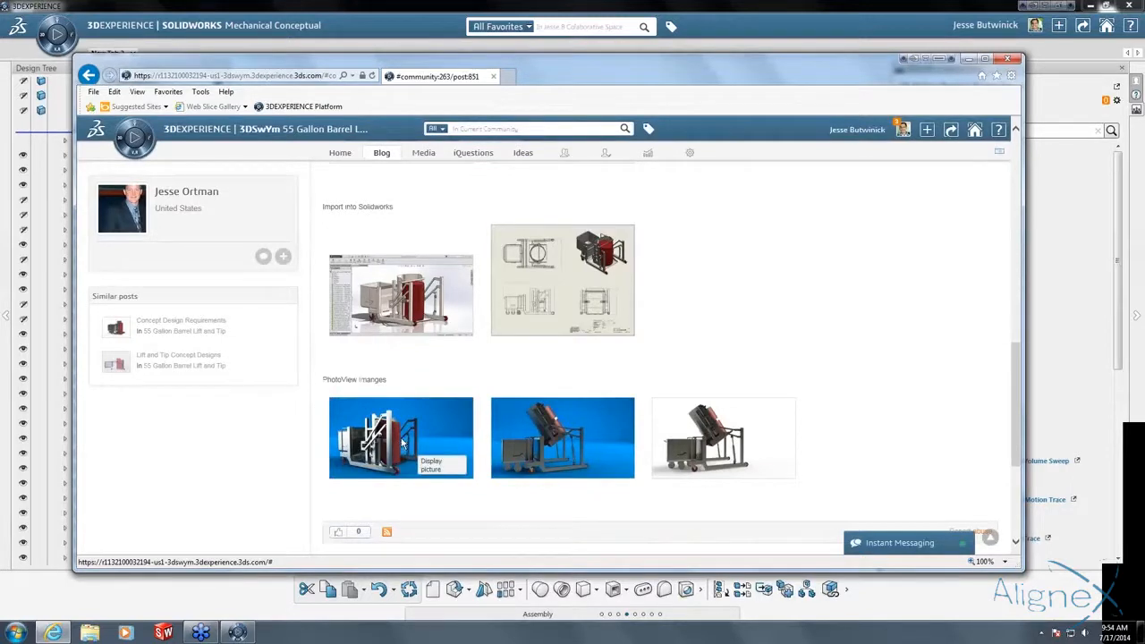
left_click(402, 443)
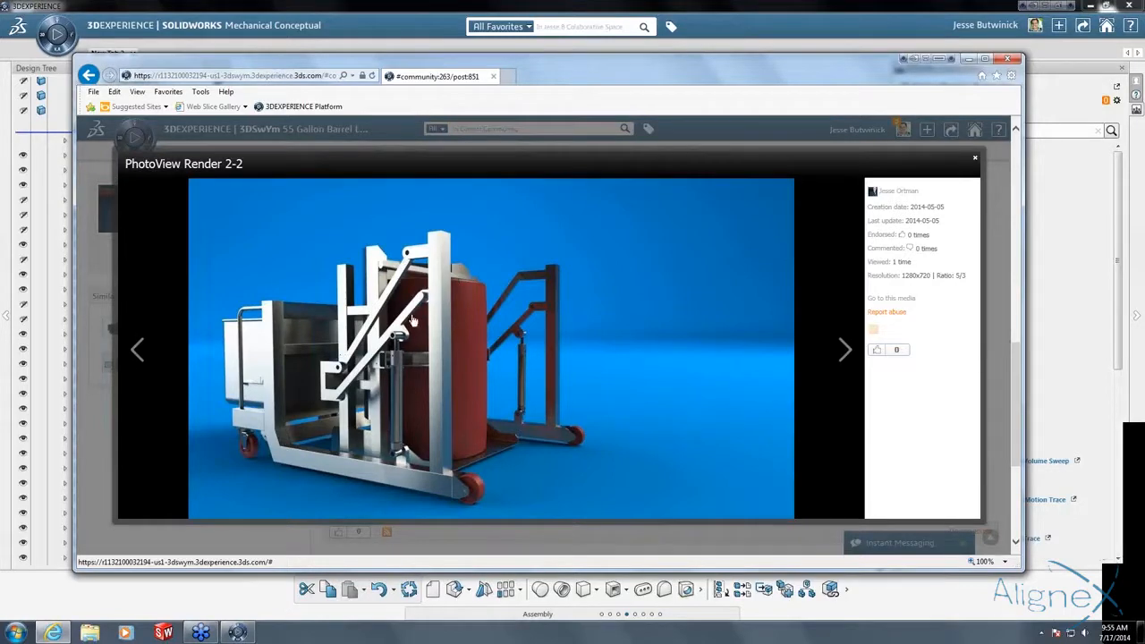
left_click(977, 161)
scroll(721, 334, "down", 3)
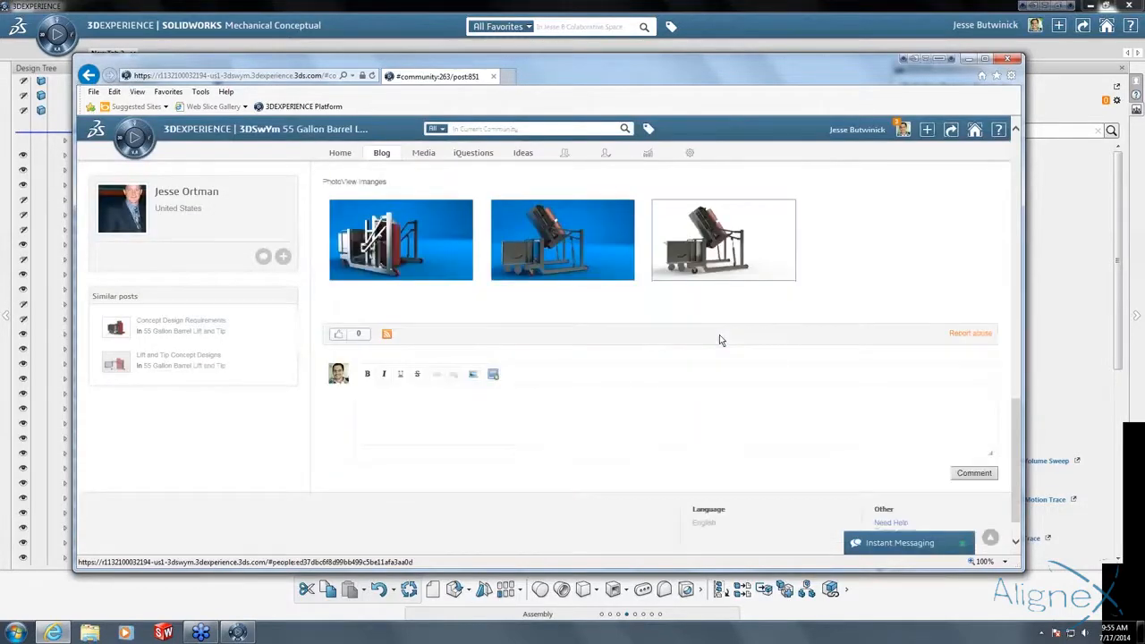
scroll(719, 334, "up", 4)
scroll(716, 339, "up", 5)
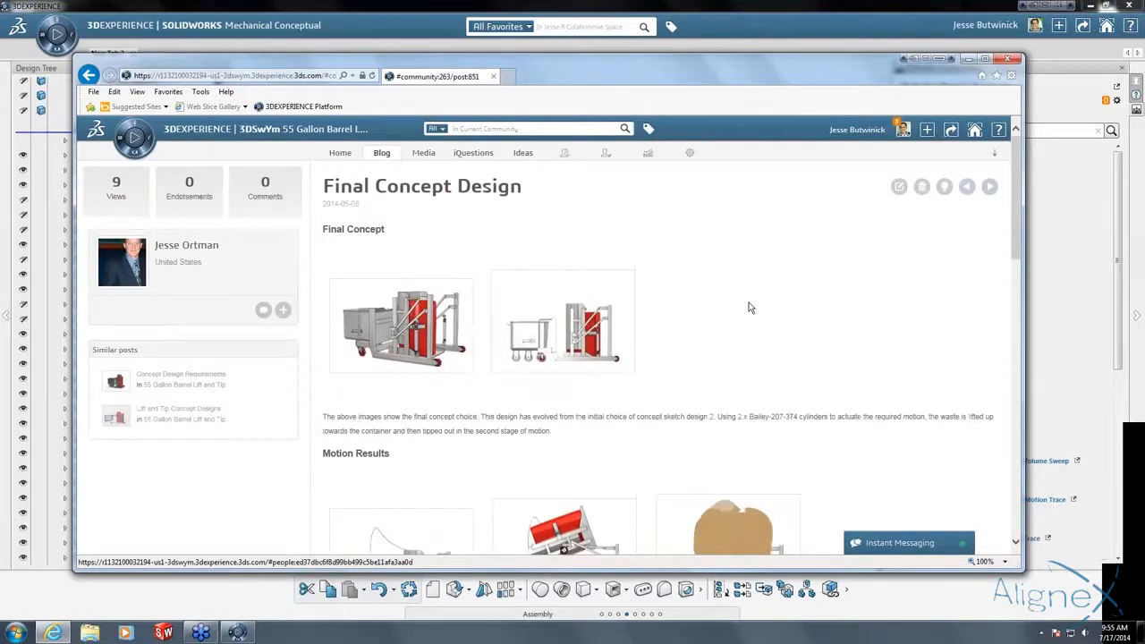
Return to the 3DEXPERIENCE model, send a 3D snapshot of the barrel lifting frame to the chat contact and open it over the model.
left_click(731, 5)
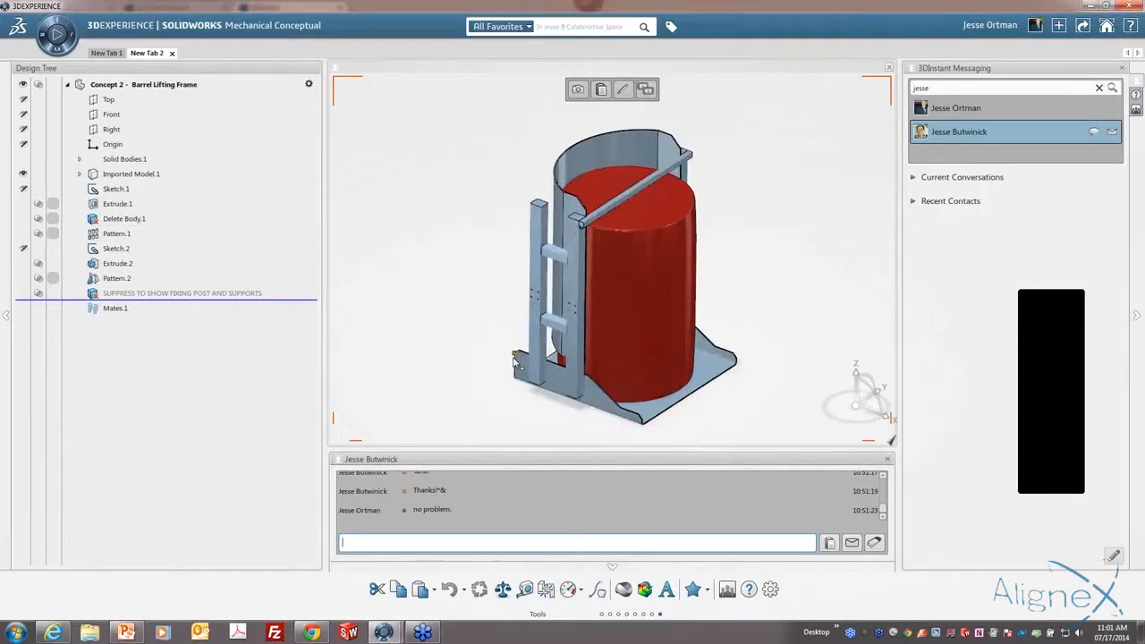
middle_click_drag(513, 358, 515, 368)
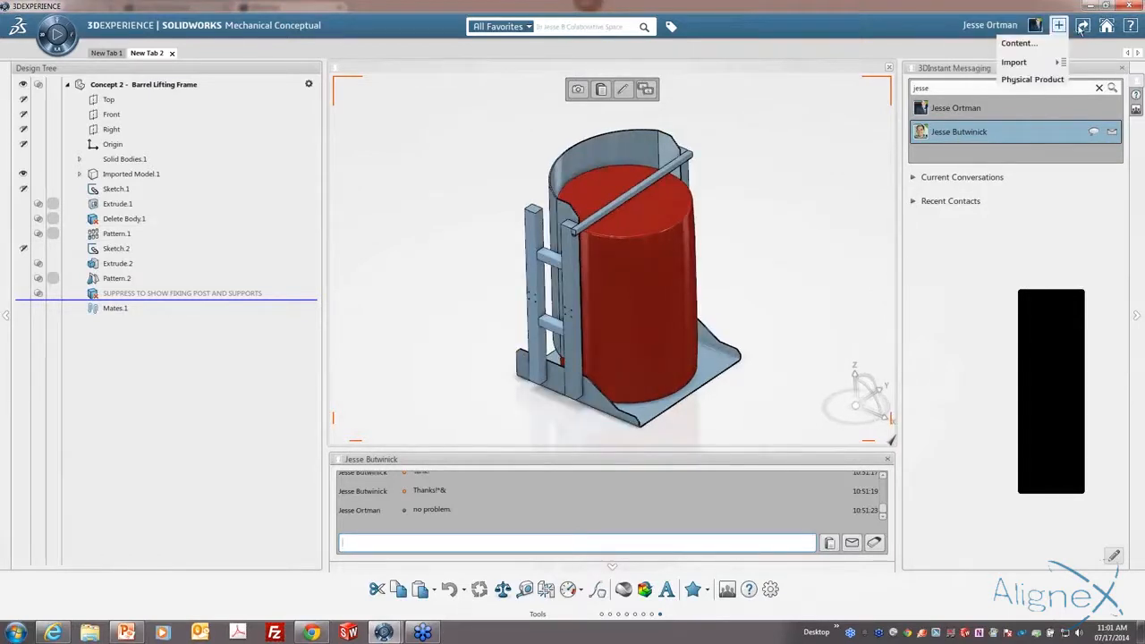
mouse_move(1082, 26)
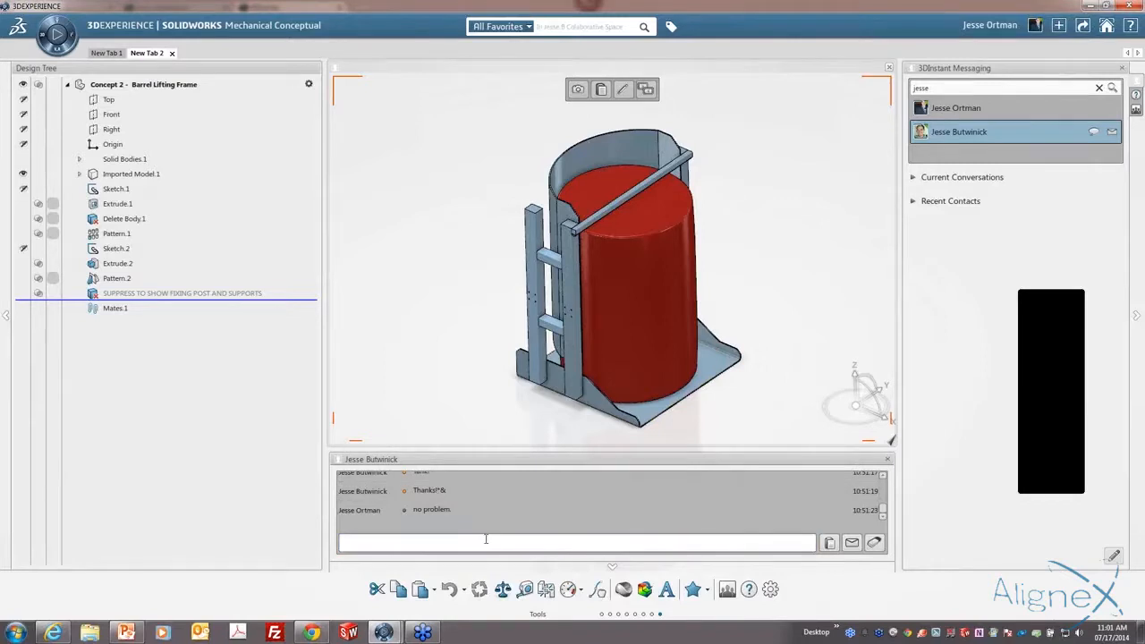
left_click(579, 91)
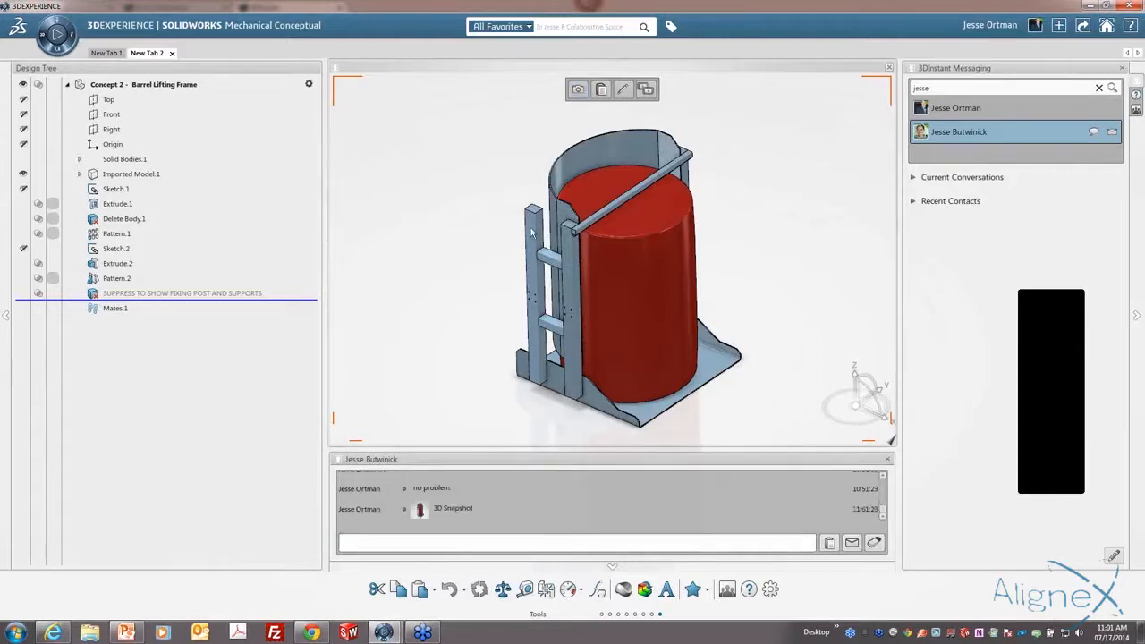
left_click(424, 508)
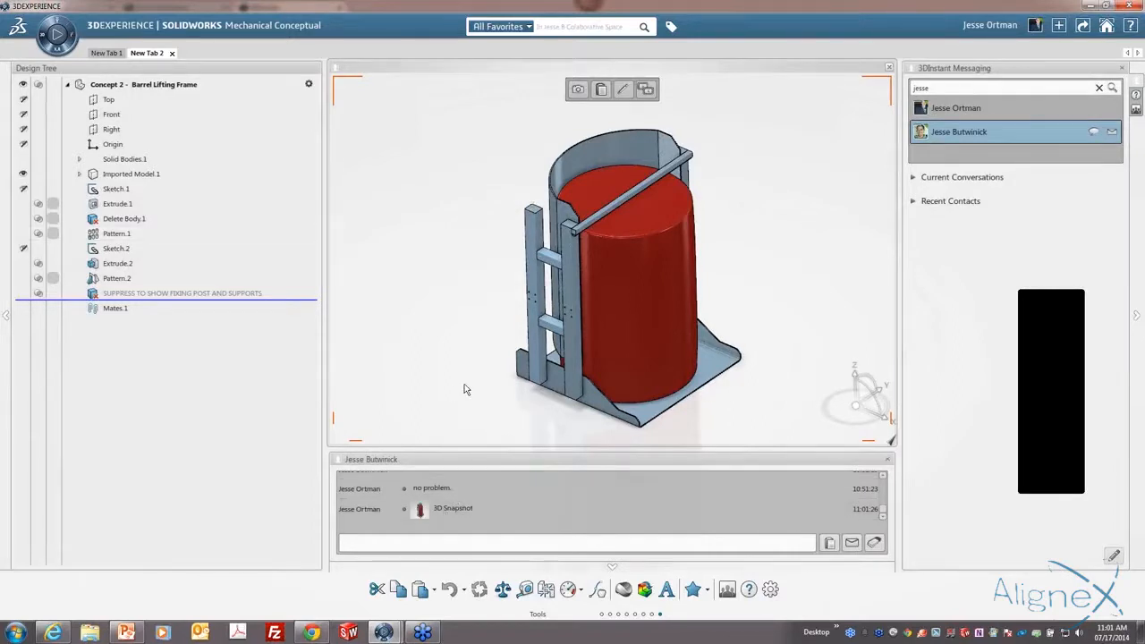
left_click(453, 509)
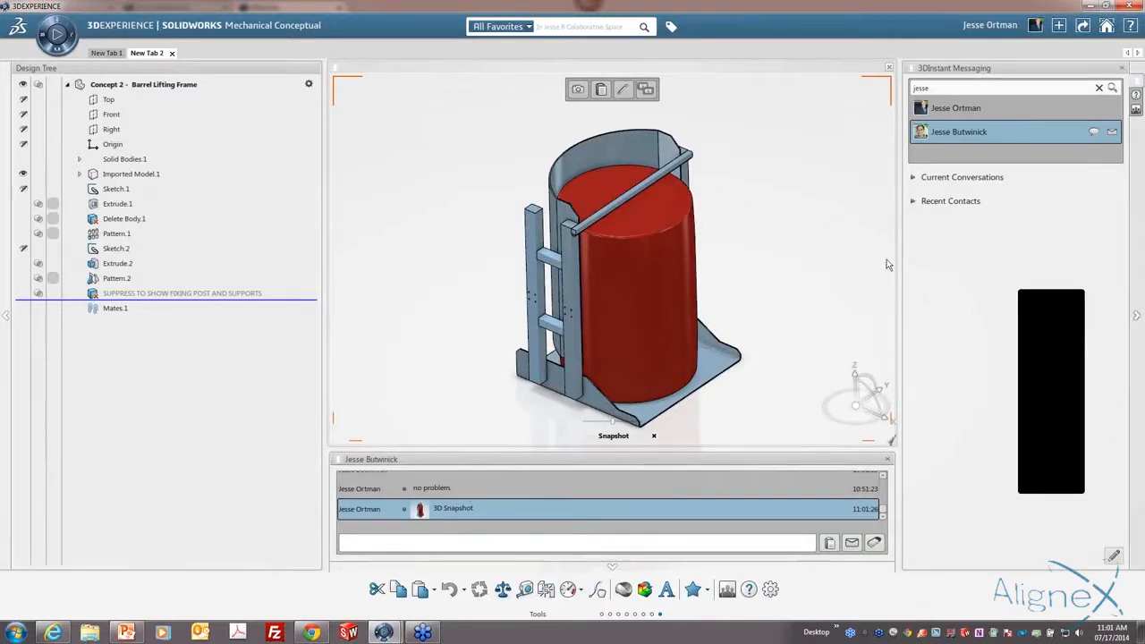
Close the snapshot overlay, mark up the barrel frame with a red freehand loop and an arrow at its base, and close the shared view.
left_click(623, 89)
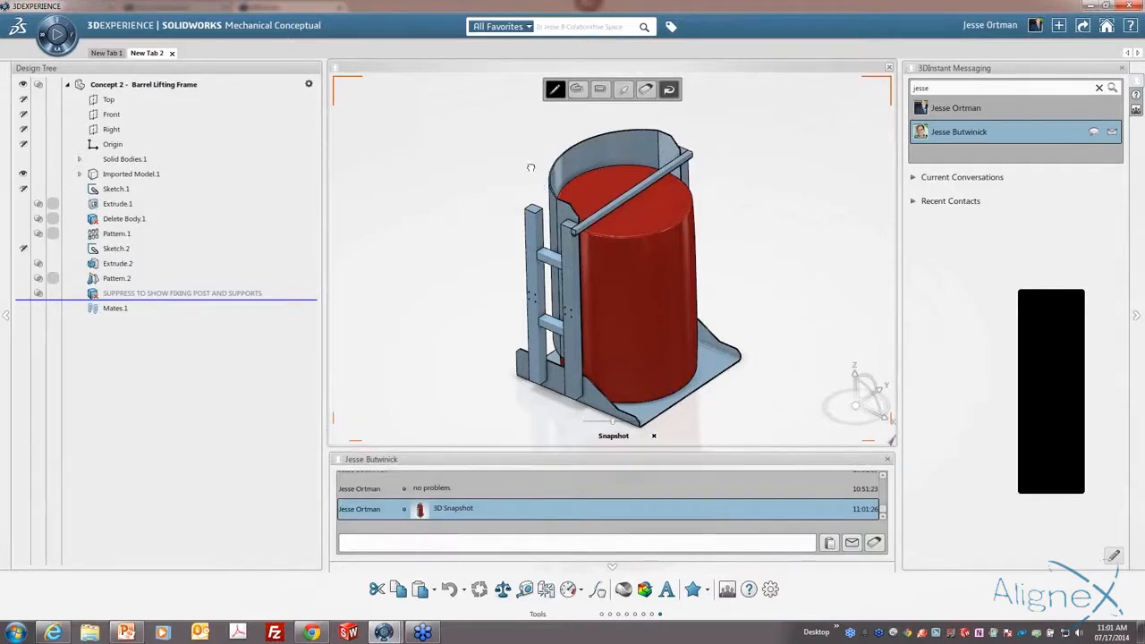
left_click(578, 89)
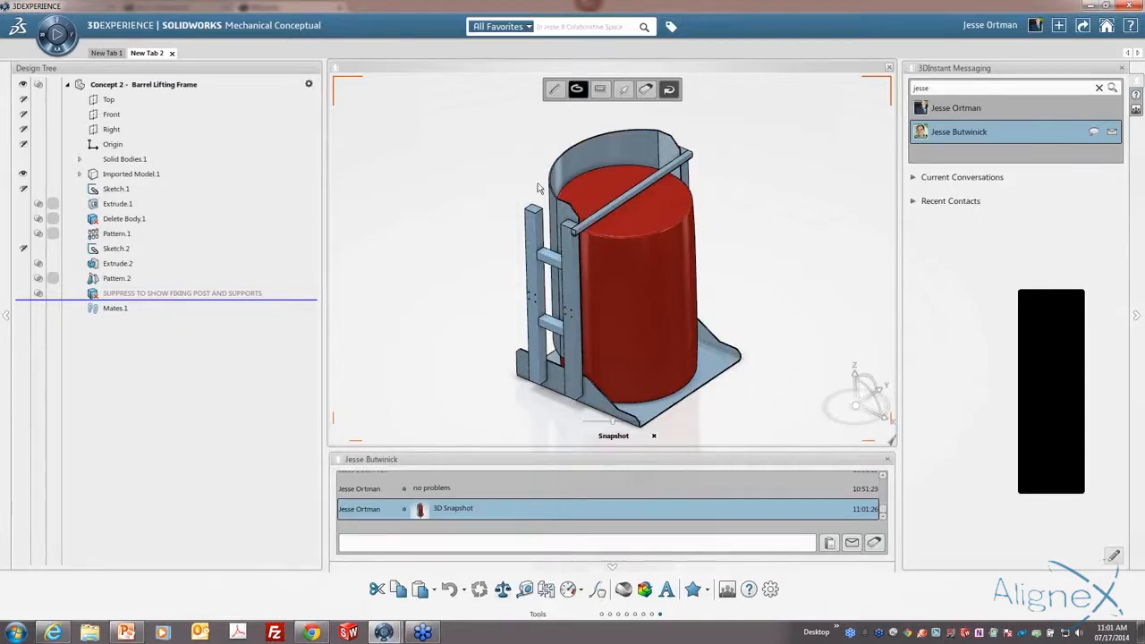
left_click(600, 90)
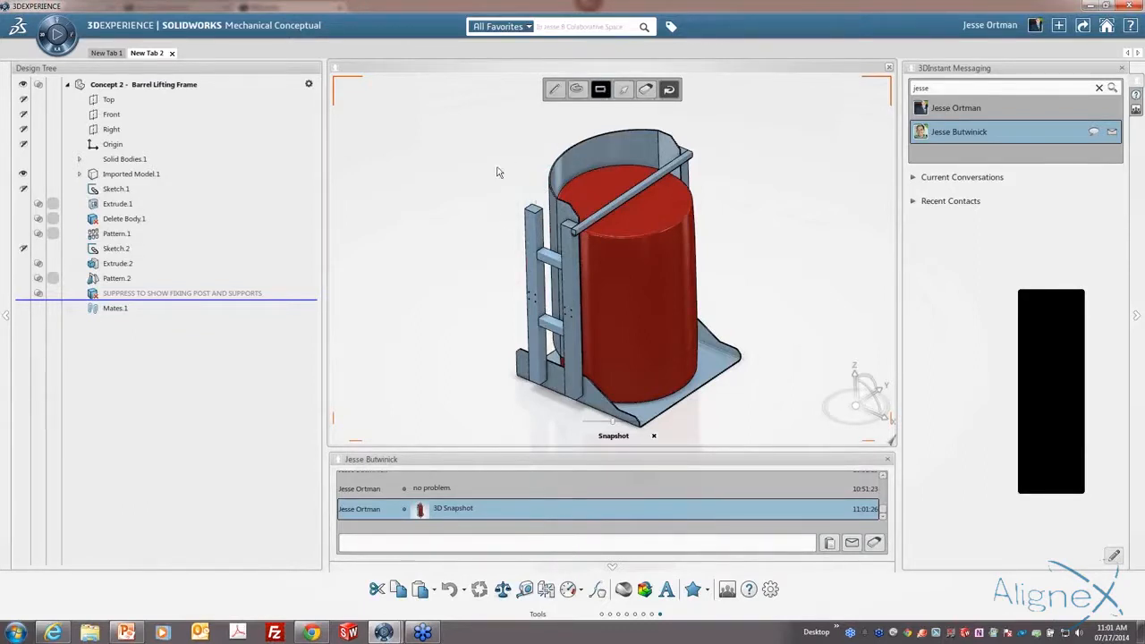
left_click(553, 90)
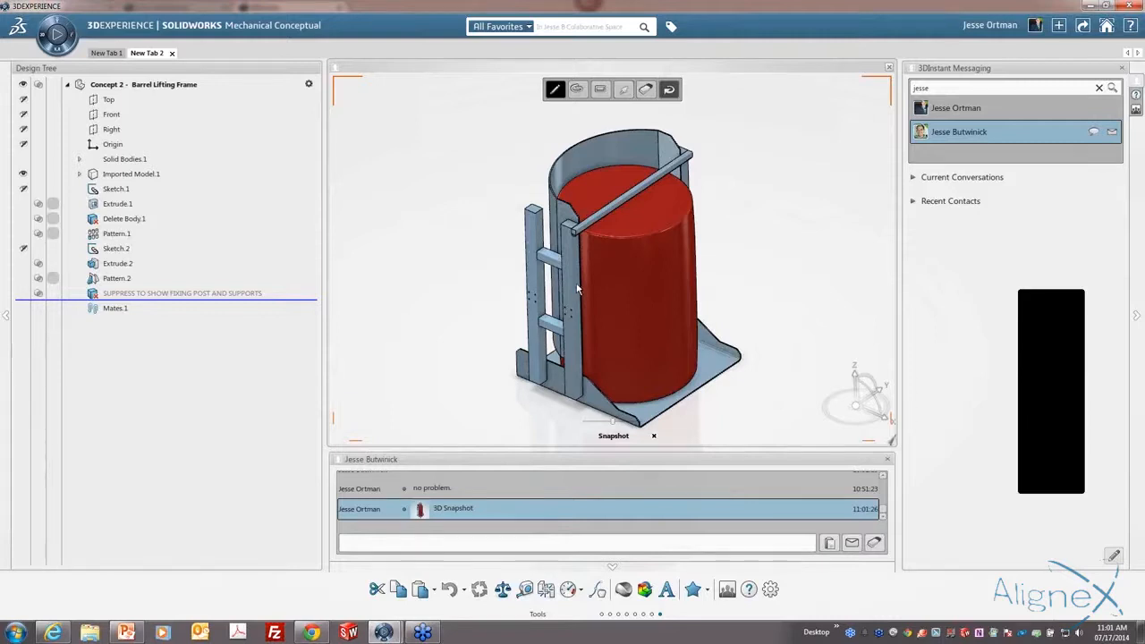
left_click(654, 435)
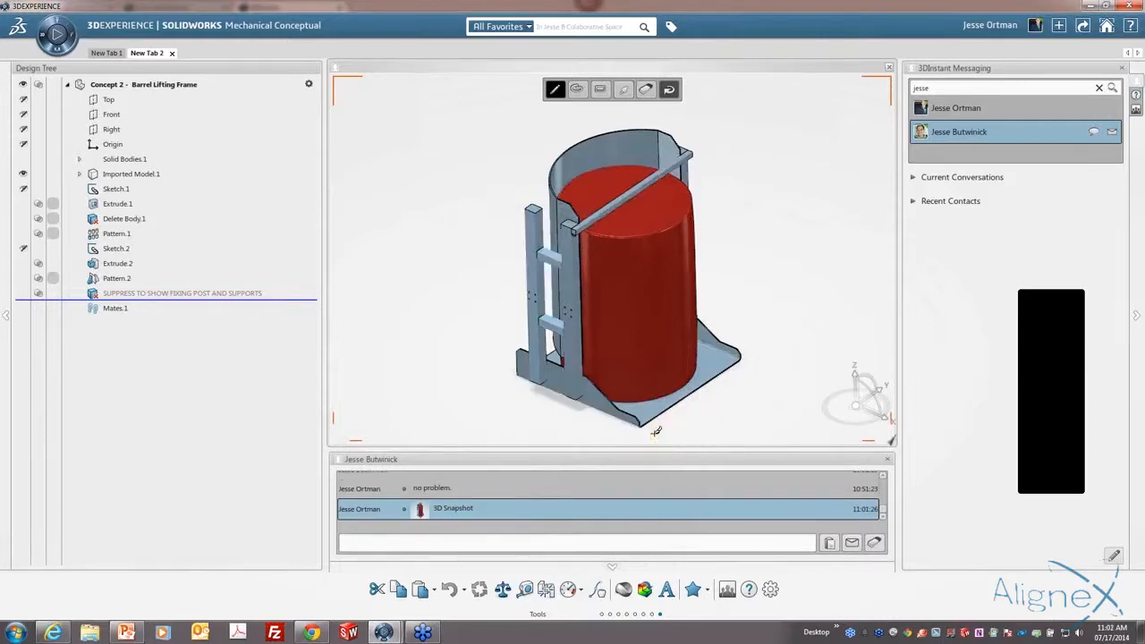
mouse_move(542, 182)
left_mouse_down()
mouse_move(579, 310)
mouse_move(537, 152)
mouse_move(542, 183)
left_mouse_up()
mouse_move(520, 392)
left_mouse_down()
mouse_move(469, 426)
mouse_move(506, 385)
mouse_move(528, 381)
mouse_move(529, 408)
left_mouse_up()
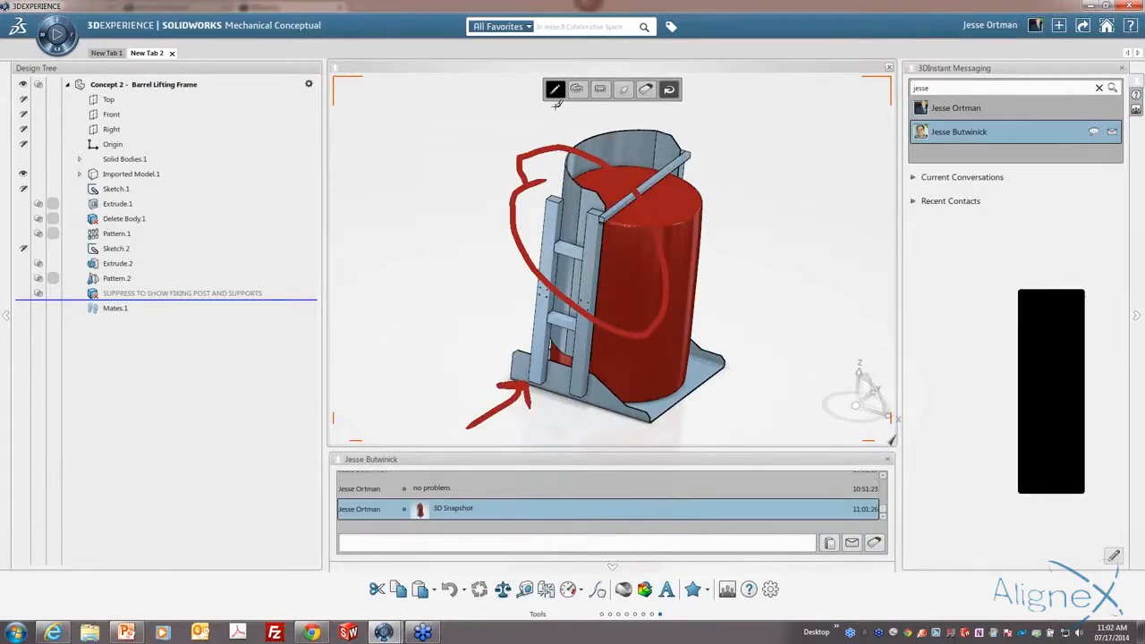
left_click(669, 89)
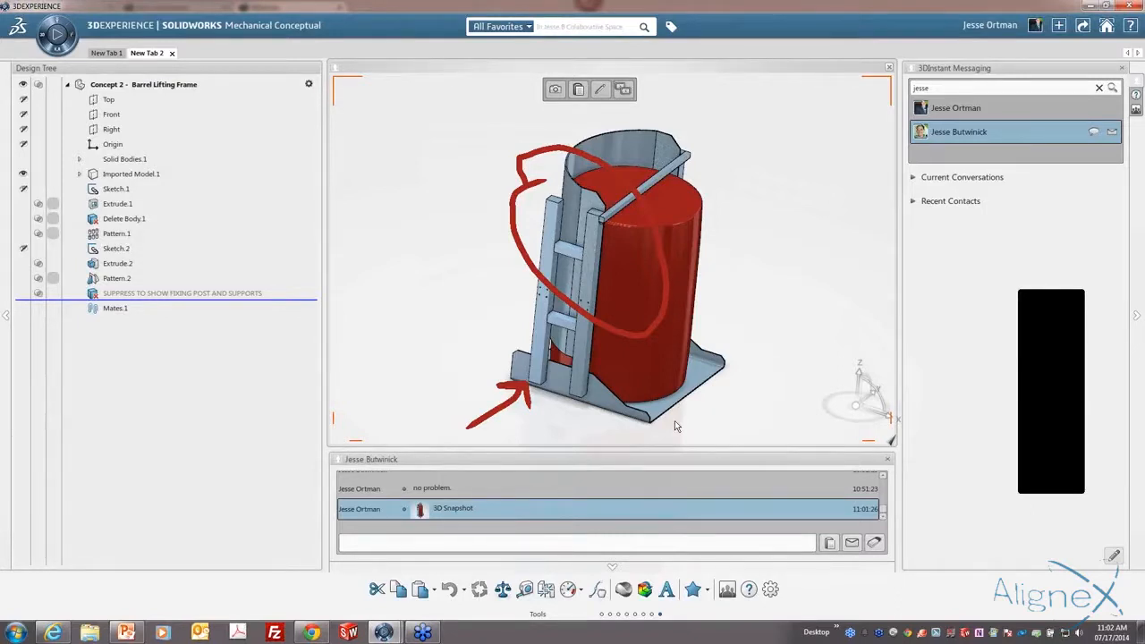
left_click(888, 67)
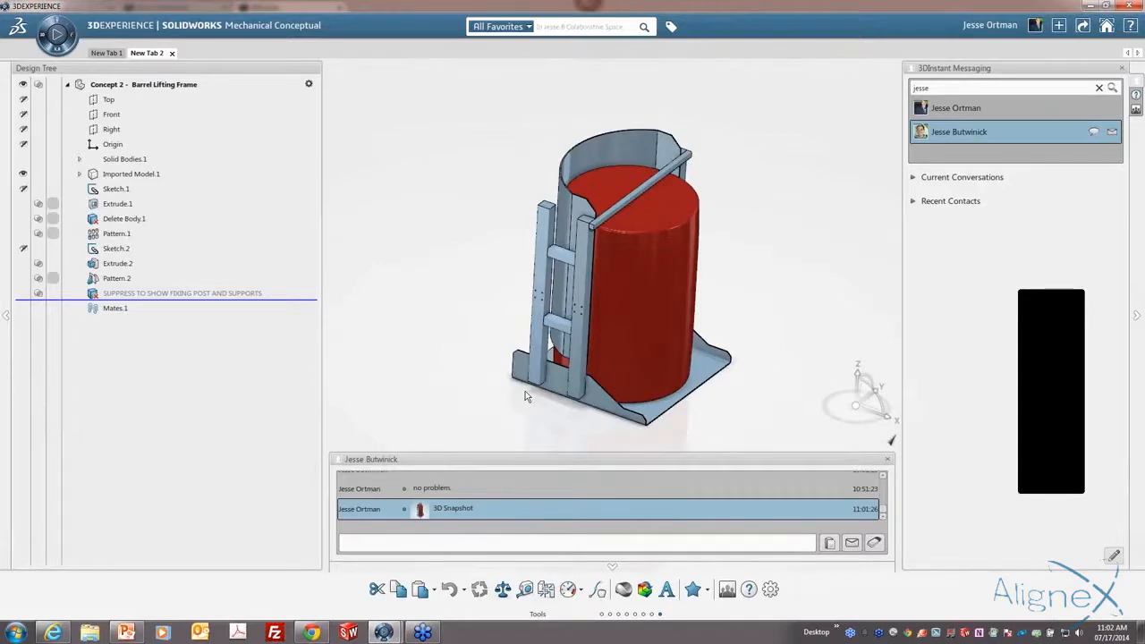
Examine the available import formats and the SolidWorks export option for the barrel lifting frame.
left_click(1063, 28)
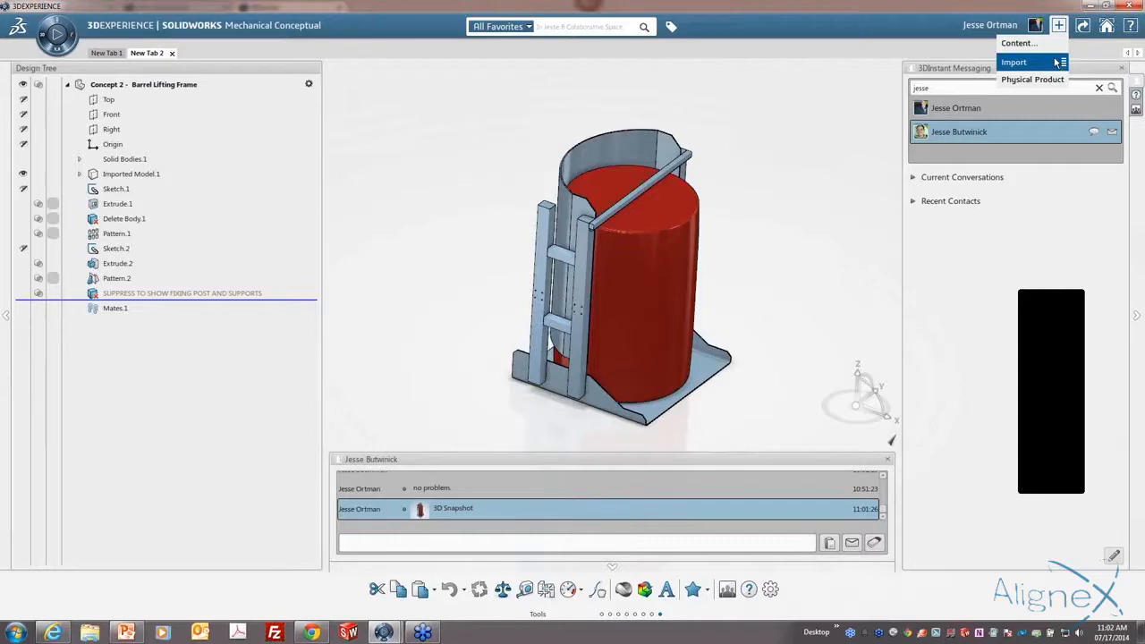
left_click(1060, 28)
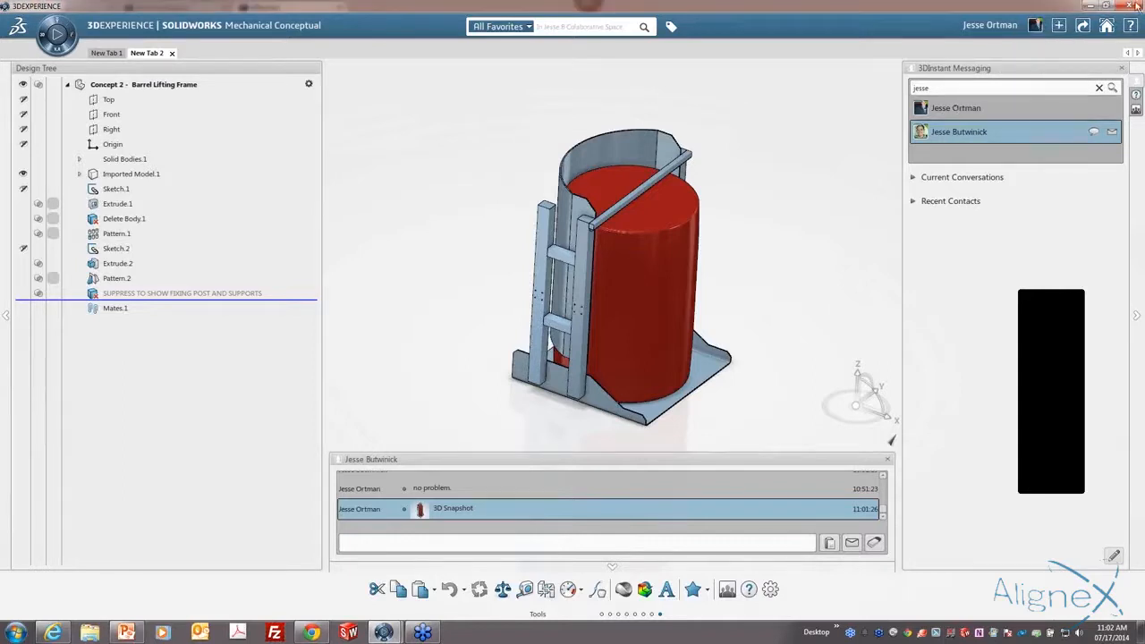
left_click(1061, 27)
left_click(1036, 25)
left_click(1058, 25)
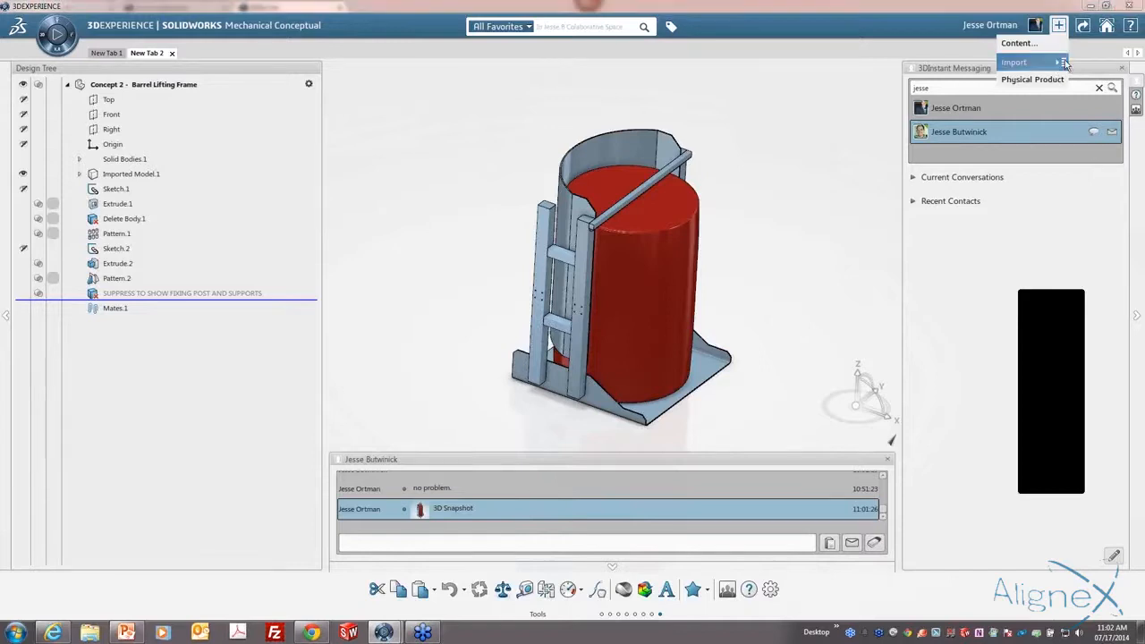
left_click(1061, 47)
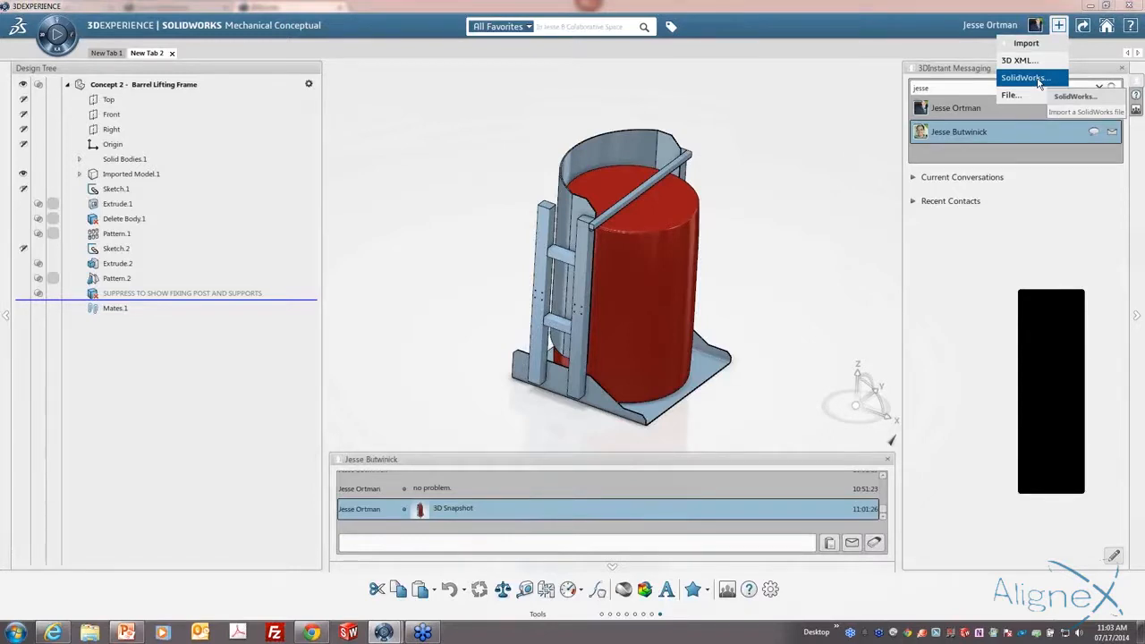
left_click(1082, 25)
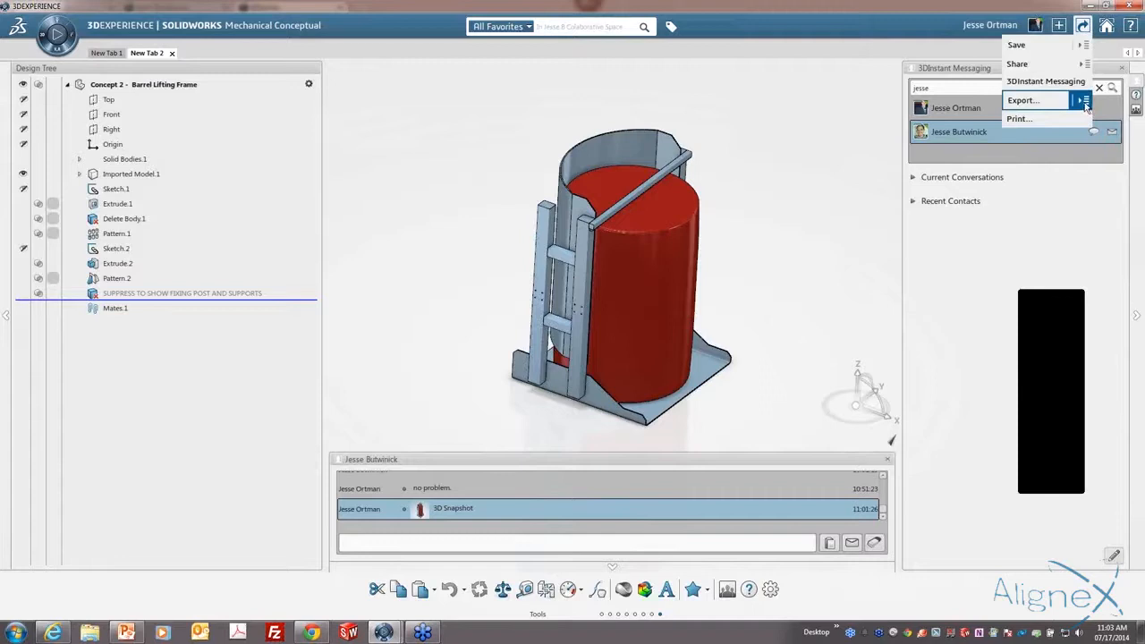
left_click(1084, 102)
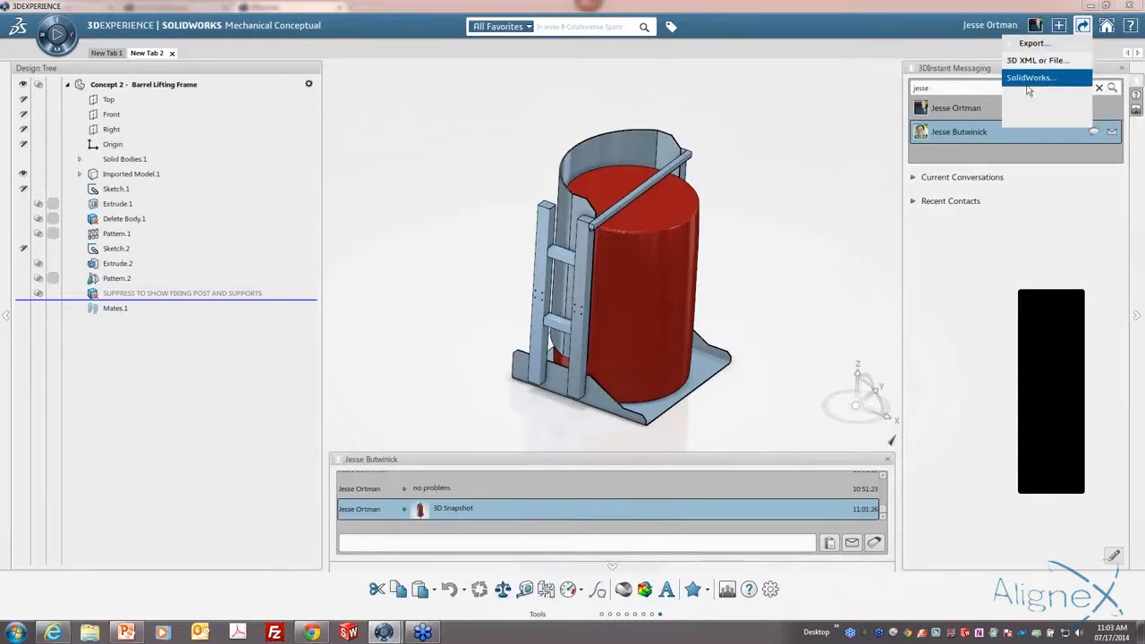
left_click(1043, 79)
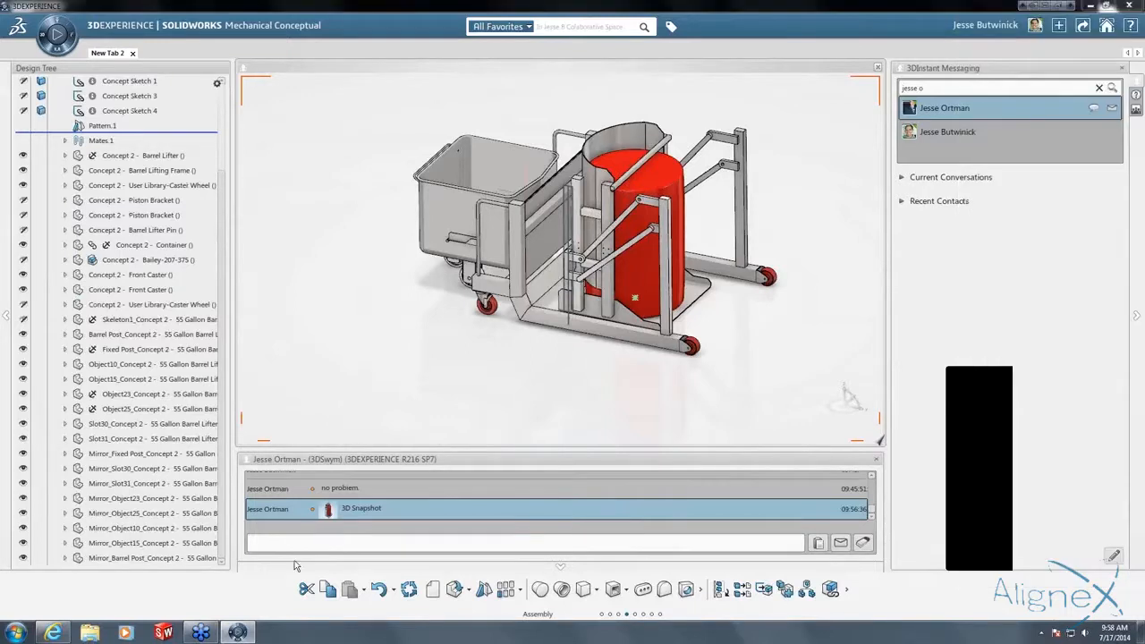
Compare the received 3D snapshot with the barrel lifter assembly by overlaying it, adjusting its transparency and closing it.
middle_click_drag(365, 345, 457, 363)
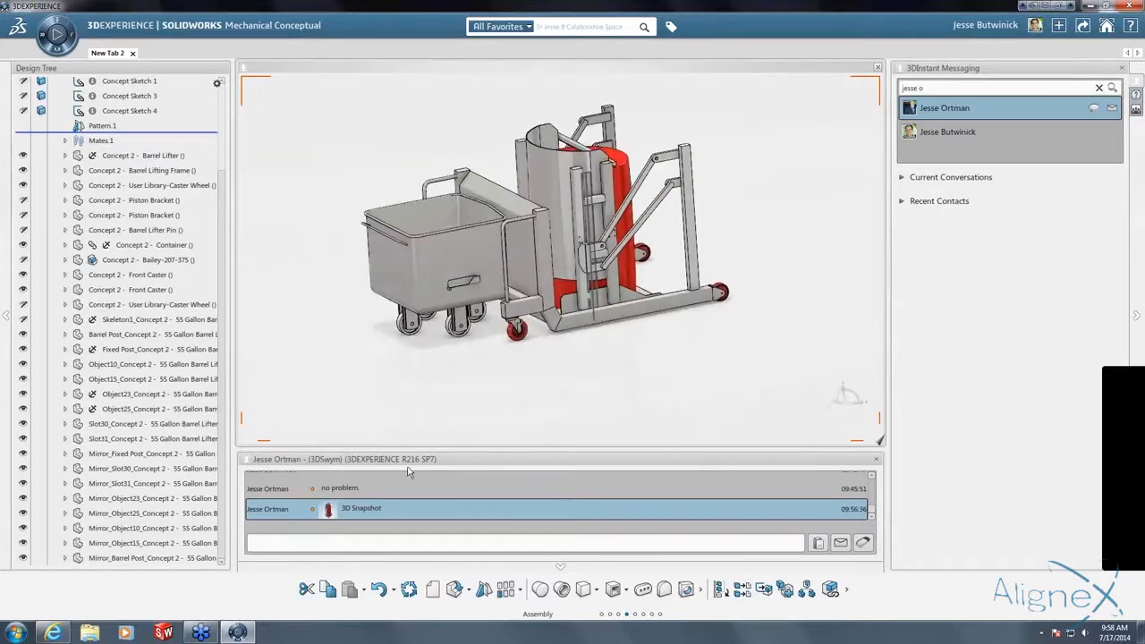
left_click(345, 489)
left_click(351, 509)
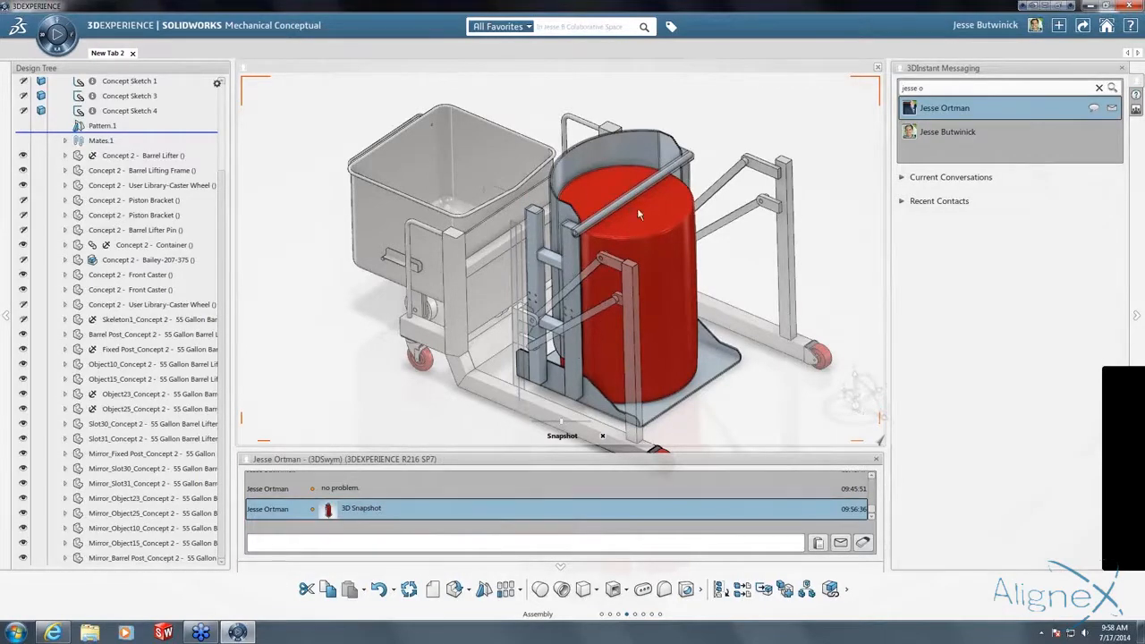
left_click(603, 437)
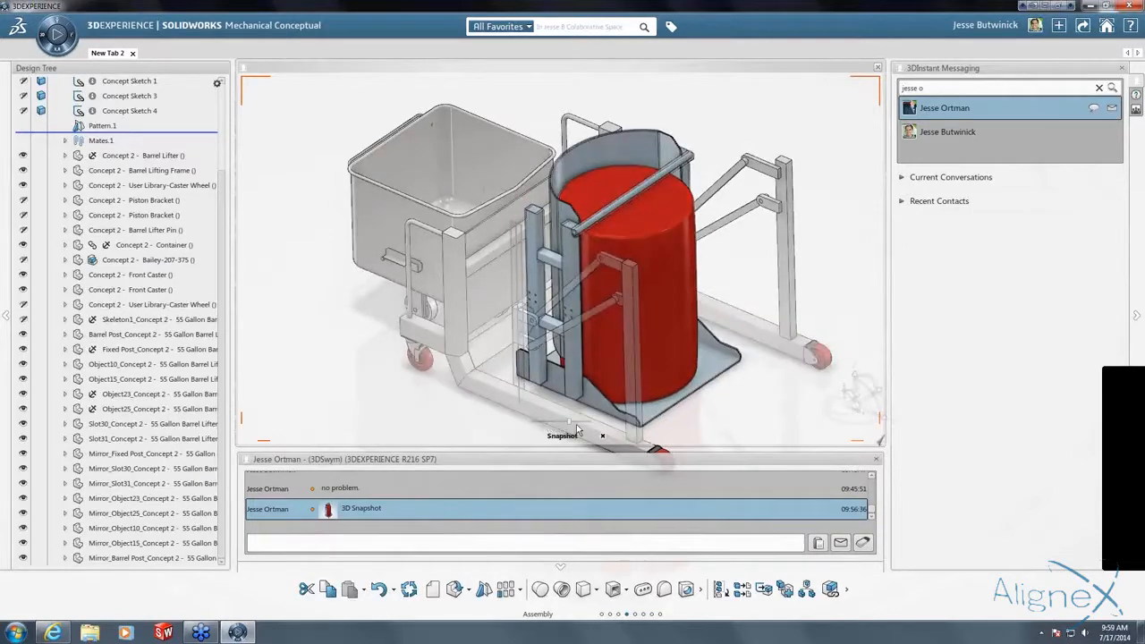
left_click_drag(550, 429, 574, 421)
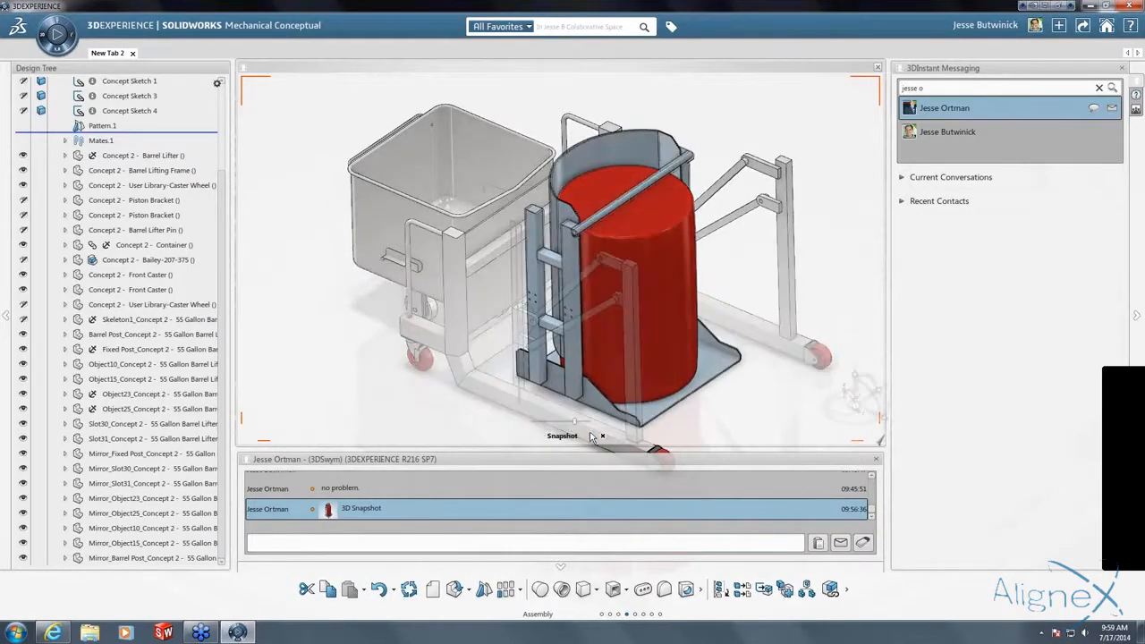
left_click(603, 437)
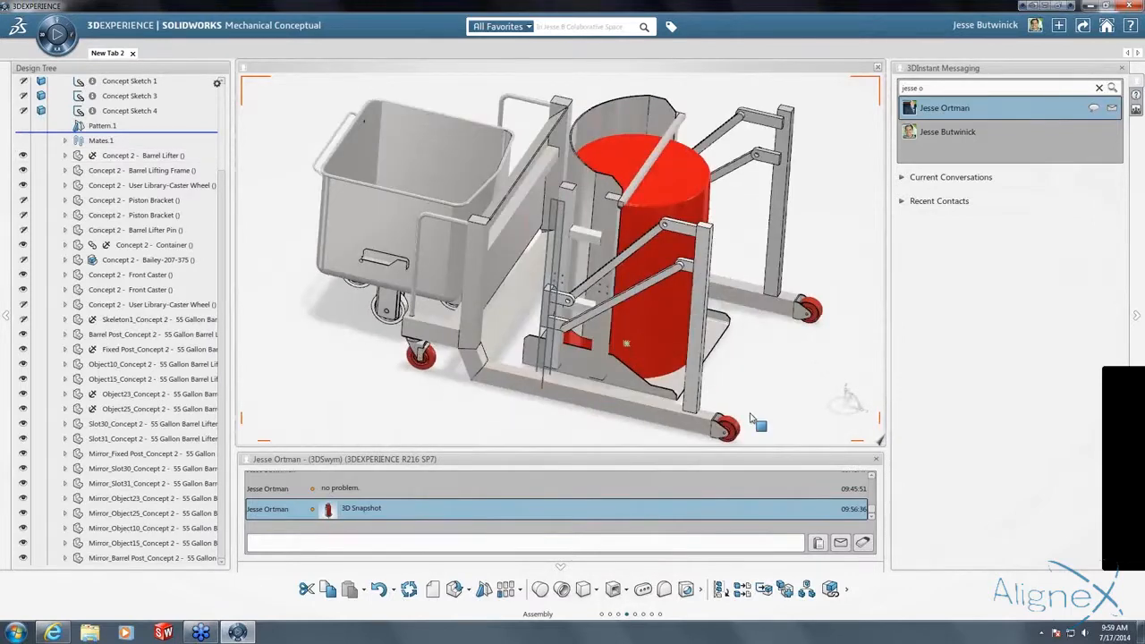
Show the barrel lifter assembly in isometric view and close the chat conversation and its shared view.
middle_click_drag(638, 336, 583, 397)
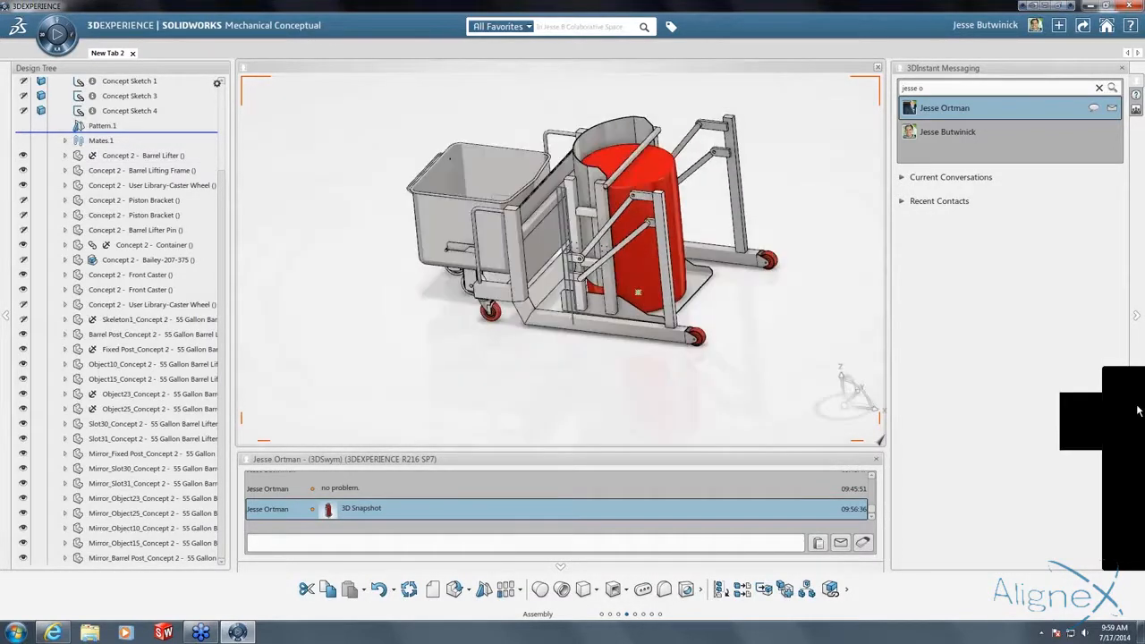
left_click(1136, 409)
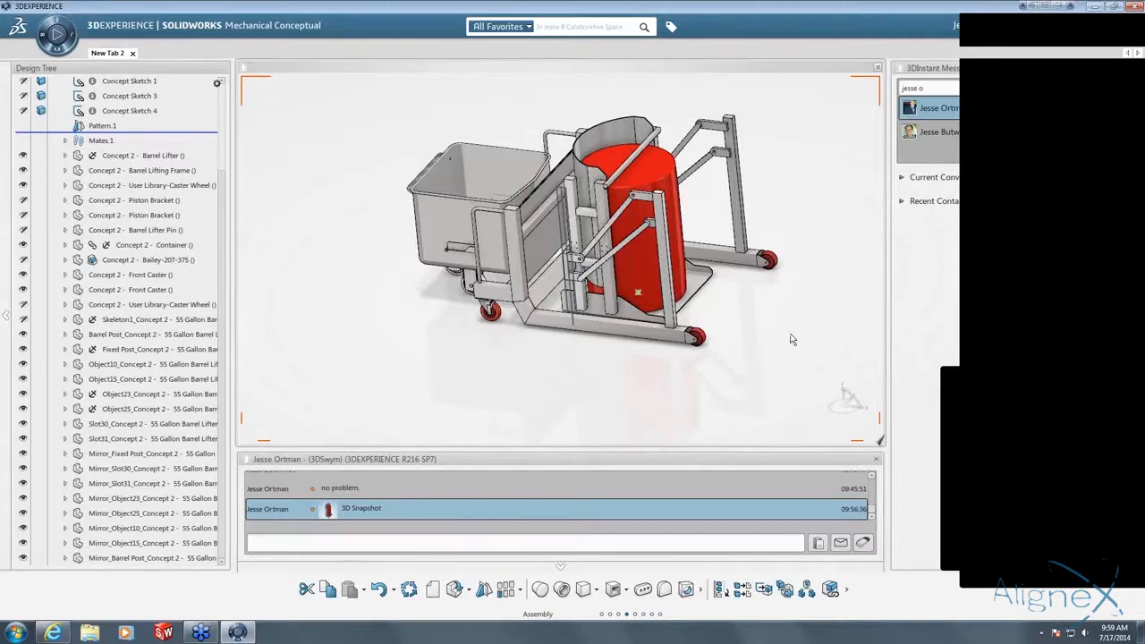
key("ctrl+7")
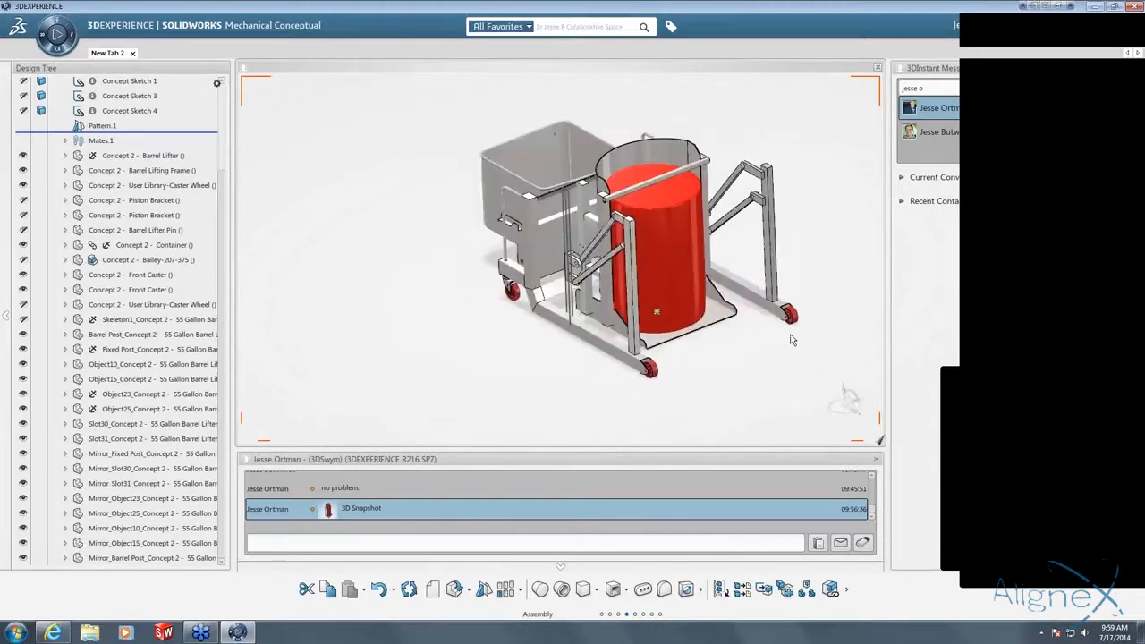
left_click(876, 459)
left_click(877, 68)
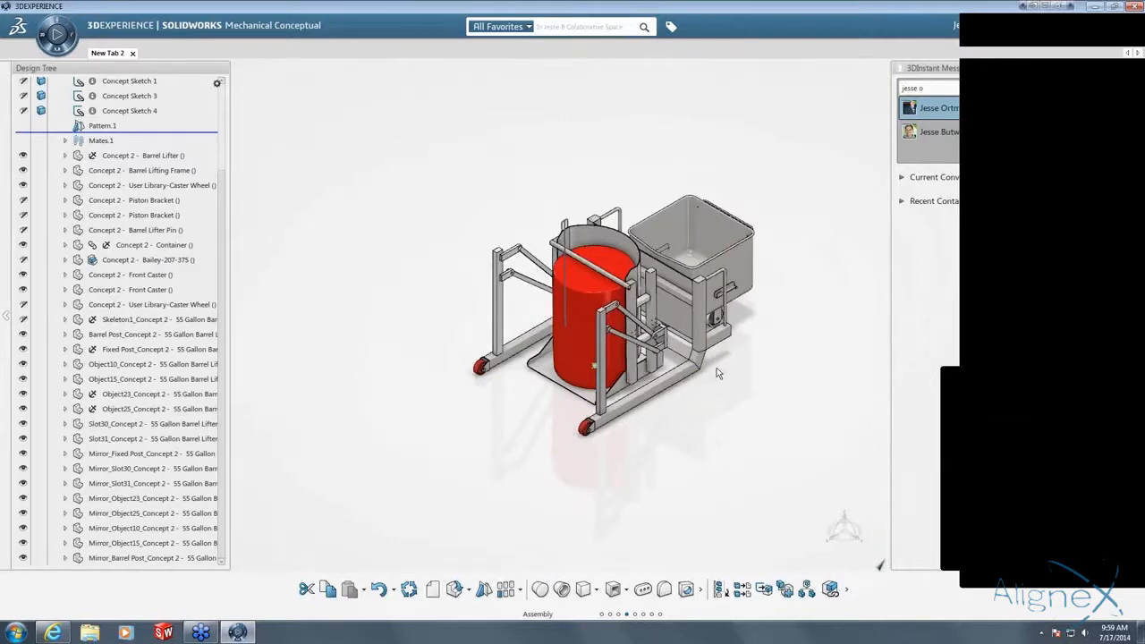
scroll(716, 374, "up", 3)
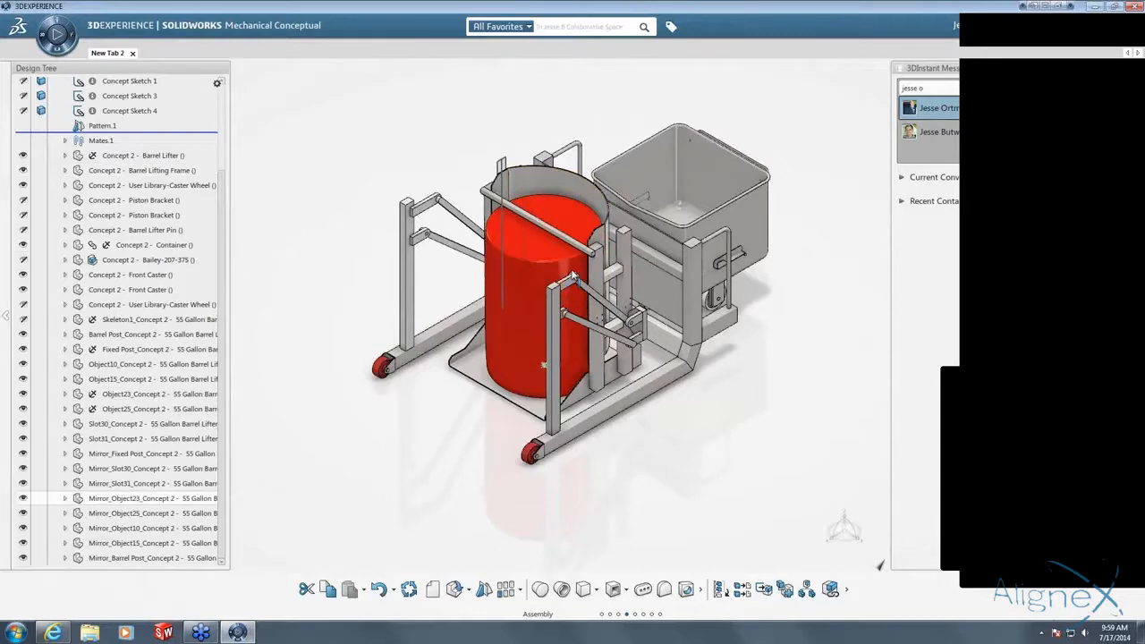
scroll(573, 275, "up", 2)
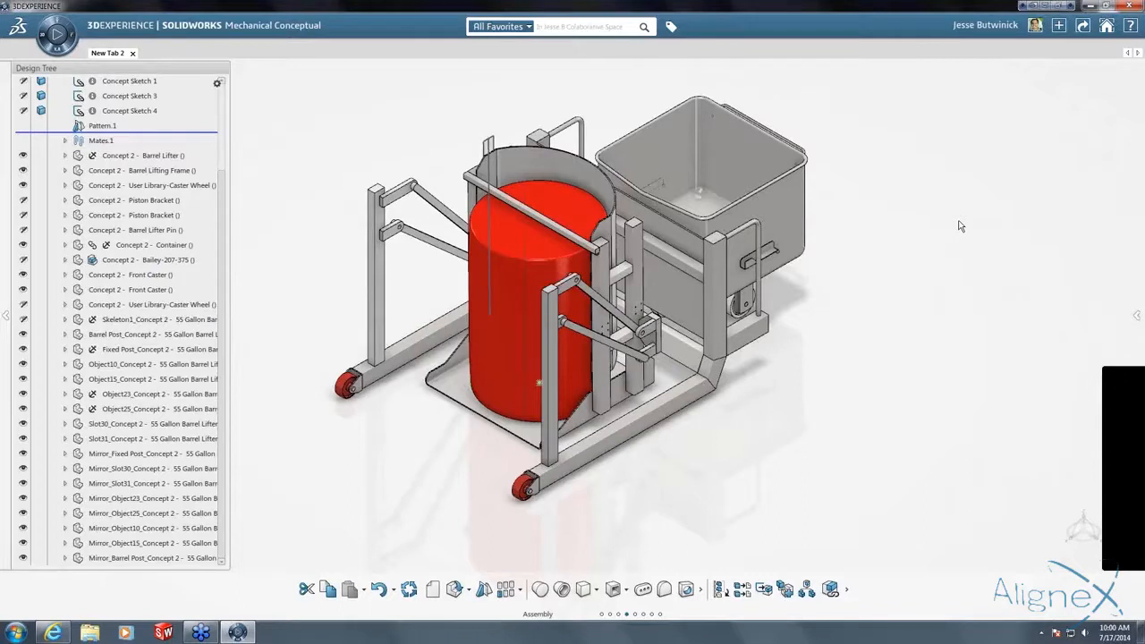
left_click(1131, 407)
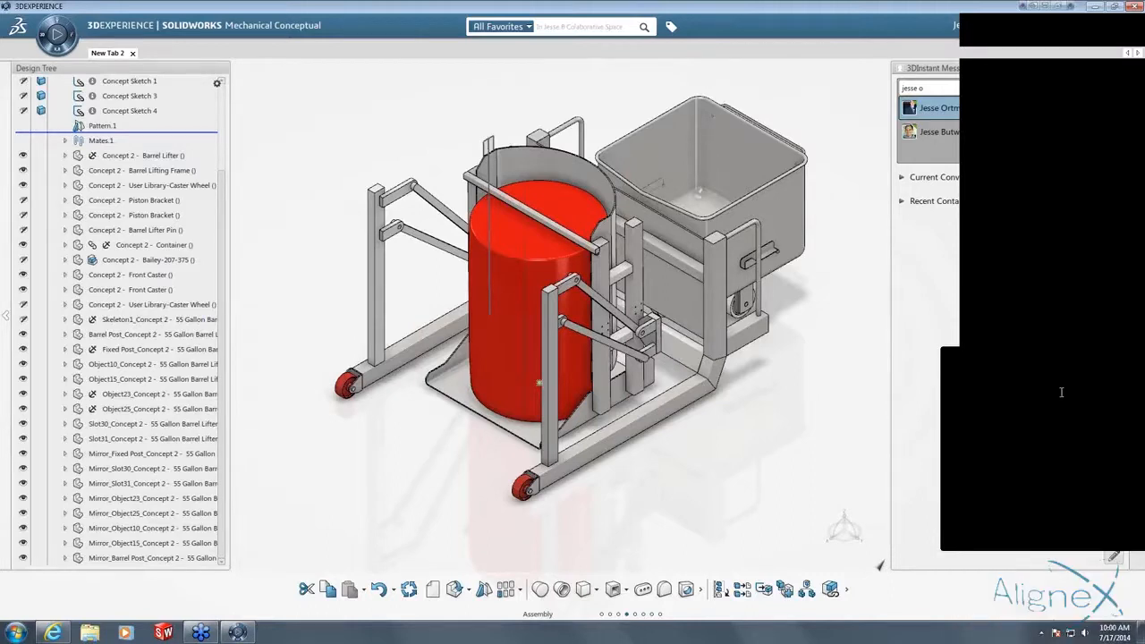
left_click(1109, 567)
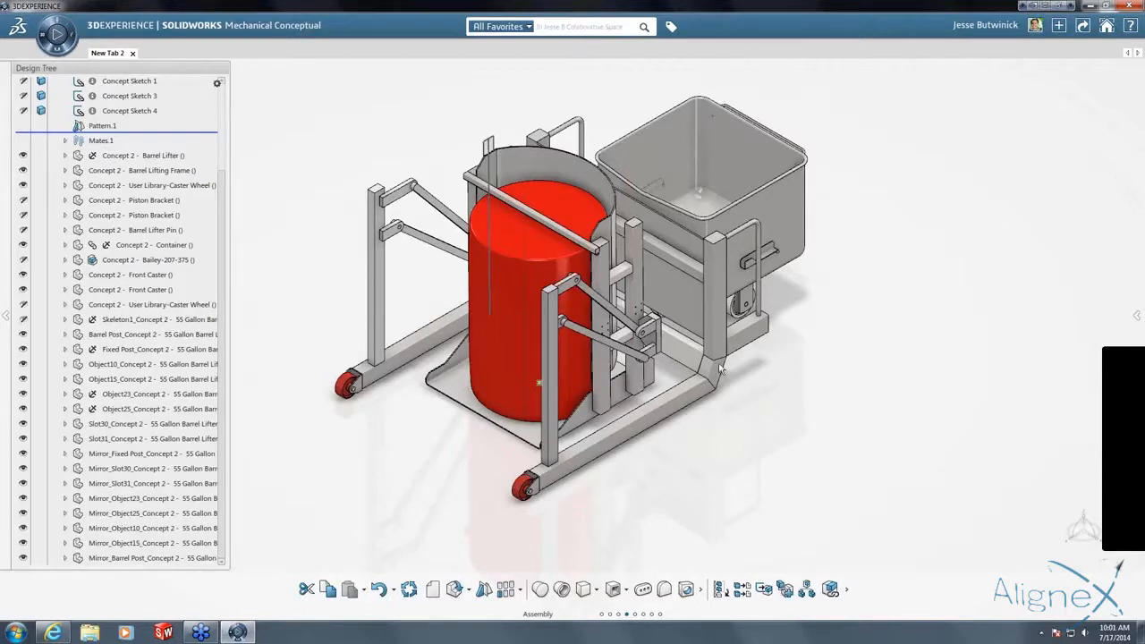
Examine the available 3D modeling apps and the content and simulation apps, then return to the top of the barrel lifter's design tree.
left_click(43, 34)
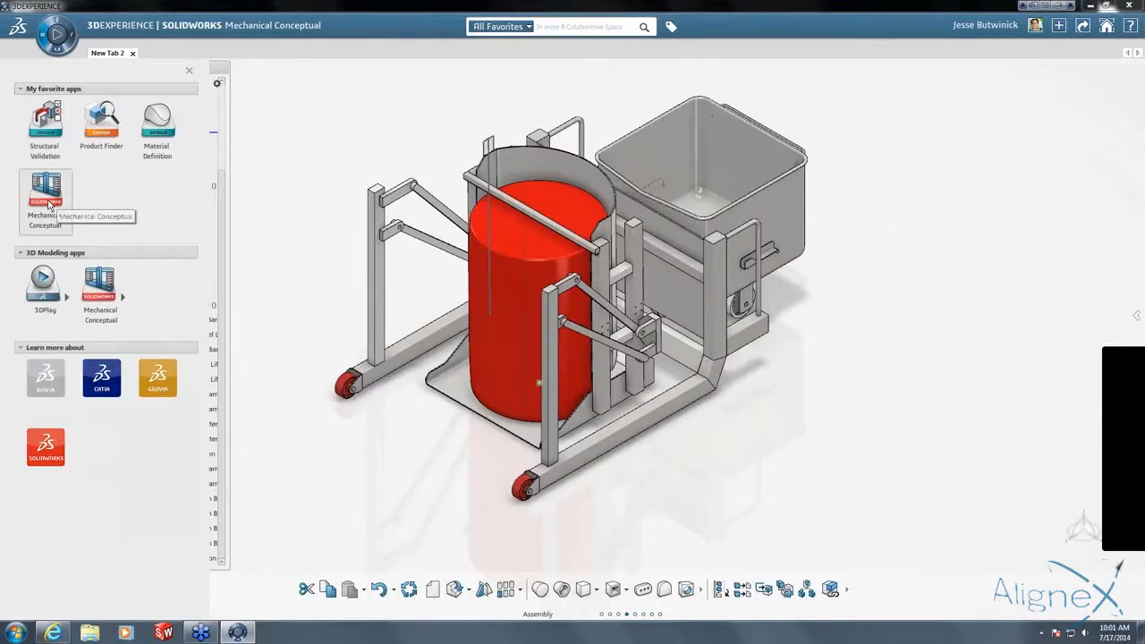
left_click(57, 43)
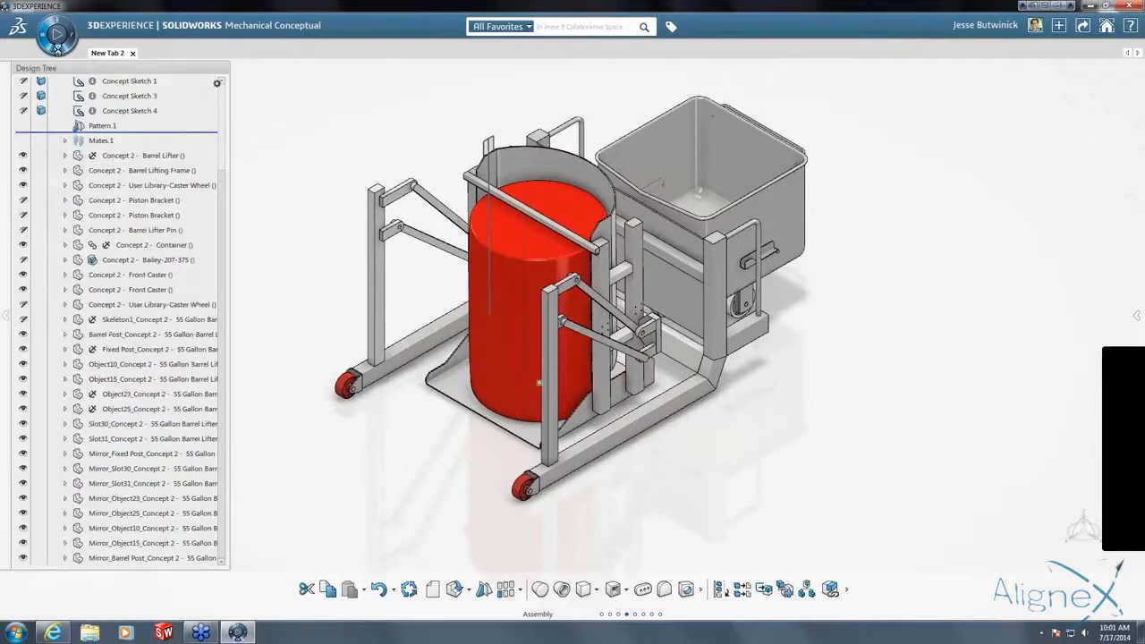
left_click(58, 50)
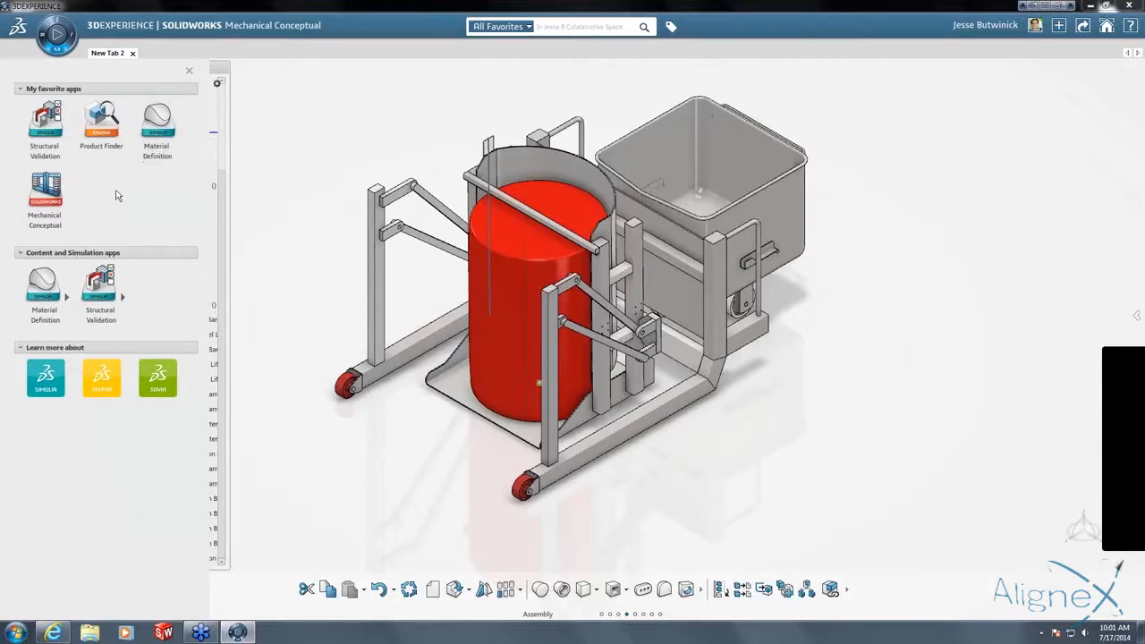
left_click(222, 179)
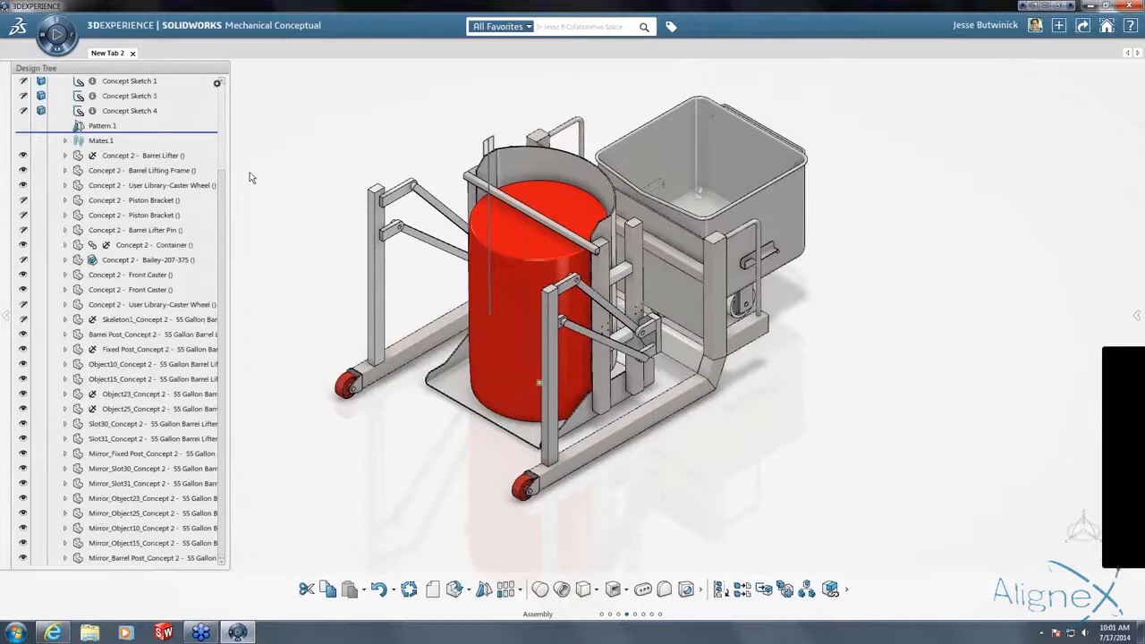
left_click_drag(221, 205, 222, 108)
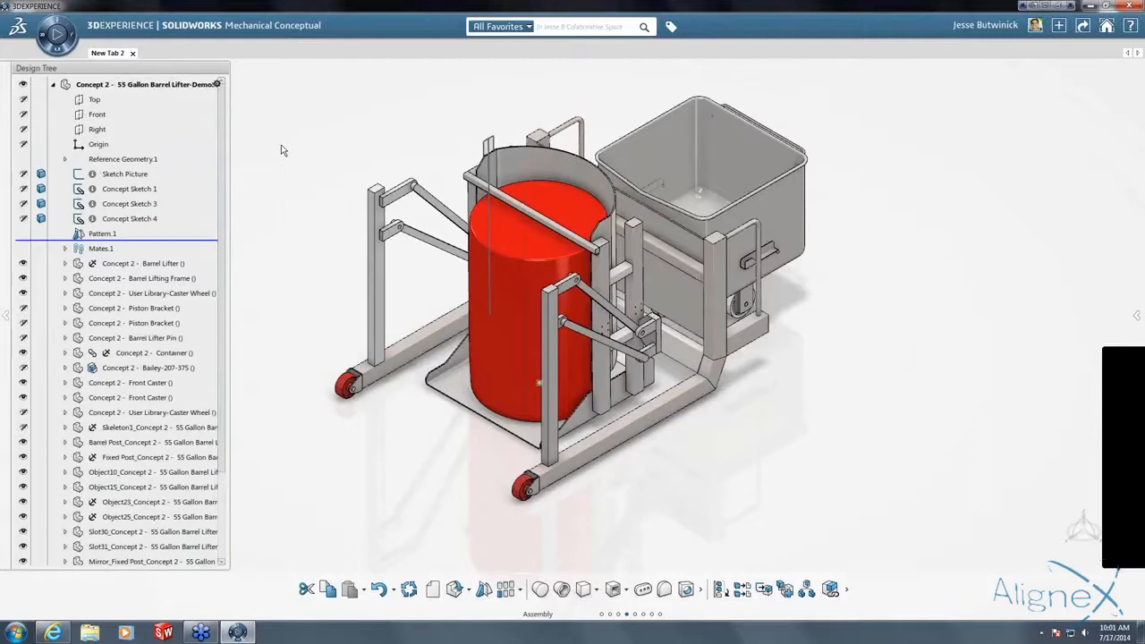
left_click(45, 37)
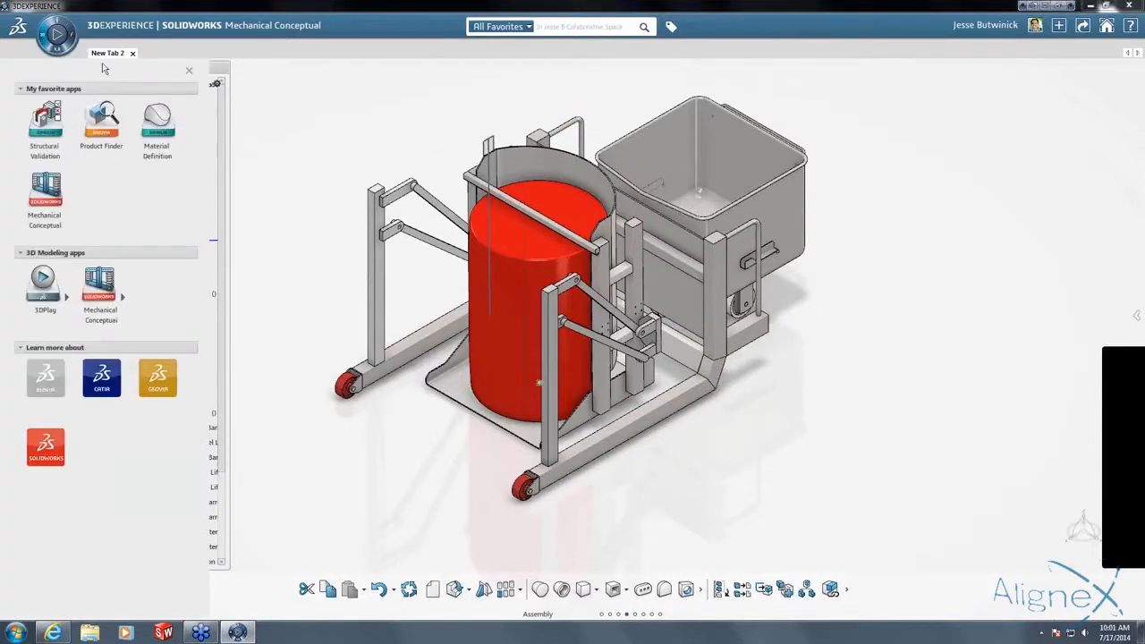
left_click(223, 116)
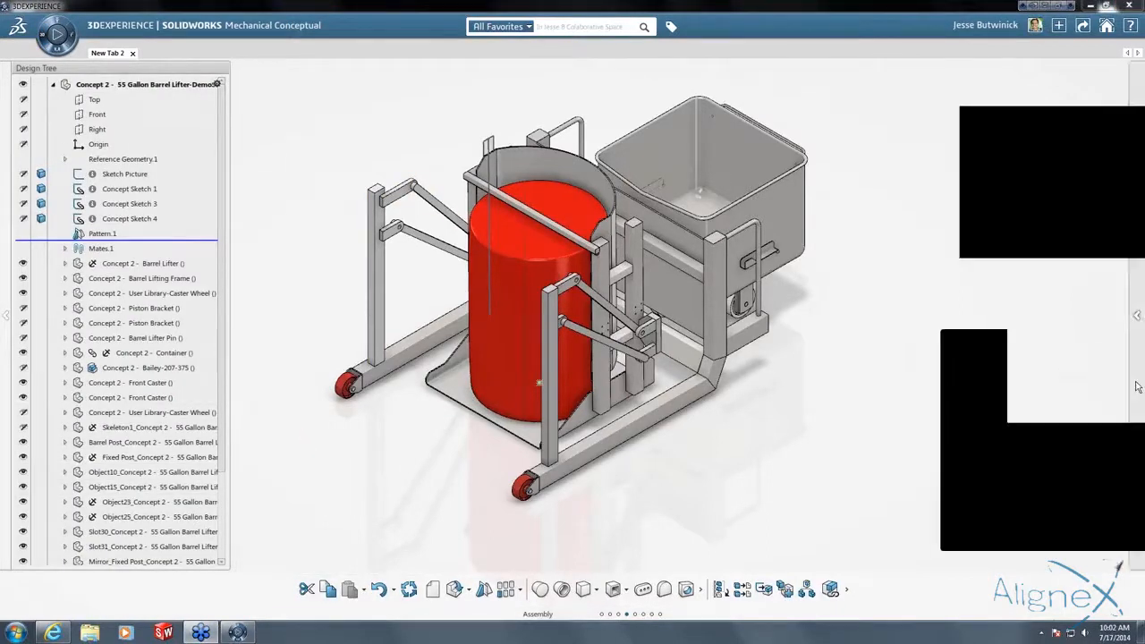
mouse_move(1138, 387)
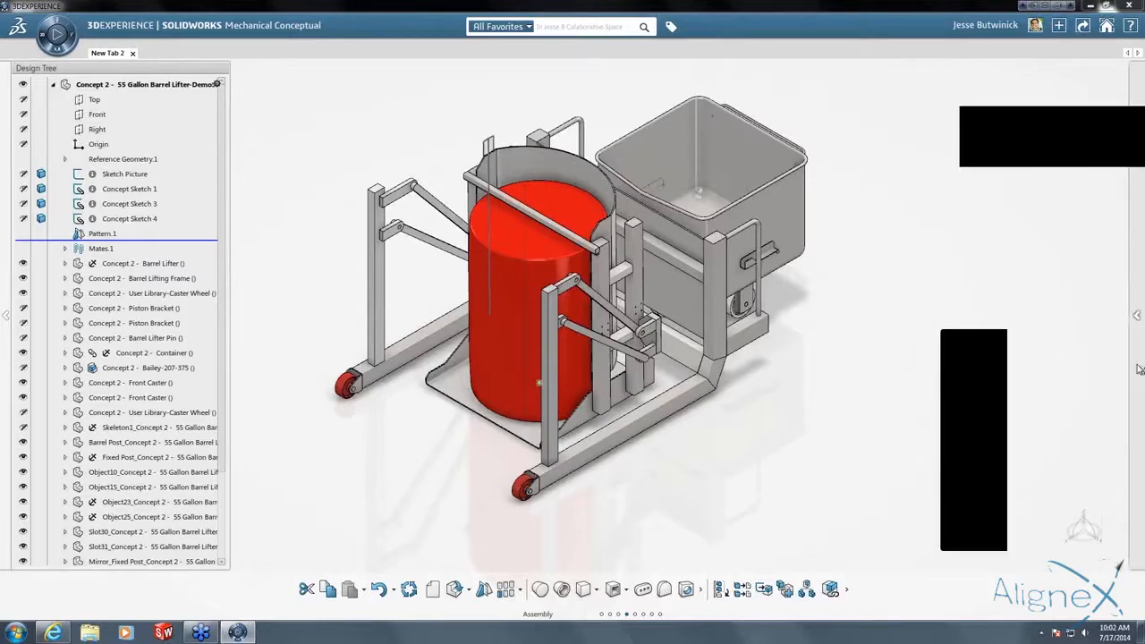
left_click(1138, 369)
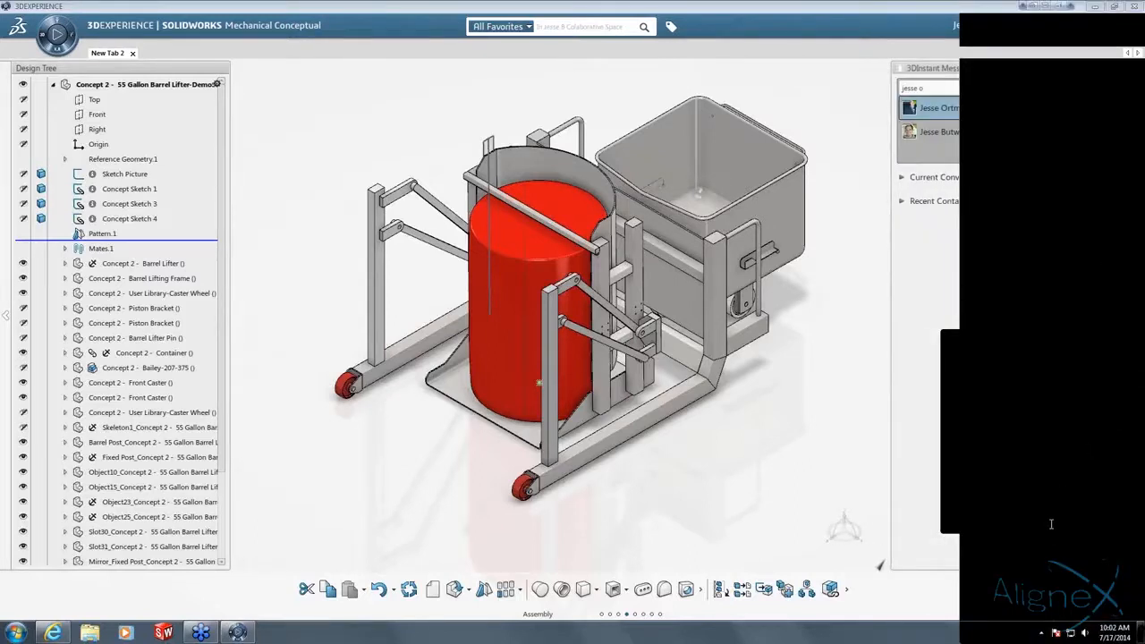